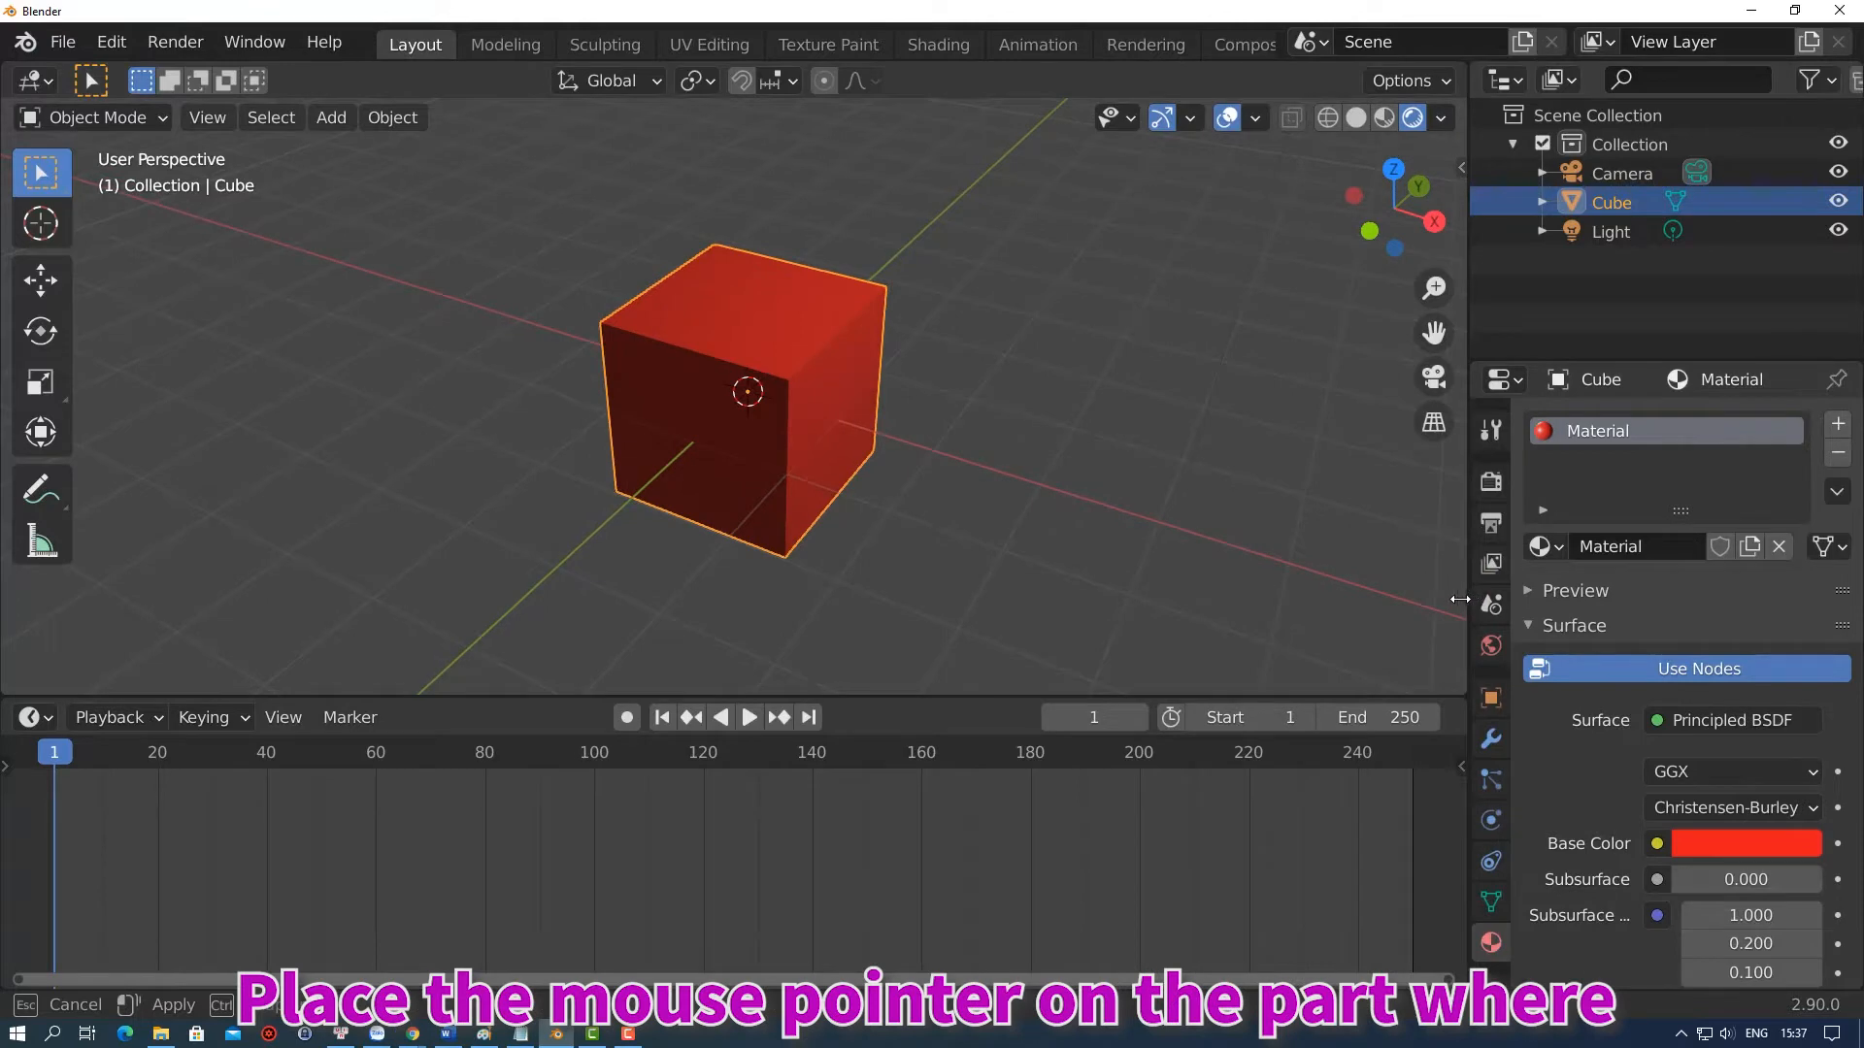
# Insert a keyframe on the cube material's red Base Color at frame 1
pyautogui.moveTo(1460, 599); pyautogui.dragTo(1441, 602)
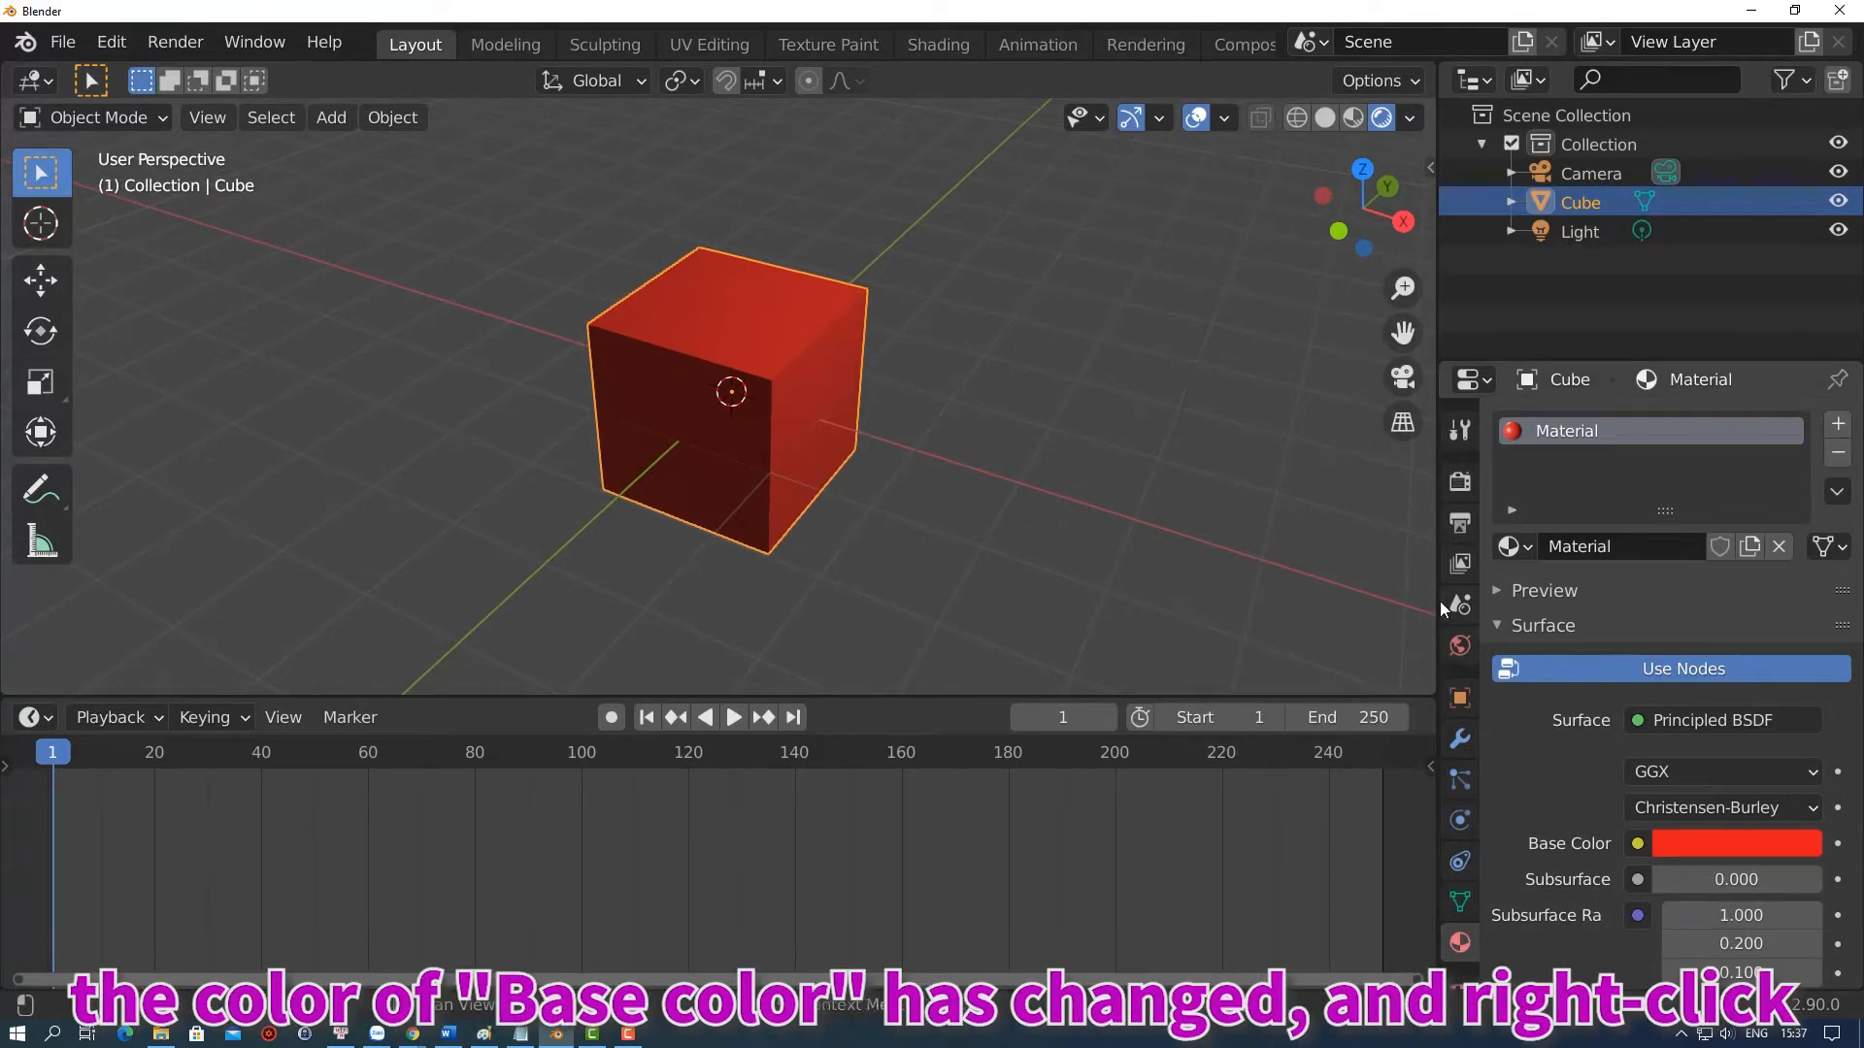
pyautogui.rightClick(1689, 847)
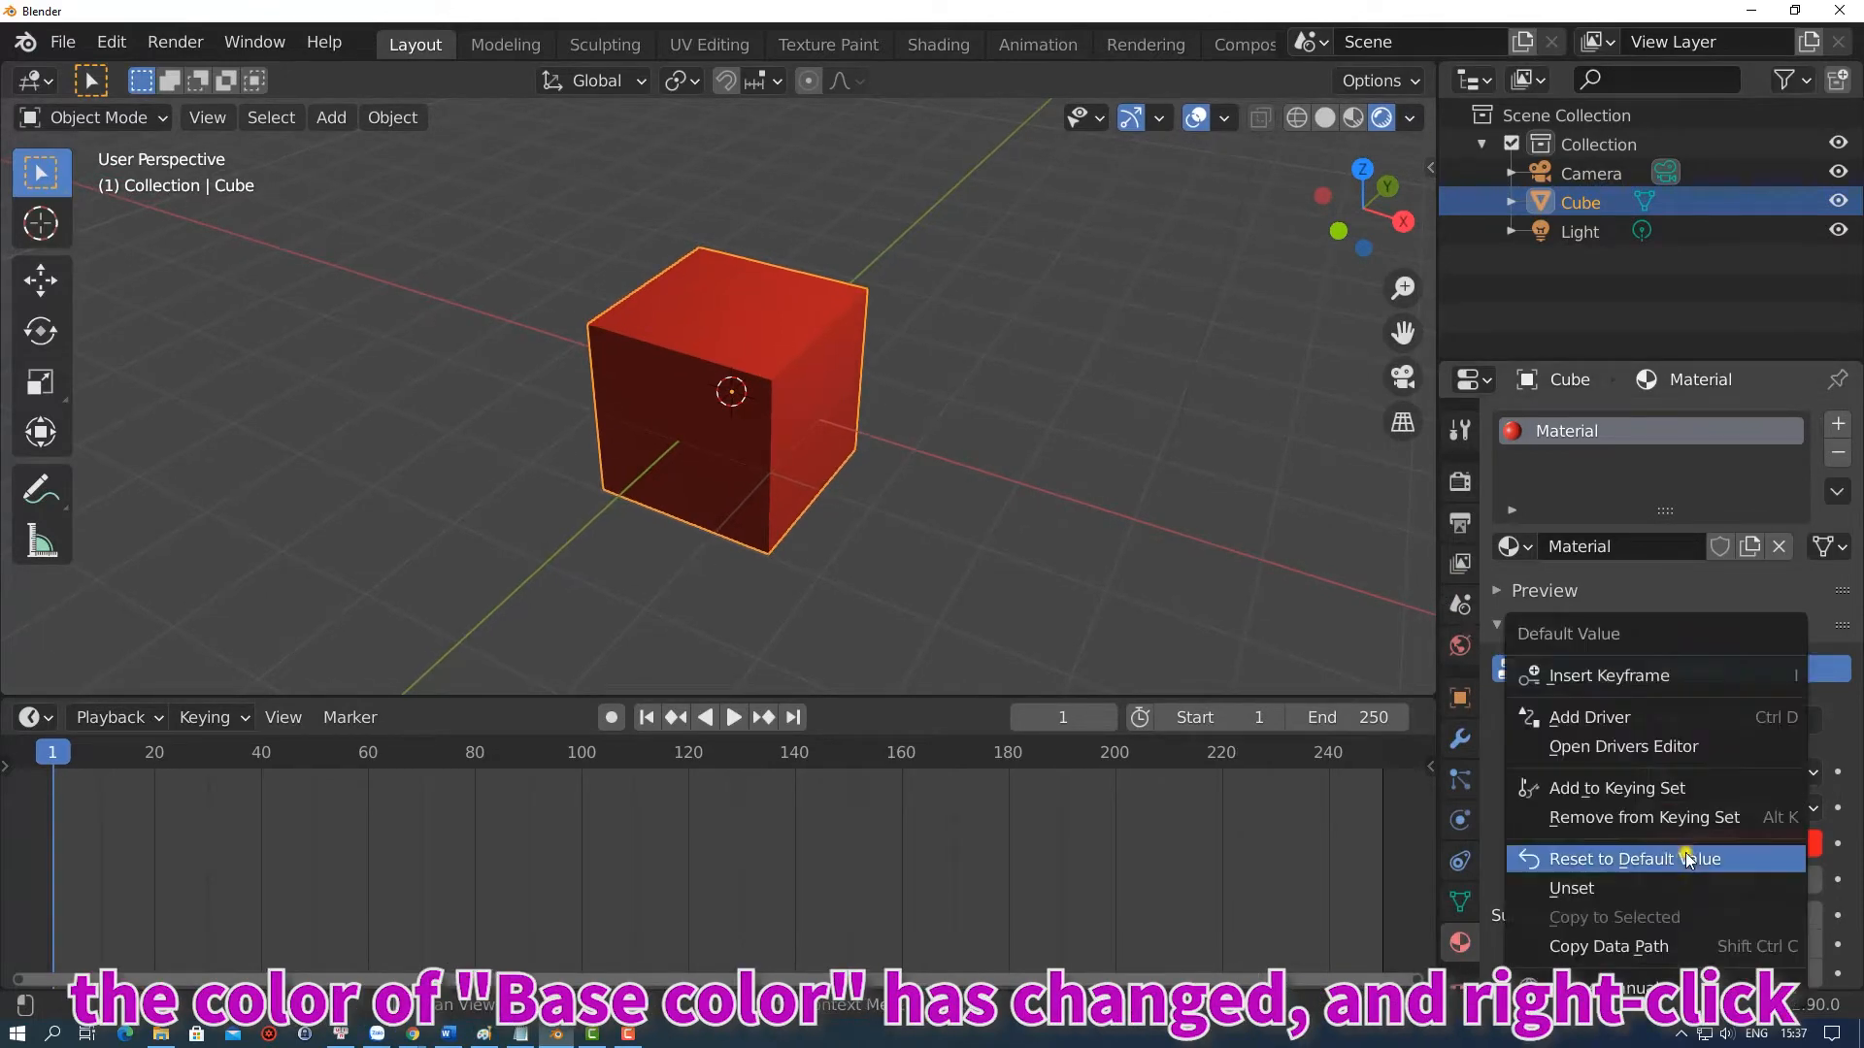
pyautogui.click(1663, 682)
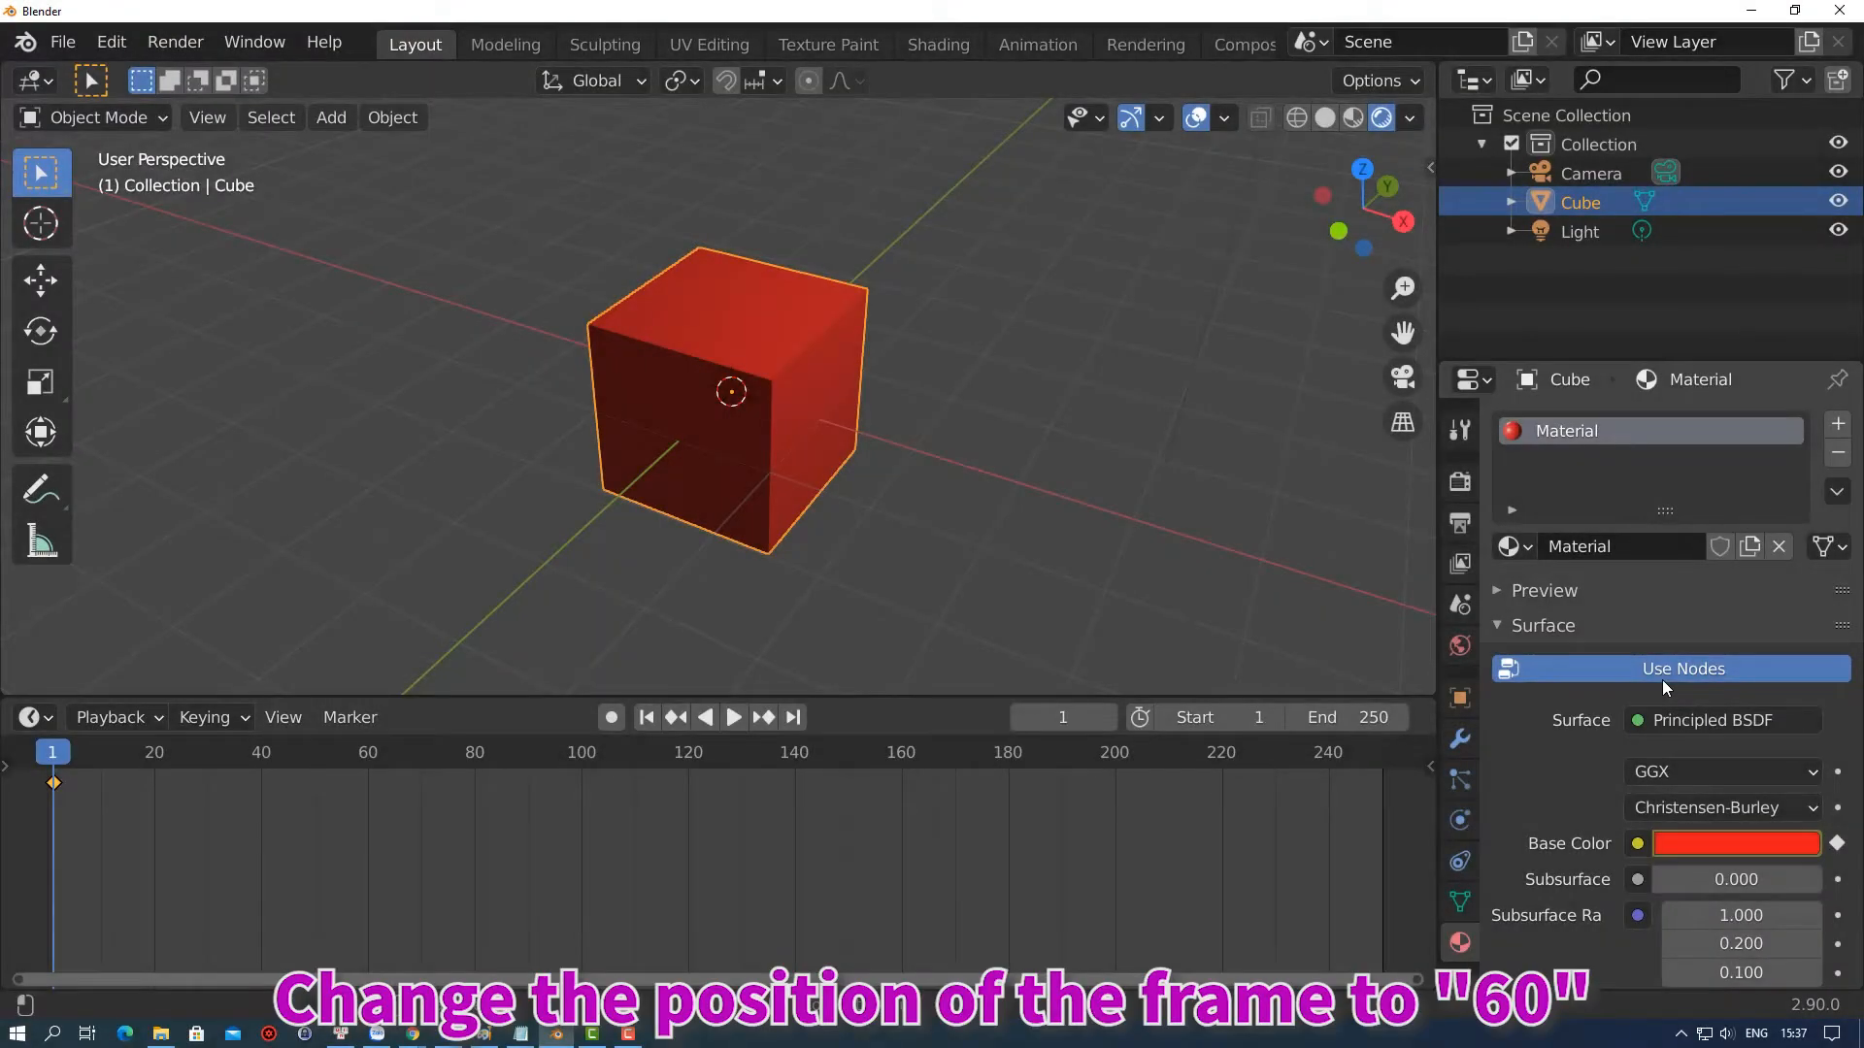
# Move to frame 60 and change the cube material's Base Color to green with hue 0.330 and saturation 0.949
pyautogui.doubleClick(1063, 717)
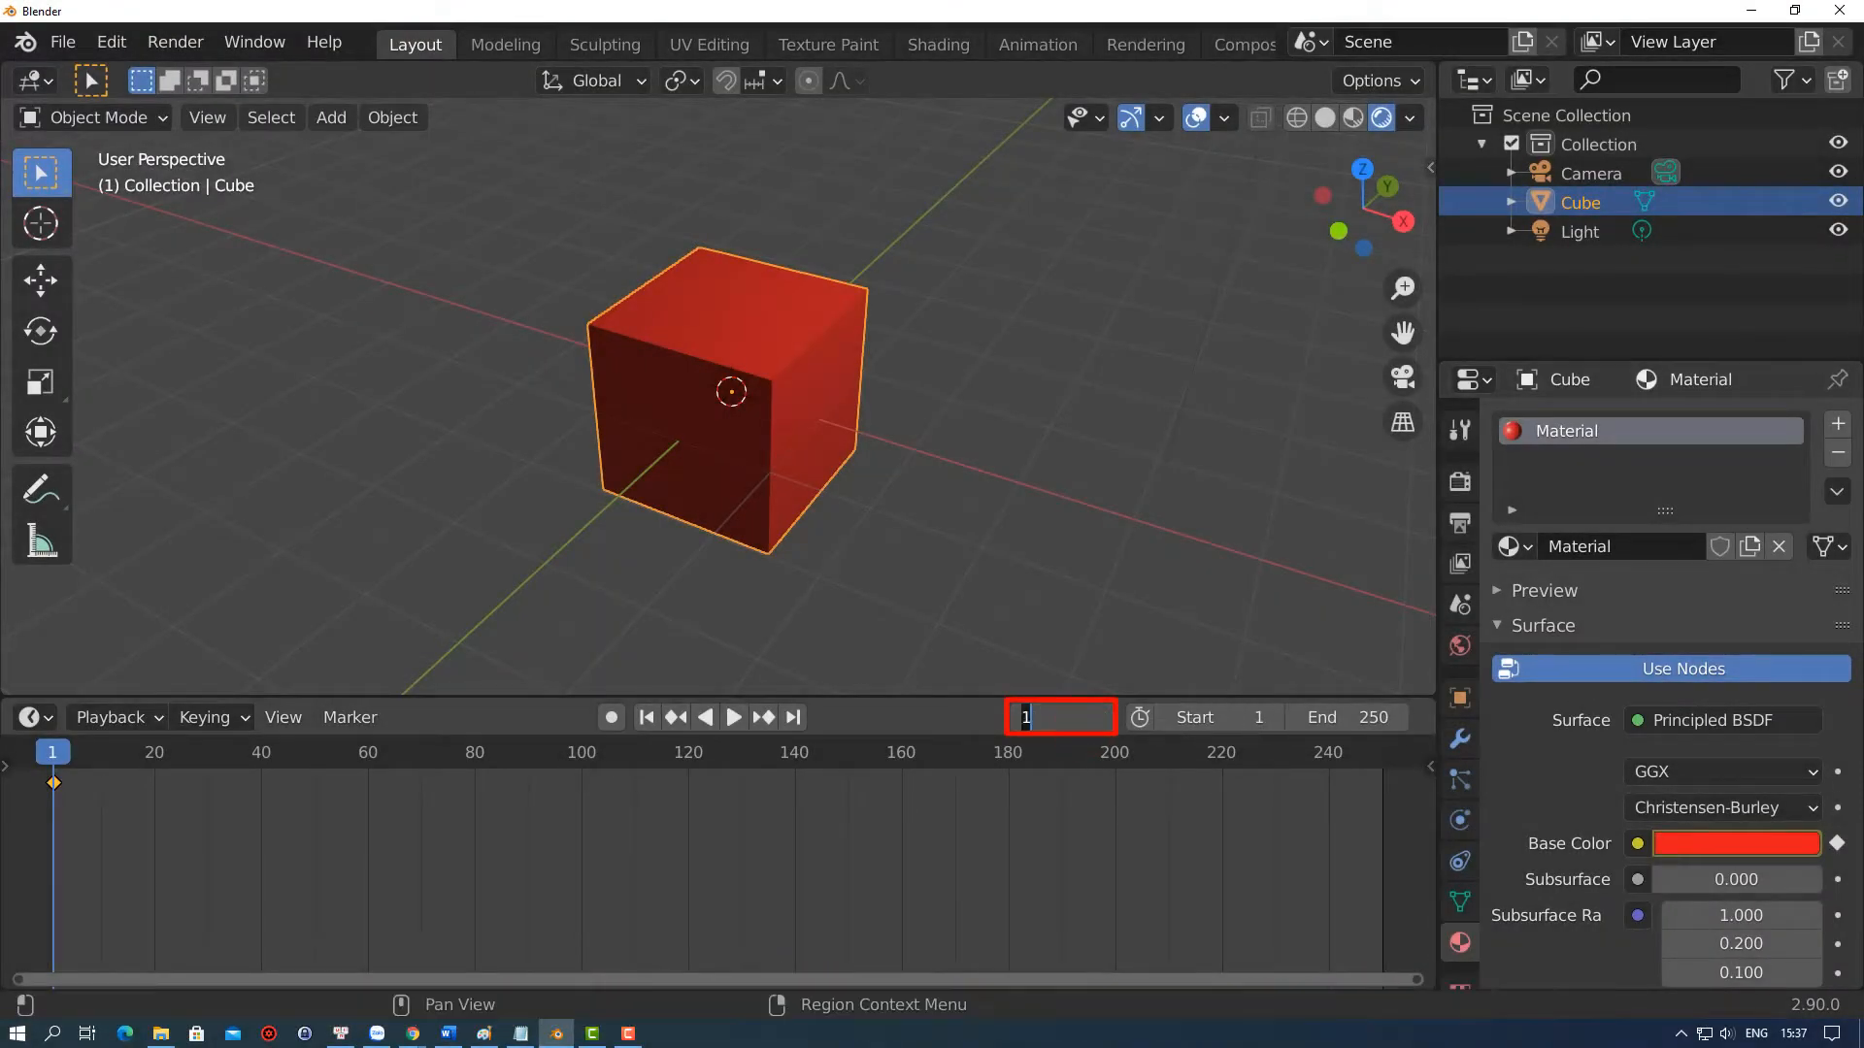
pyautogui.write('60')
pyautogui.press('Return')
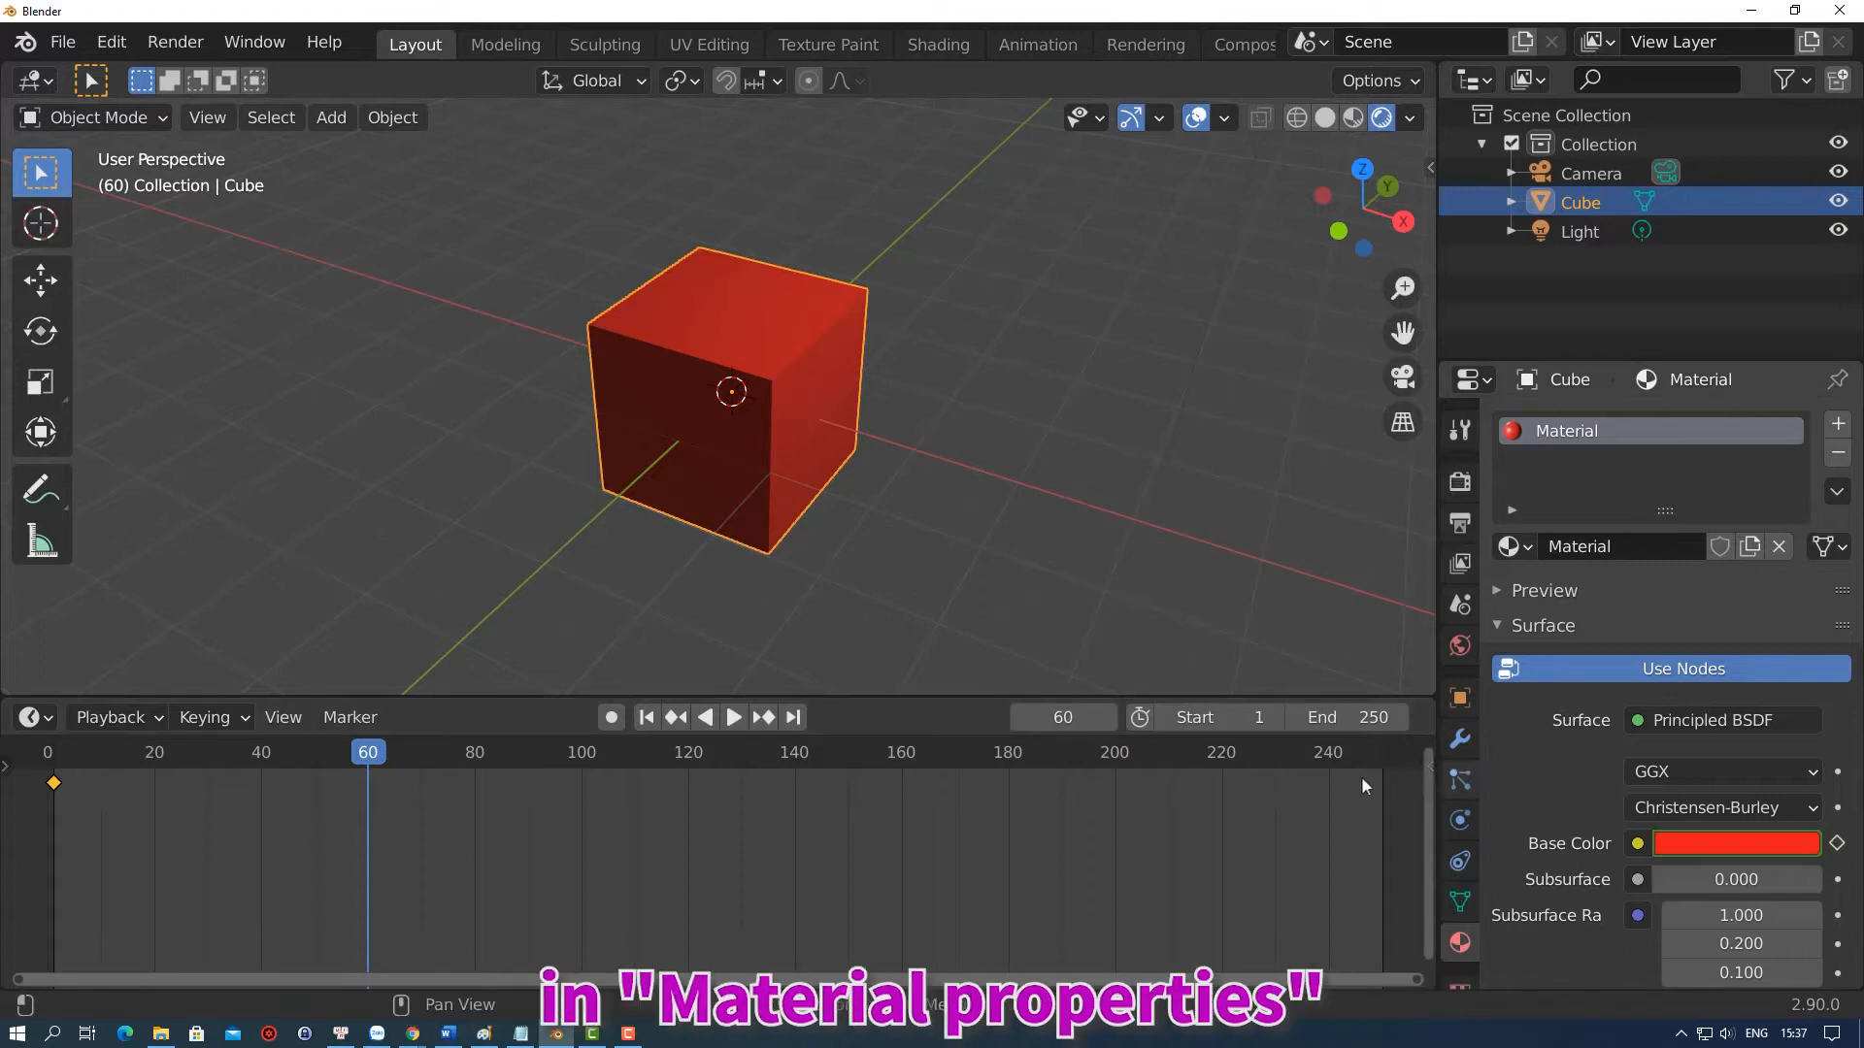
pyautogui.click(1708, 842)
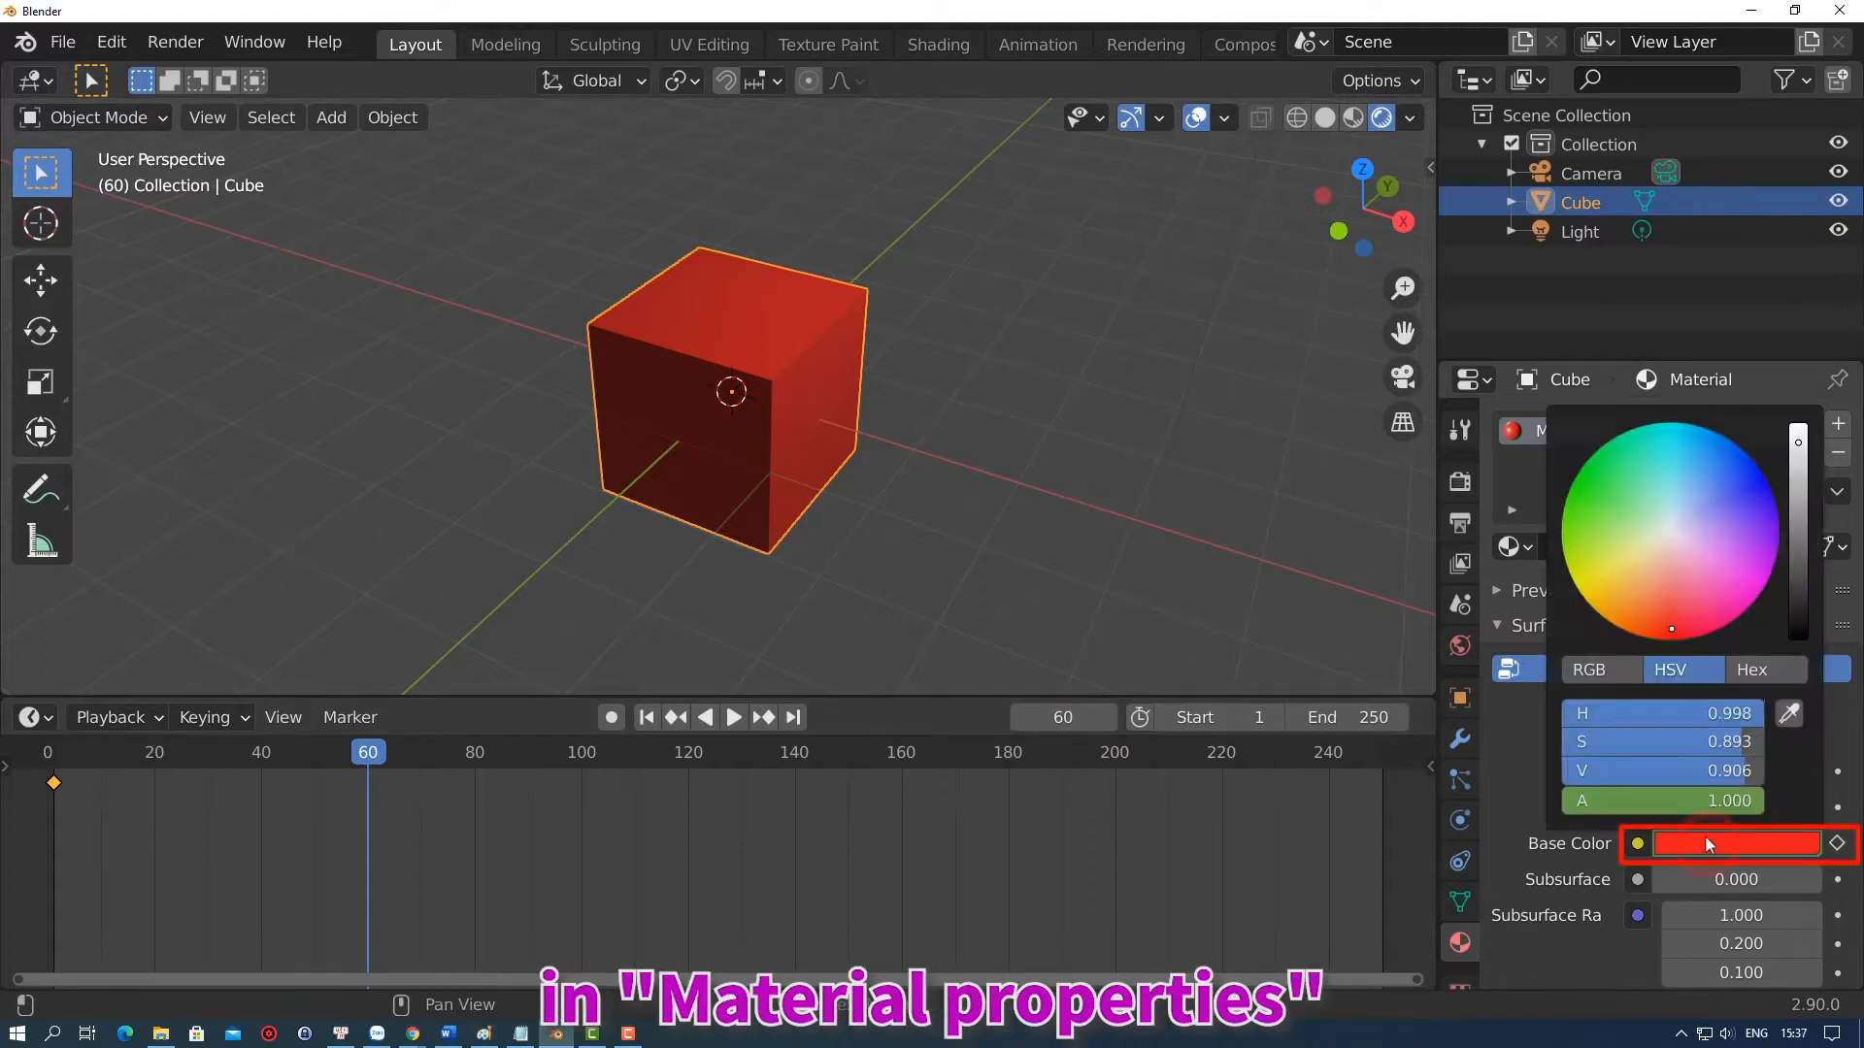
pyautogui.click(1579, 482)
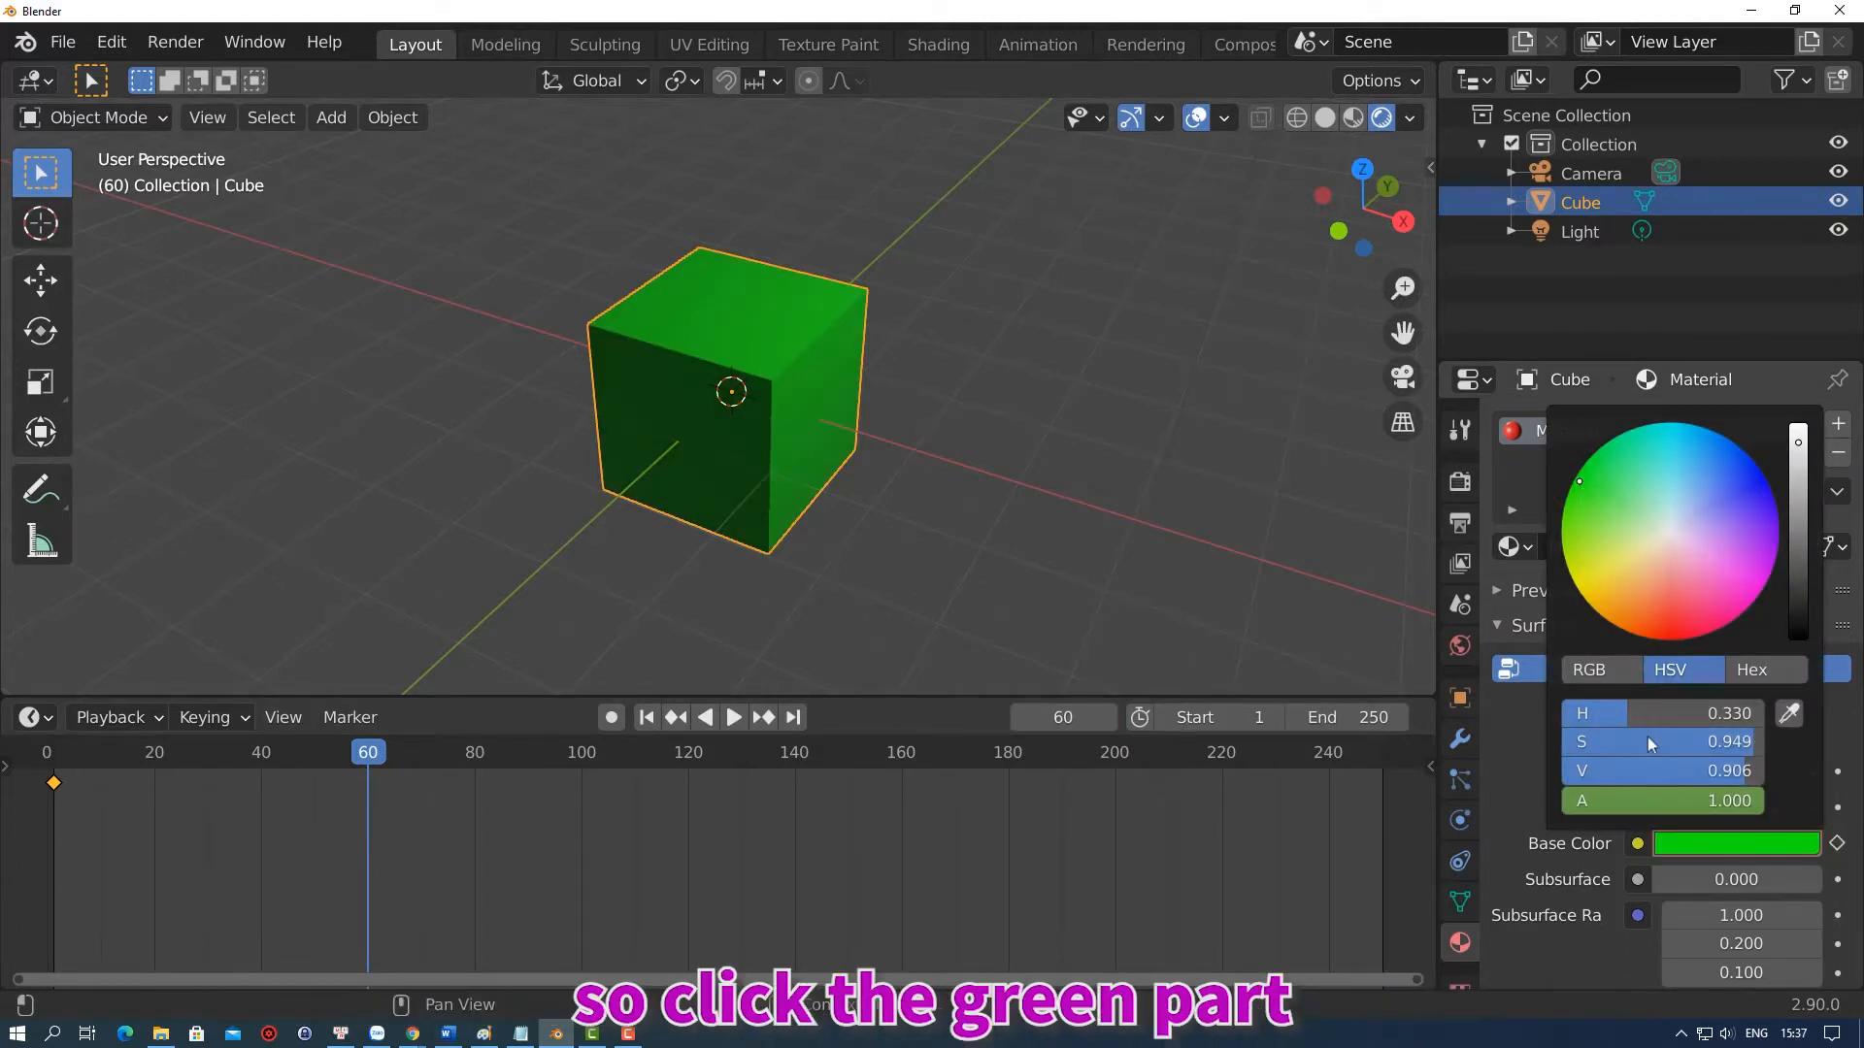
# Insert a keyframe on the material's green Base Color at frame 60
pyautogui.click(1675, 844)
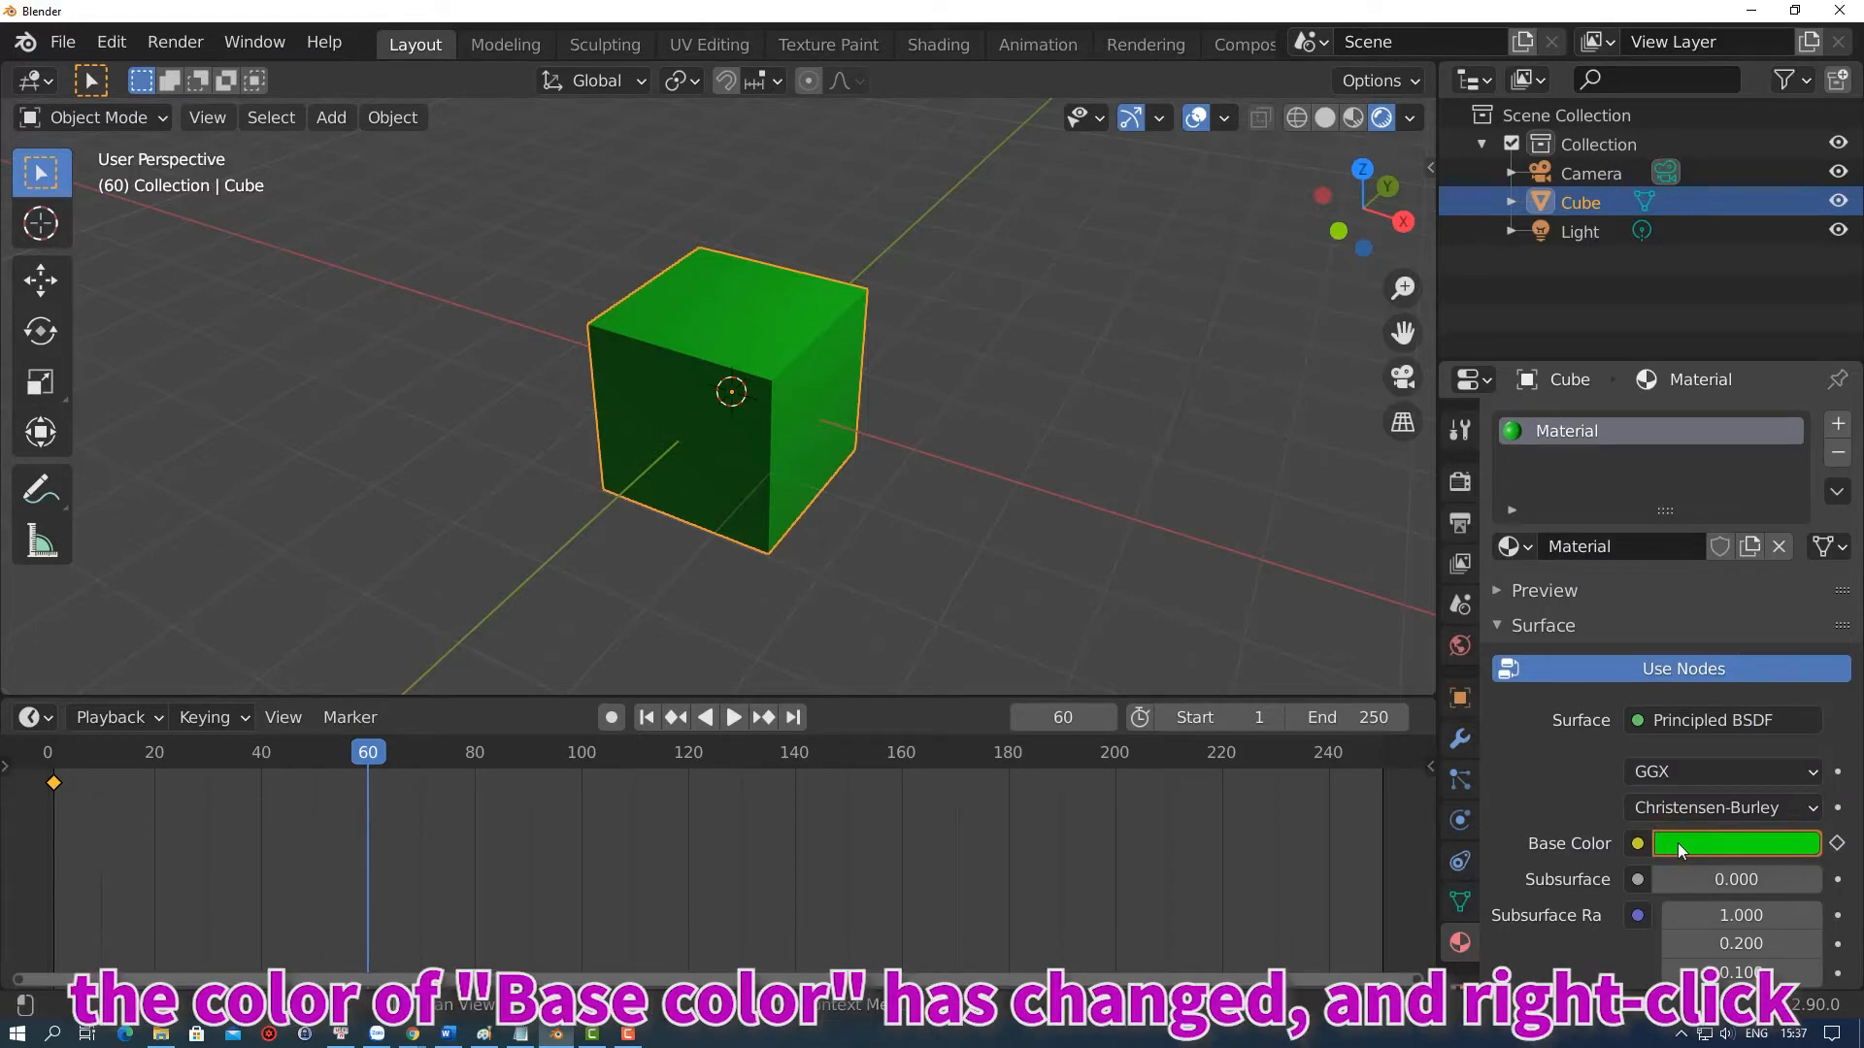
pyautogui.rightClick(1677, 843)
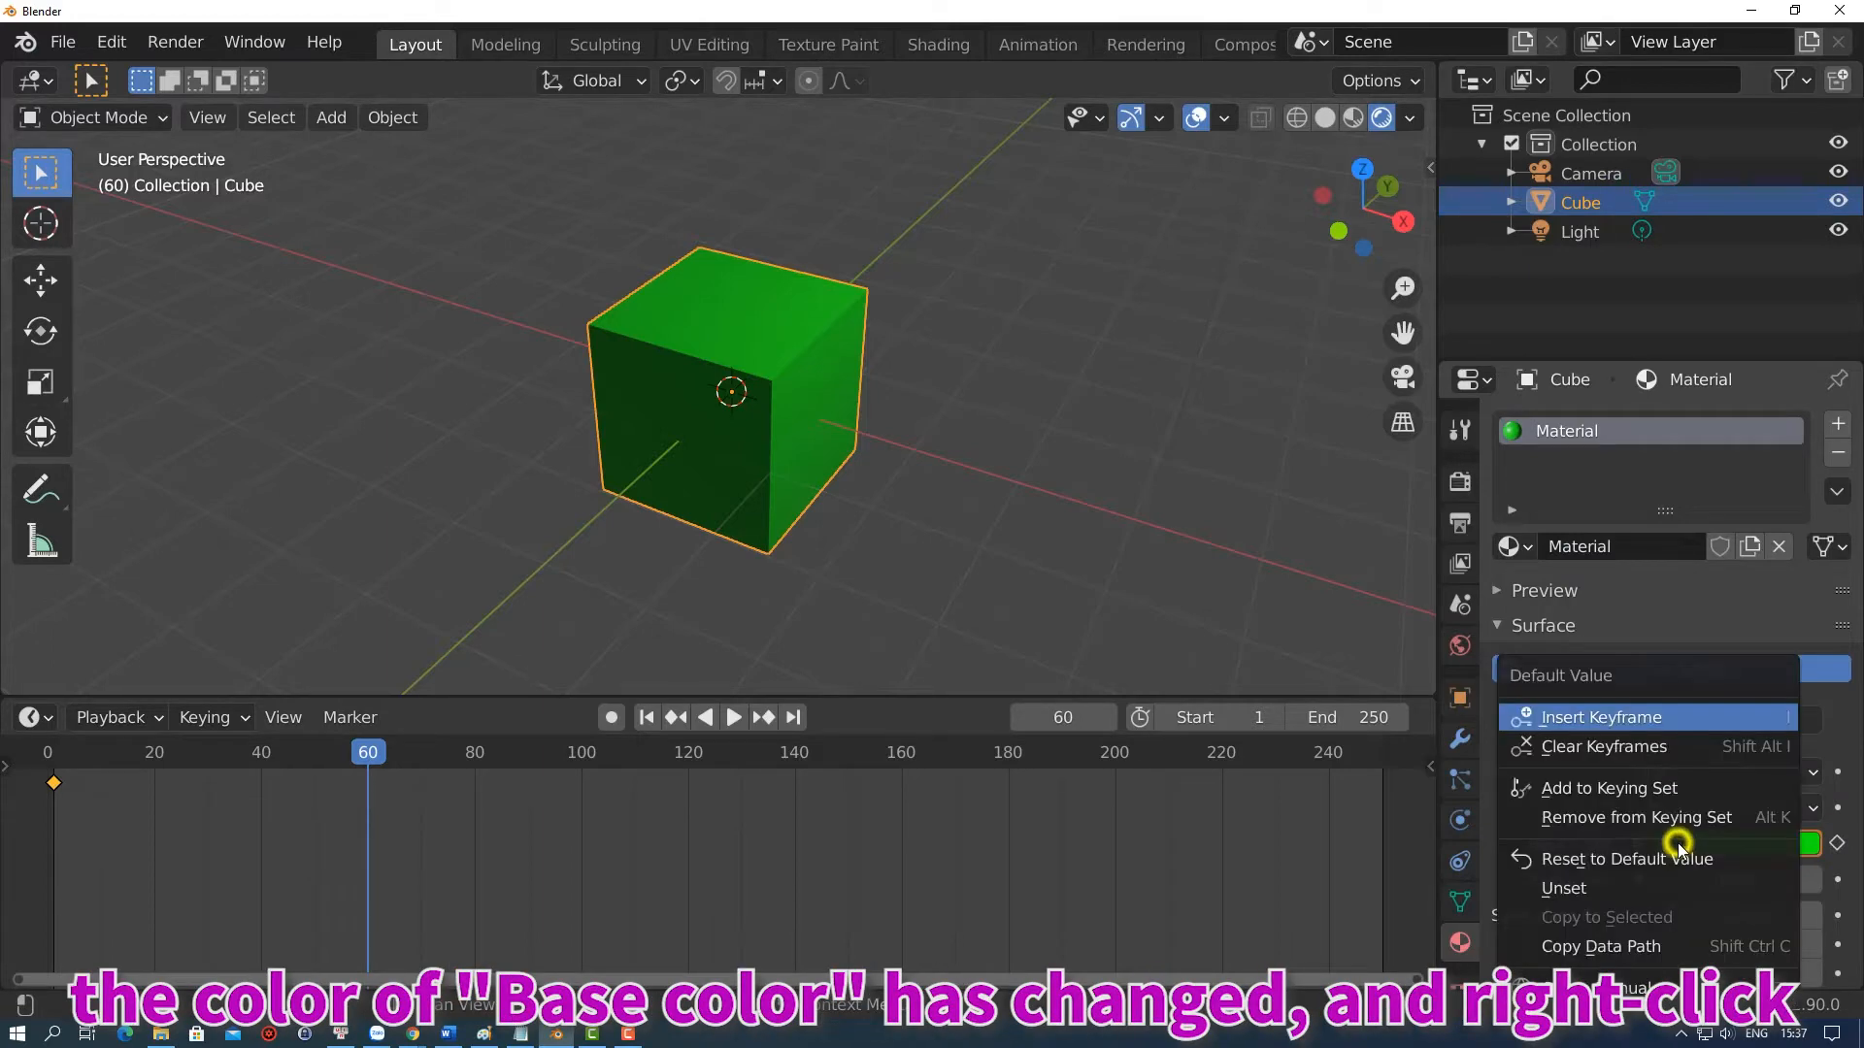
pyautogui.click(1670, 719)
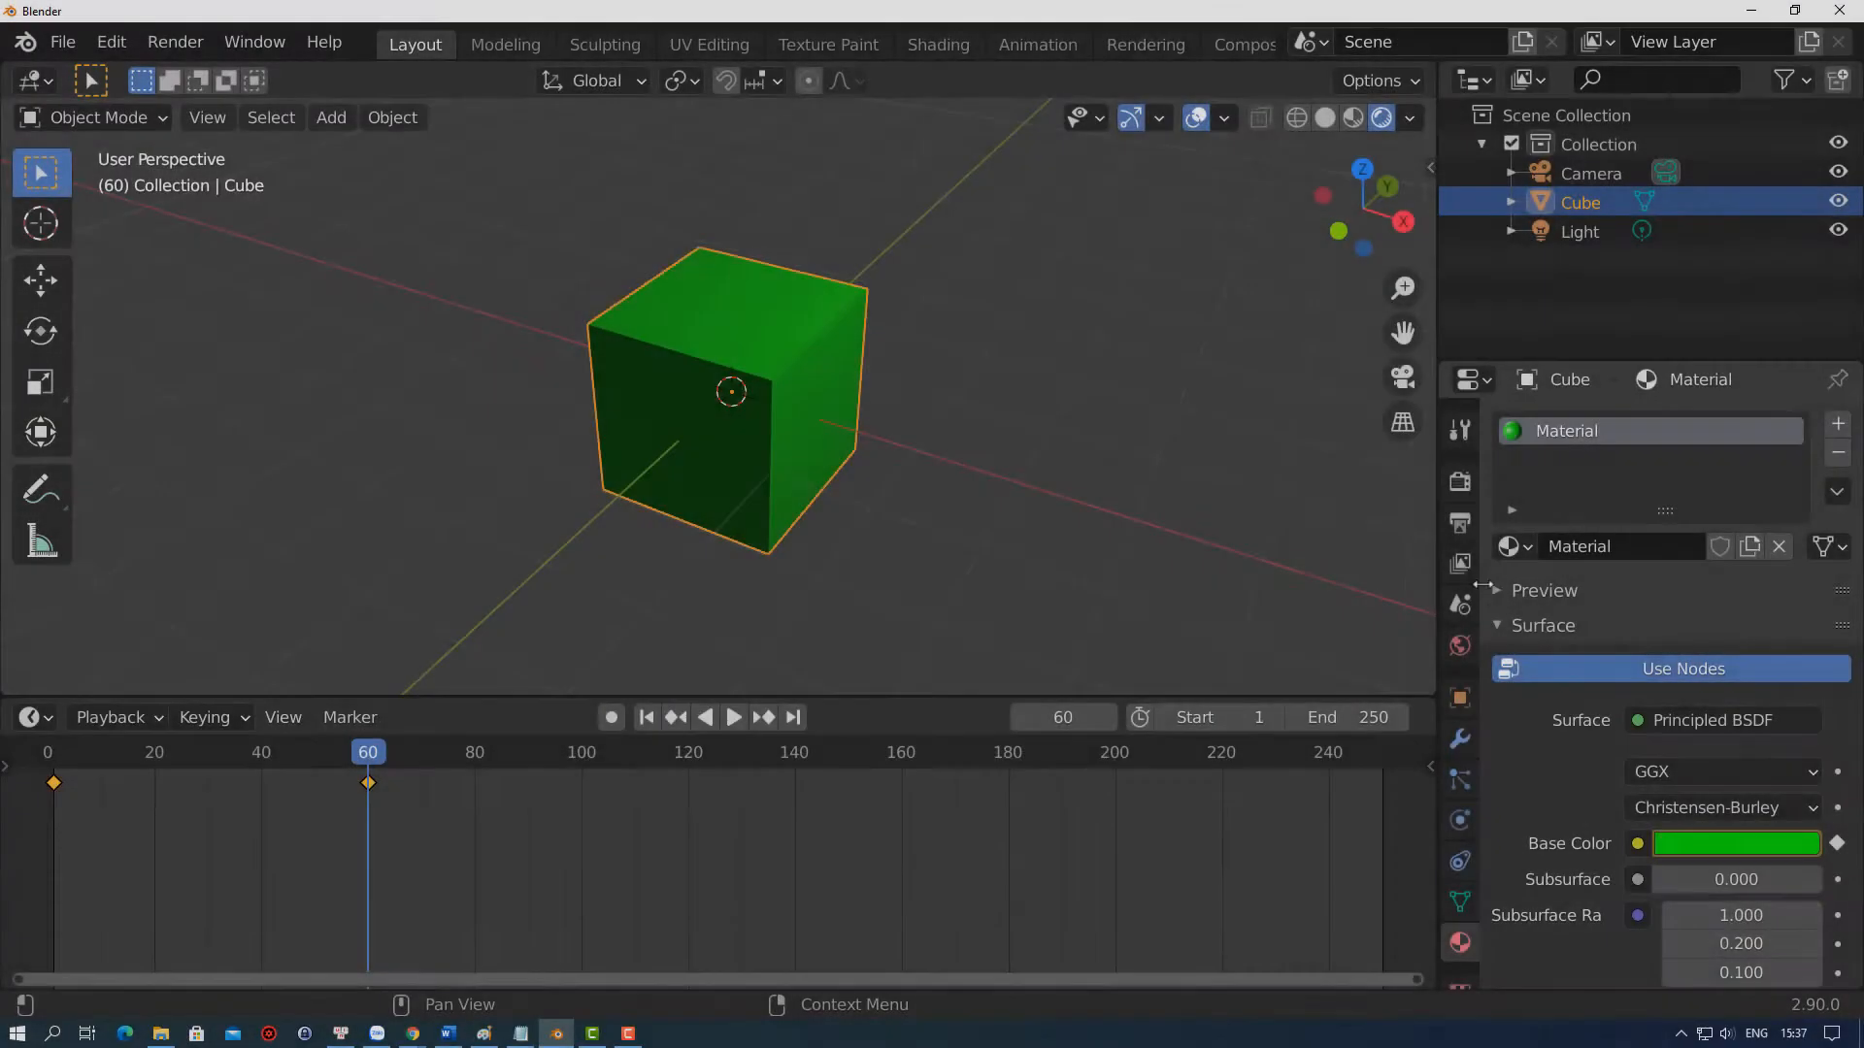
# Set the scene's end frame to 60 in the output dimensions
pyautogui.click(1468, 530)
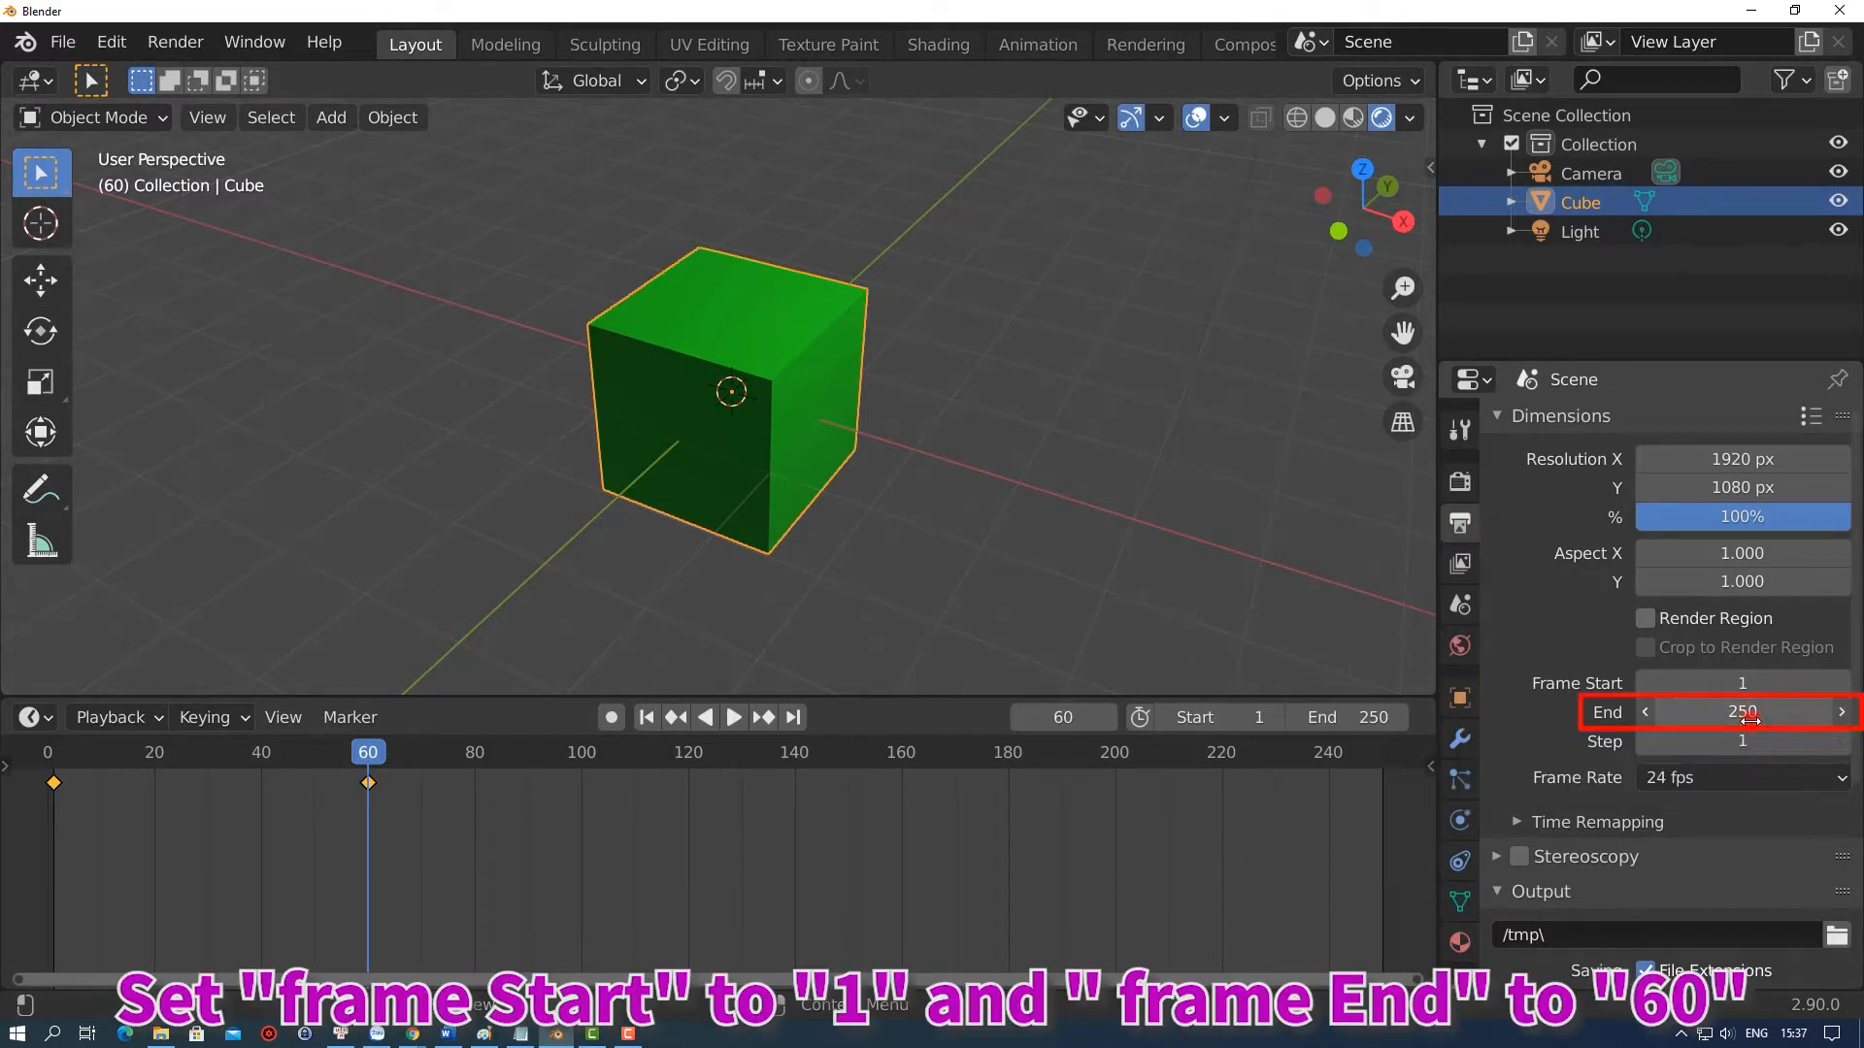
pyautogui.click(1749, 719)
pyautogui.write('60')
pyautogui.press('Return')
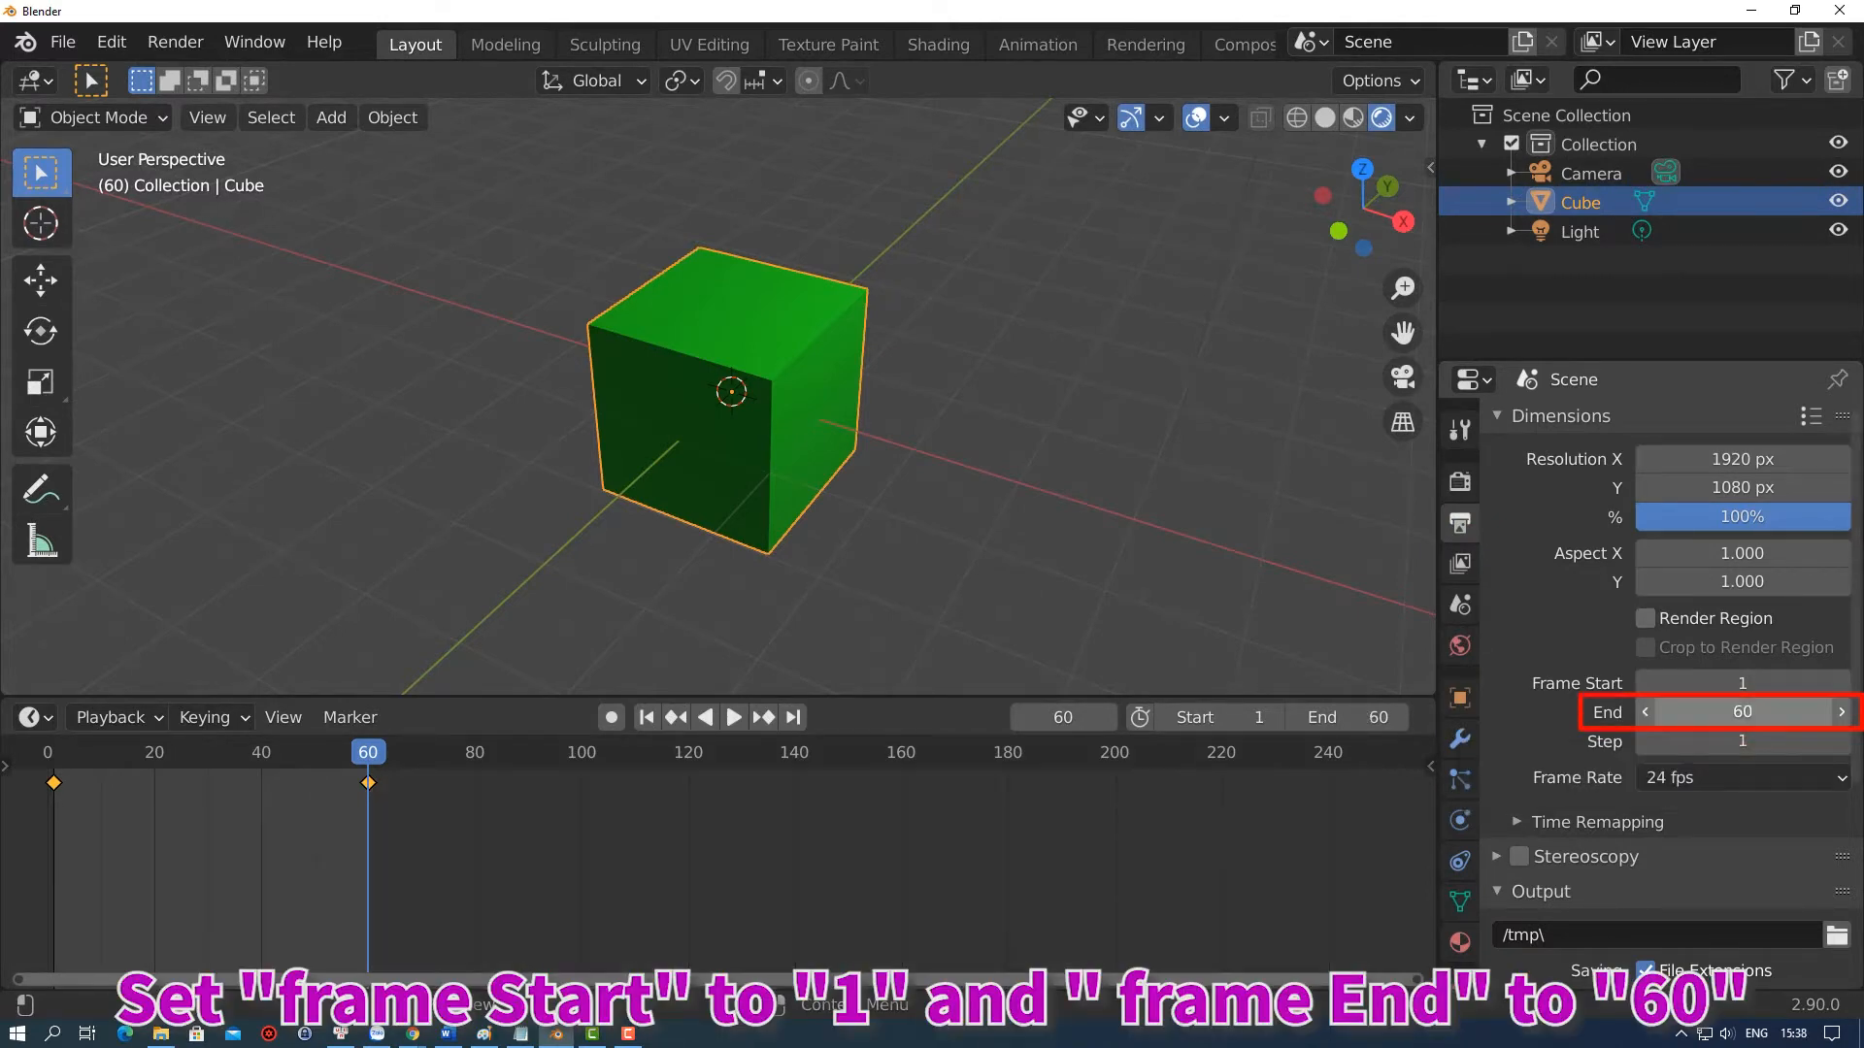
# Set the output path to BLENDER TEST inside the desktop's BLENDER TEST folder and the file format to FFmpeg video
pyautogui.scroll(-5, 1750, 720)
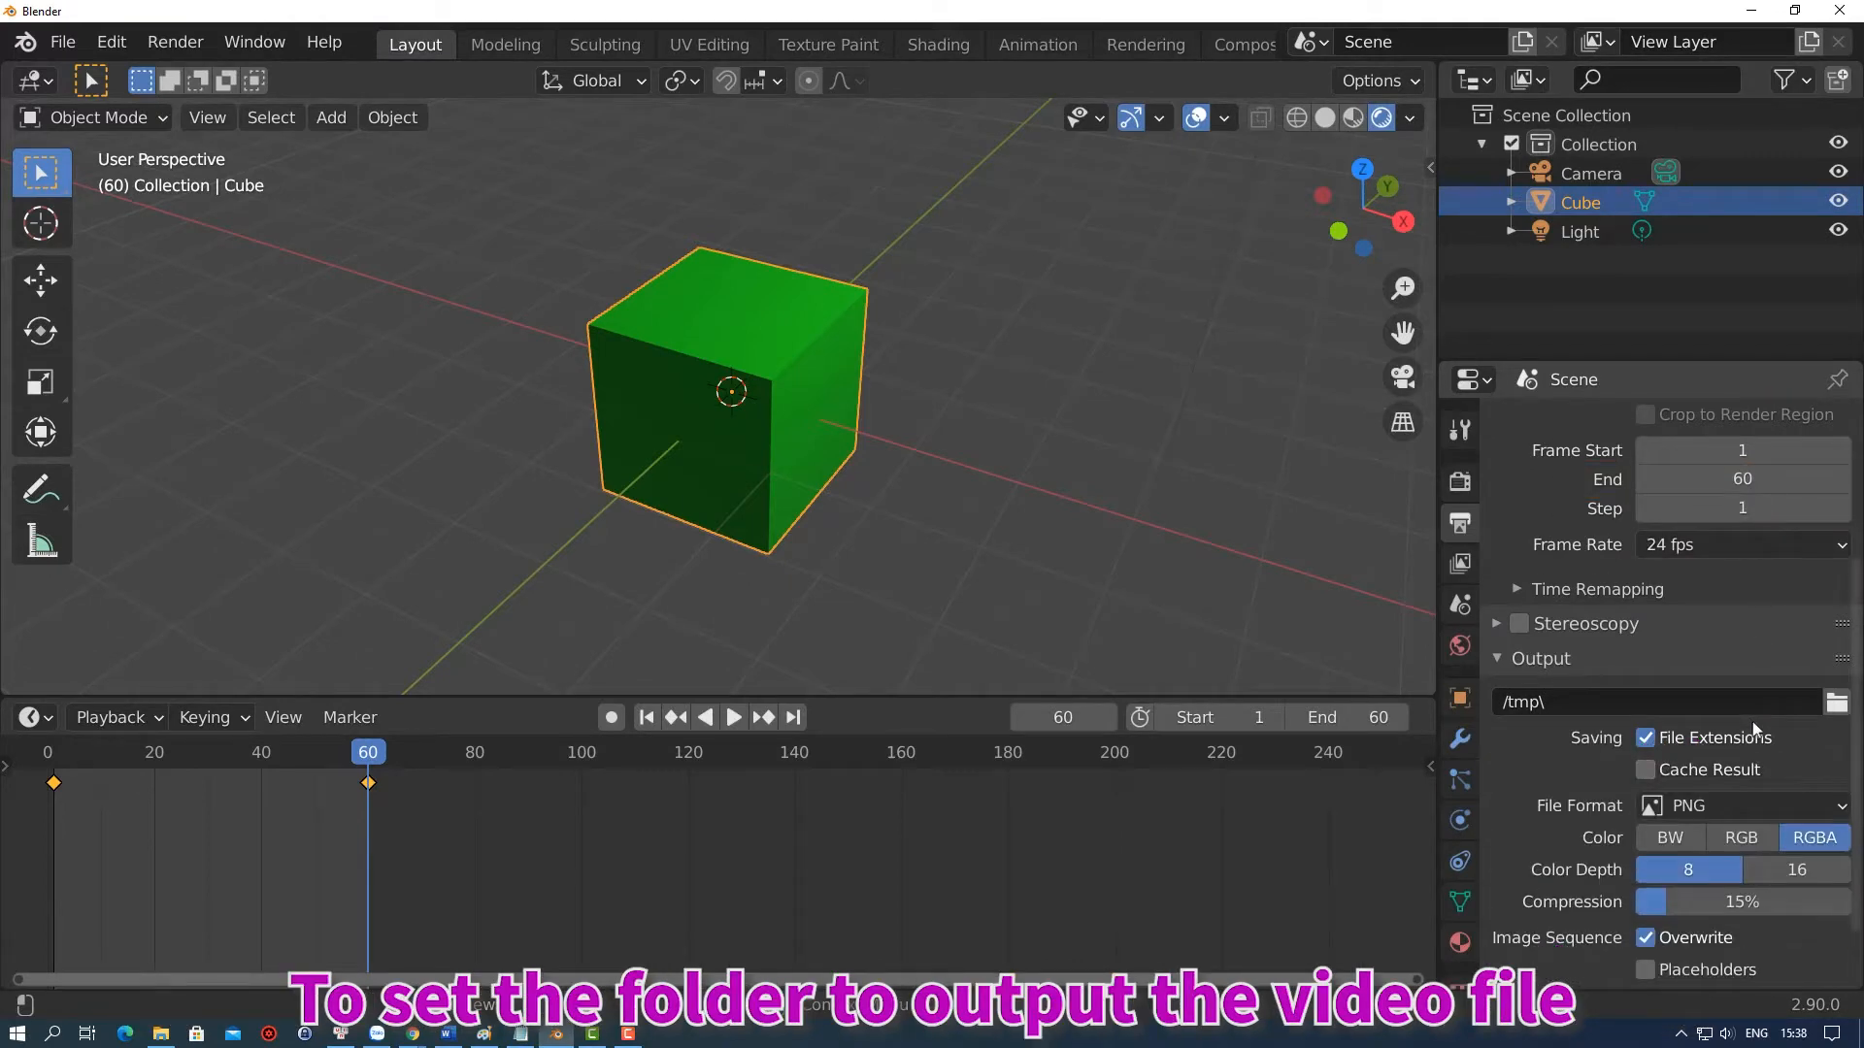
pyautogui.click(1835, 703)
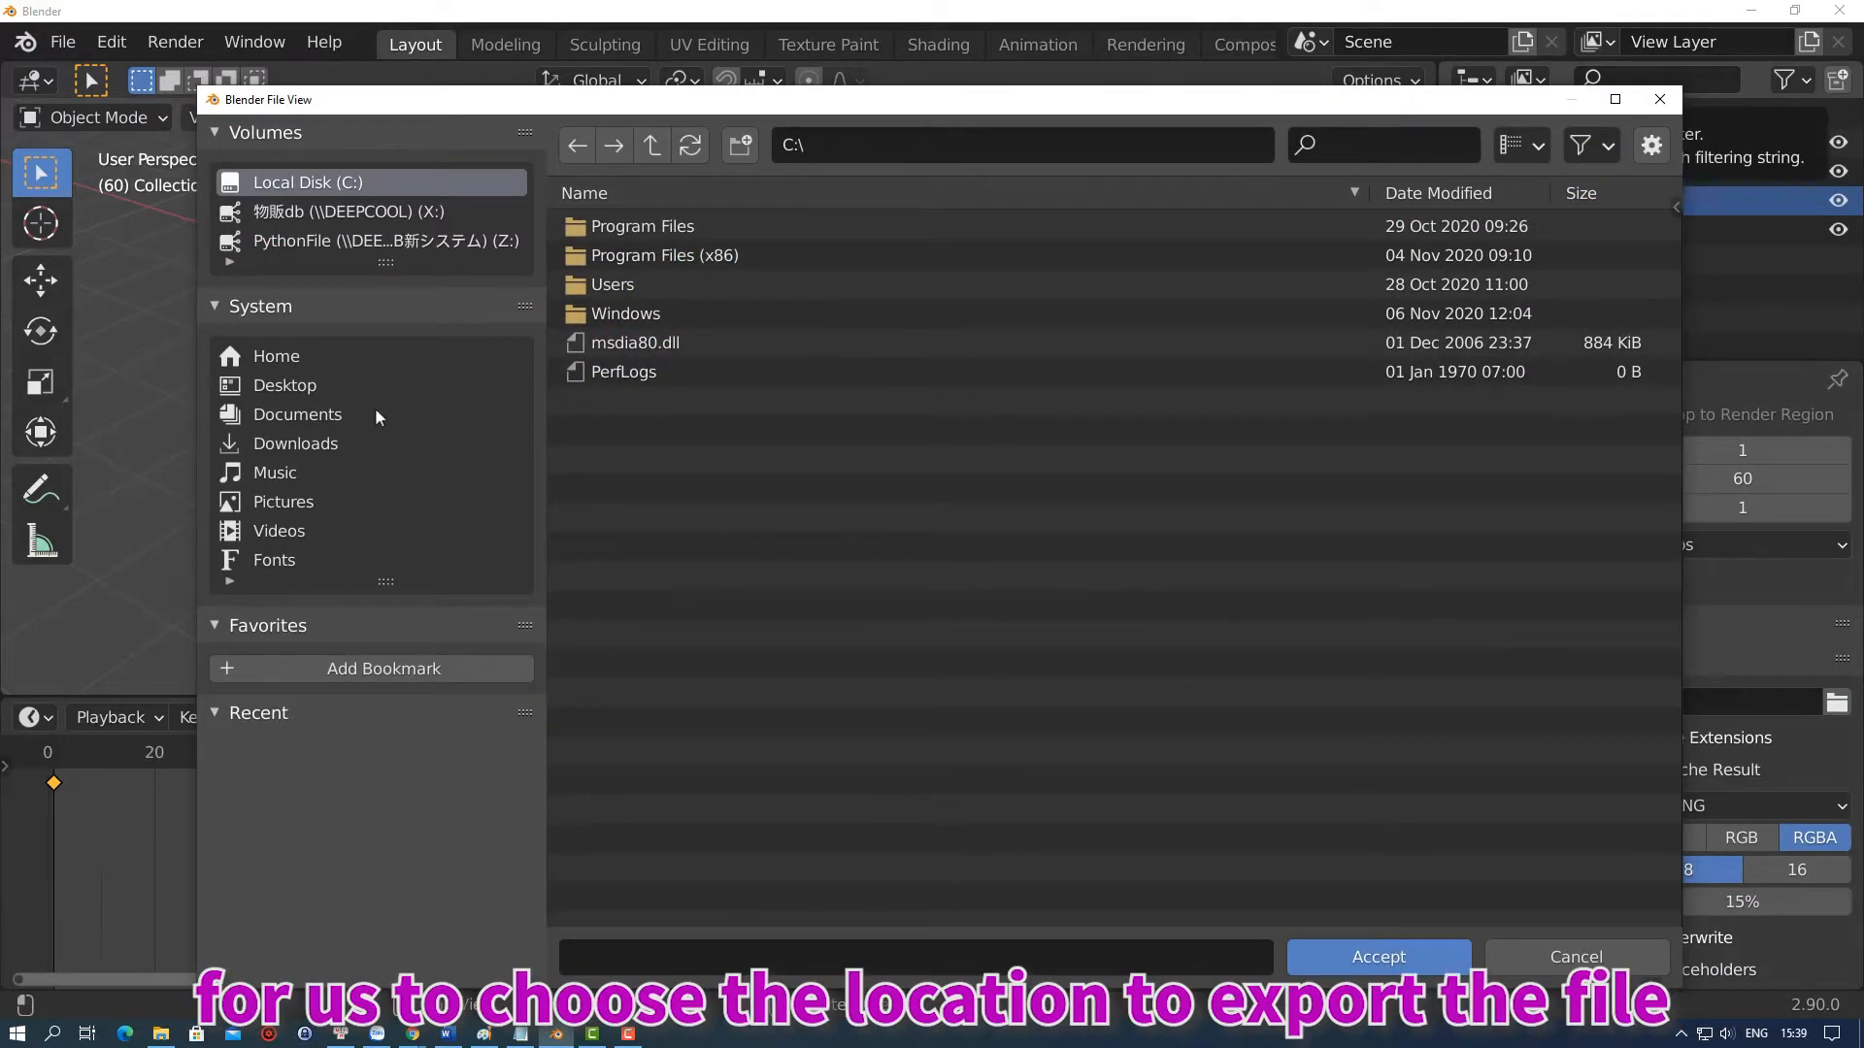
pyautogui.click(291, 385)
pyautogui.click(661, 258)
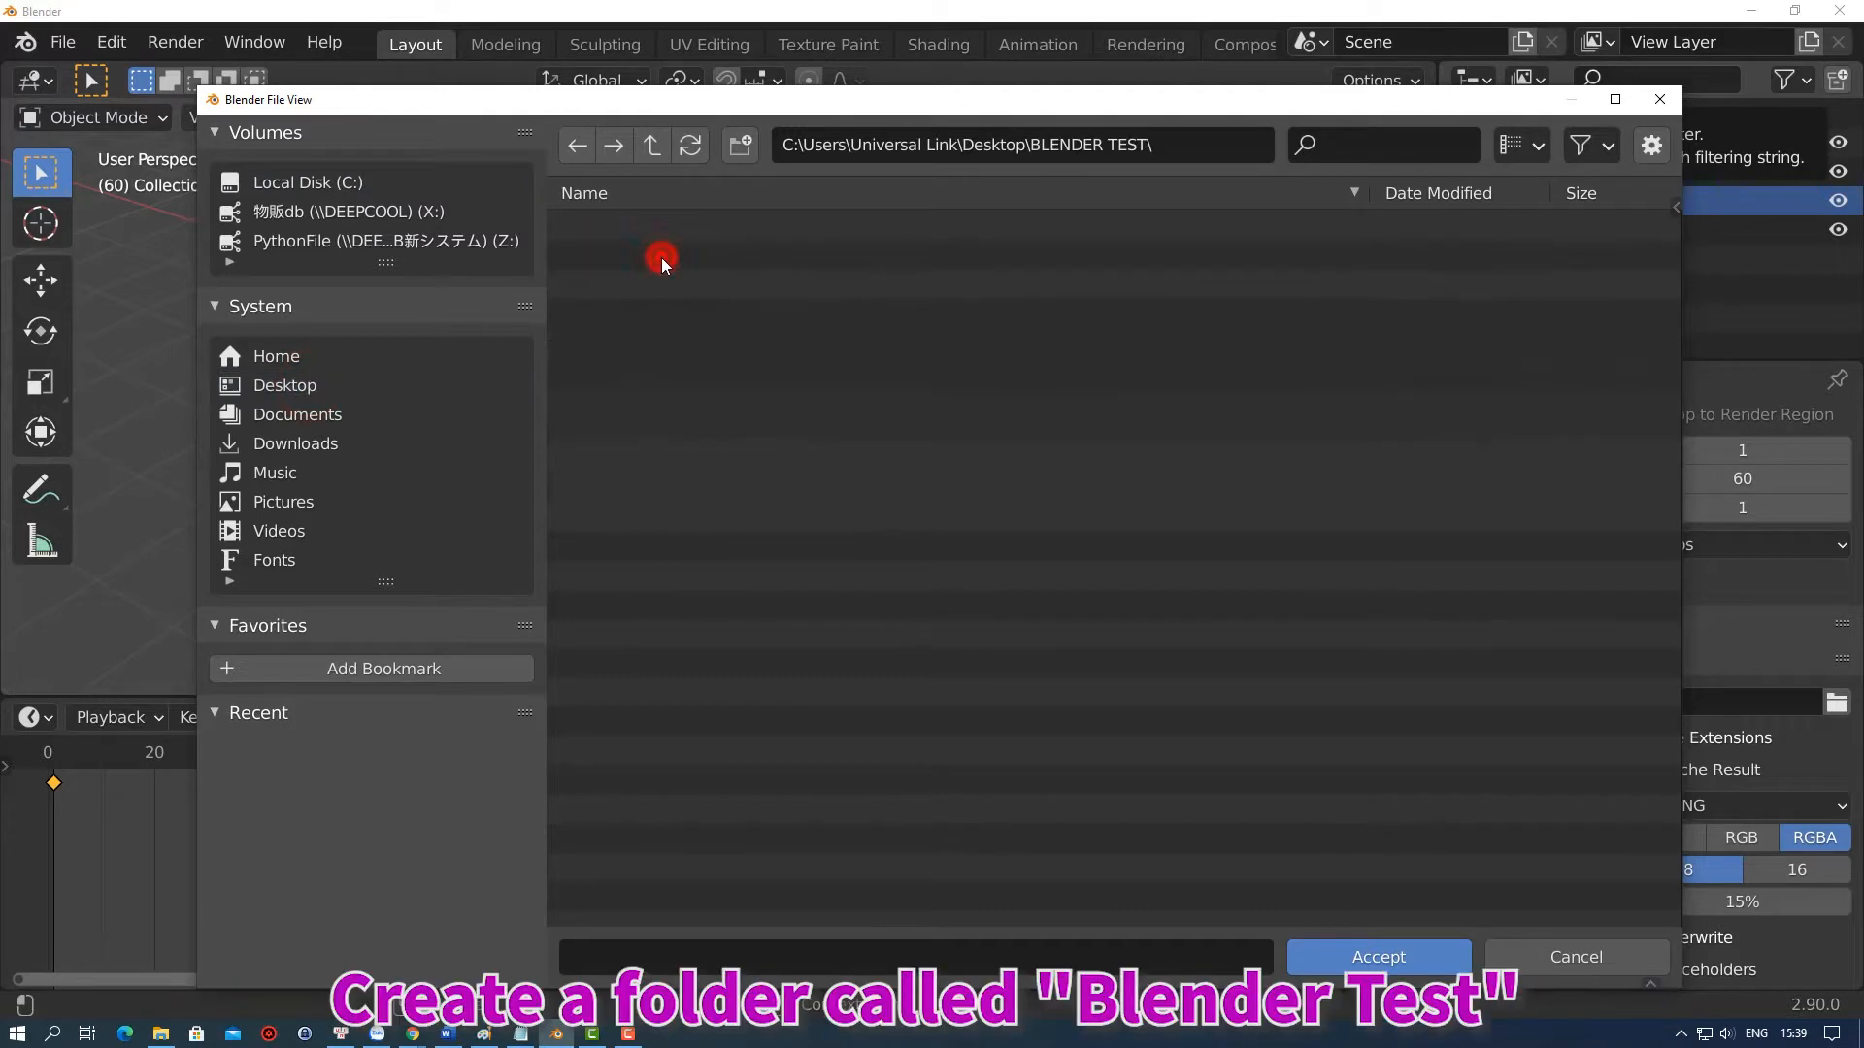
pyautogui.click(755, 967)
pyautogui.write('BLE')
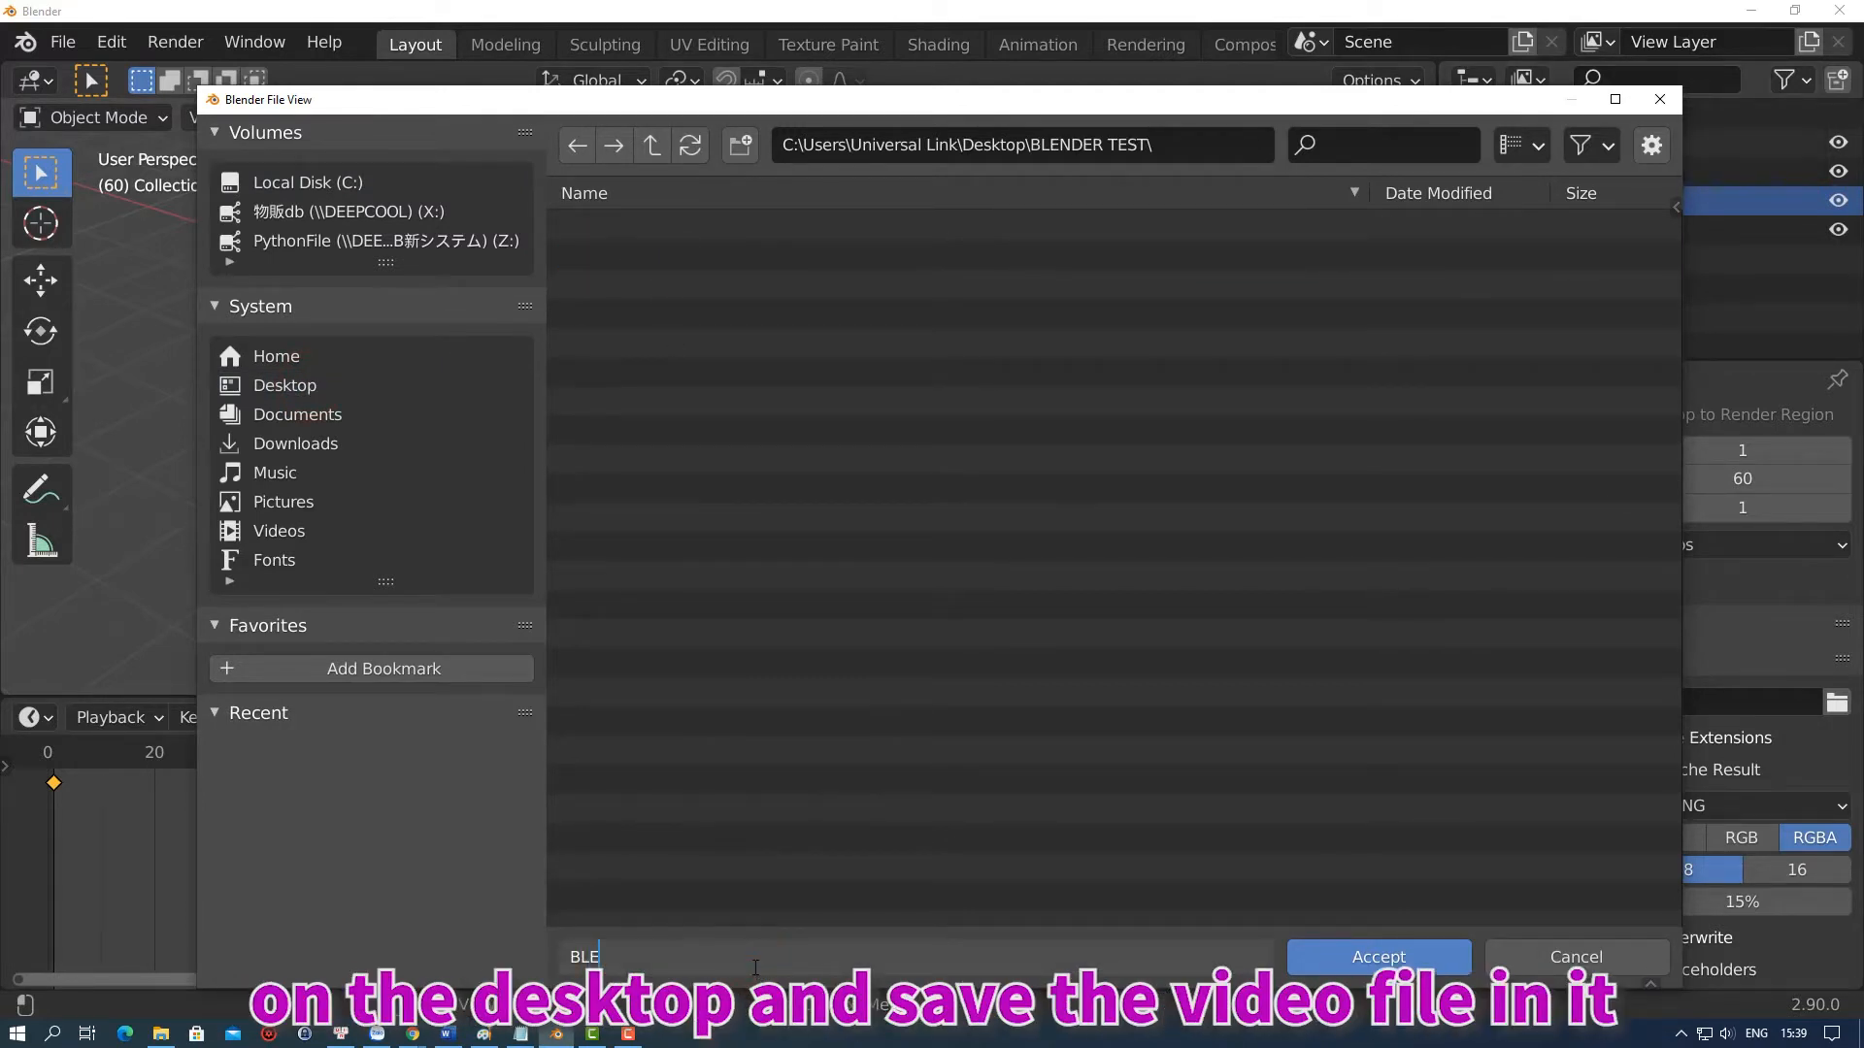
pyautogui.write('NDER TEST')
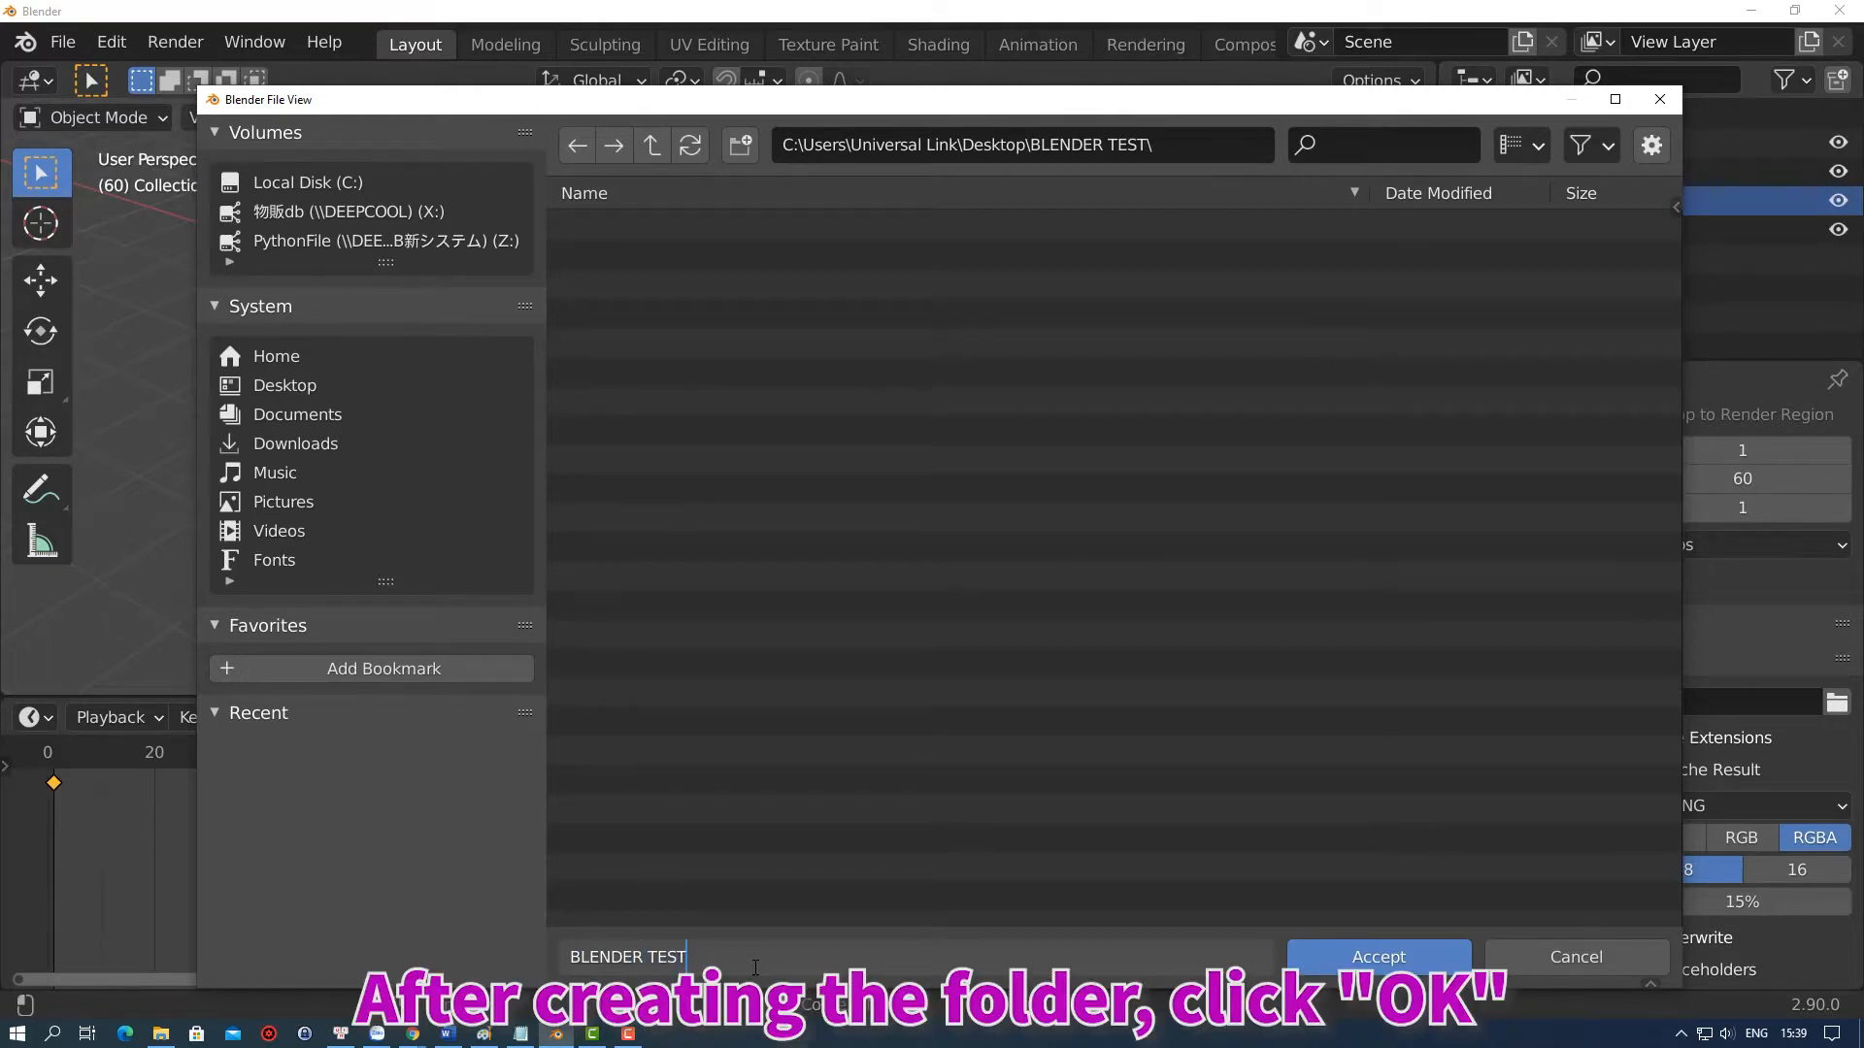
pyautogui.press('Return')
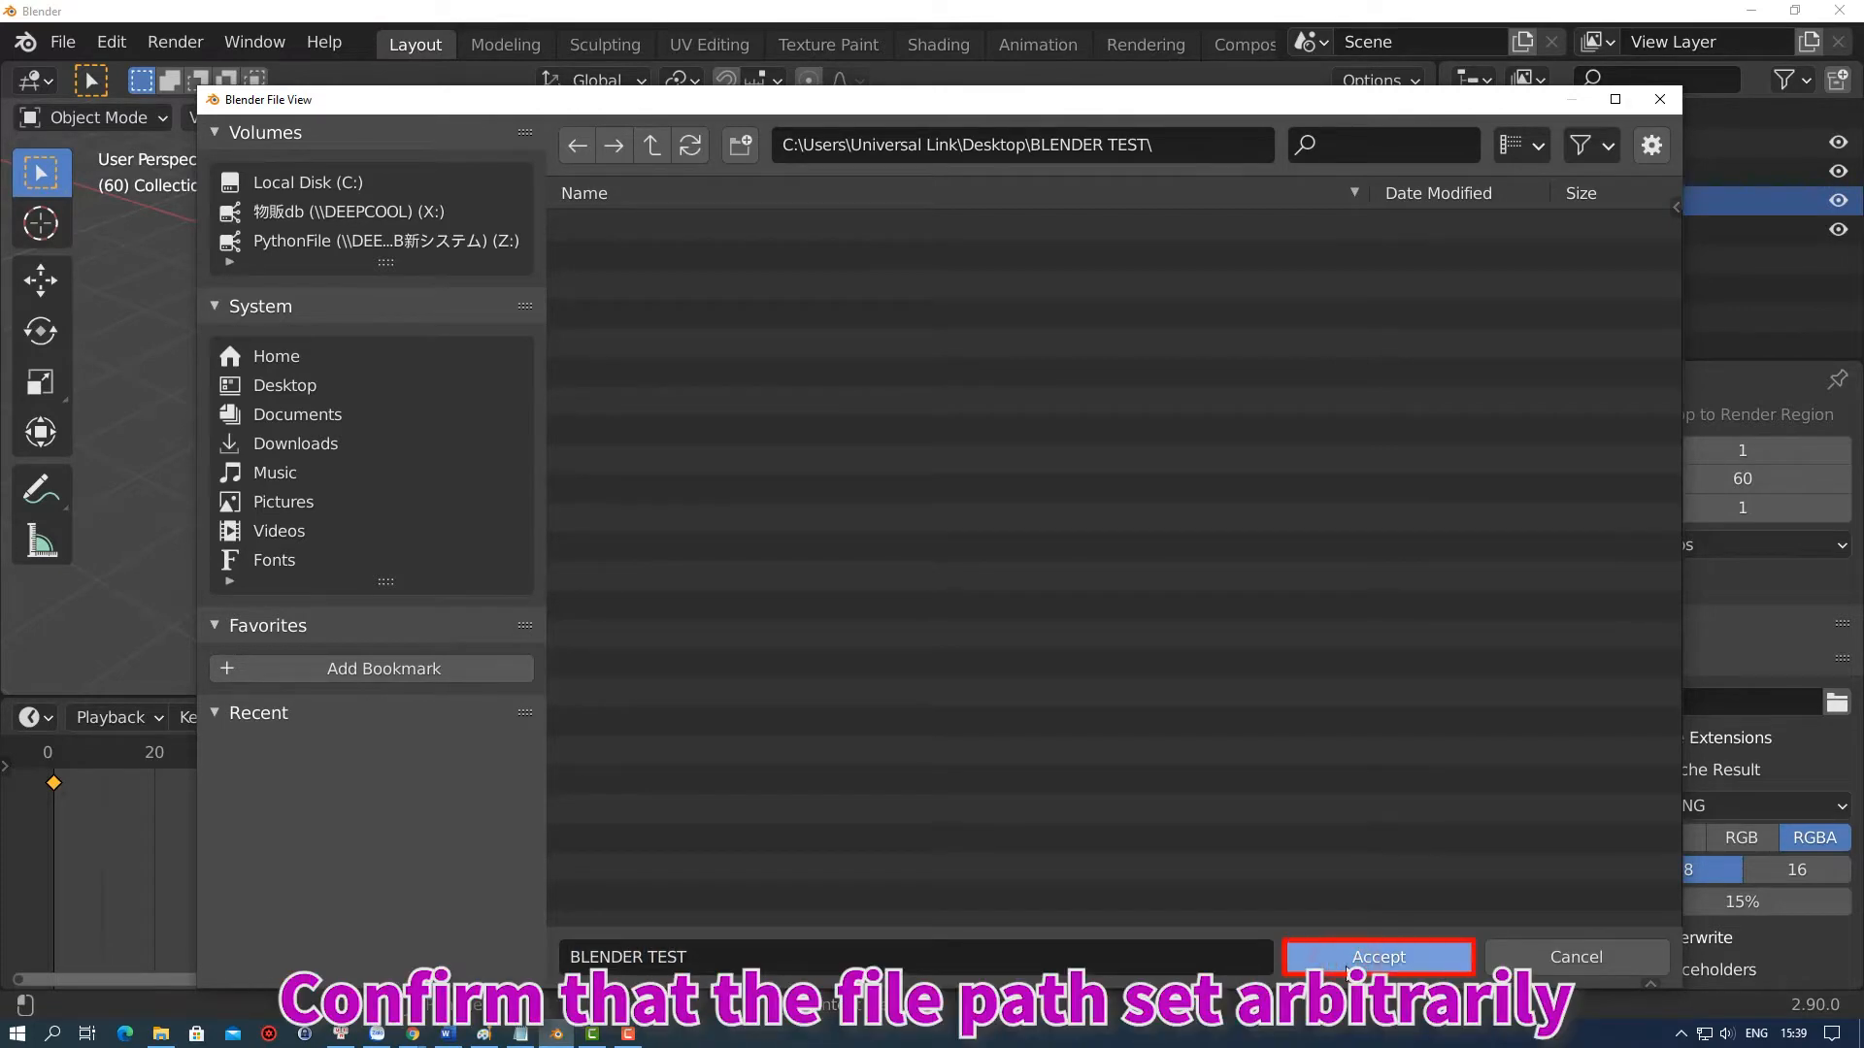
pyautogui.click(1355, 972)
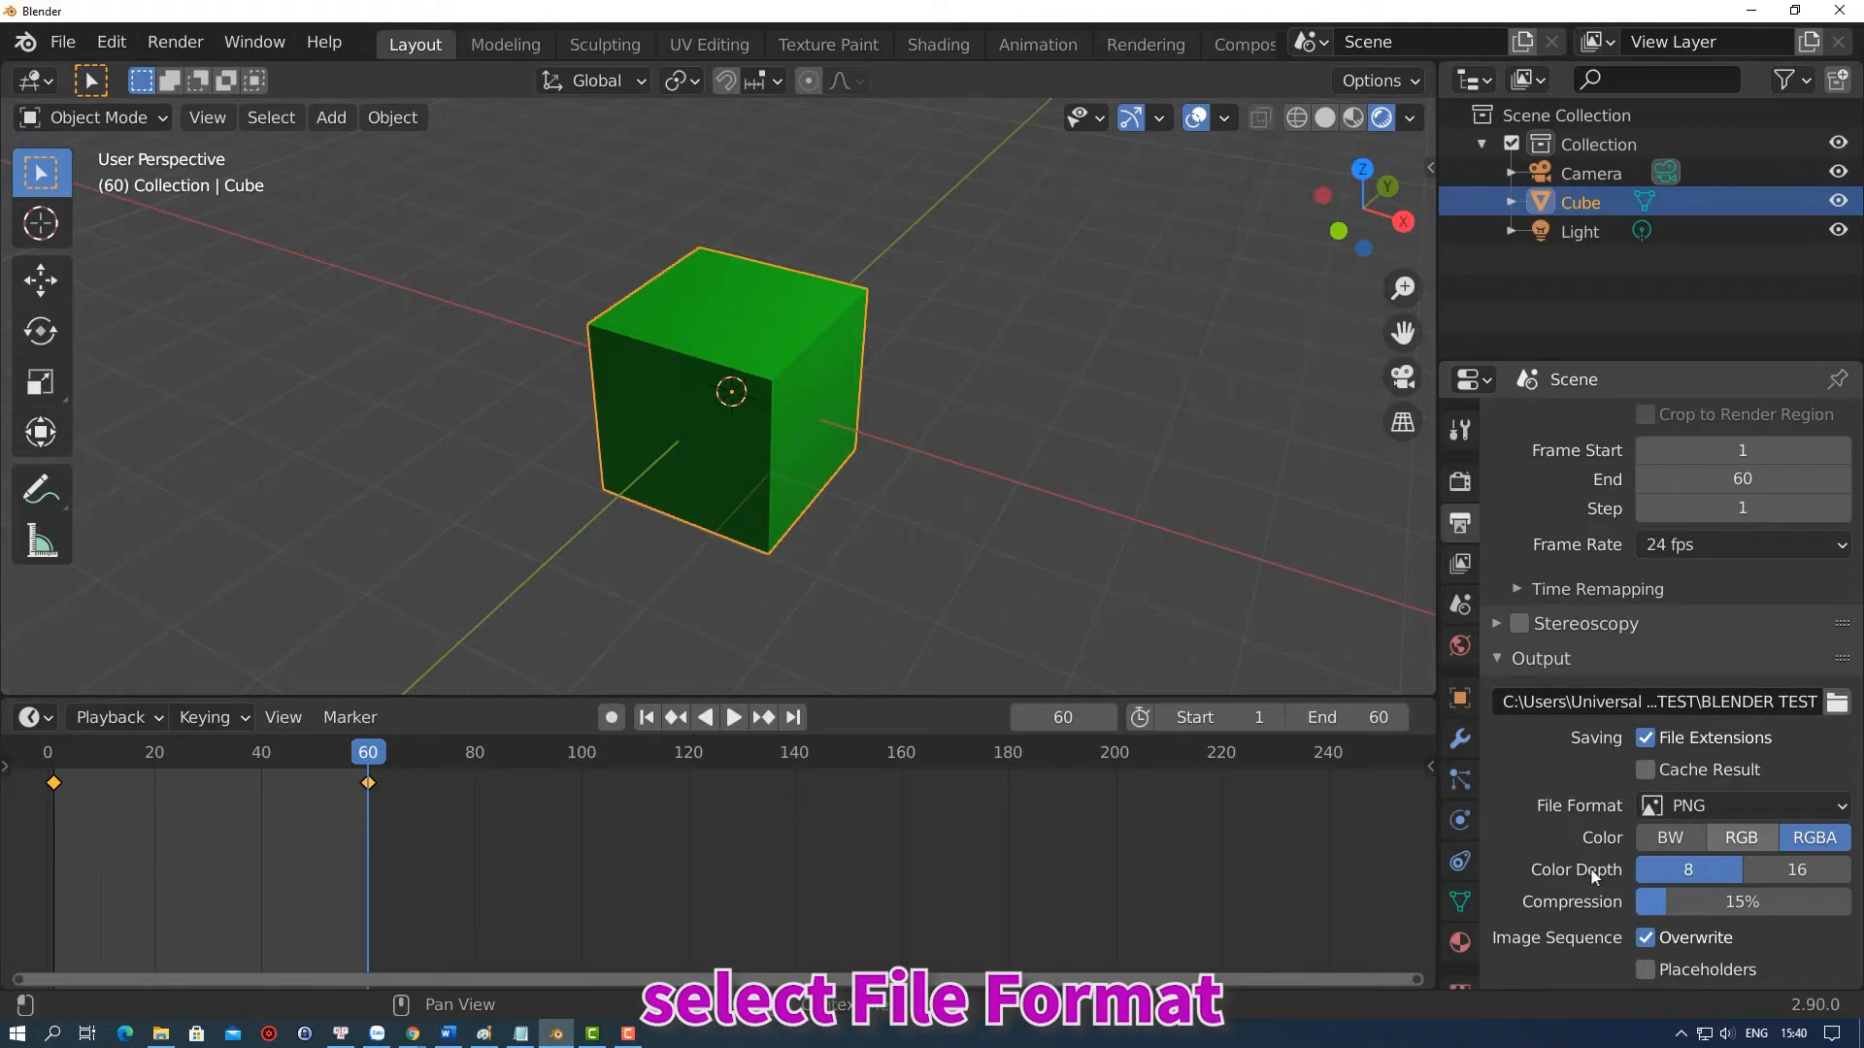
pyautogui.click(1728, 806)
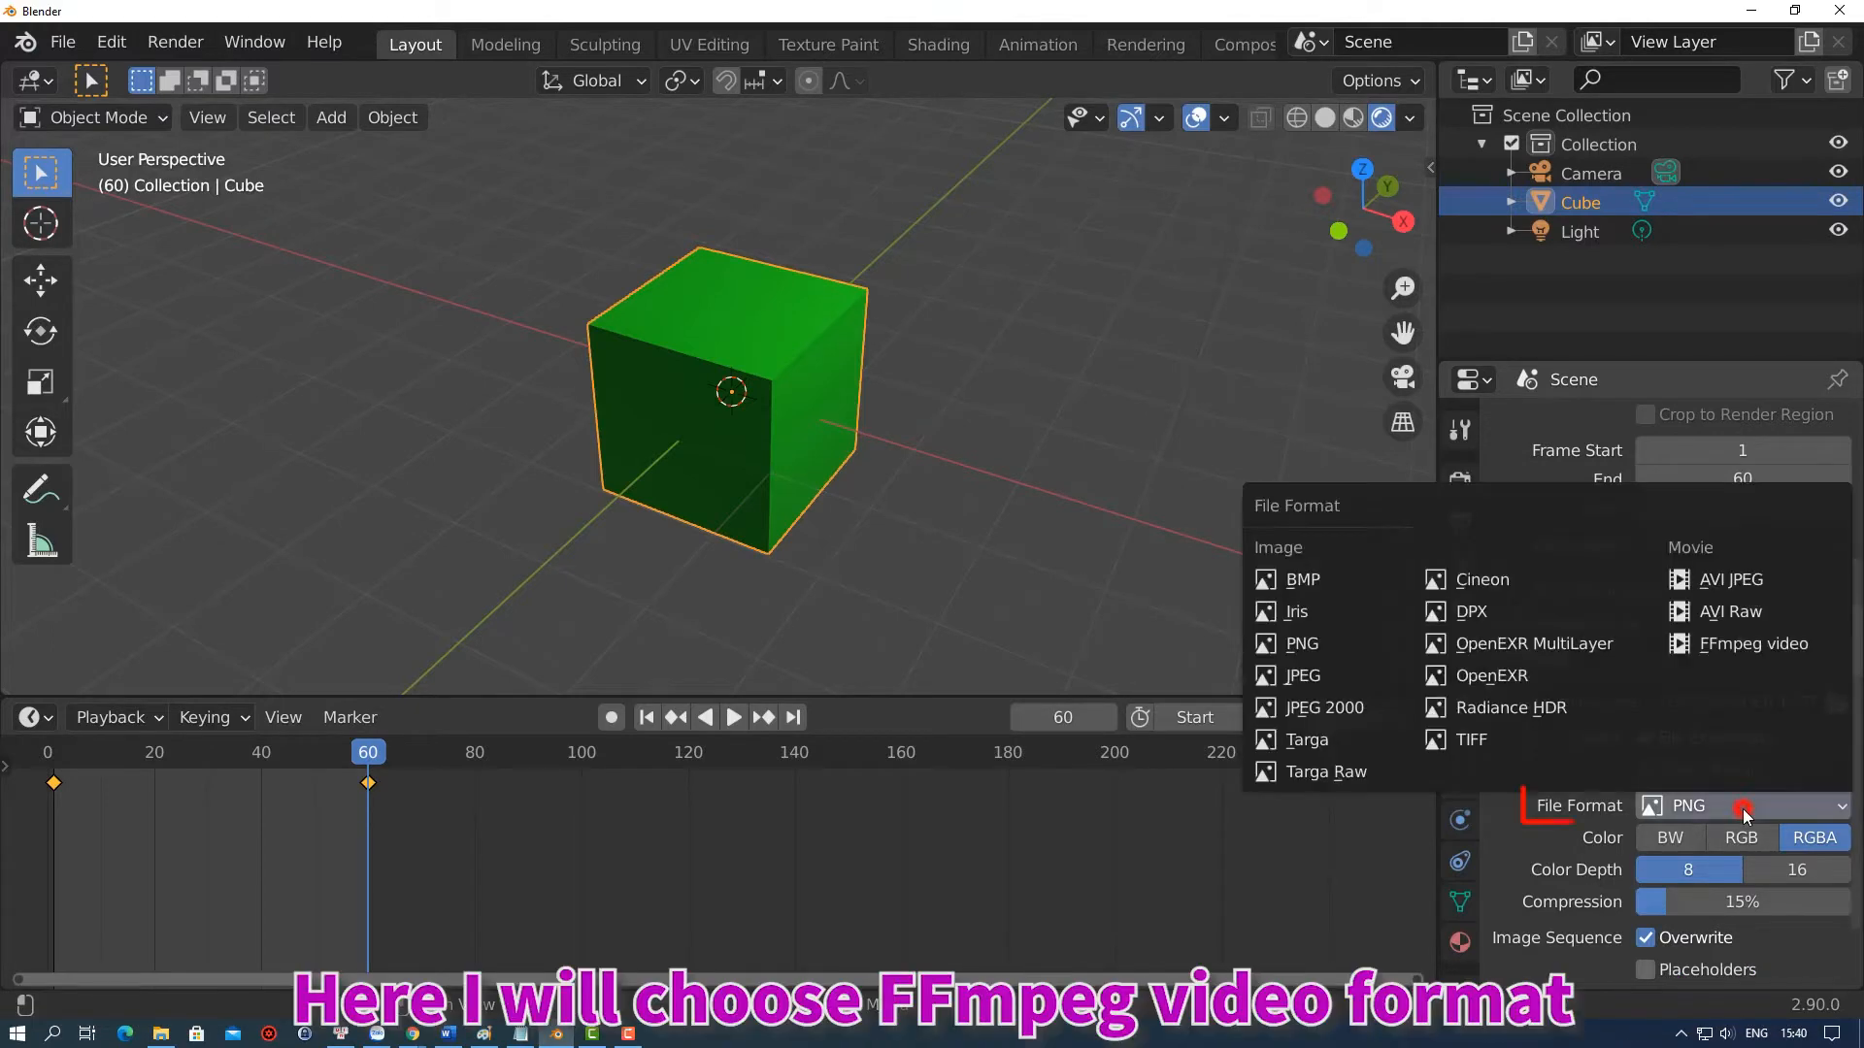
pyautogui.click(1744, 645)
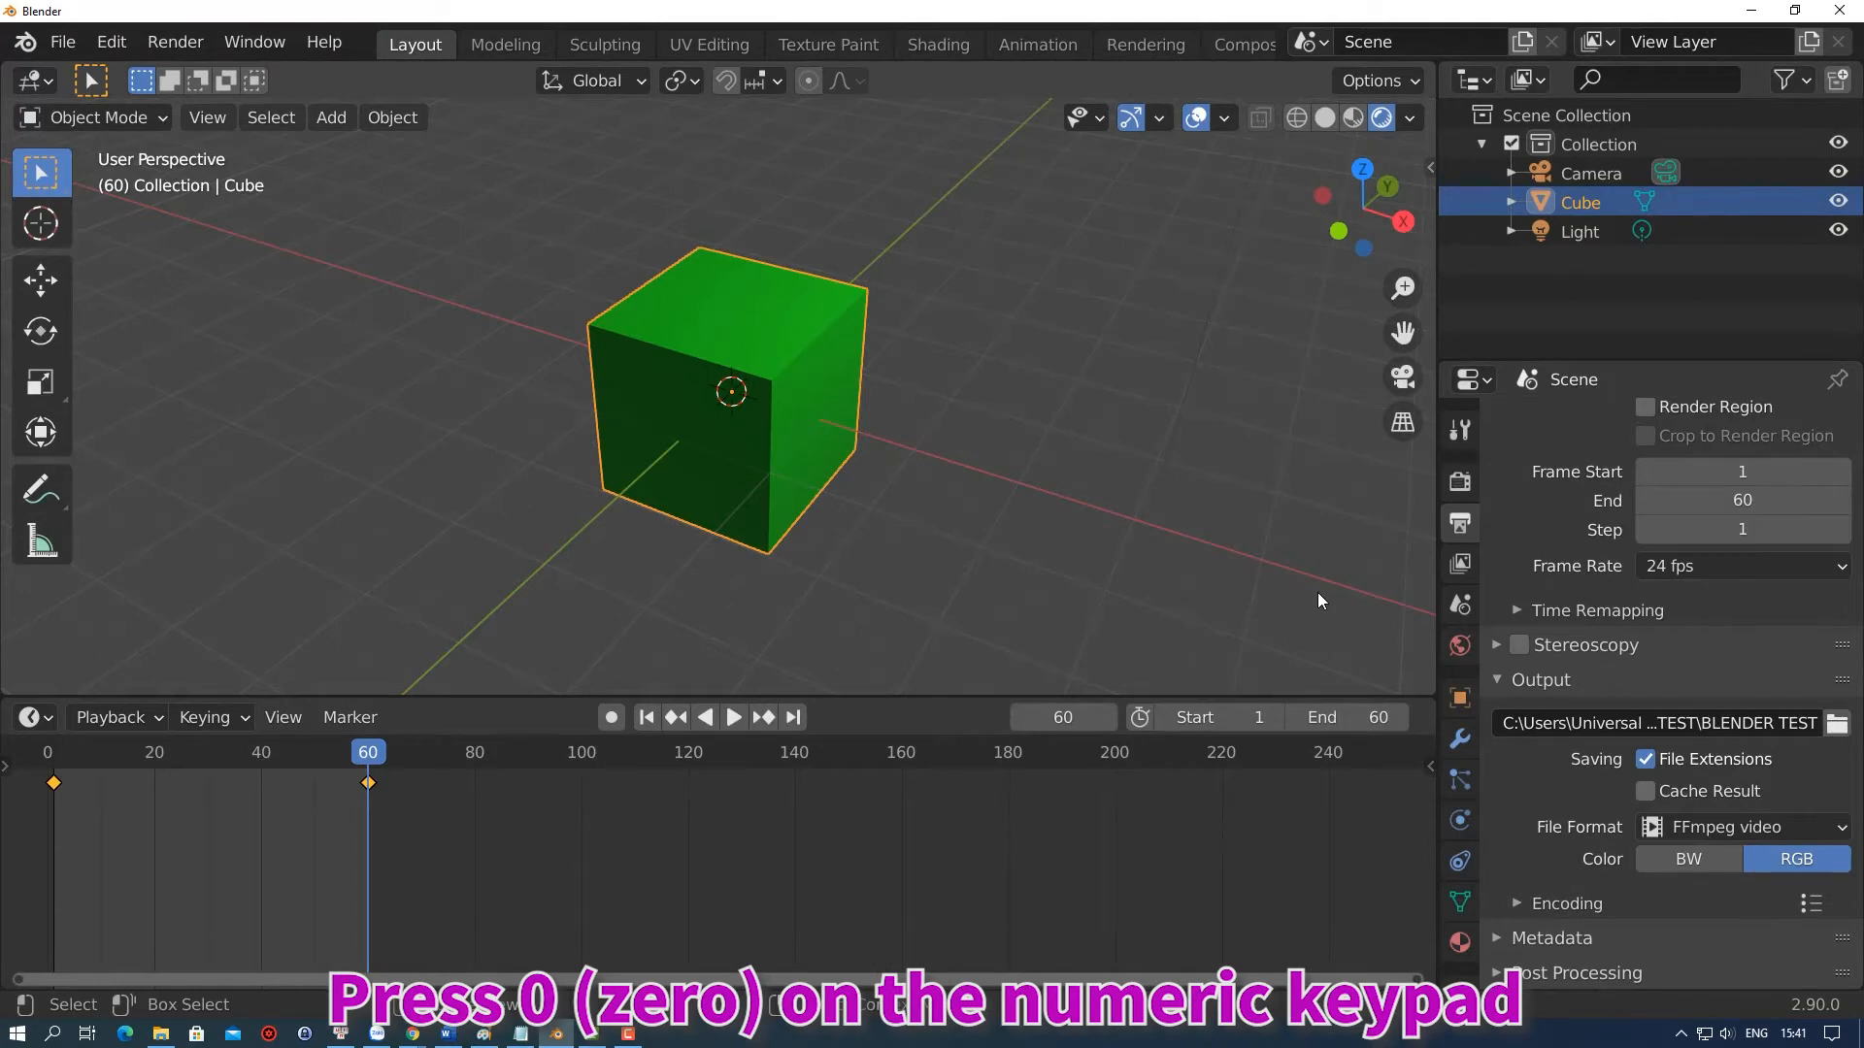
# View the cube through the camera and preview the color animation, ending playback after it loops
pyautogui.press('KP_0')
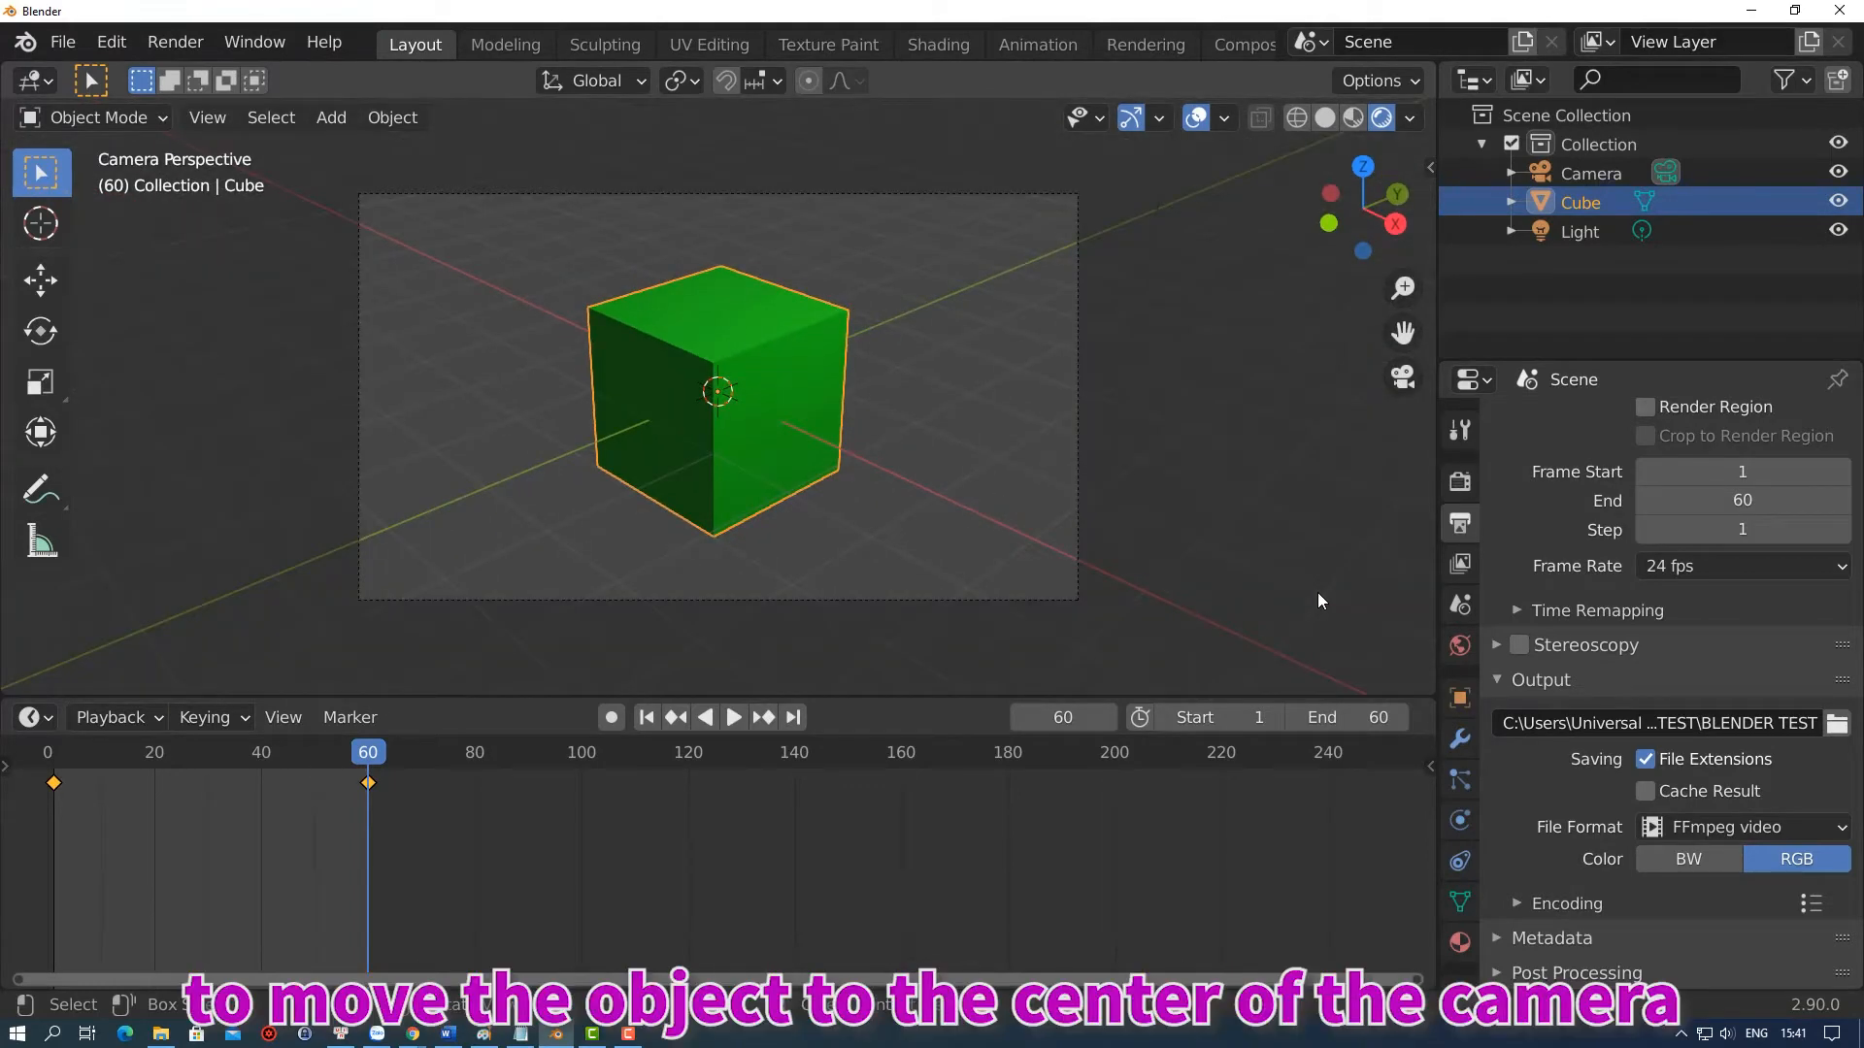
pyautogui.press('space')
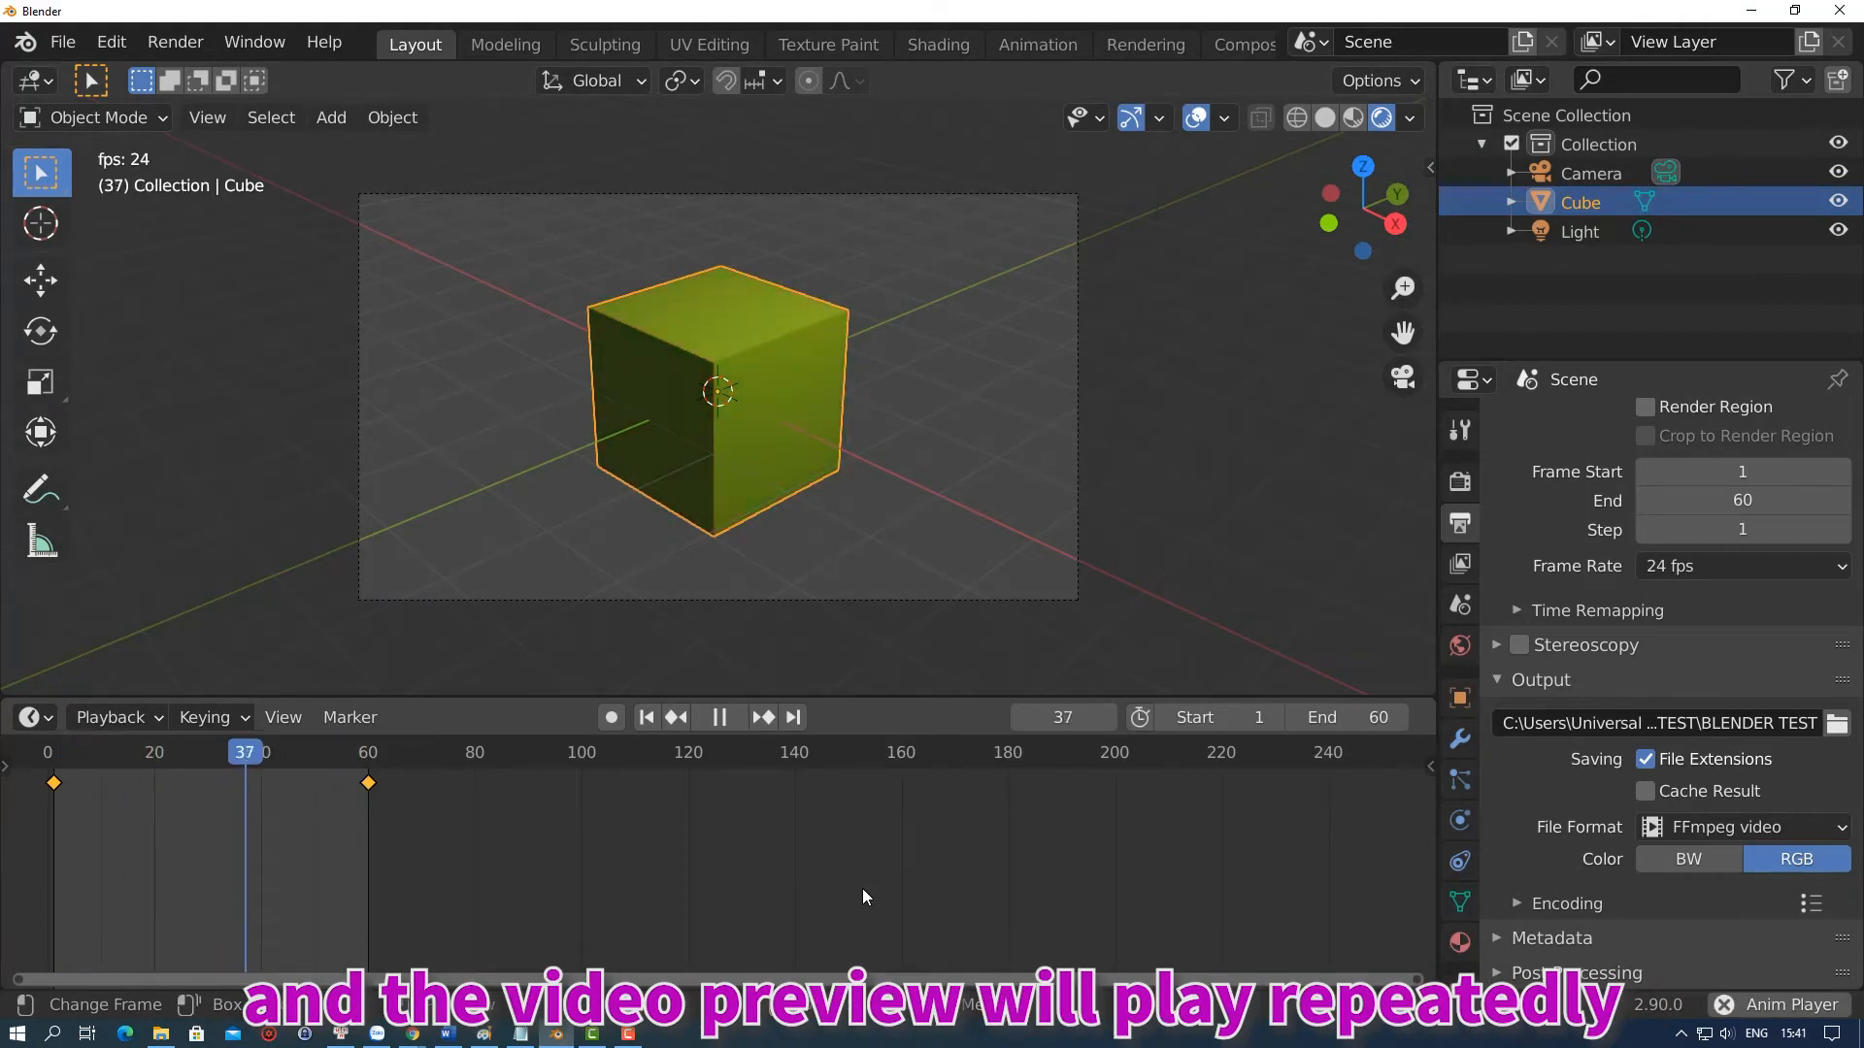
pyautogui.press('Escape')
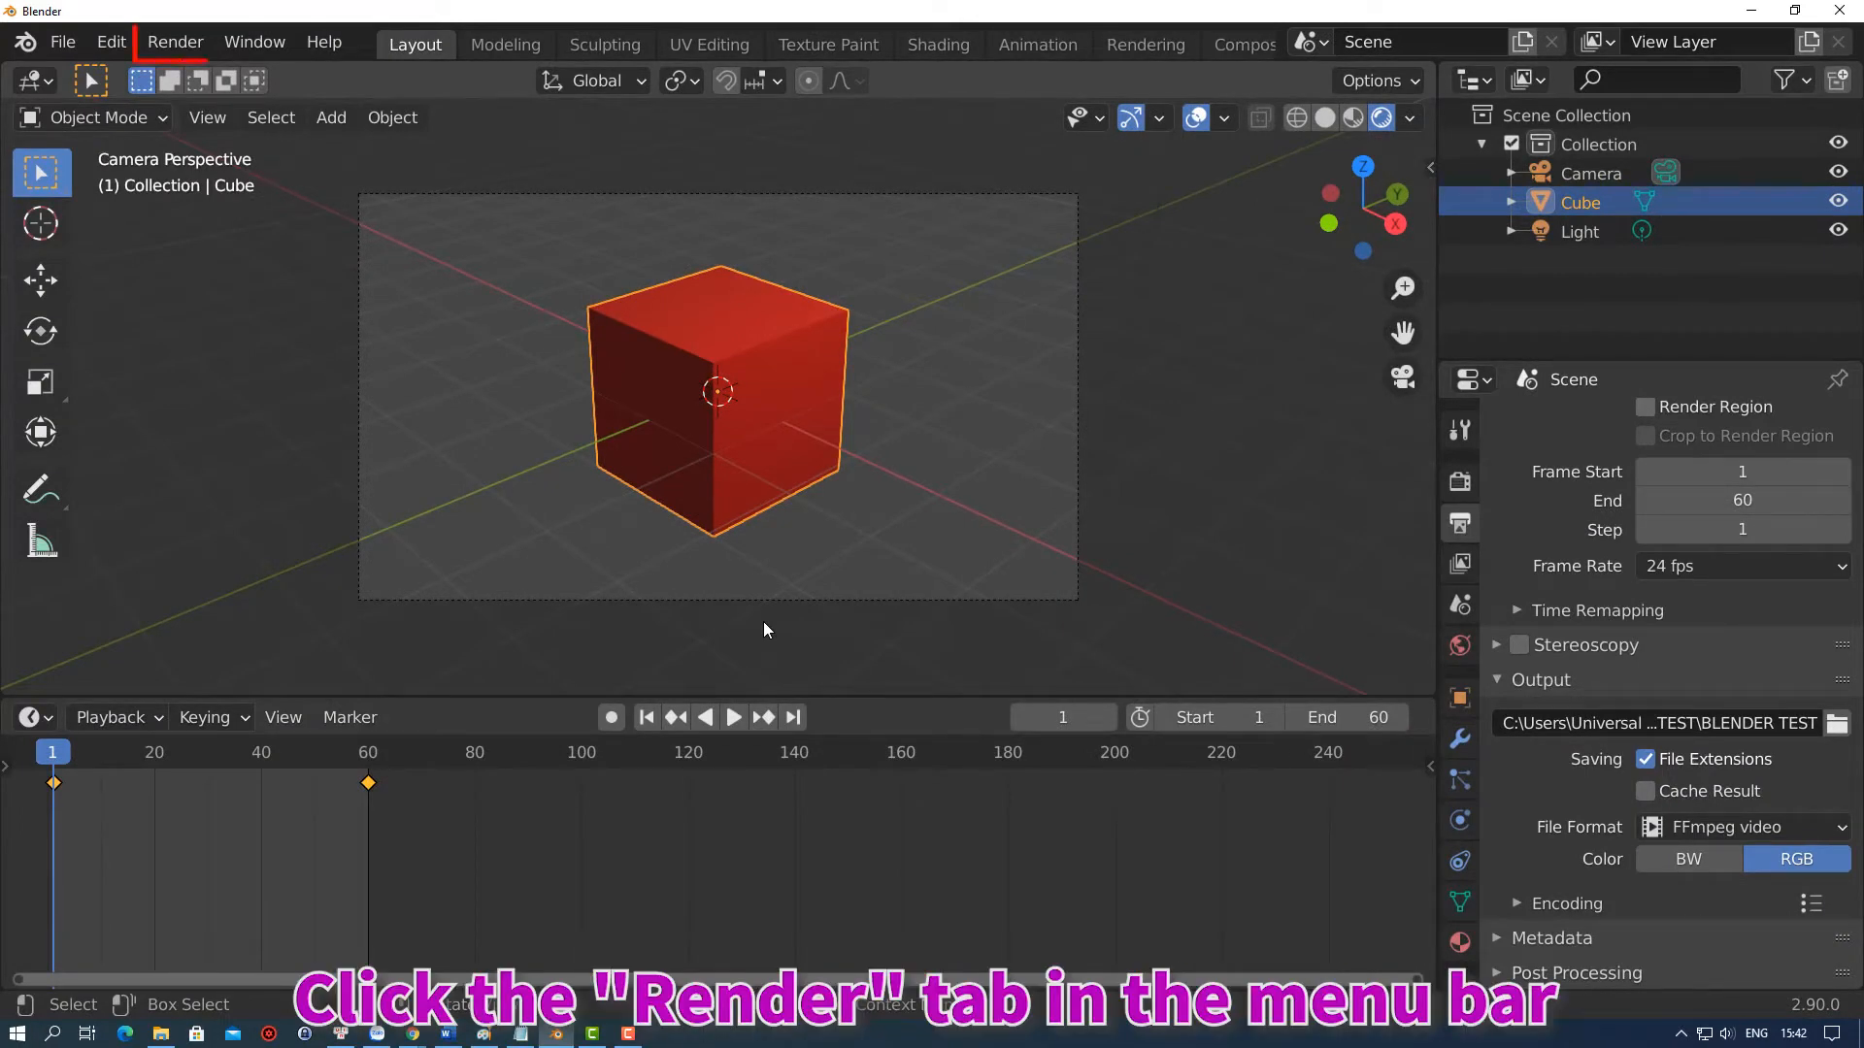
# Render the animation to the output file and close the render window when frame 60 is done
pyautogui.click(175, 42)
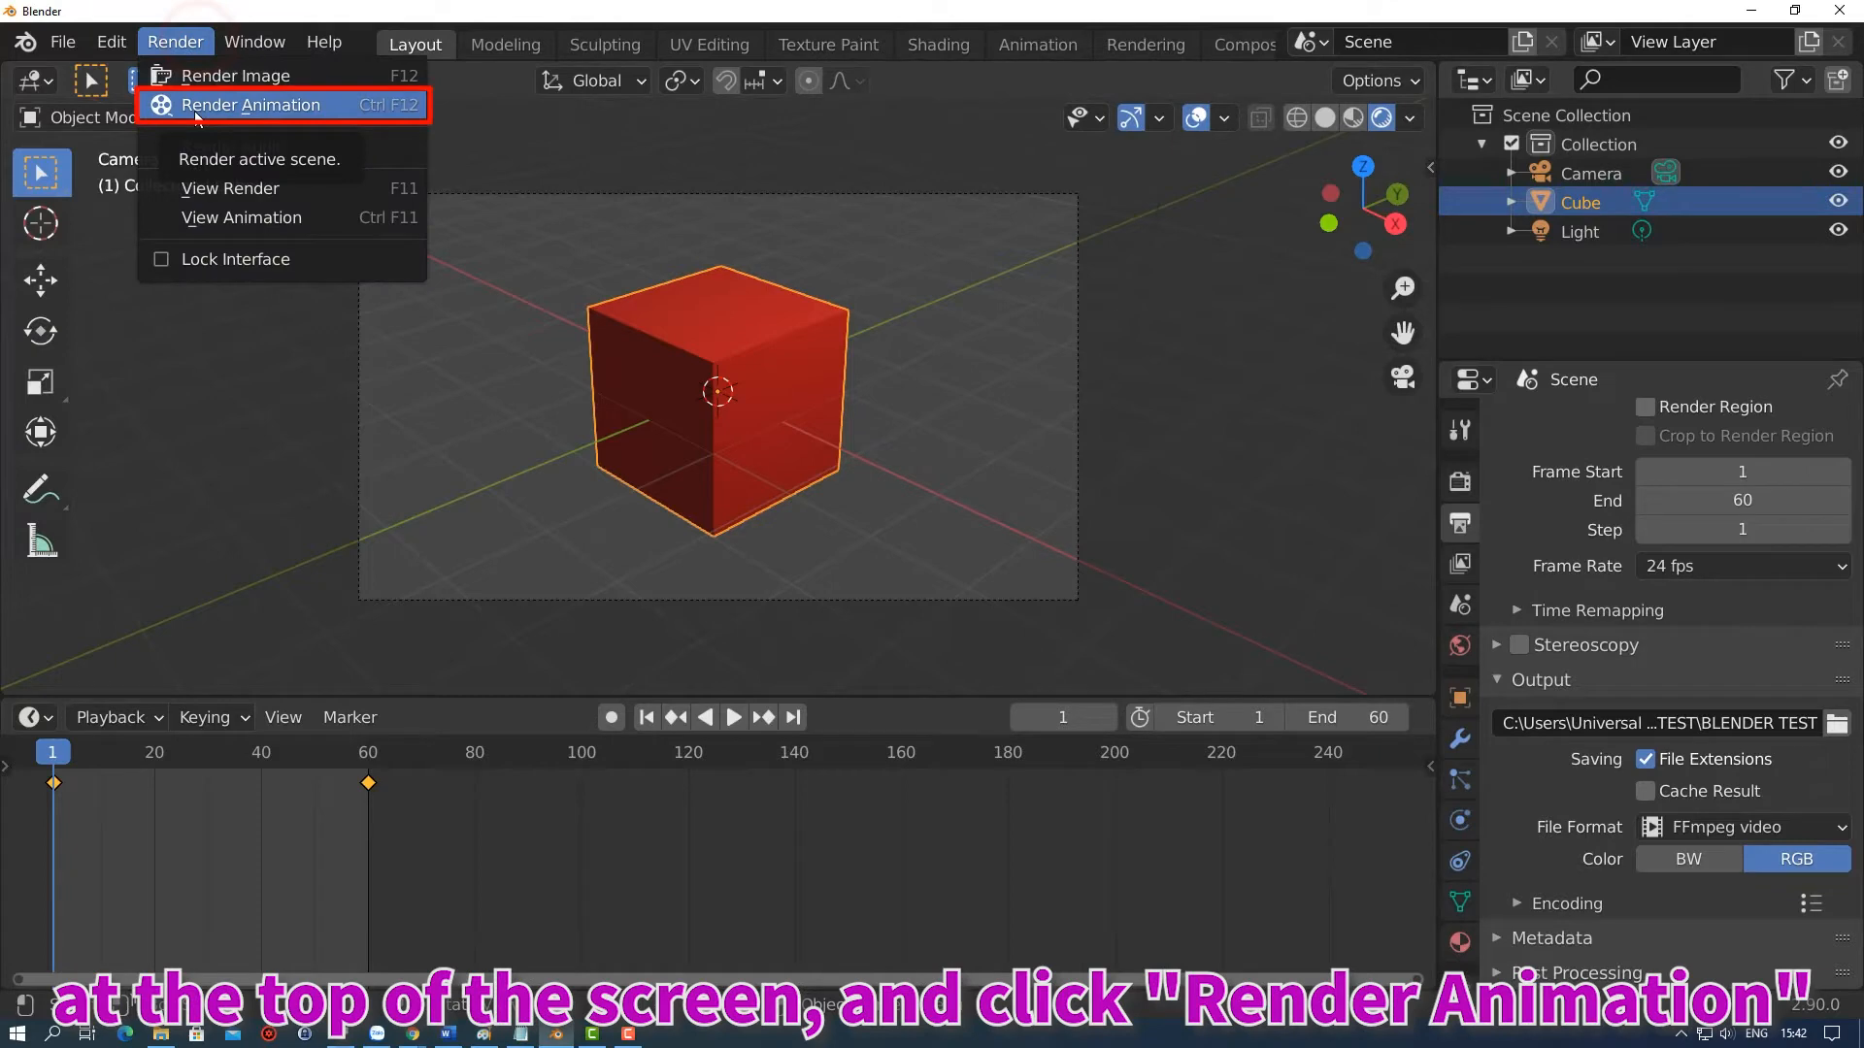
pyautogui.click(195, 108)
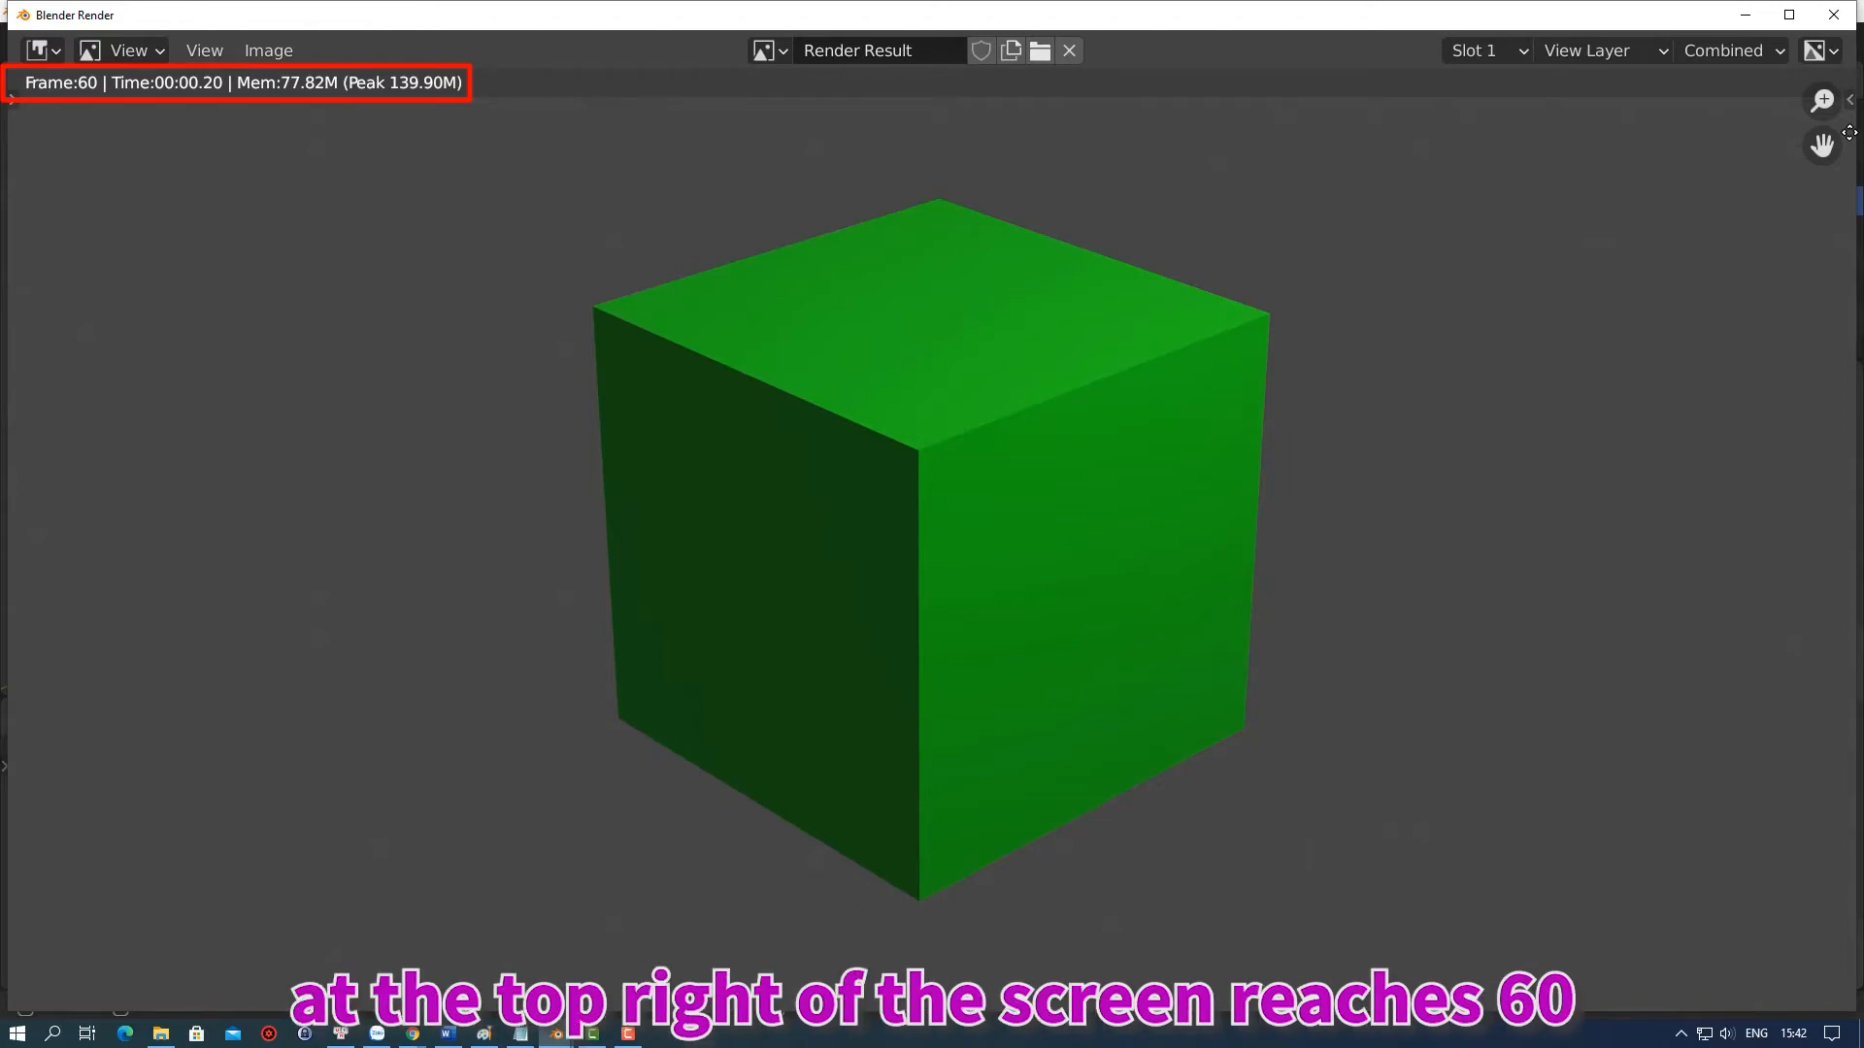
pyautogui.click(1833, 14)
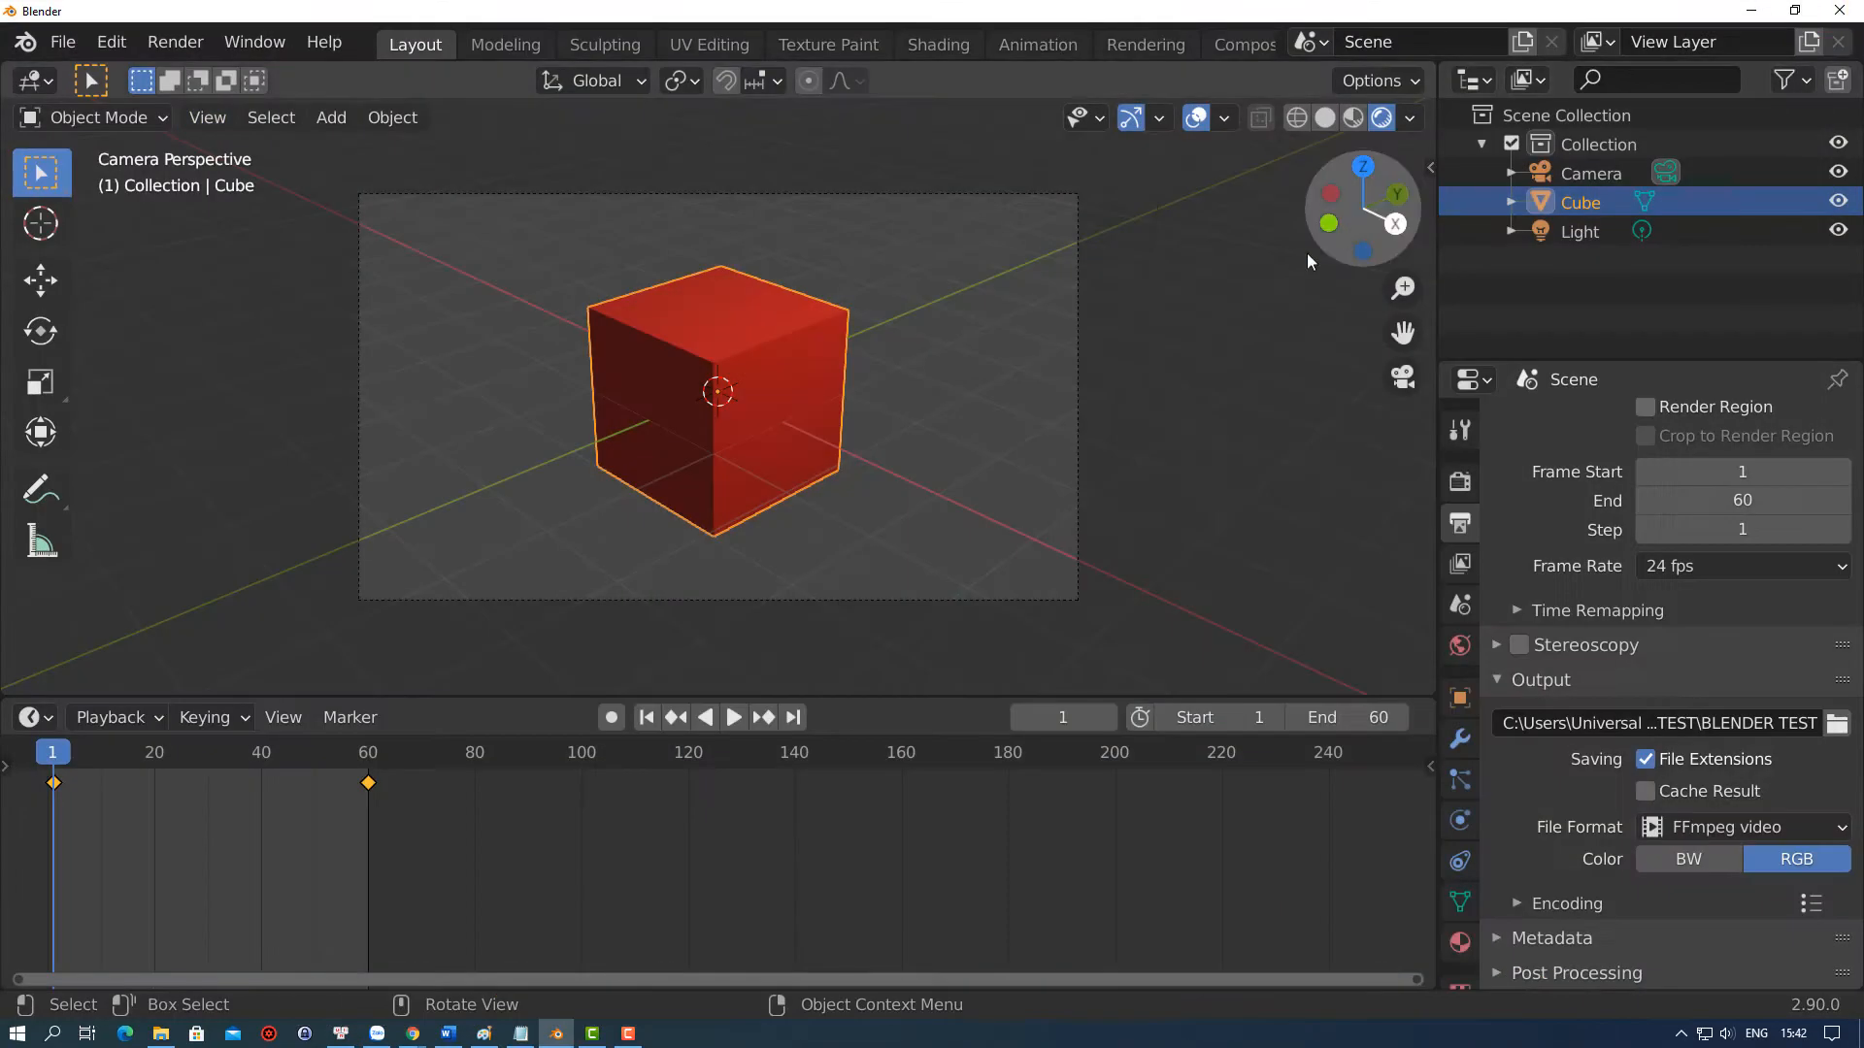
# Switch to File Explorer and play the rendered video BLENDER TEST0001-0060.mkv, dismissing the Photos app tip
pyautogui.click(162, 1035)
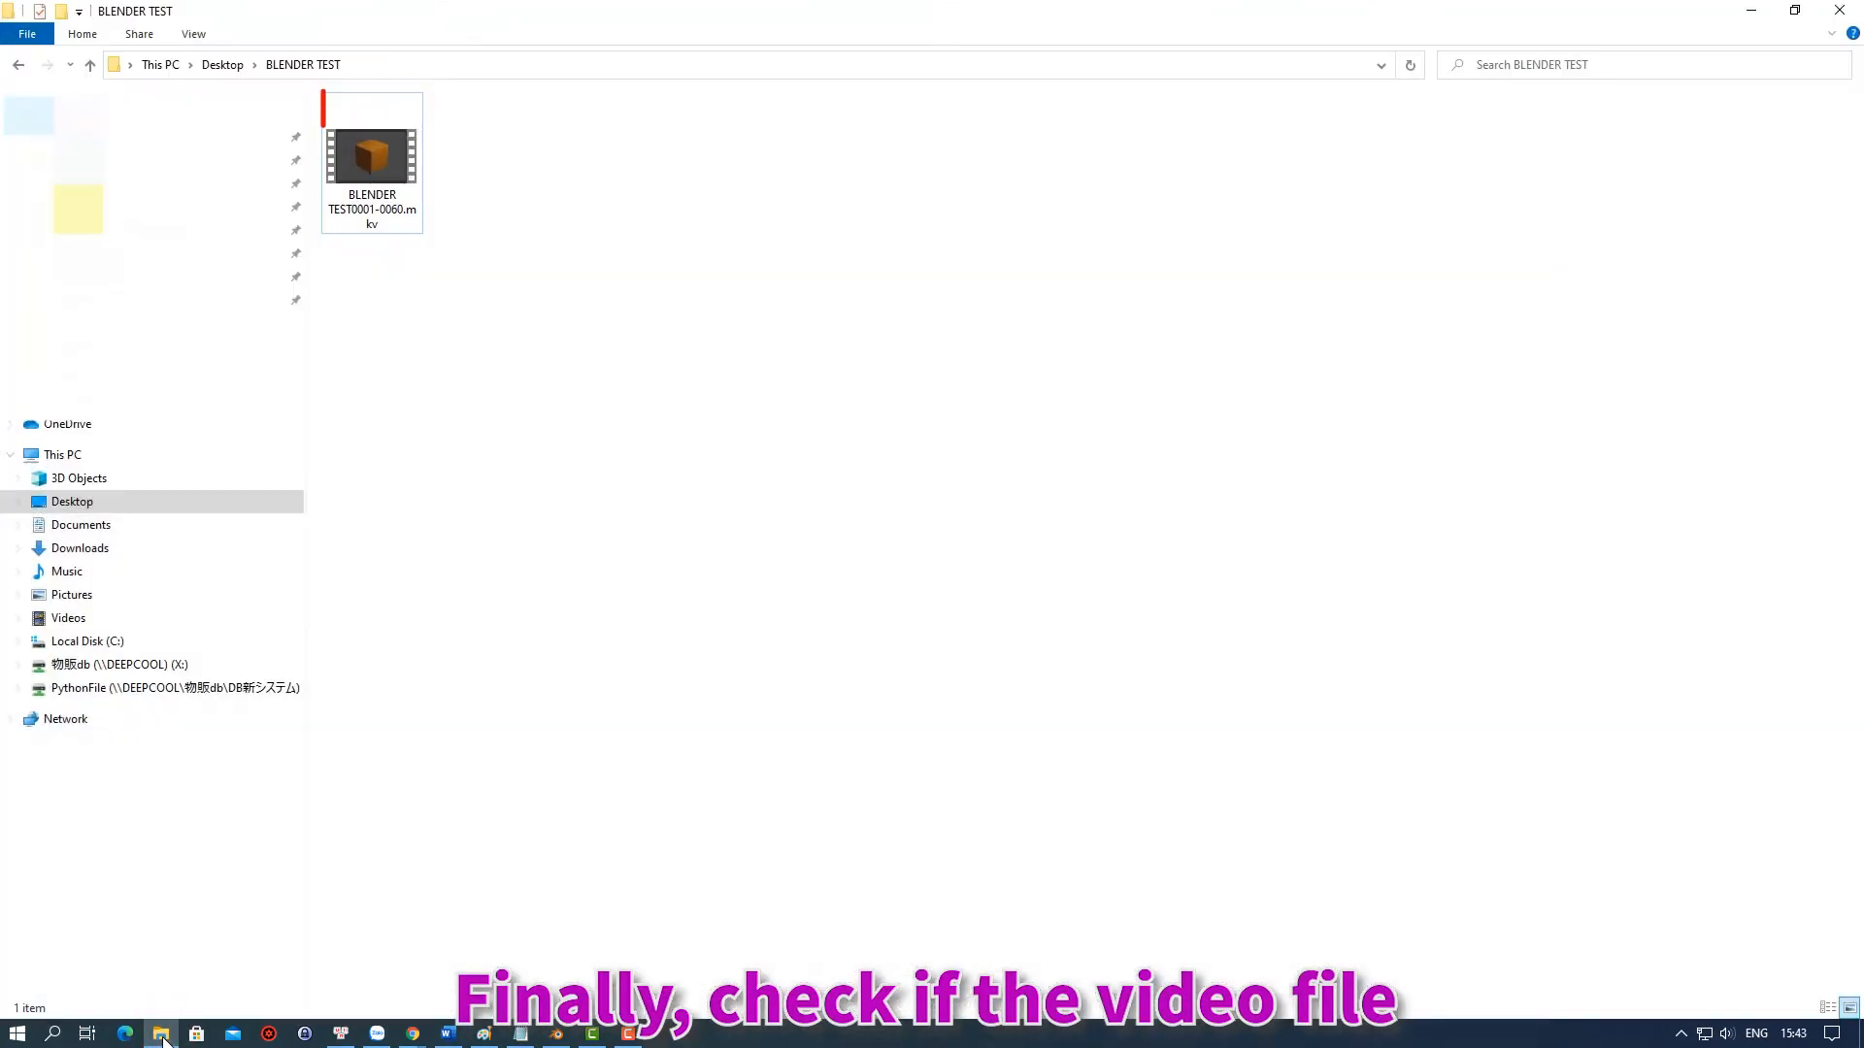
pyautogui.doubleClick(412, 171)
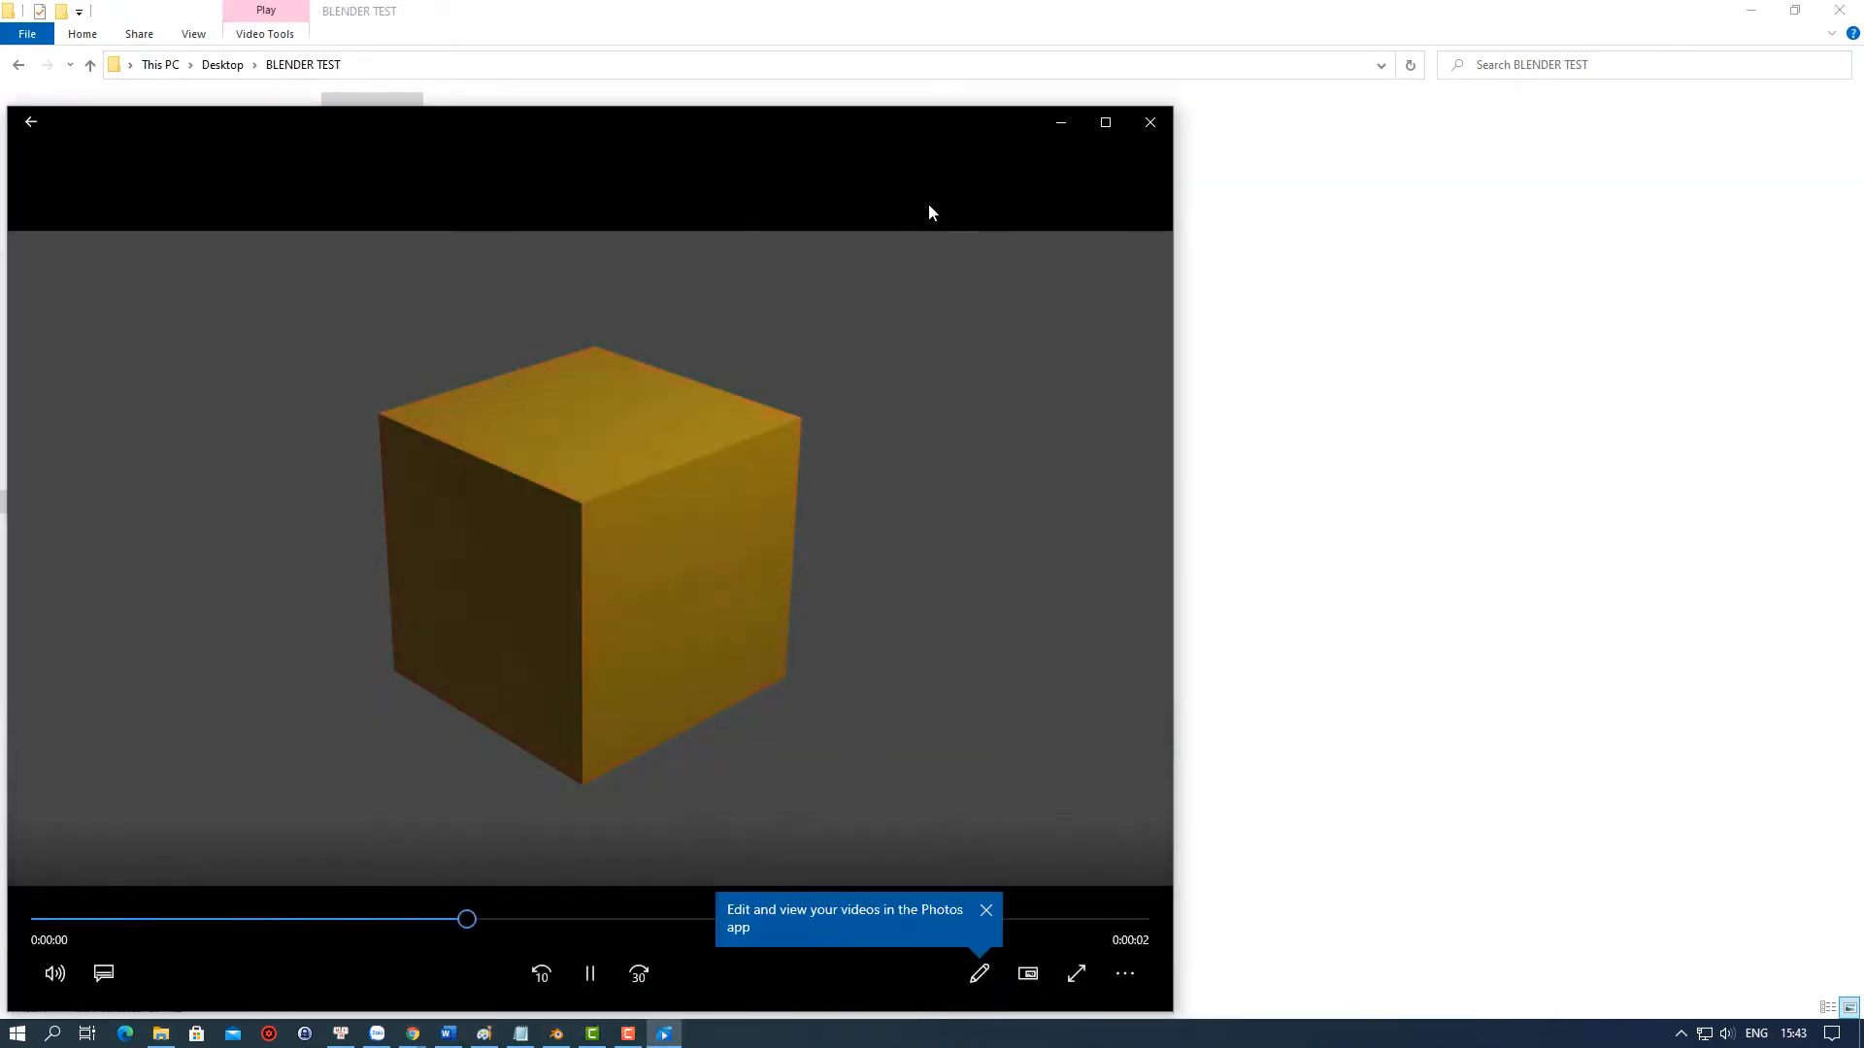
pyautogui.click(986, 910)
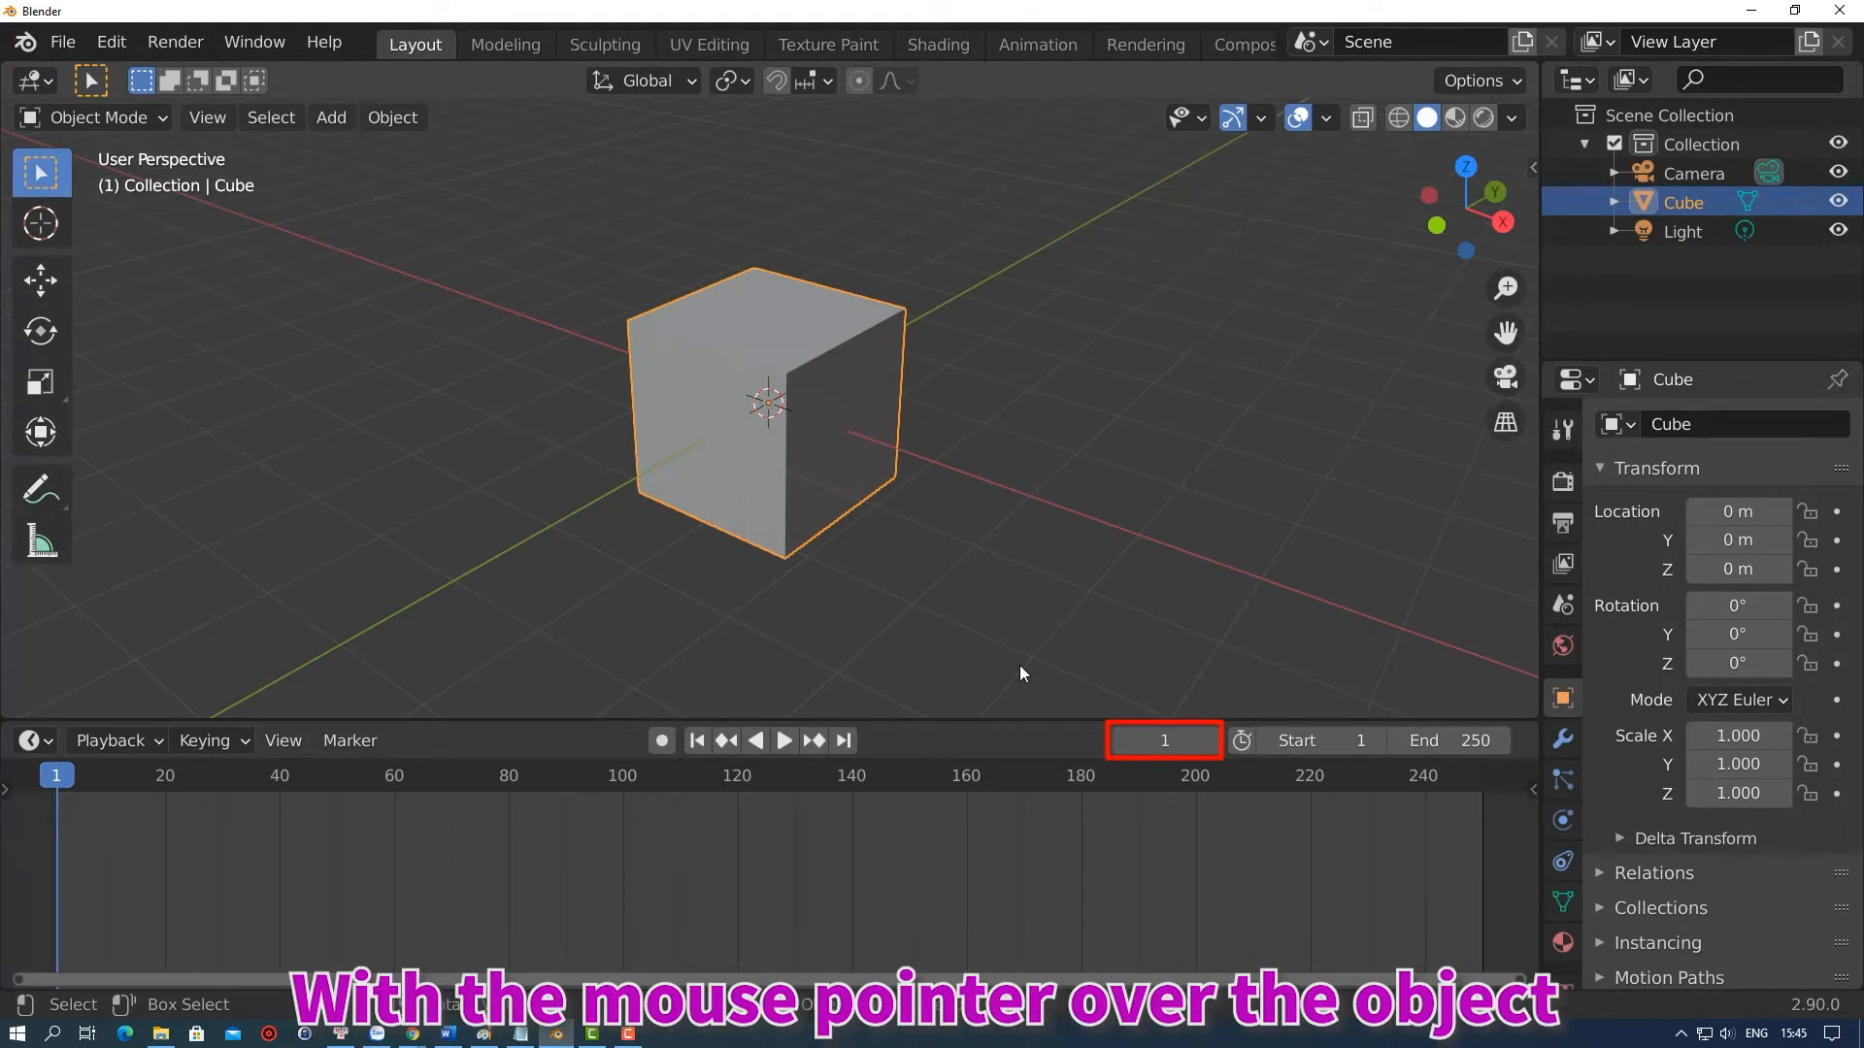
# Insert a Scale keyframe for the grey cube at frame 1
pyautogui.press('i')
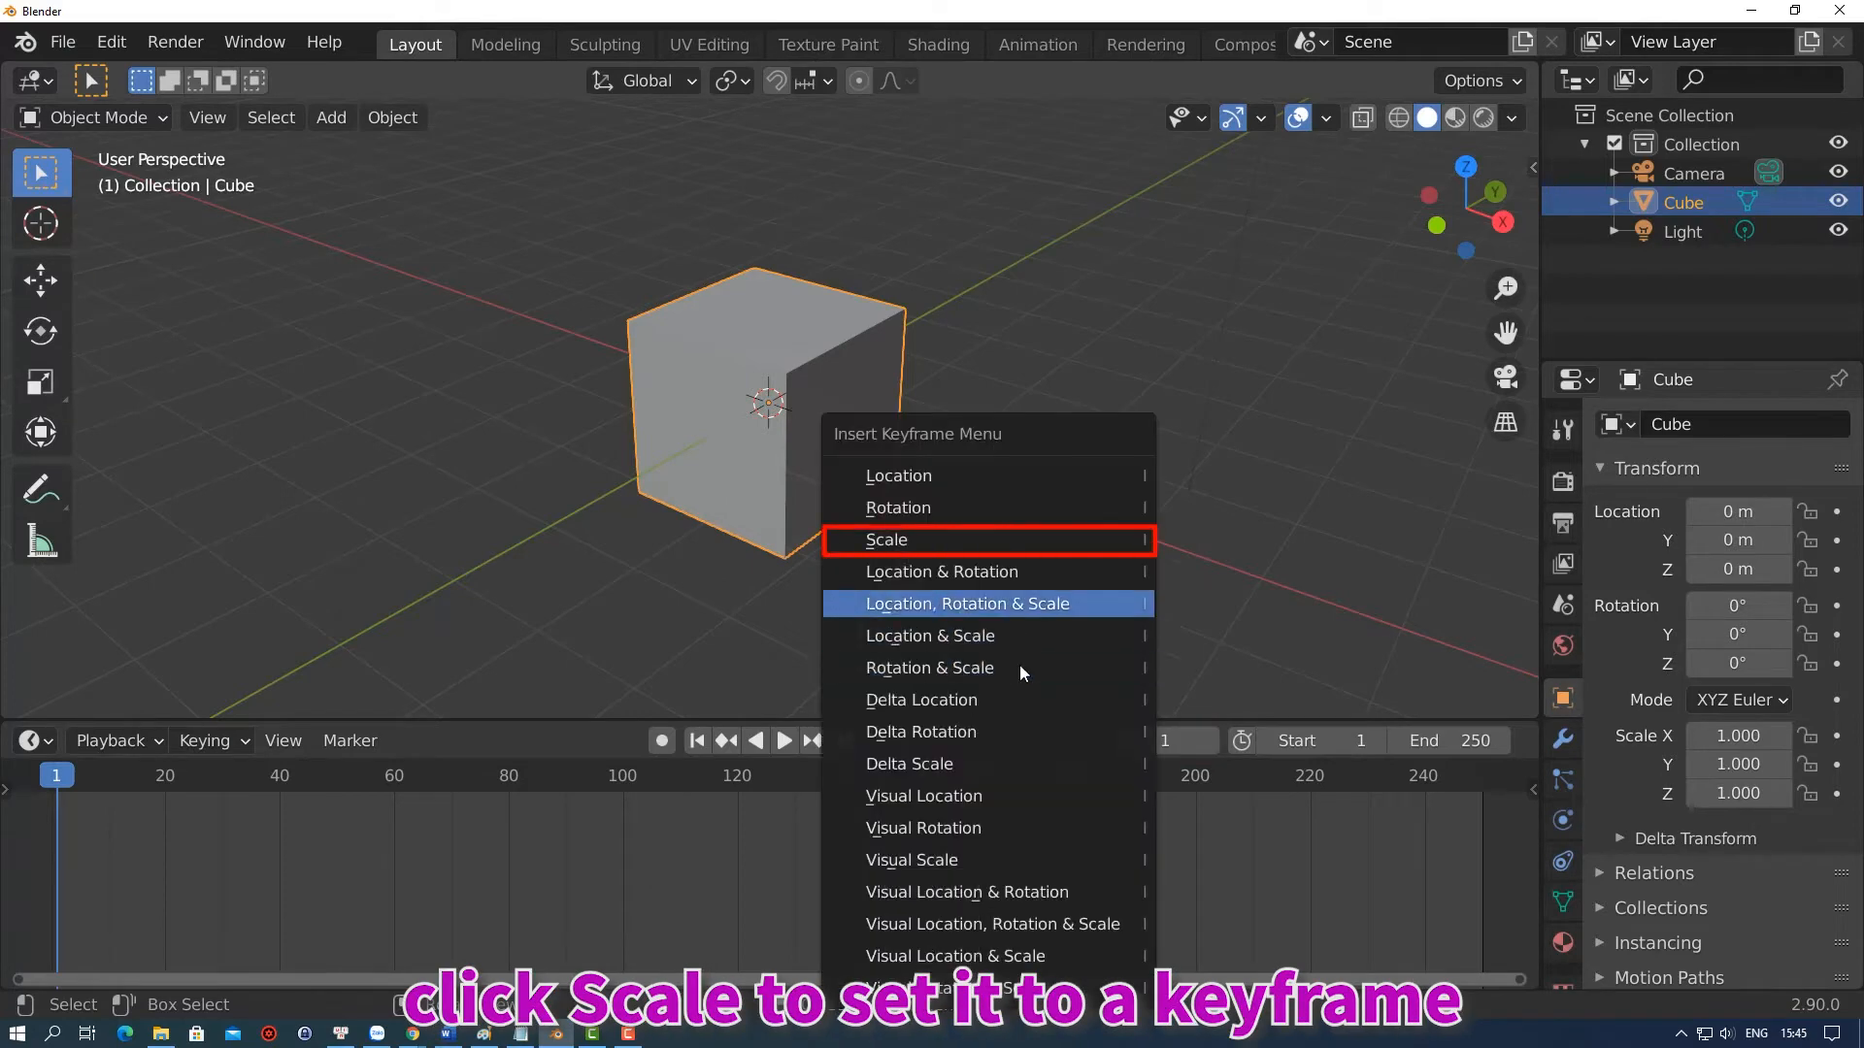
pyautogui.click(1023, 542)
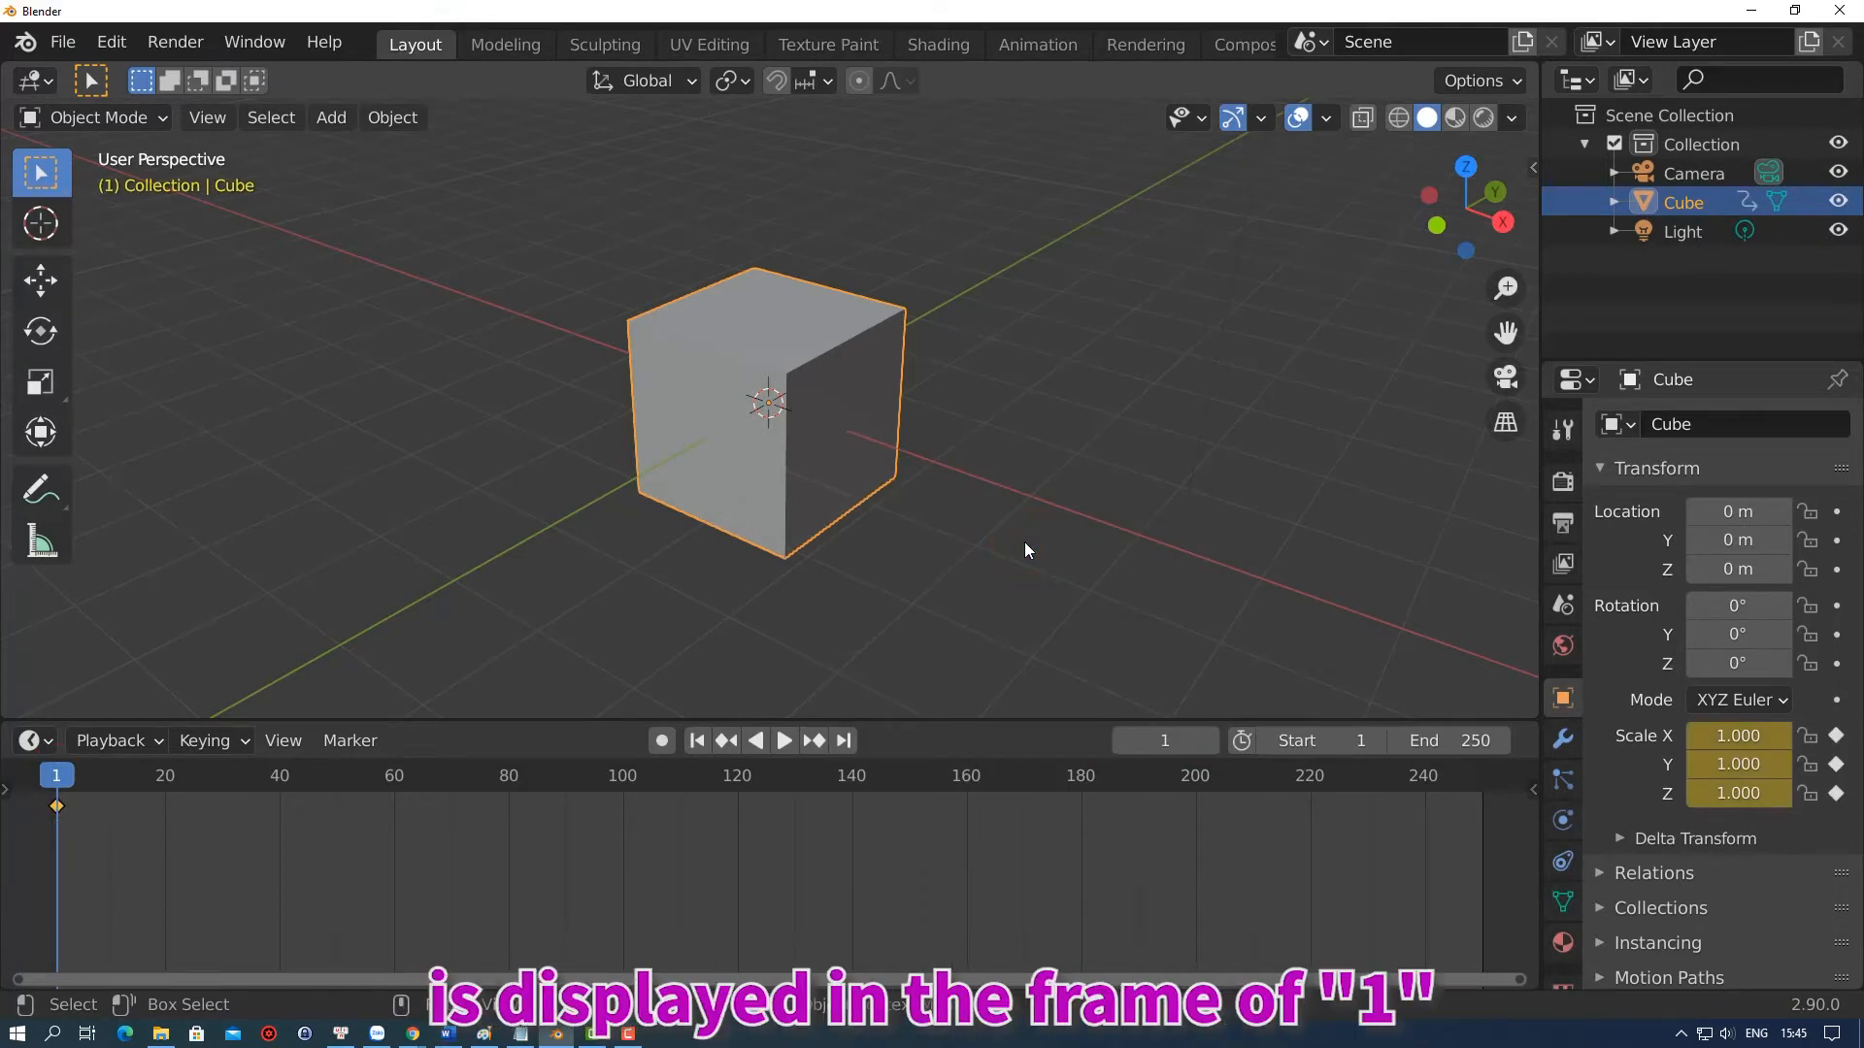
# Go to frame 30 and set the cube's X, Y and Z scale to 2
pyautogui.click(1160, 741)
pyautogui.press('Return')
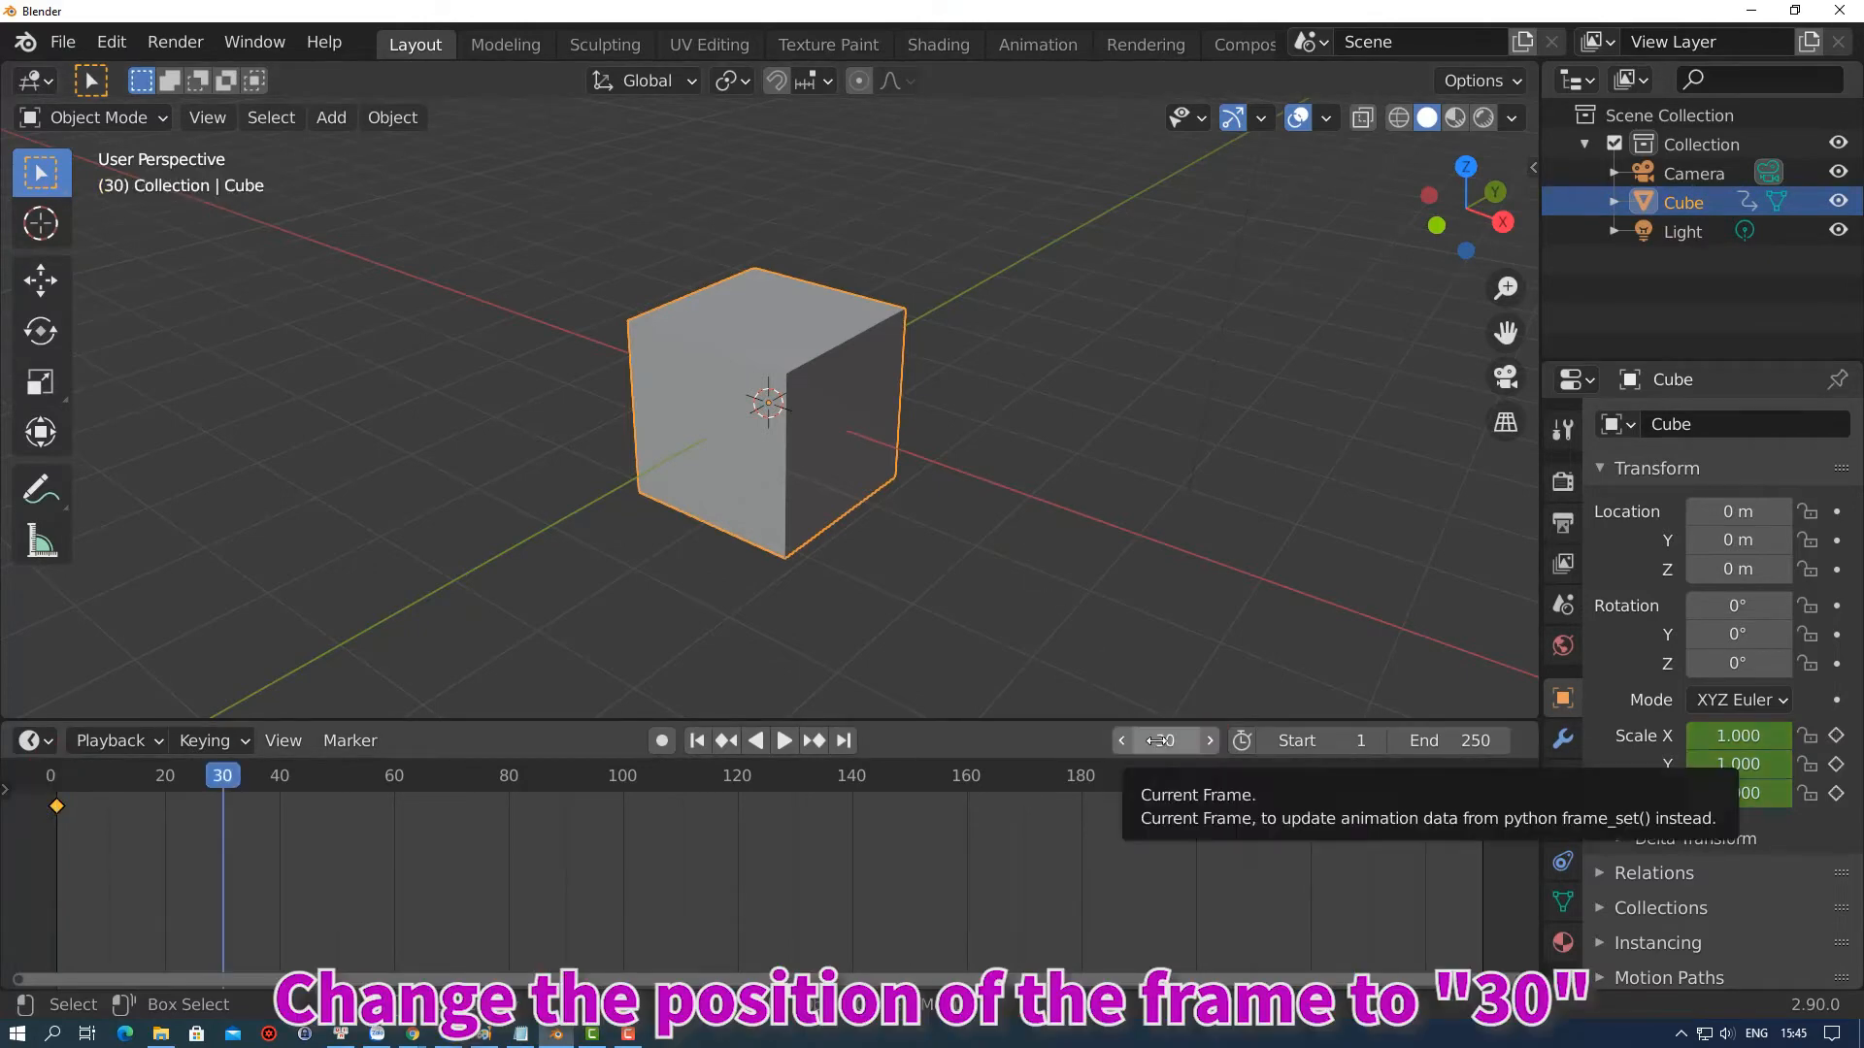
pyautogui.doubleClick(1748, 736)
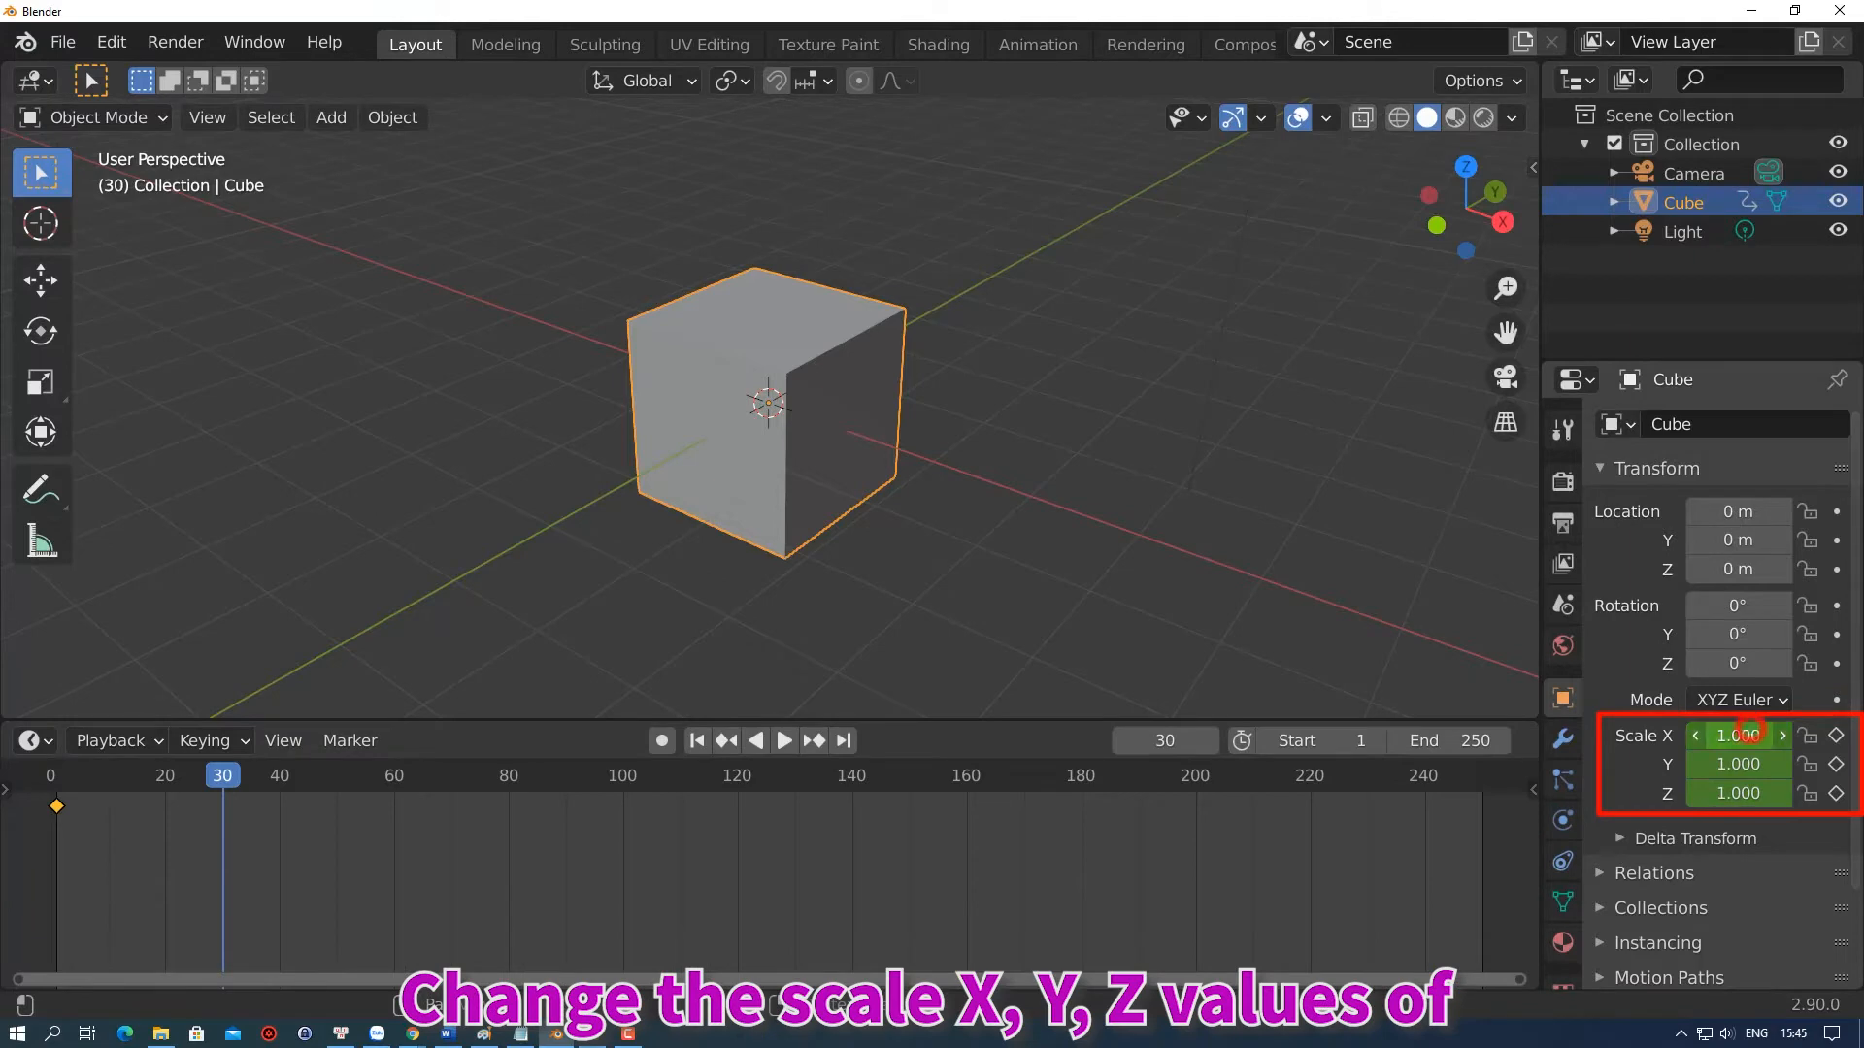
pyautogui.write('2')
pyautogui.press('Return')
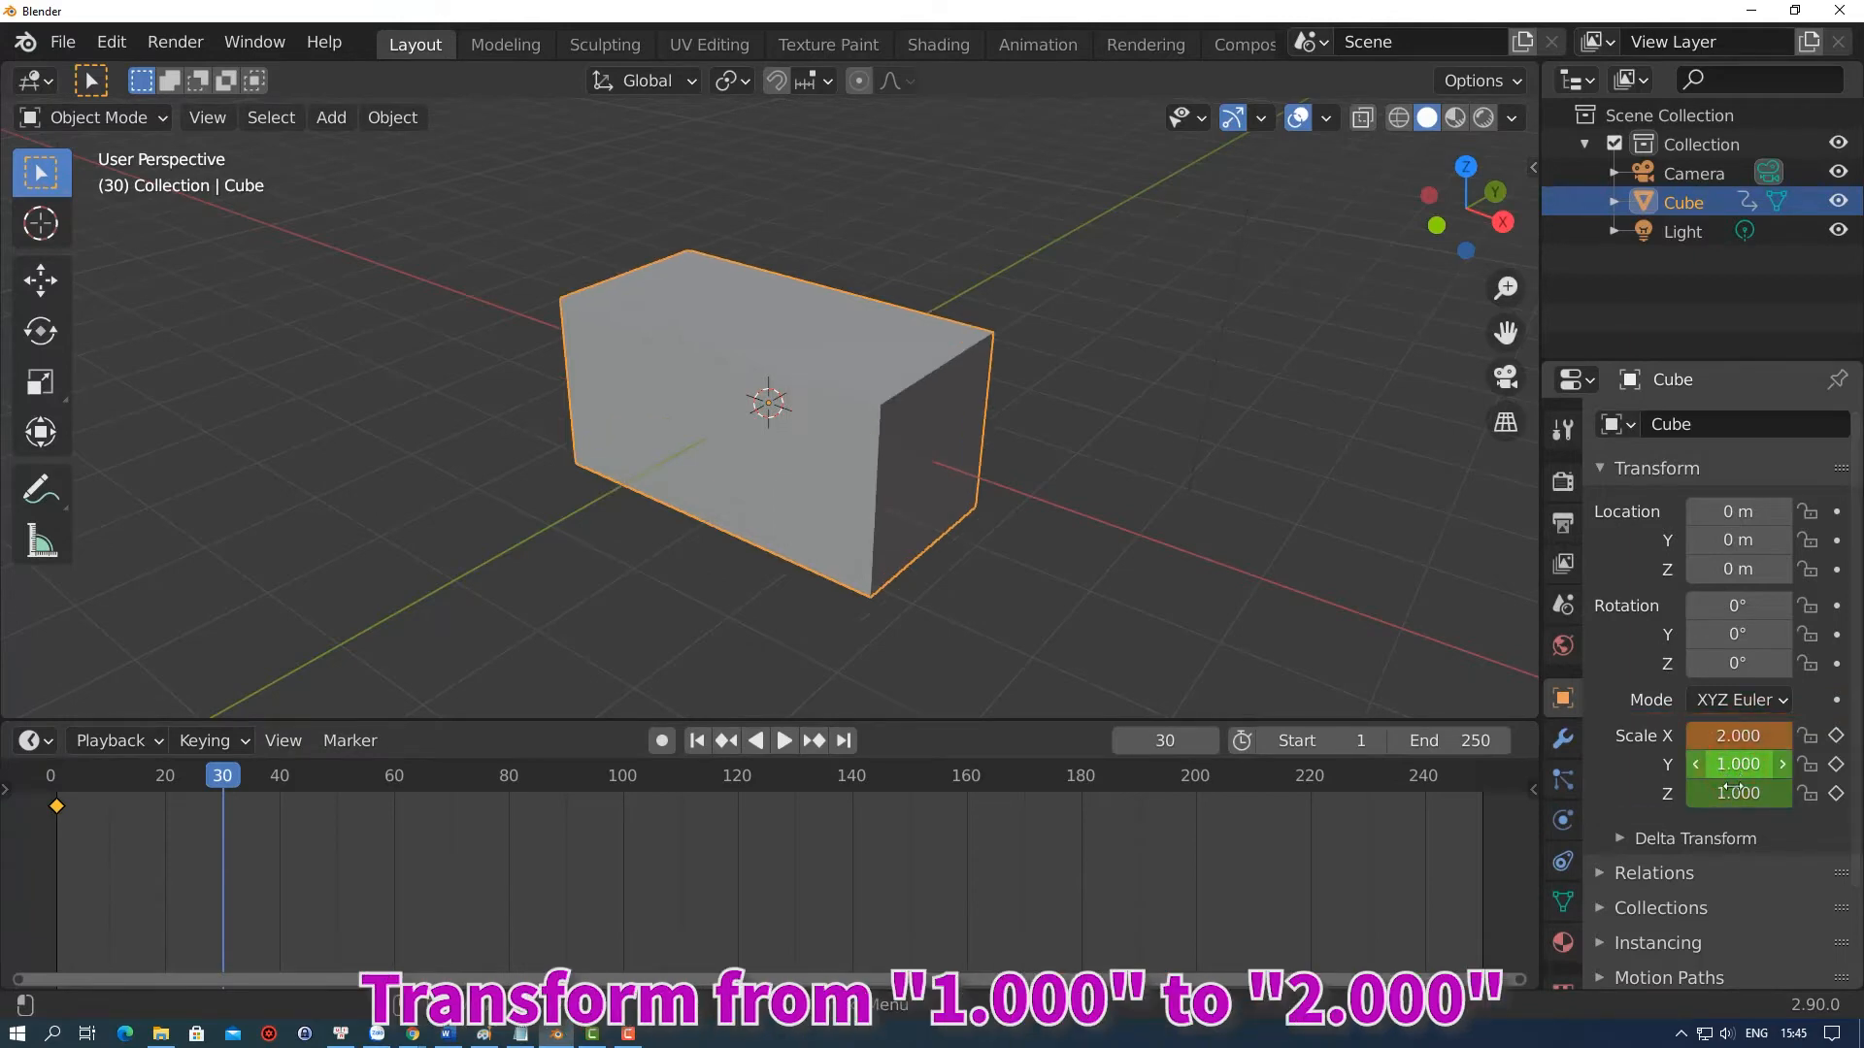
pyautogui.click(1739, 791)
pyautogui.write('2')
pyautogui.press('Return')
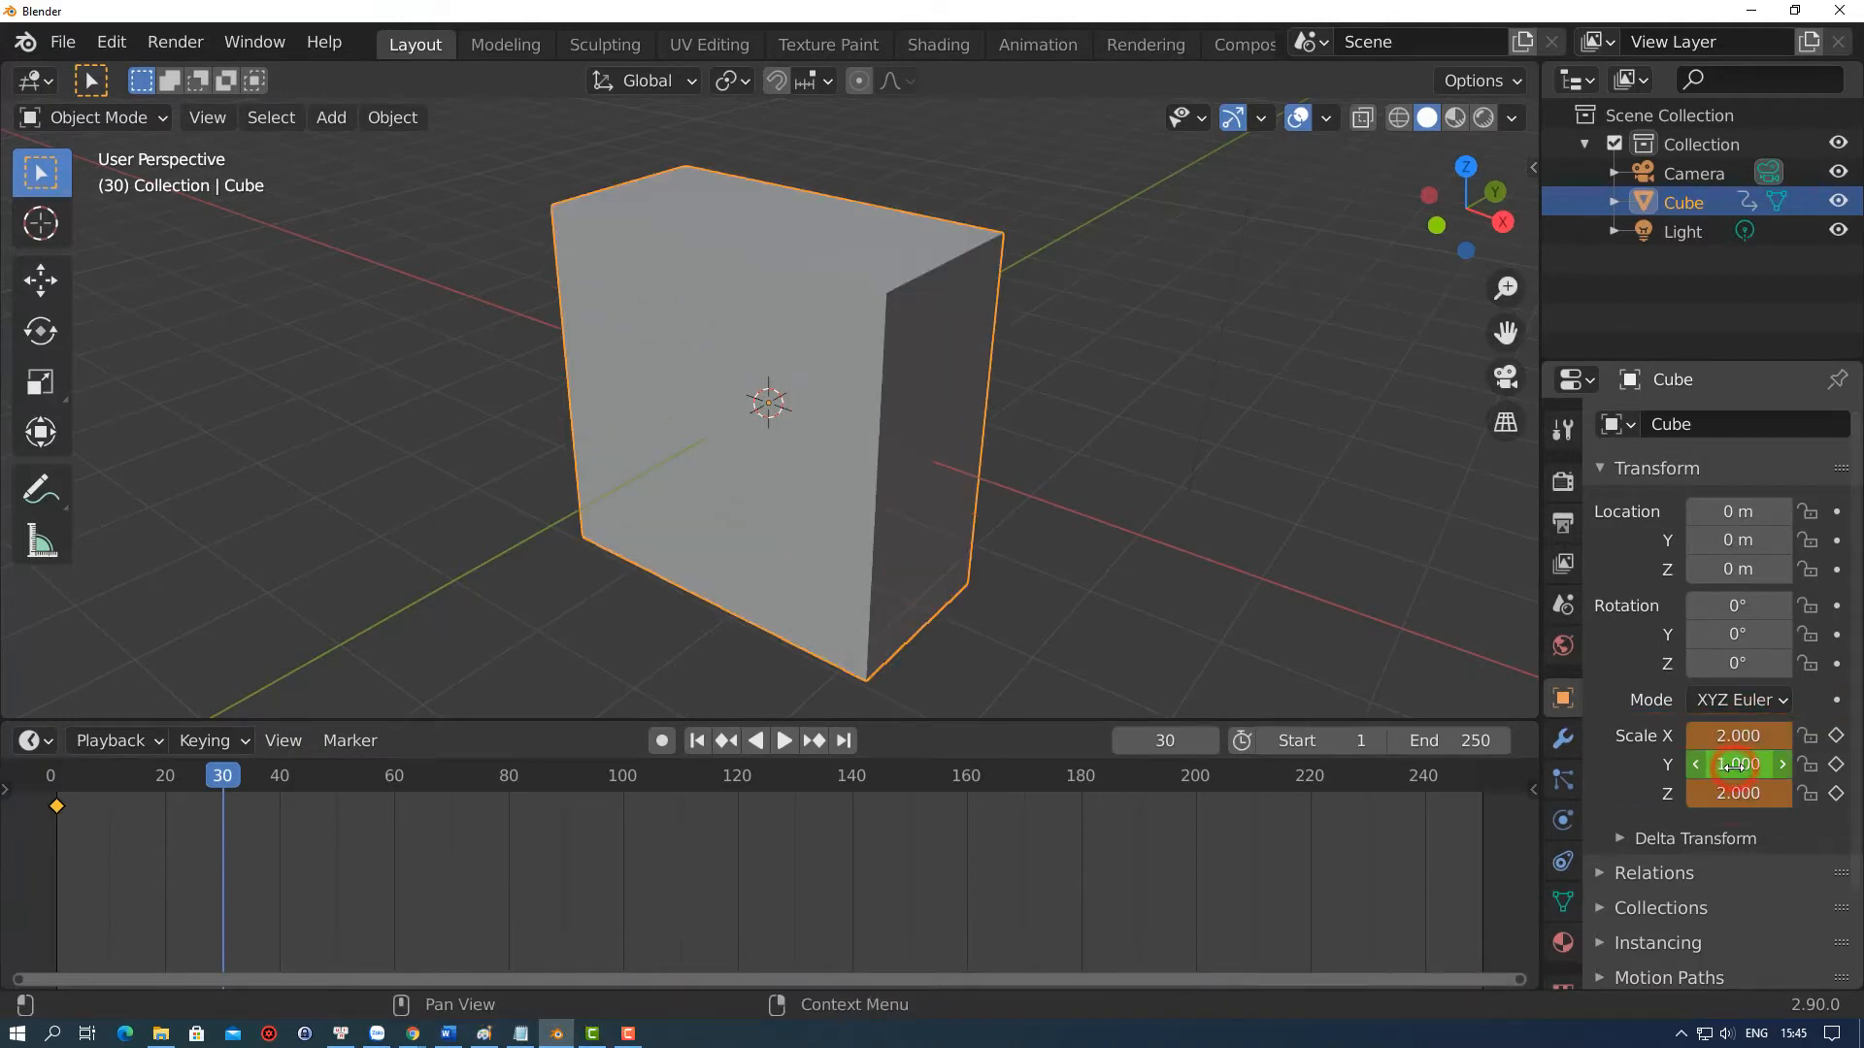
pyautogui.click(1736, 764)
pyautogui.write('2')
pyautogui.press('Return')
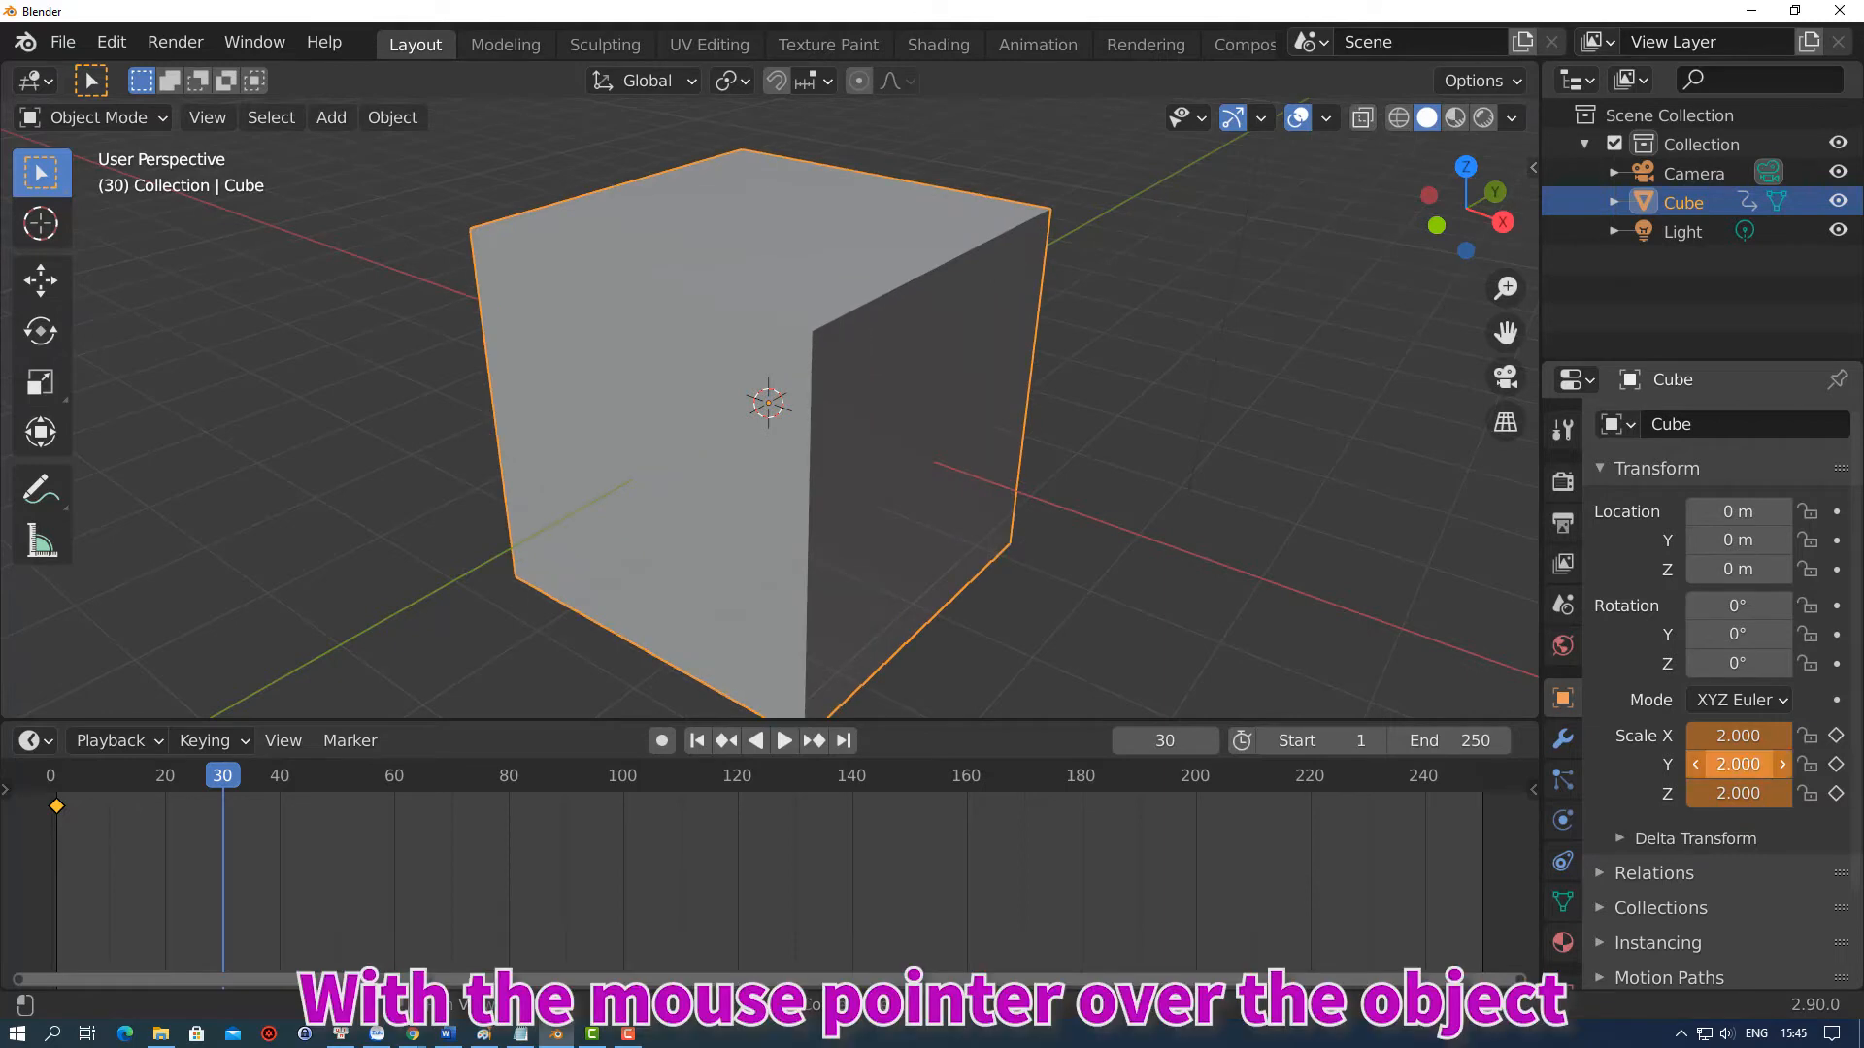
# Insert a Scale keyframe for the enlarged cube at frame 30
pyautogui.scroll(-2, 1213, 614)
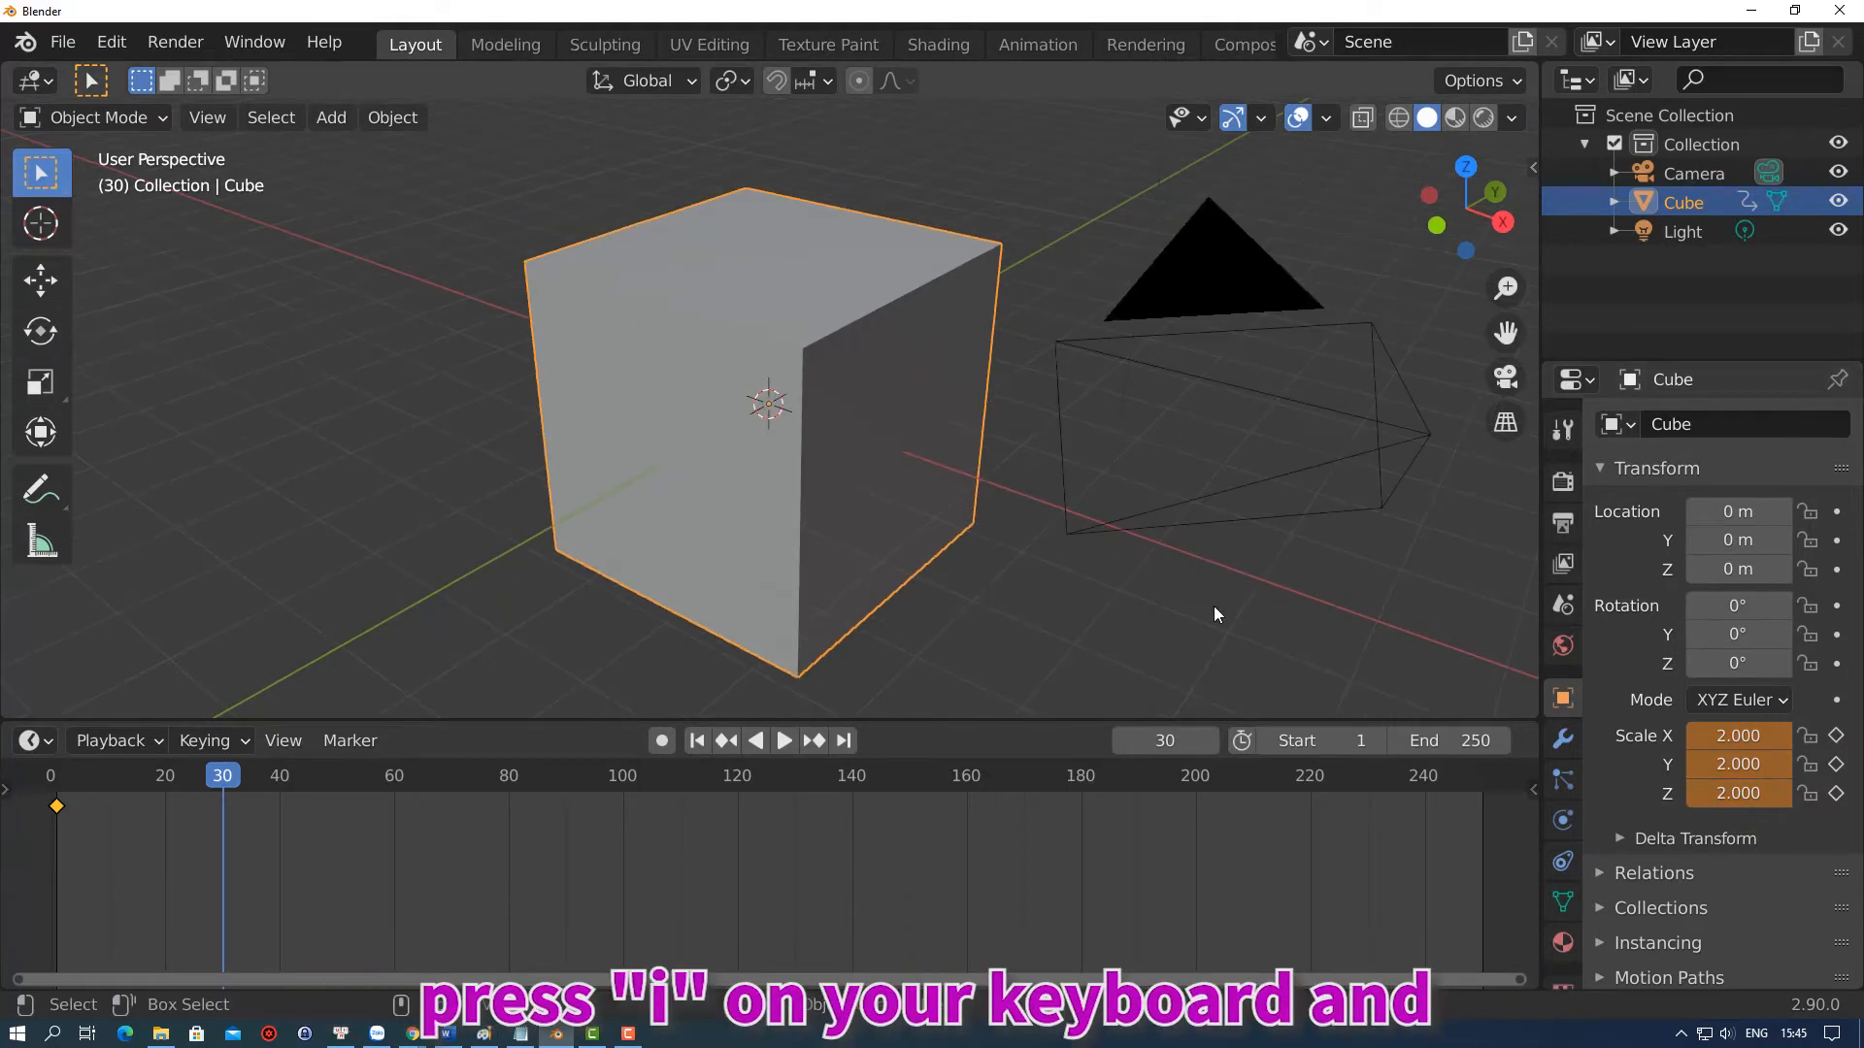
pyautogui.press('i')
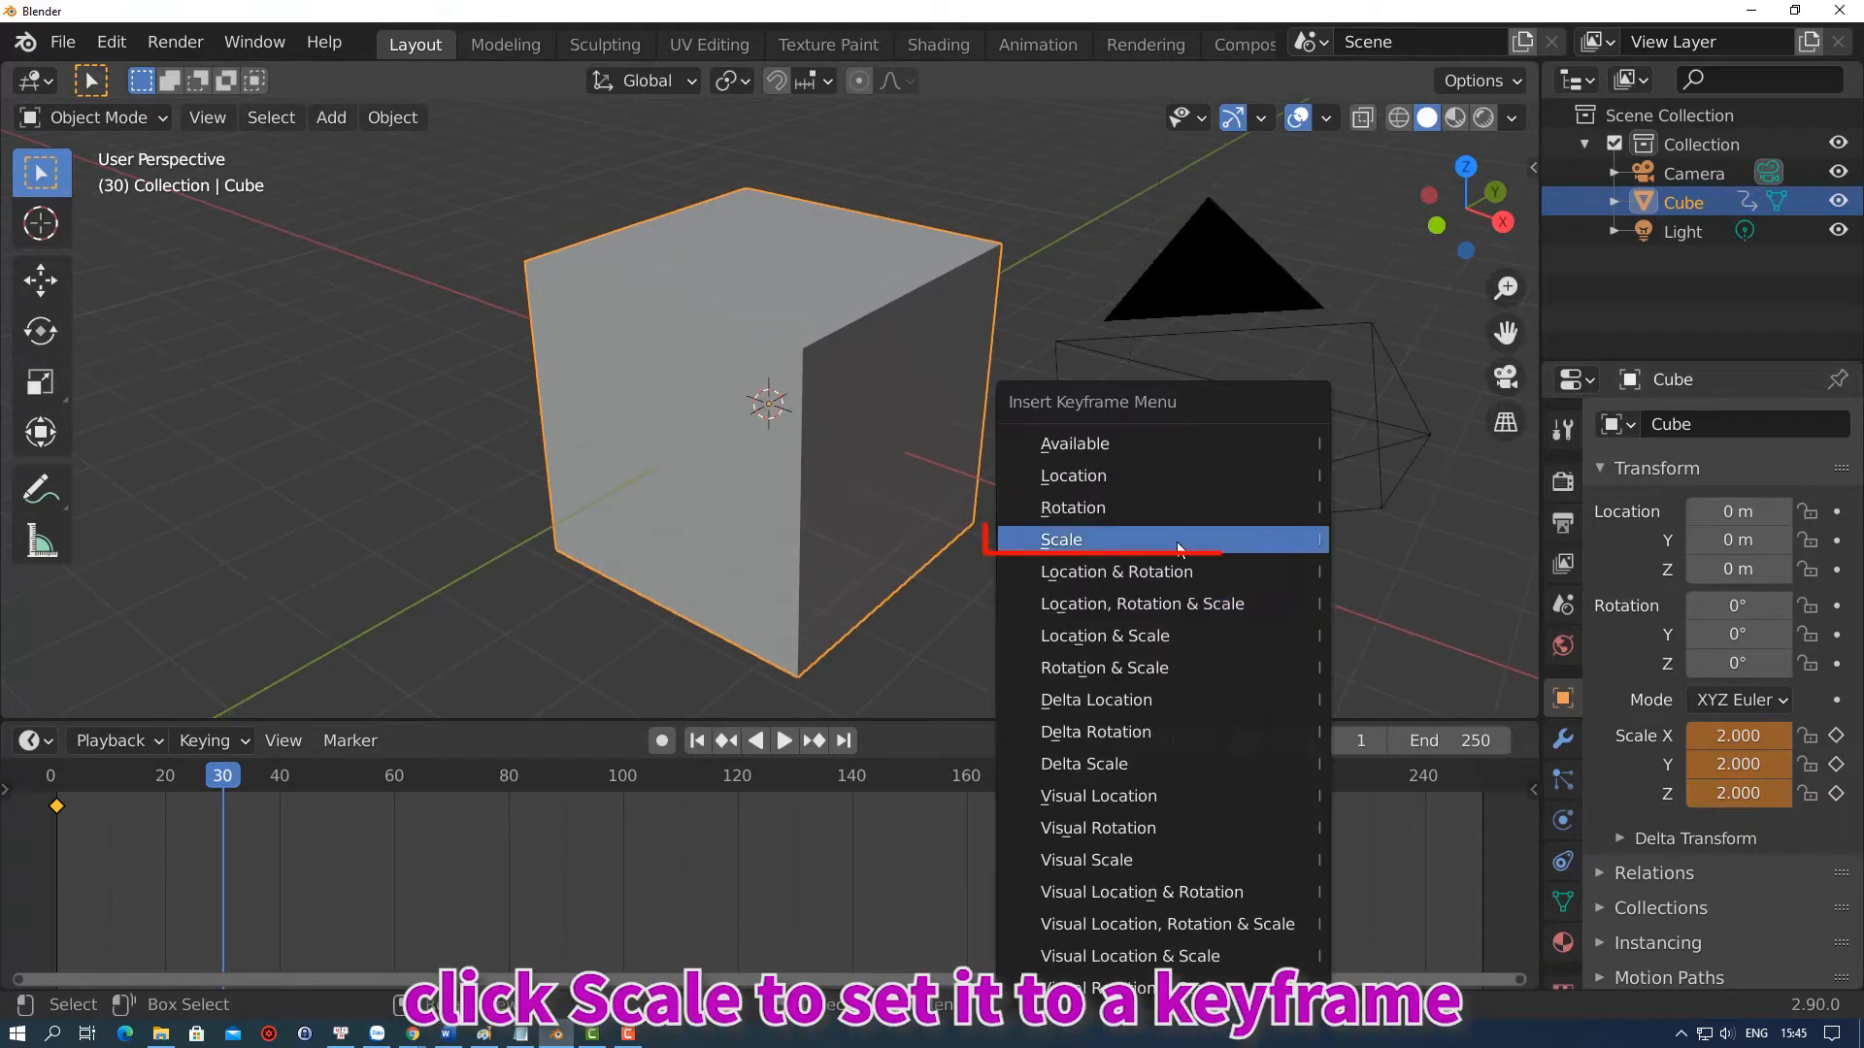
pyautogui.click(1176, 542)
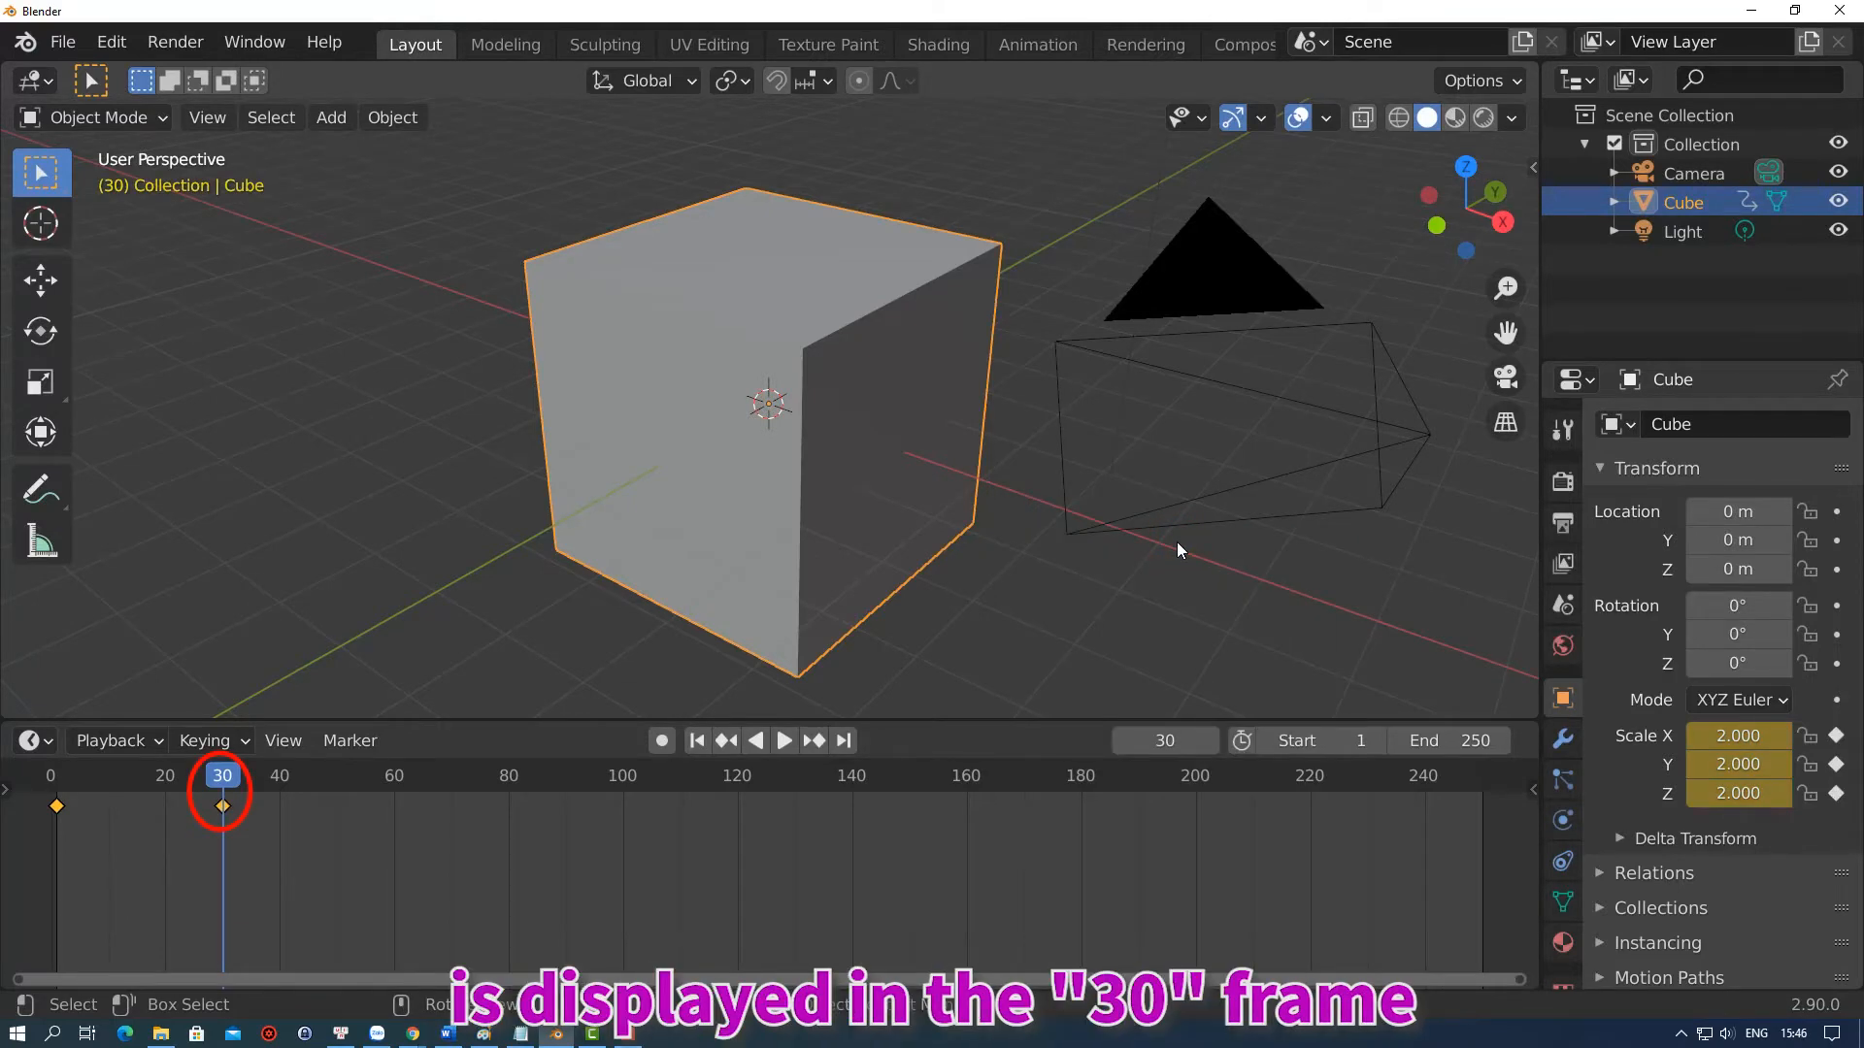
# At frame 60, set the cube's X, Y and Z scale to 1 and insert a Scale keyframe
pyautogui.click(1165, 740)
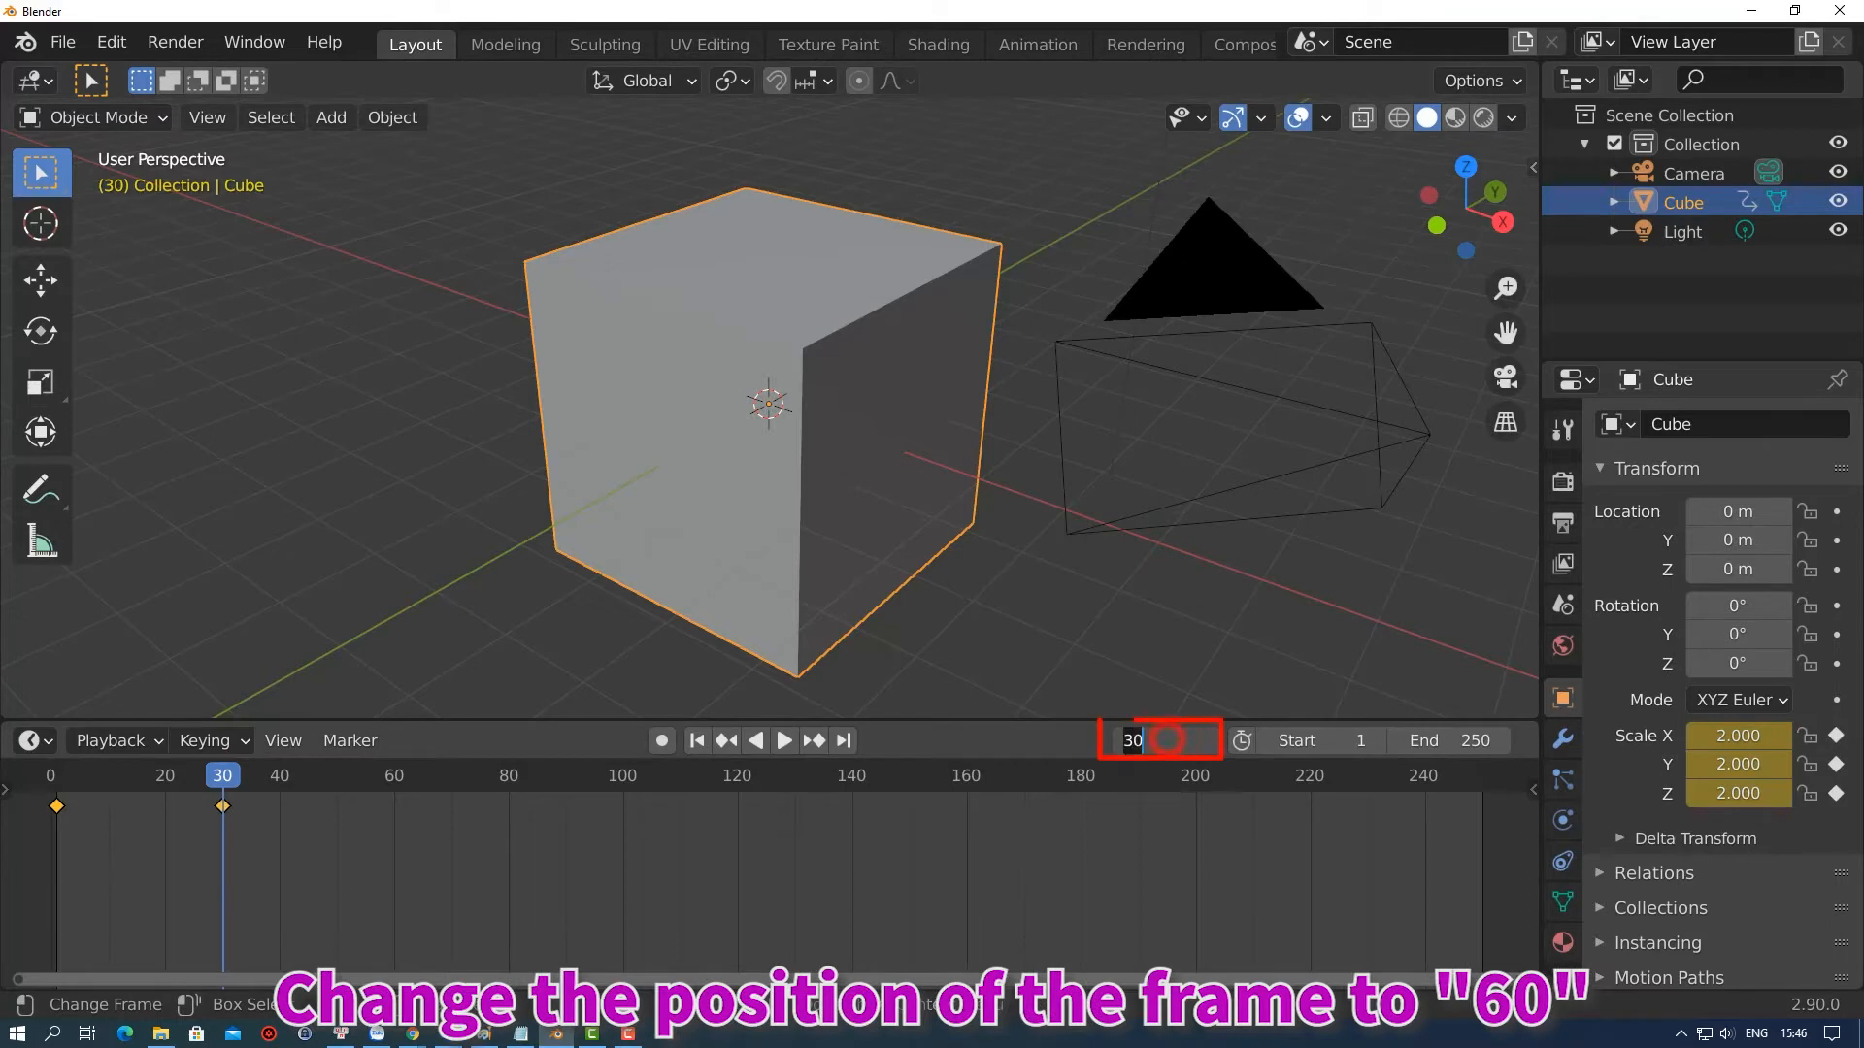
pyautogui.write('60')
pyautogui.press('Return')
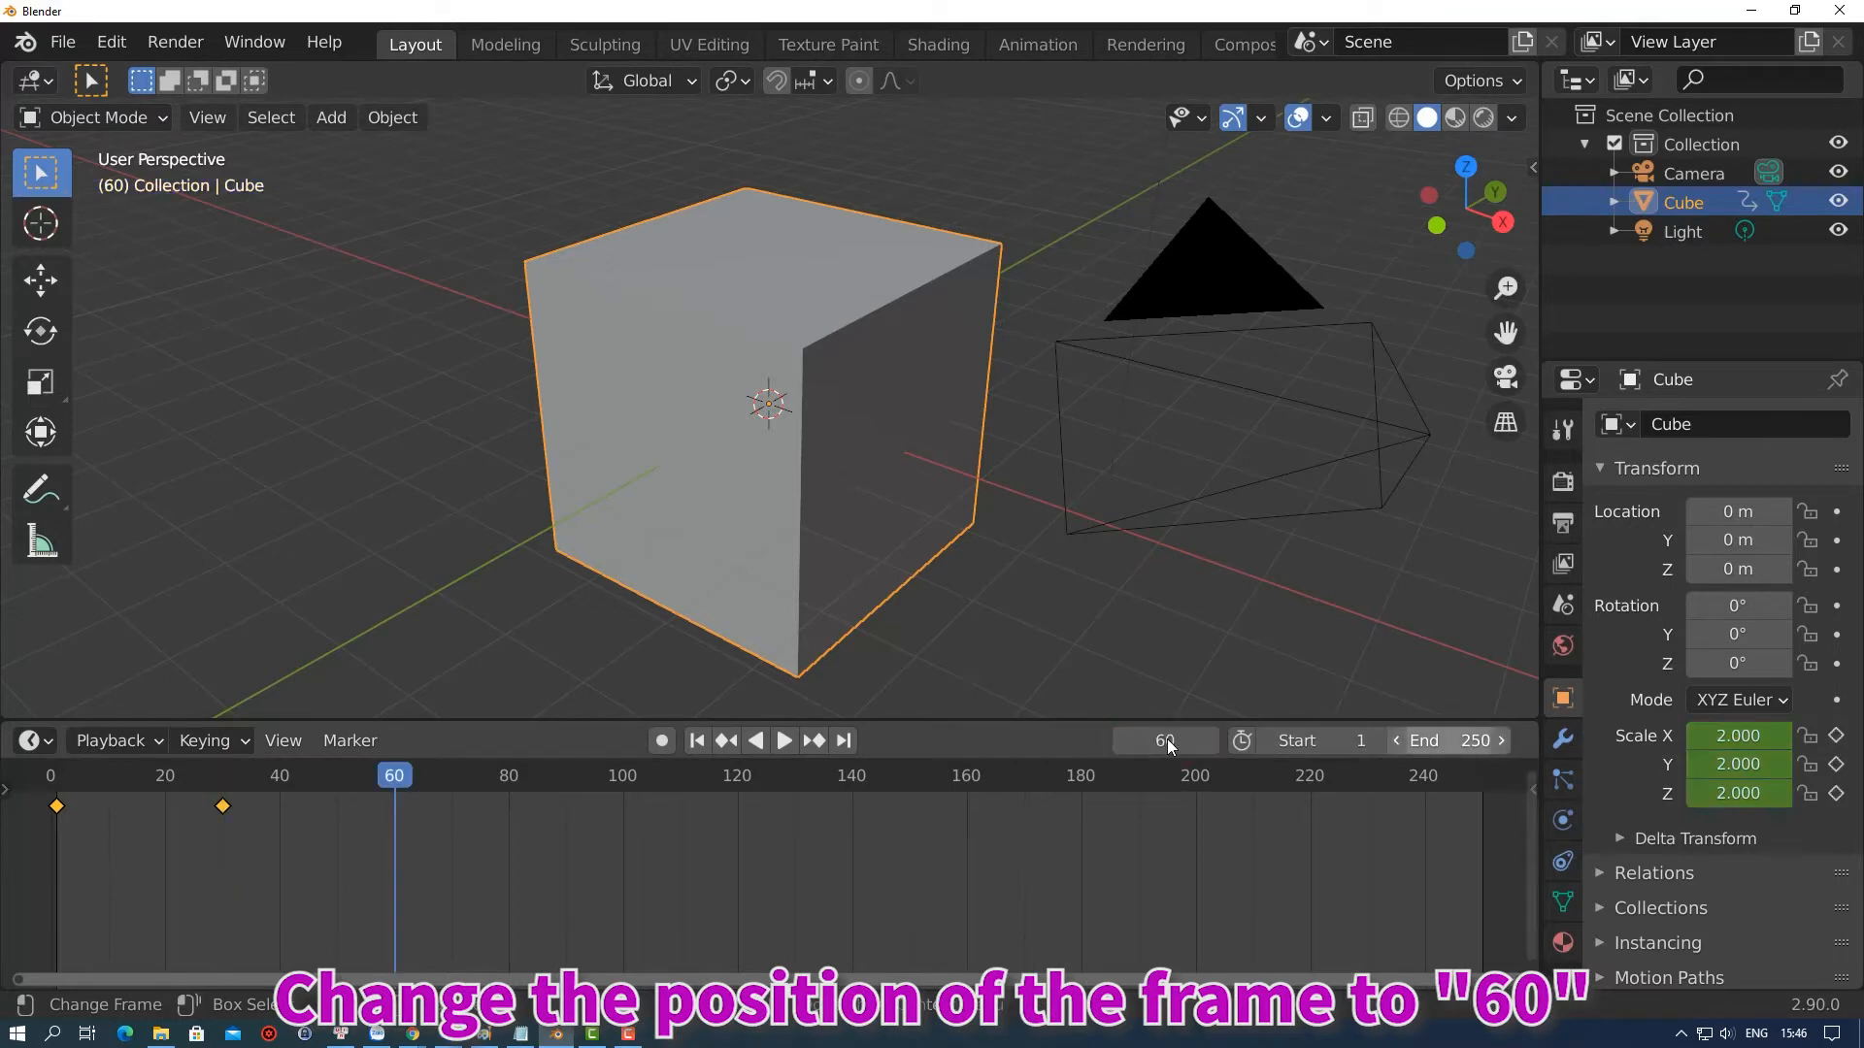
pyautogui.click(1737, 736)
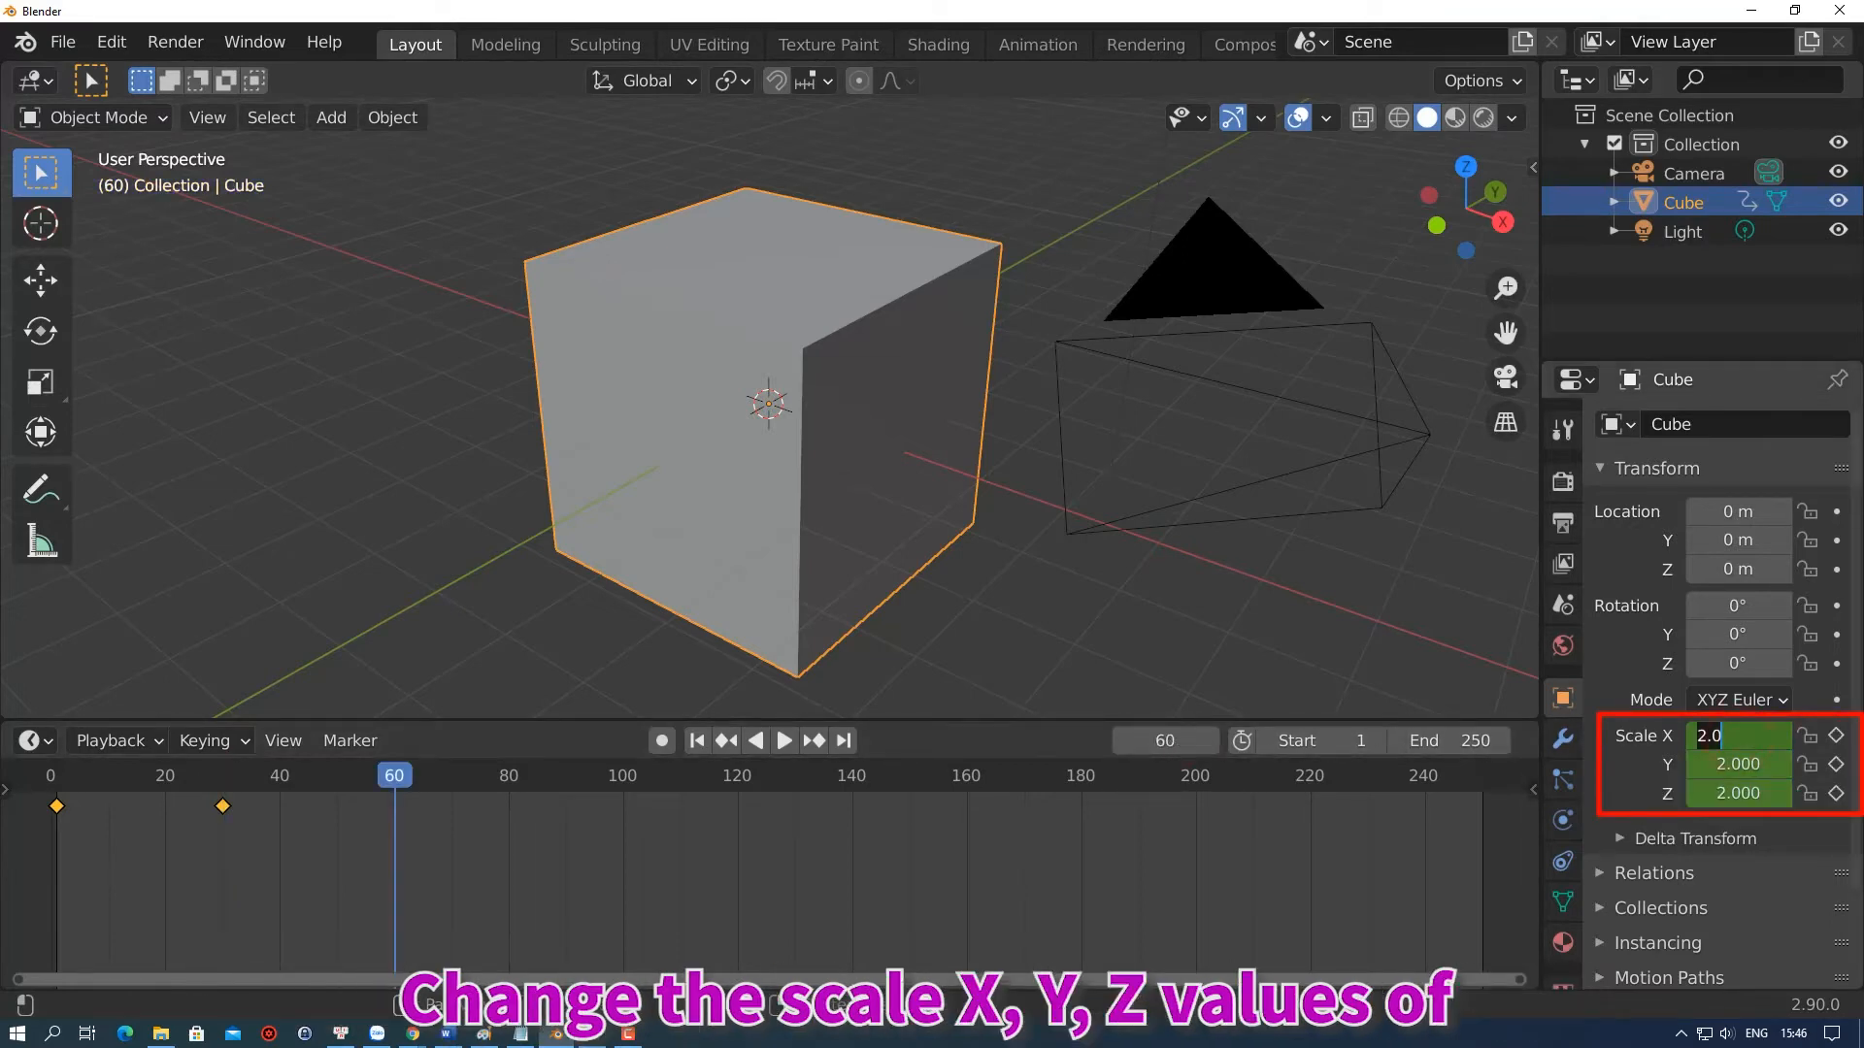
pyautogui.write('1')
pyautogui.press('Return')
pyautogui.click(1733, 764)
pyautogui.write('1')
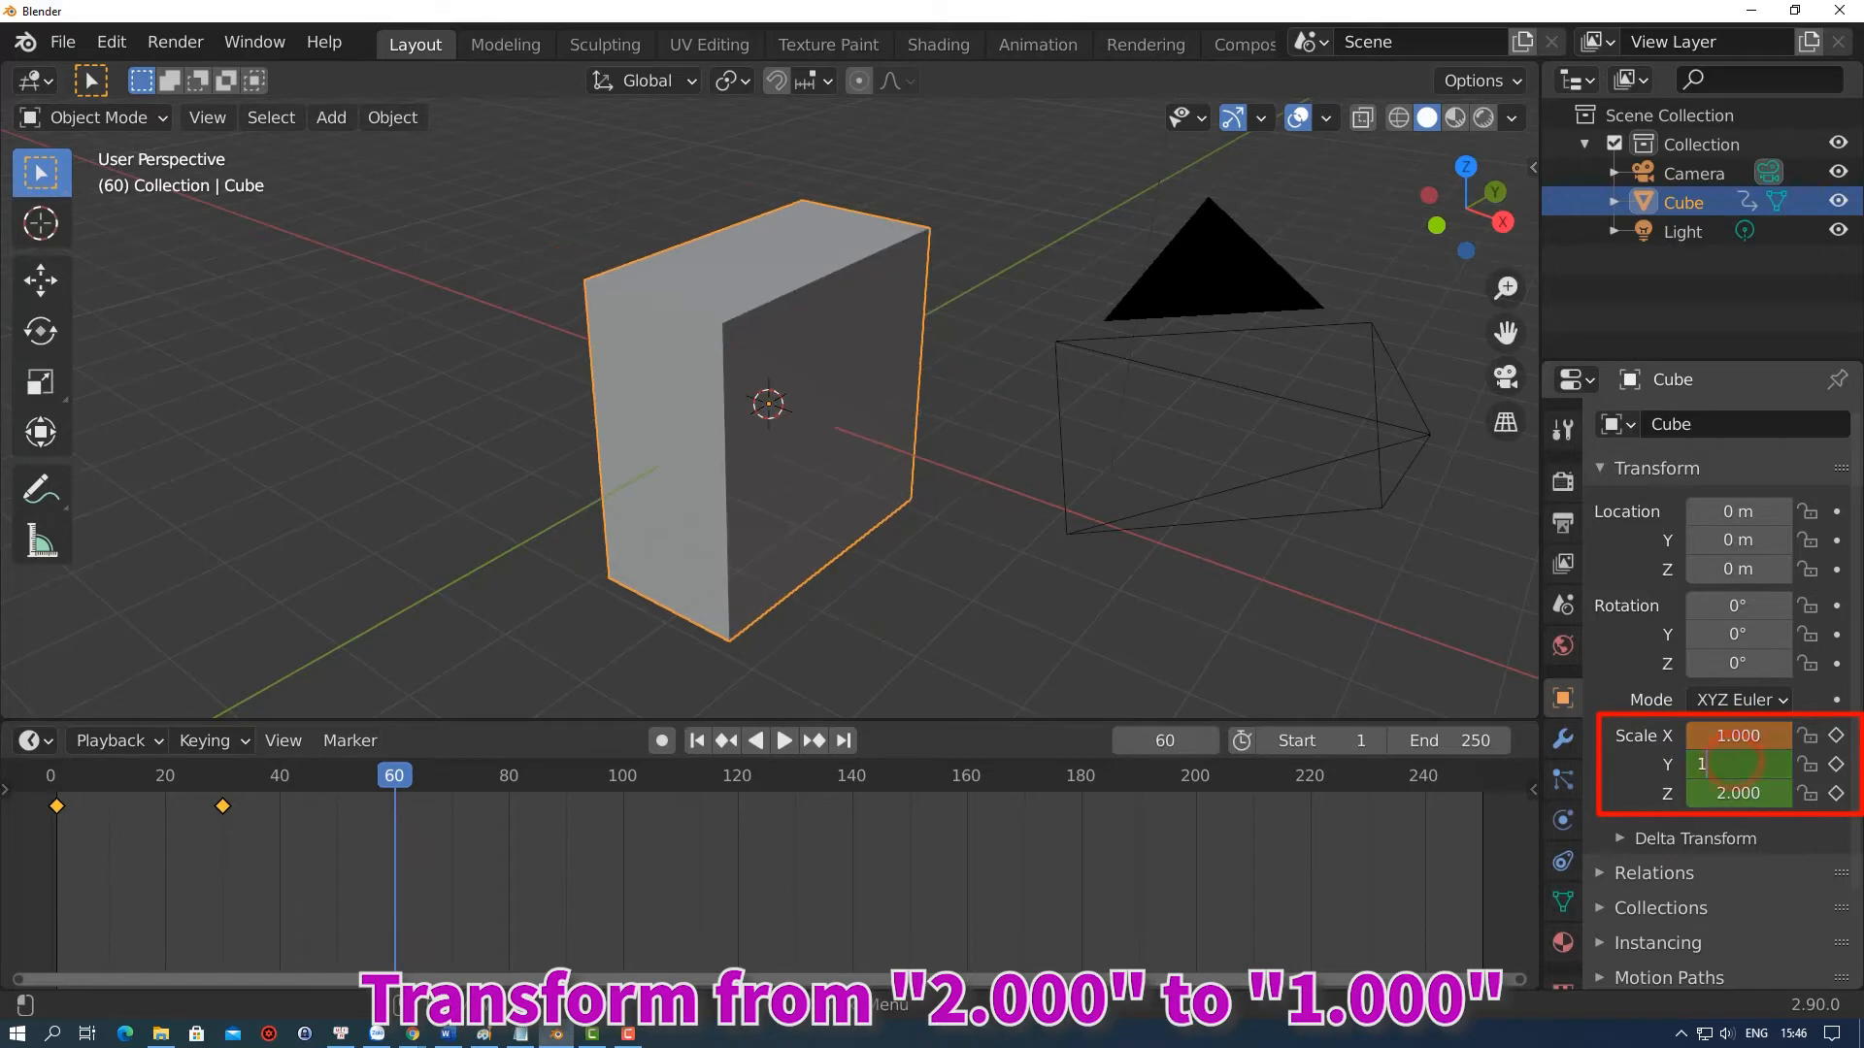
pyautogui.press('Return')
pyautogui.click(1738, 793)
pyautogui.write('1')
pyautogui.press('Return')
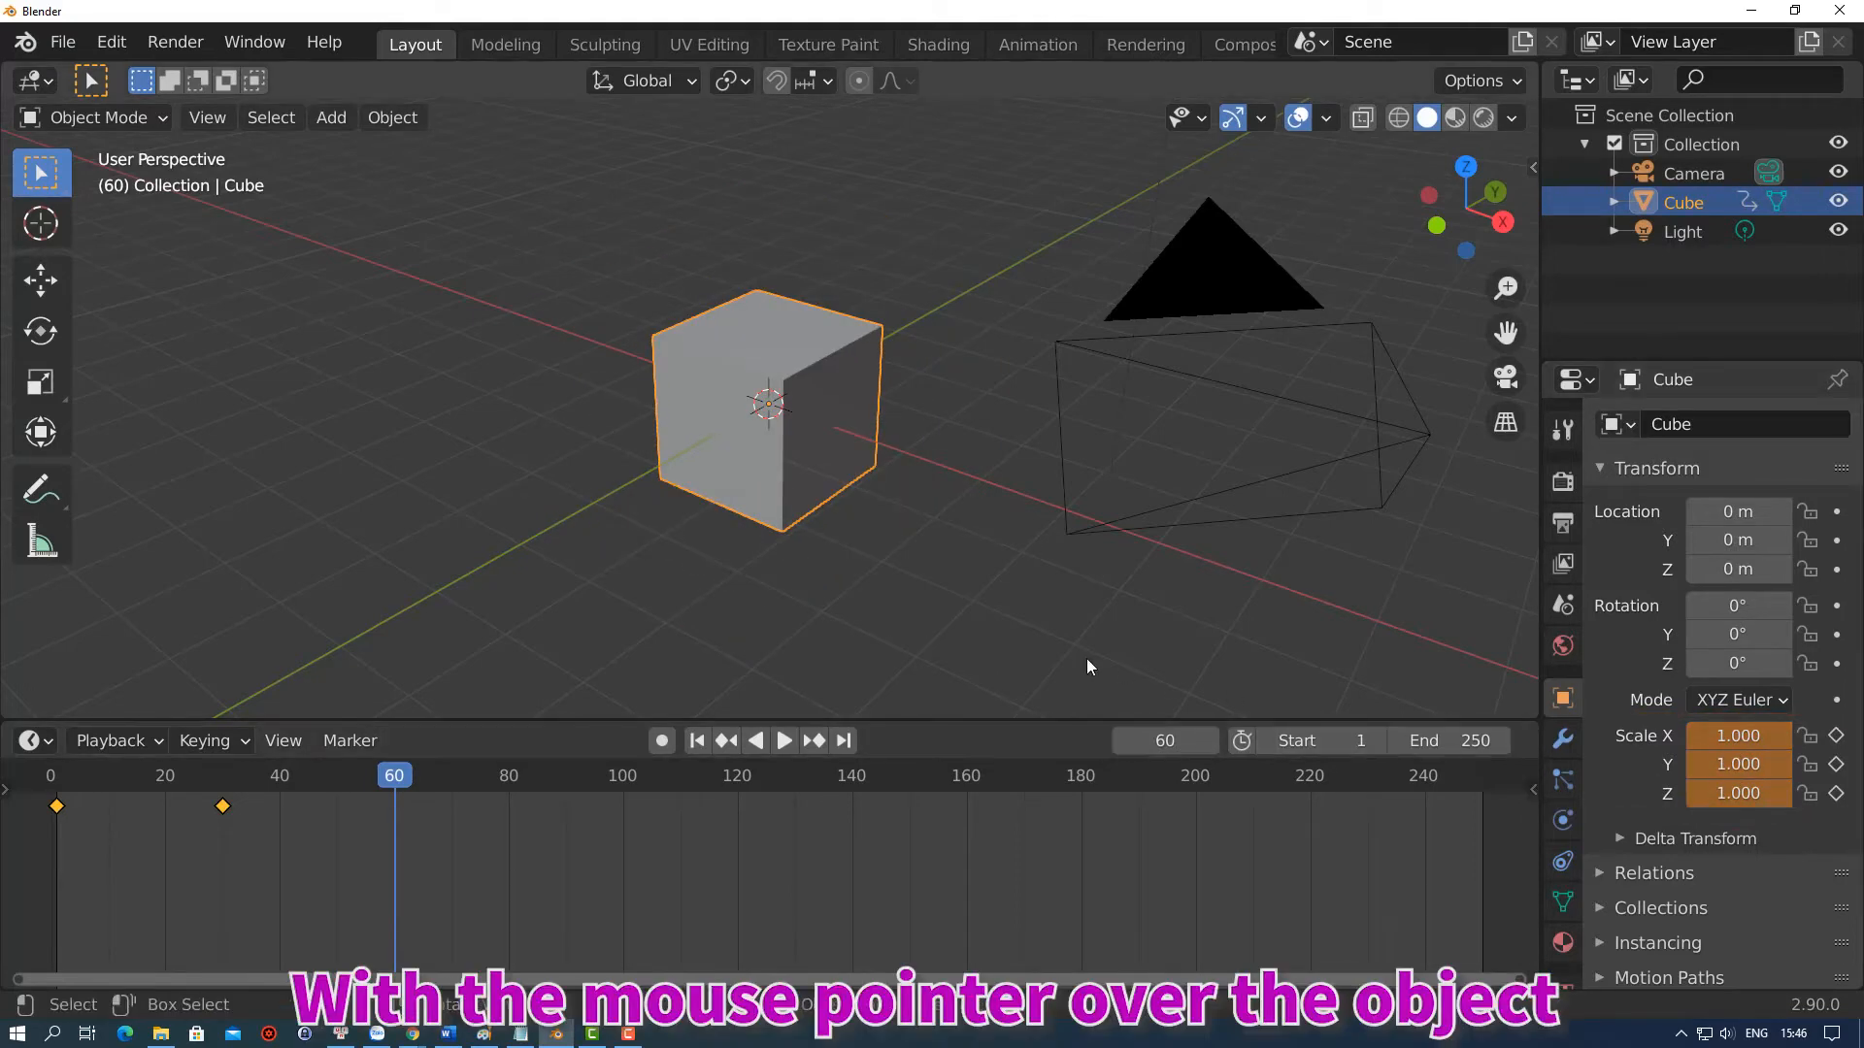
pyautogui.press('i')
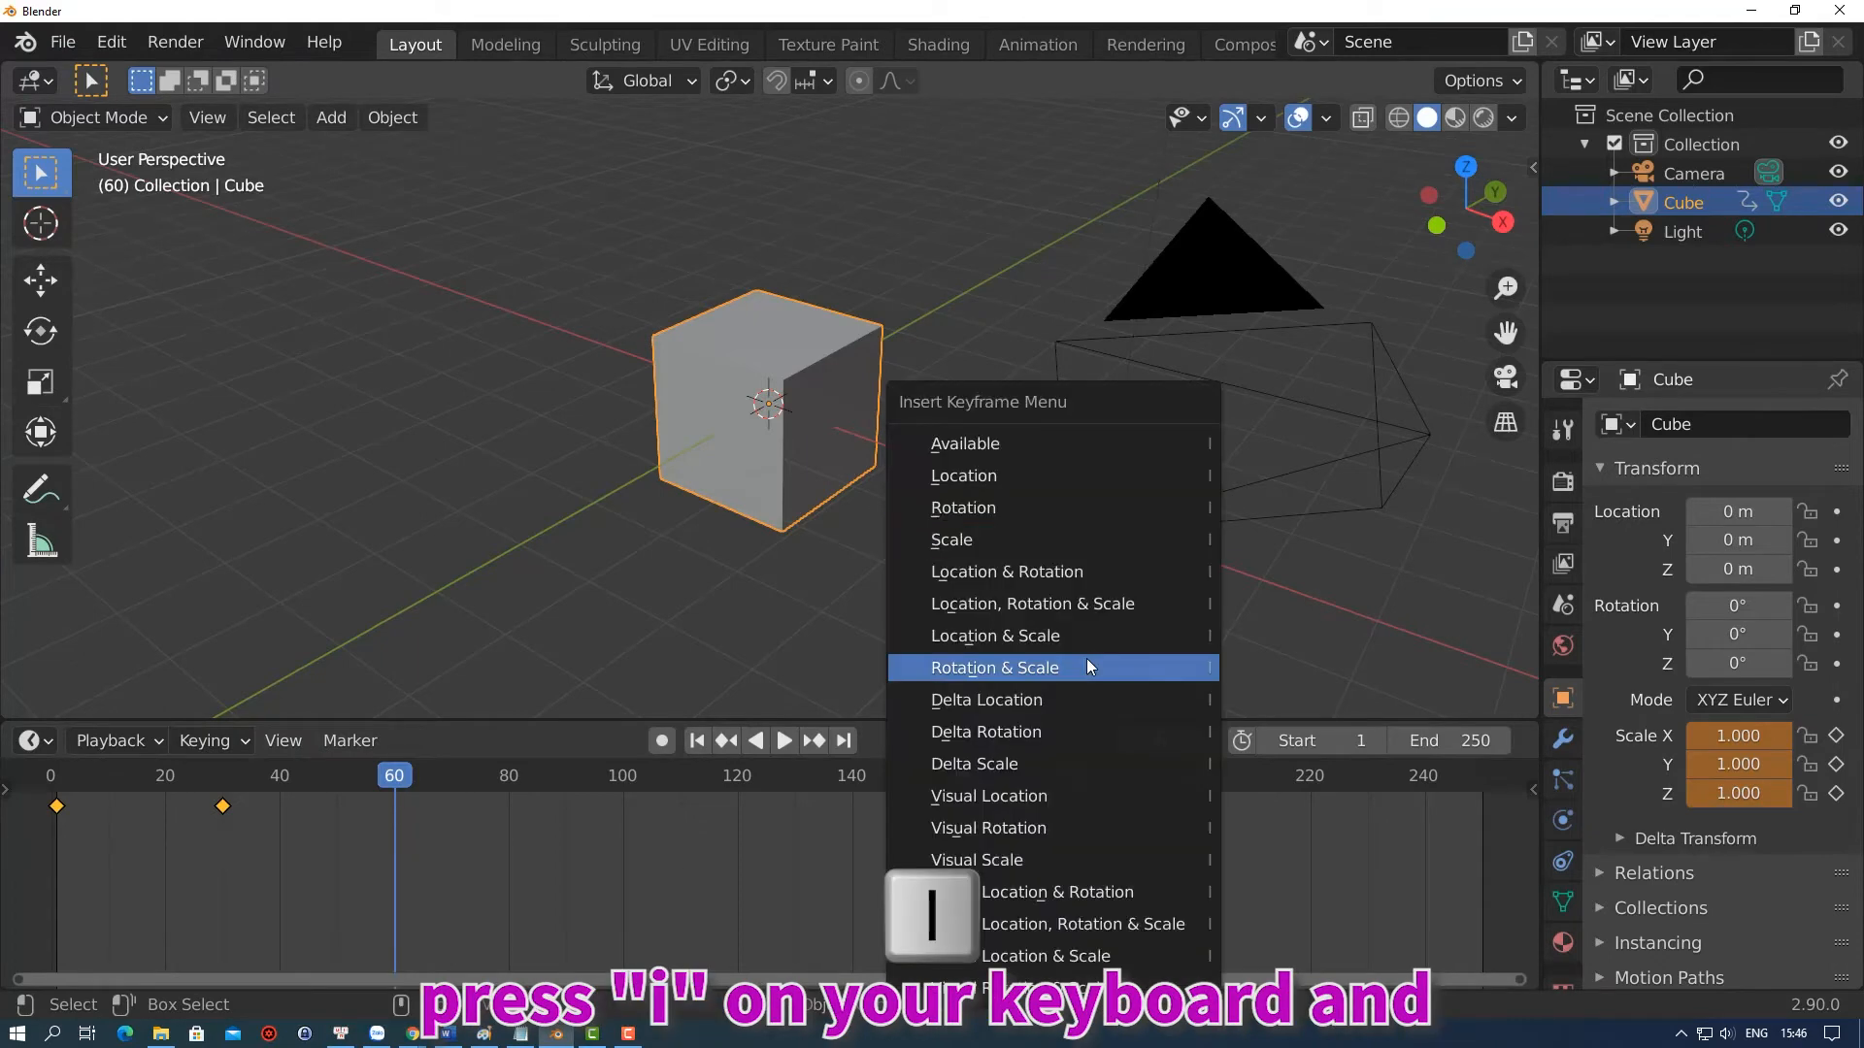
pyautogui.click(1069, 537)
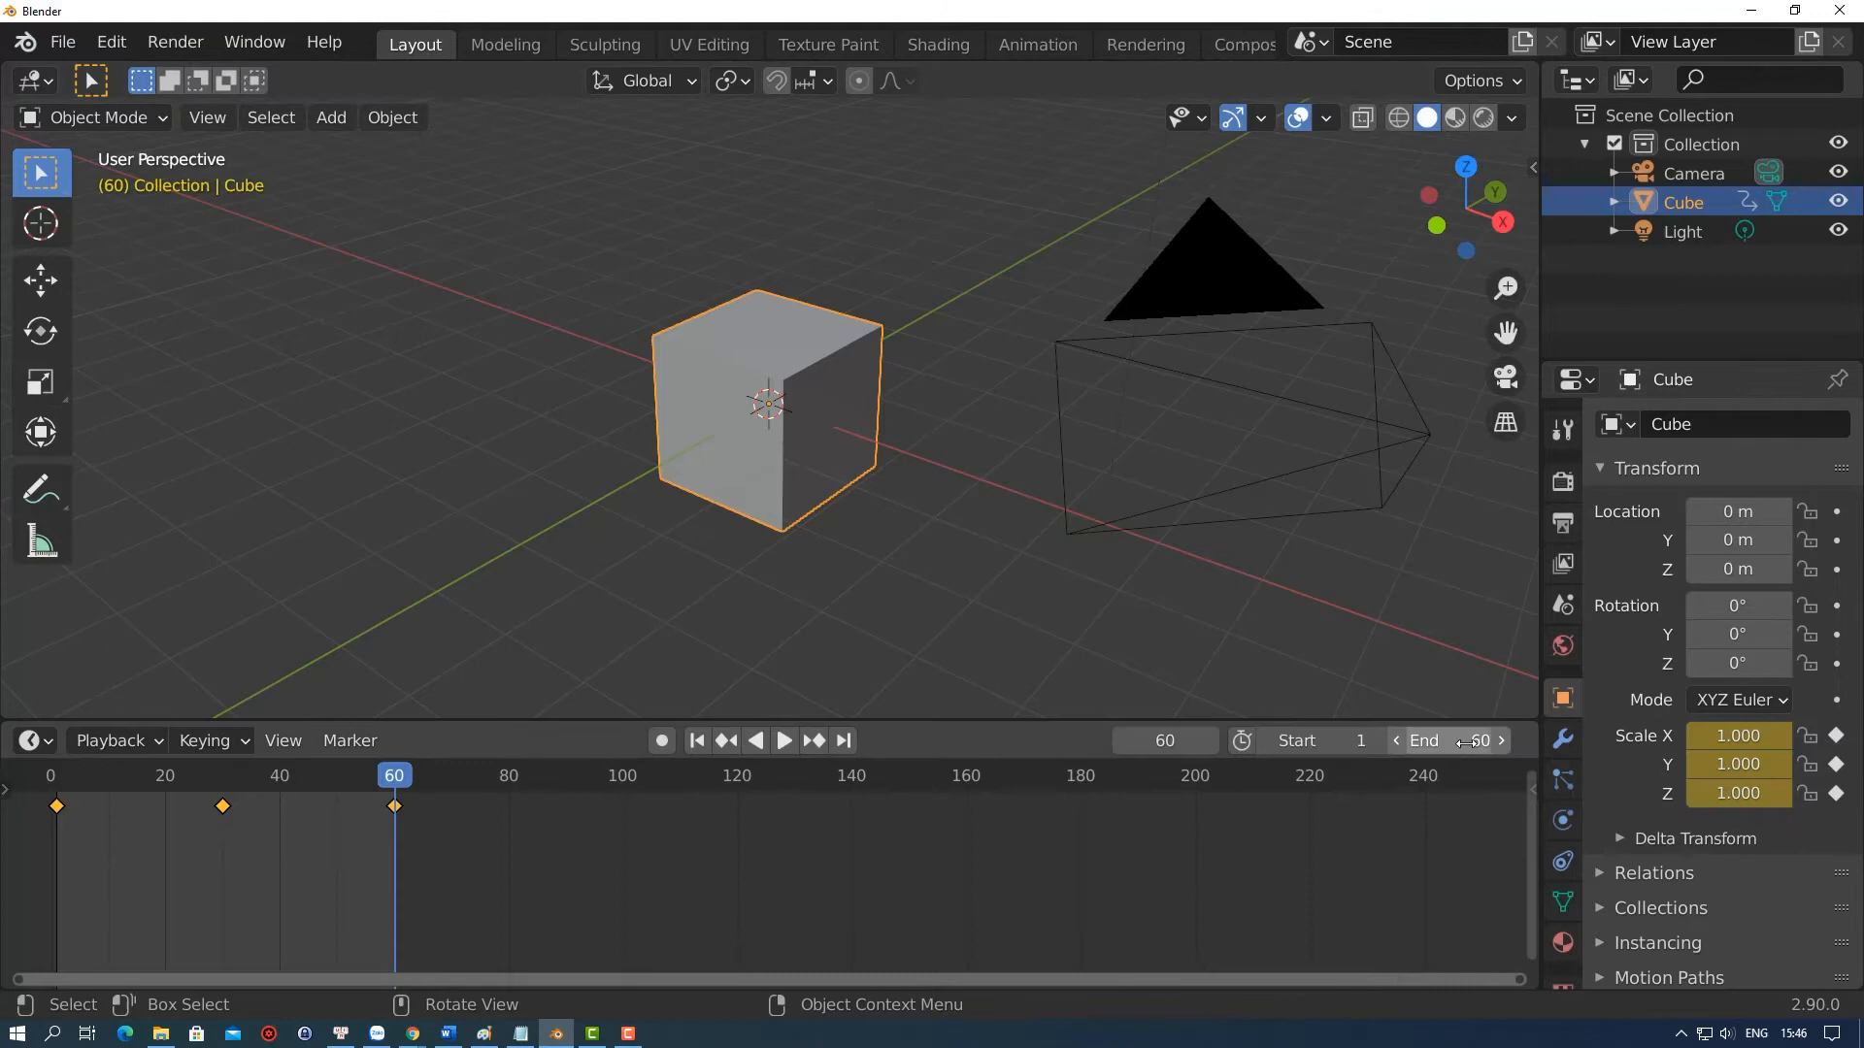
# View the cube through the camera and play the scale animation
pyautogui.press('KP_0')
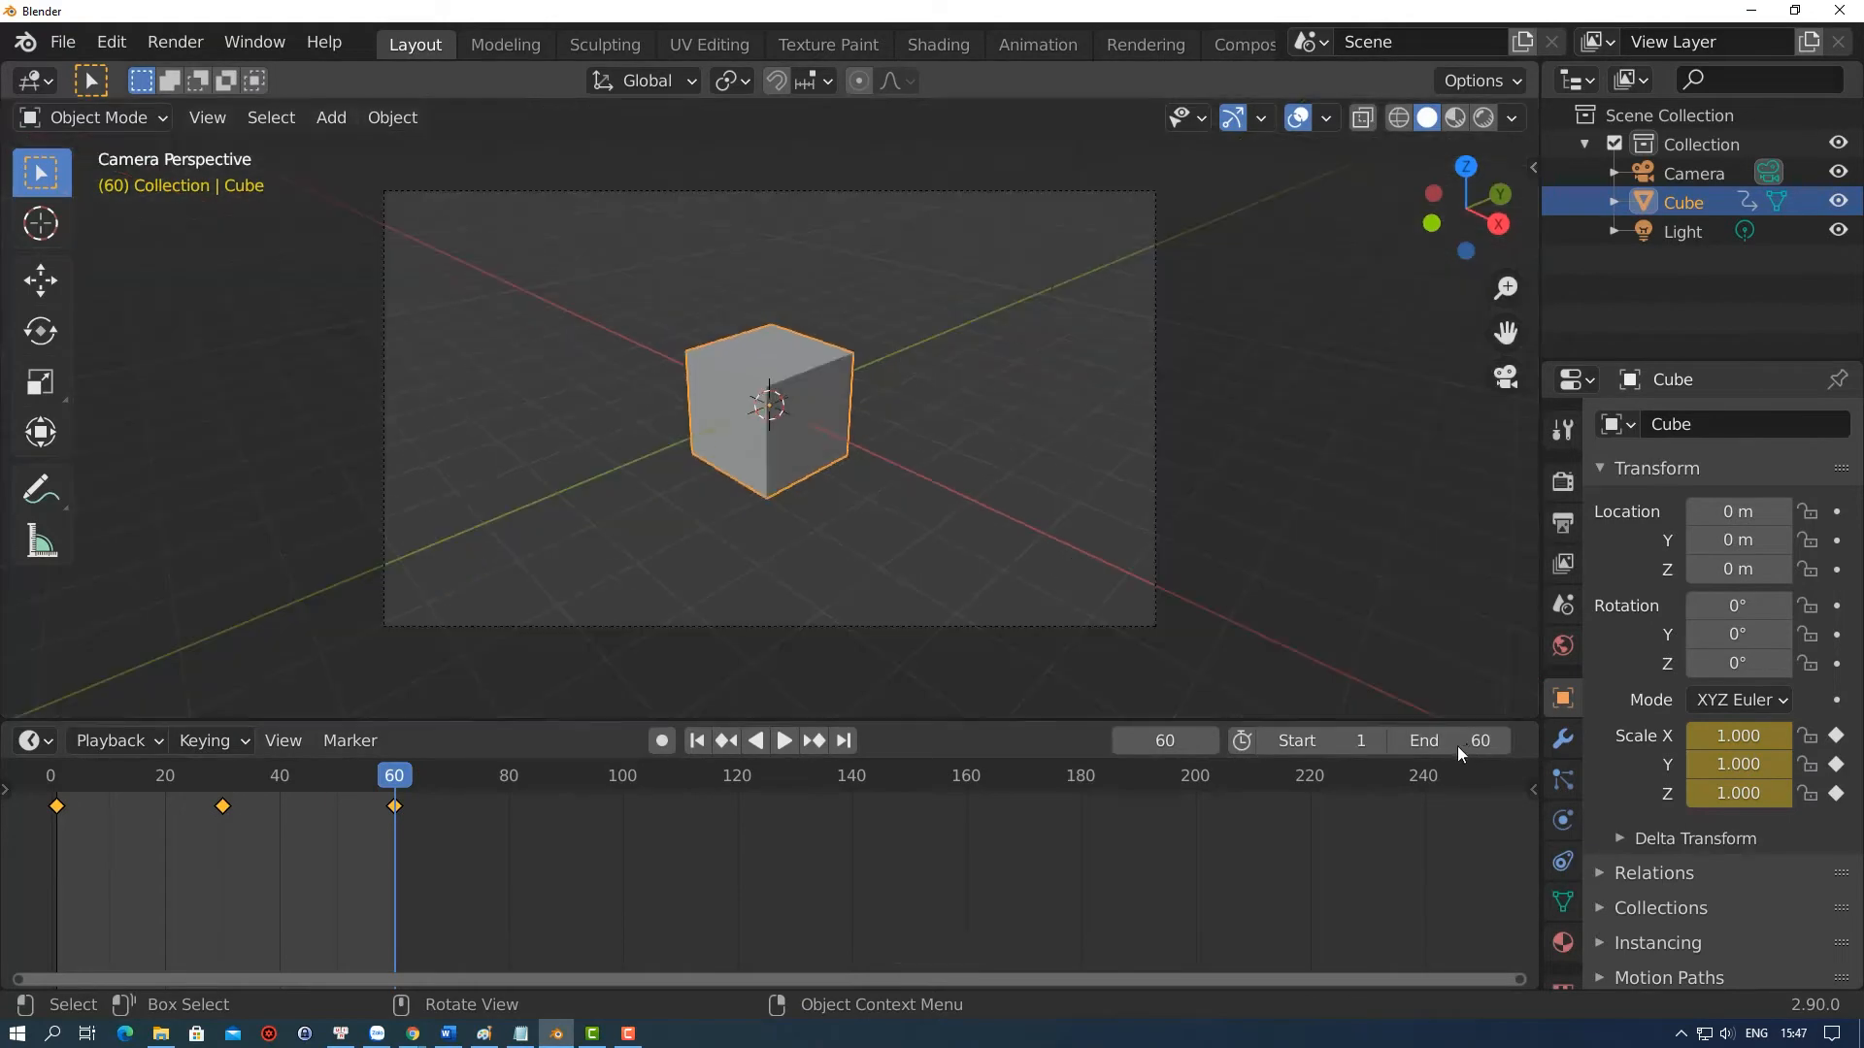
pyautogui.press('space')
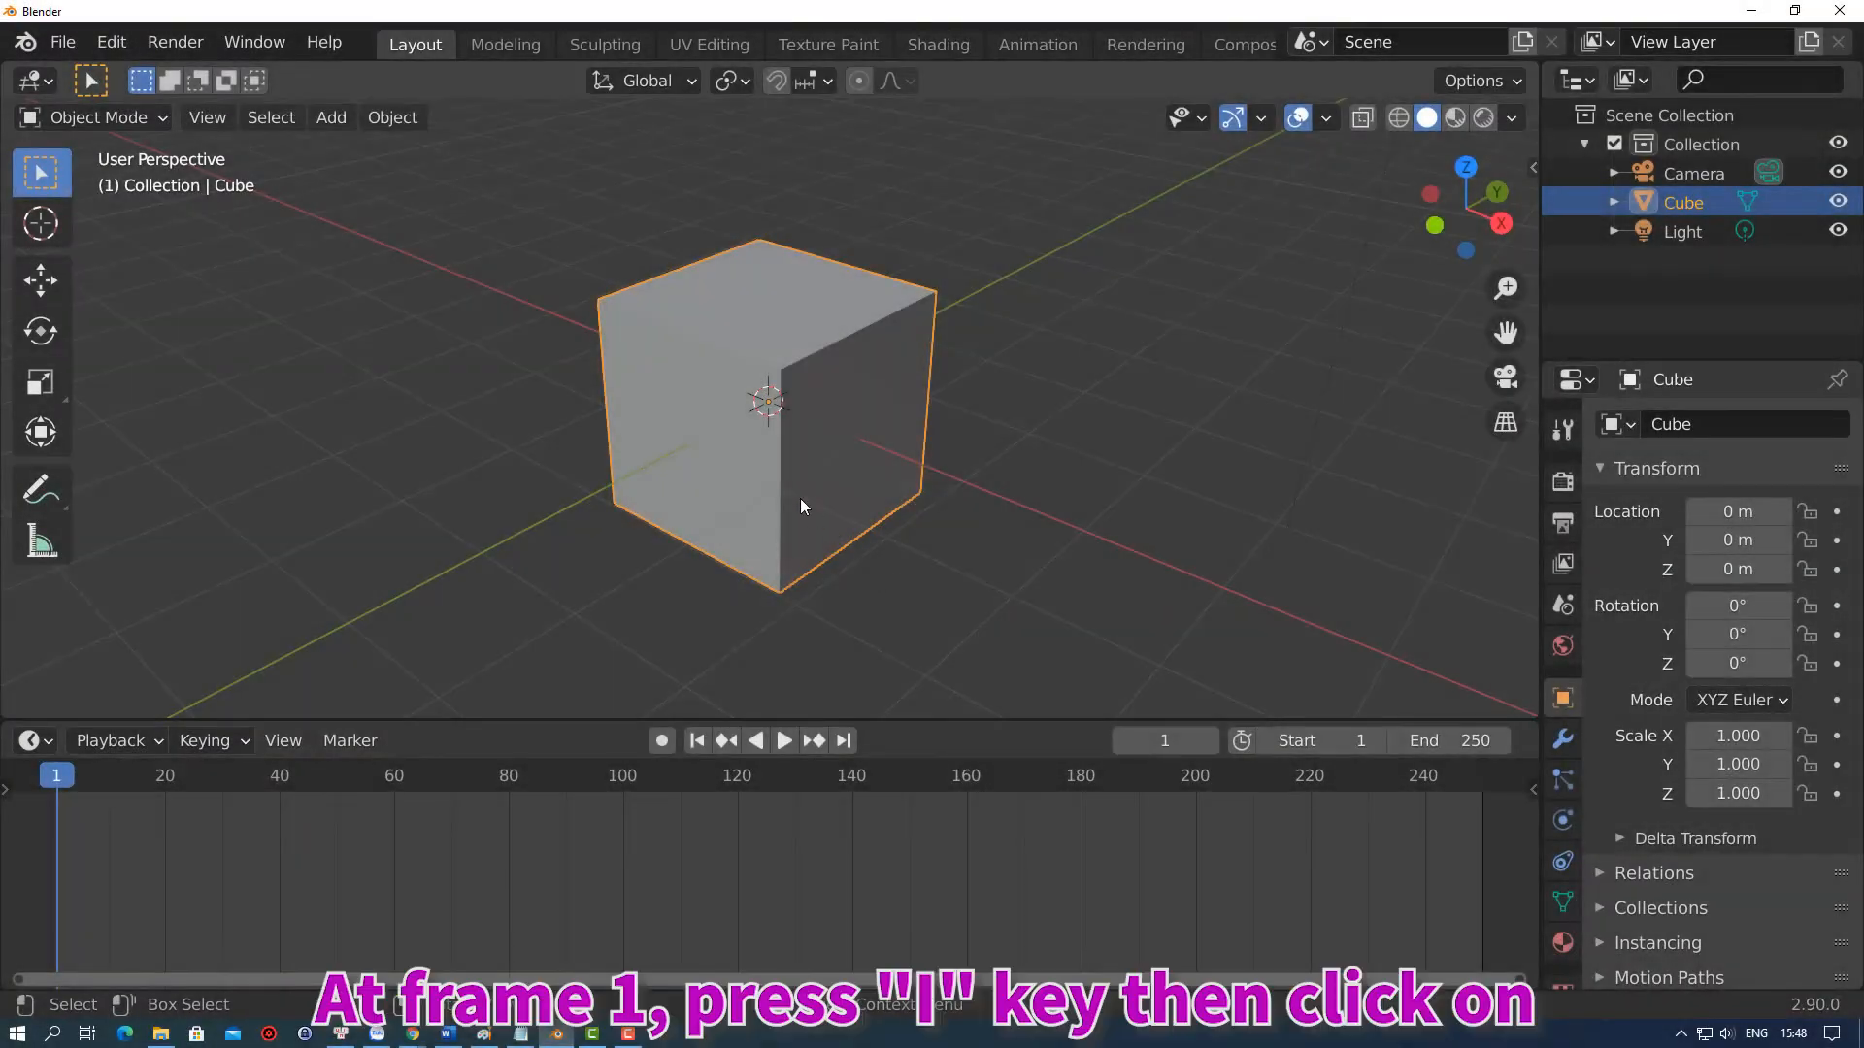
# Insert a Scale keyframe at frame 1 for the cube in the fresh scene
pyautogui.press('i')
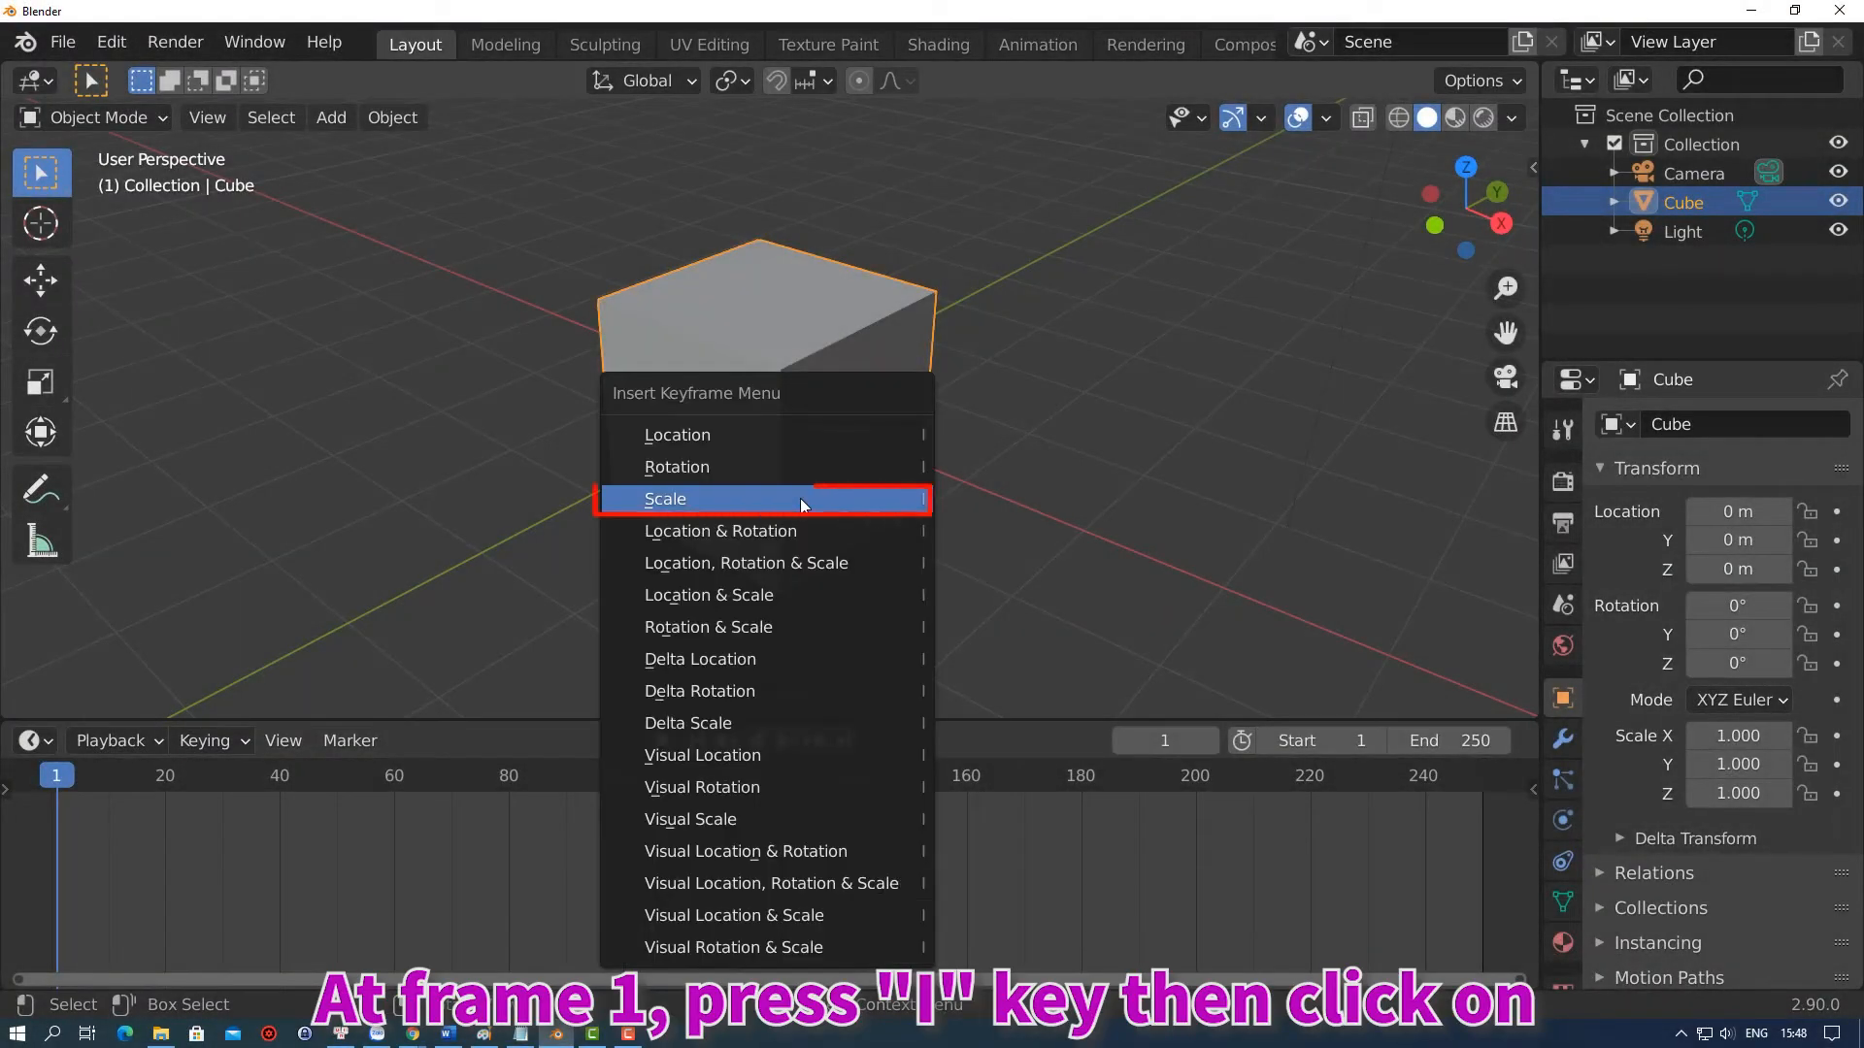
pyautogui.click(802, 498)
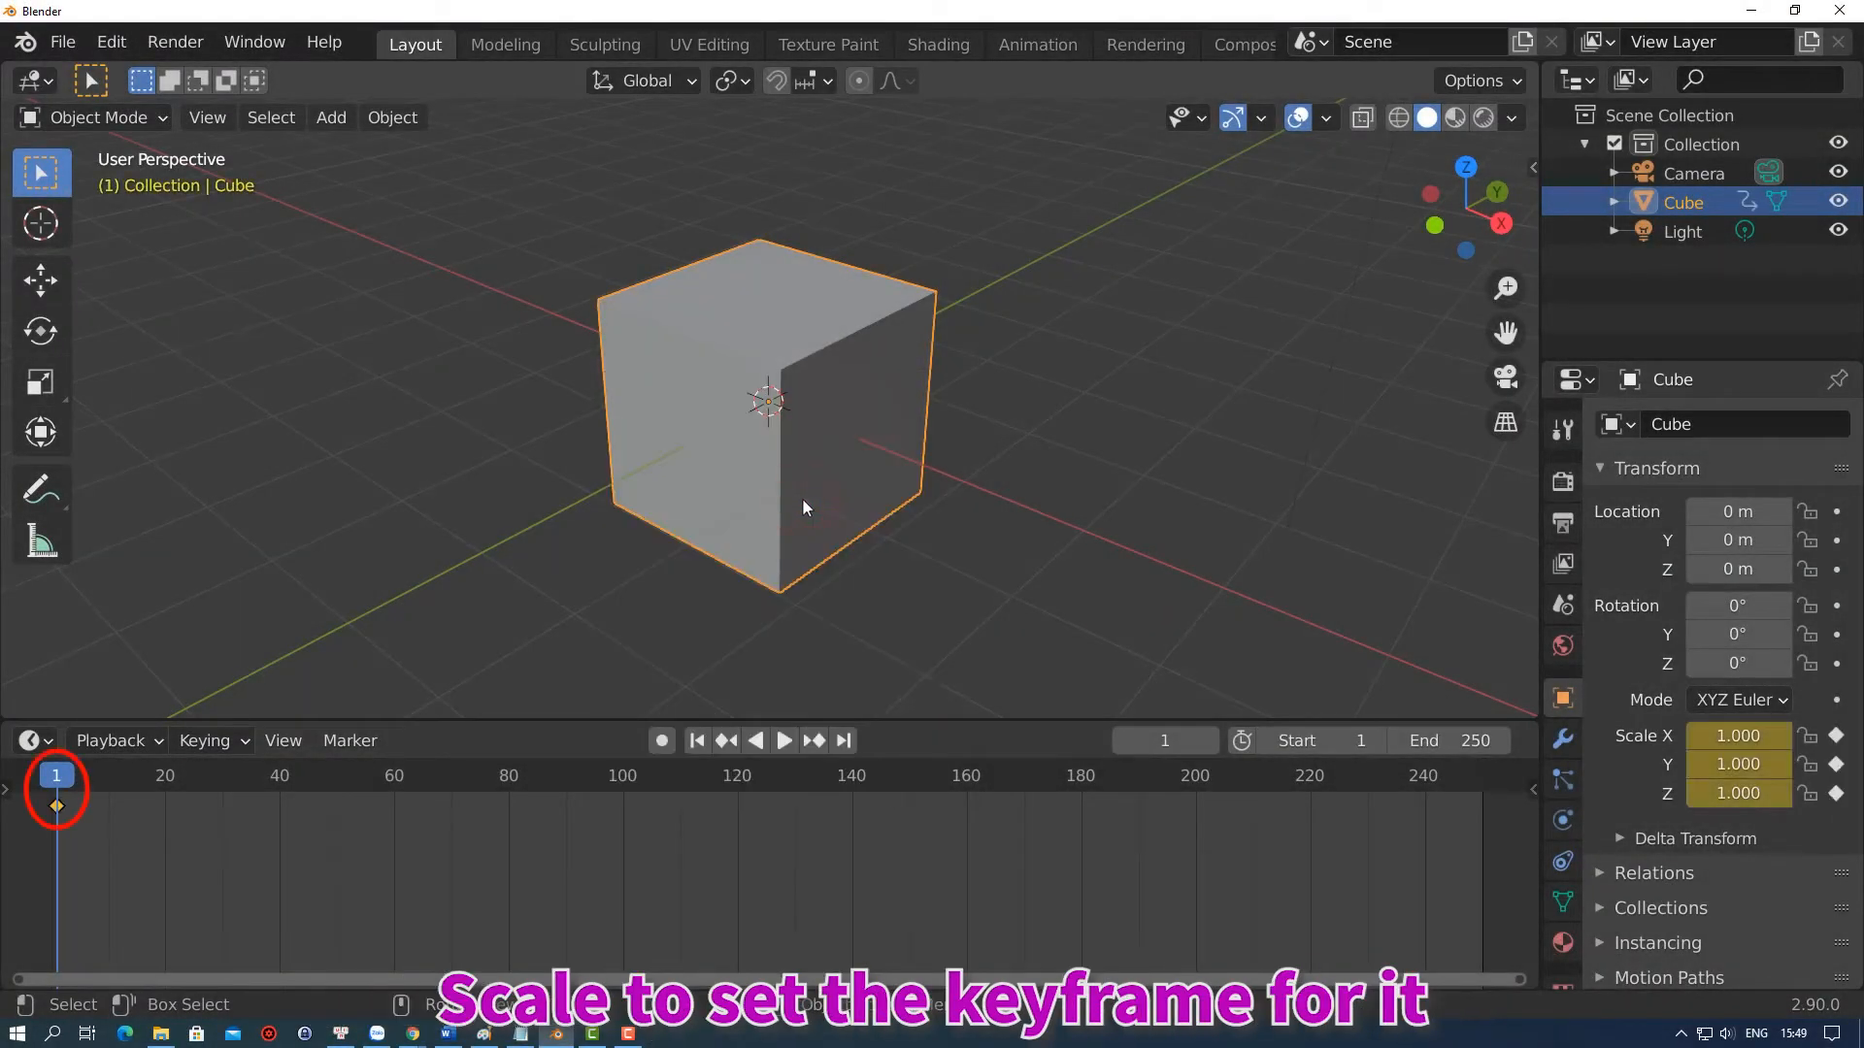
# At frame 30, set the cube's X, Y and Z scale to 0.5 and insert a Scale keyframe
pyautogui.click(1177, 739)
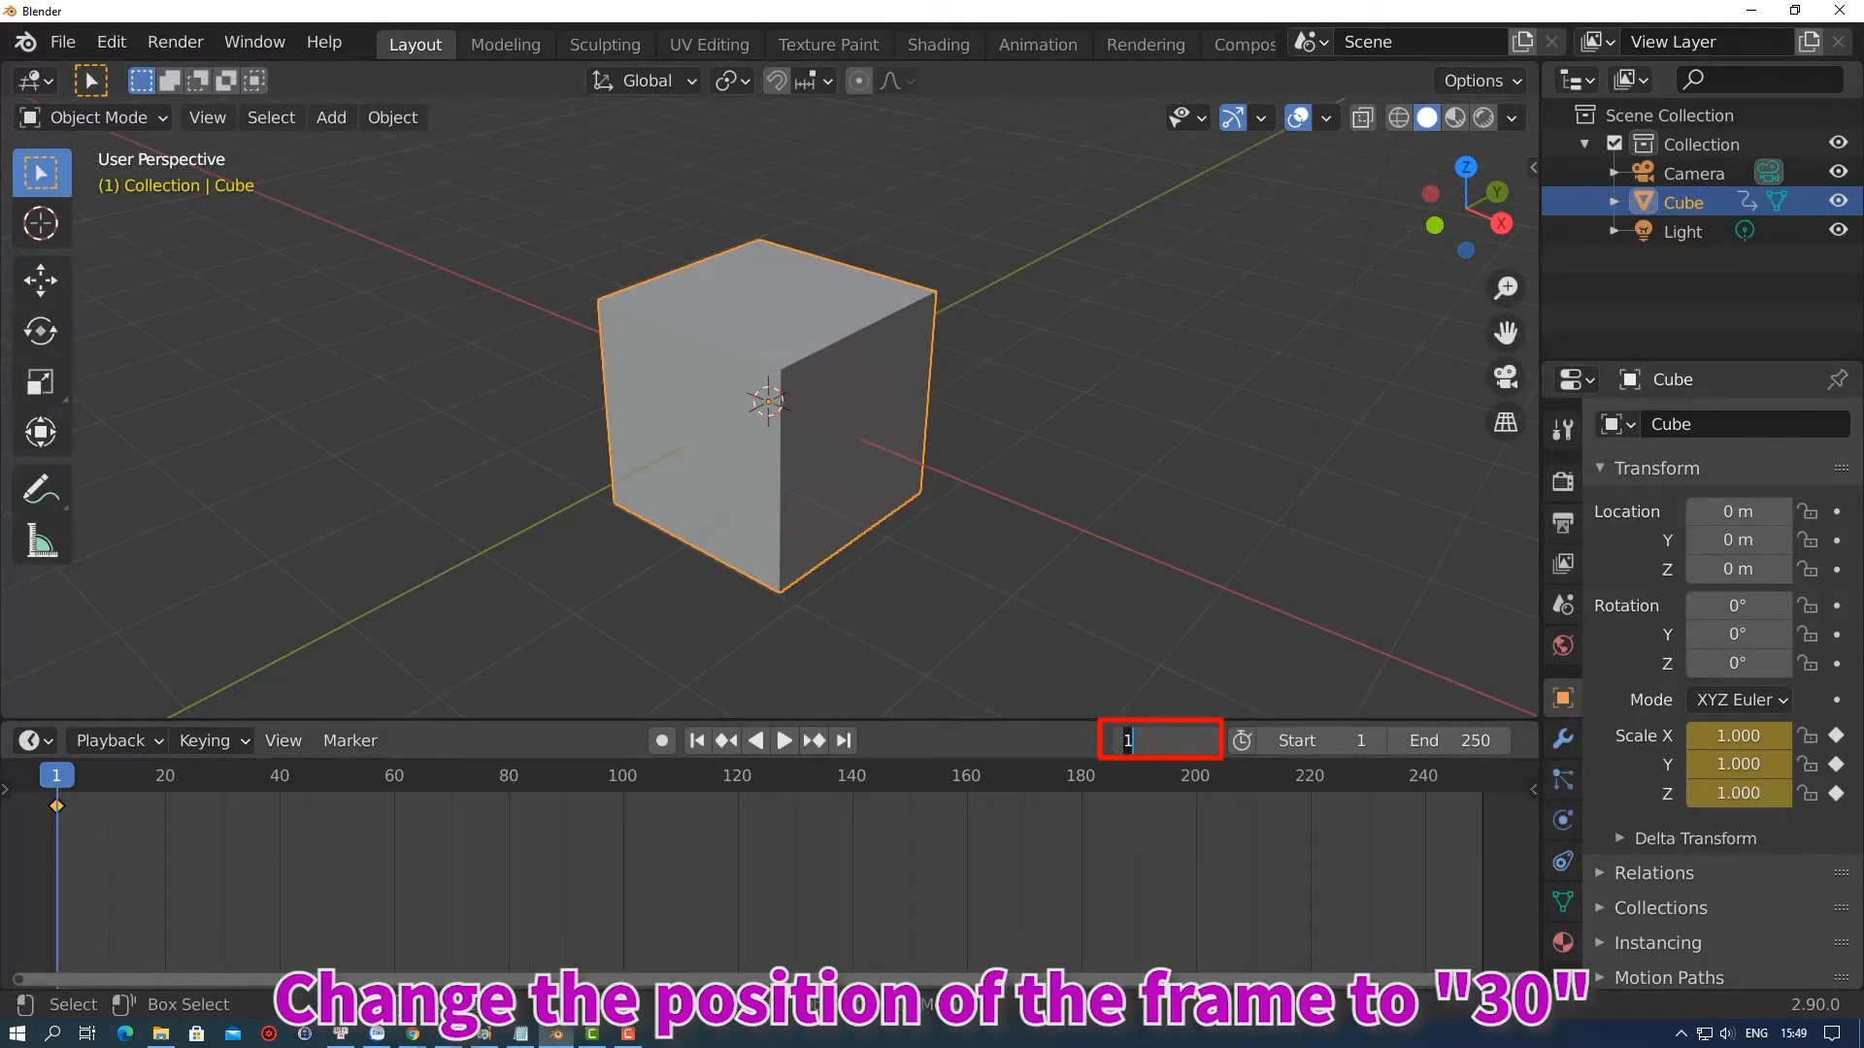
pyautogui.write('30')
pyautogui.press('Return')
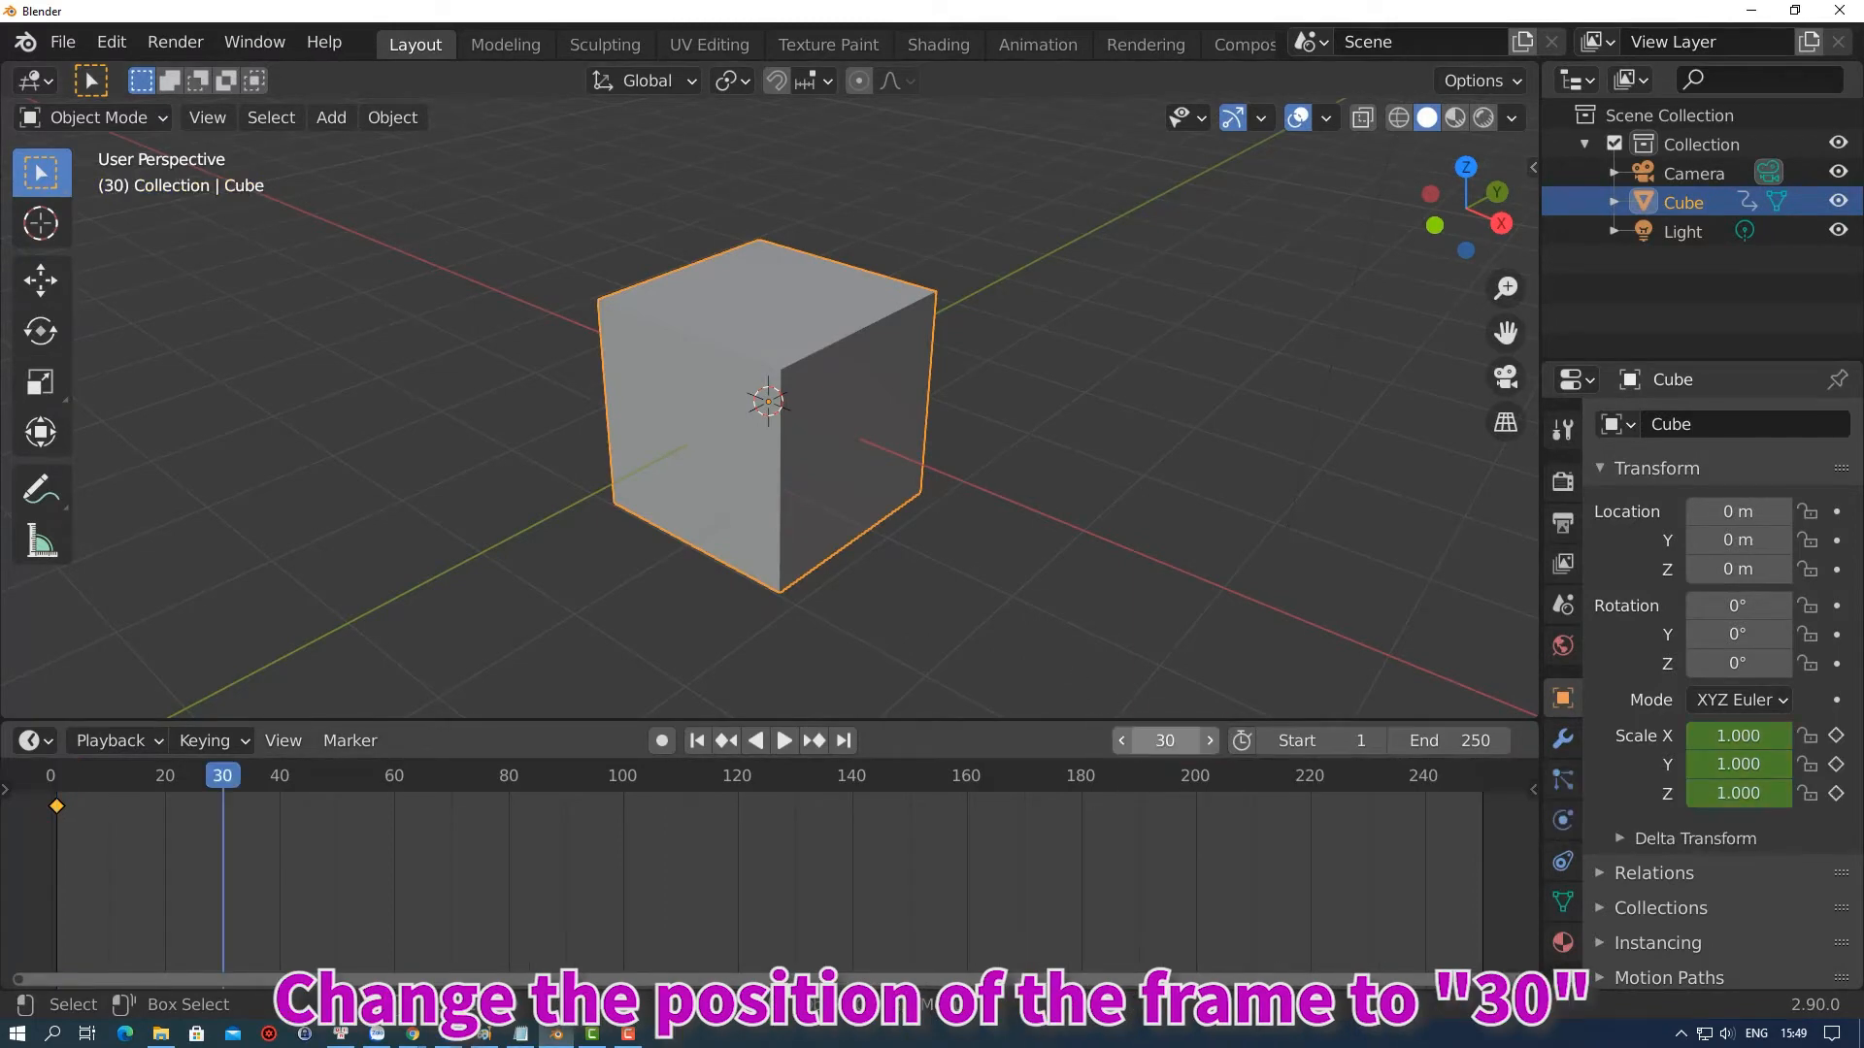
pyautogui.click(1737, 738)
pyautogui.write('0.5')
pyautogui.press('Tab')
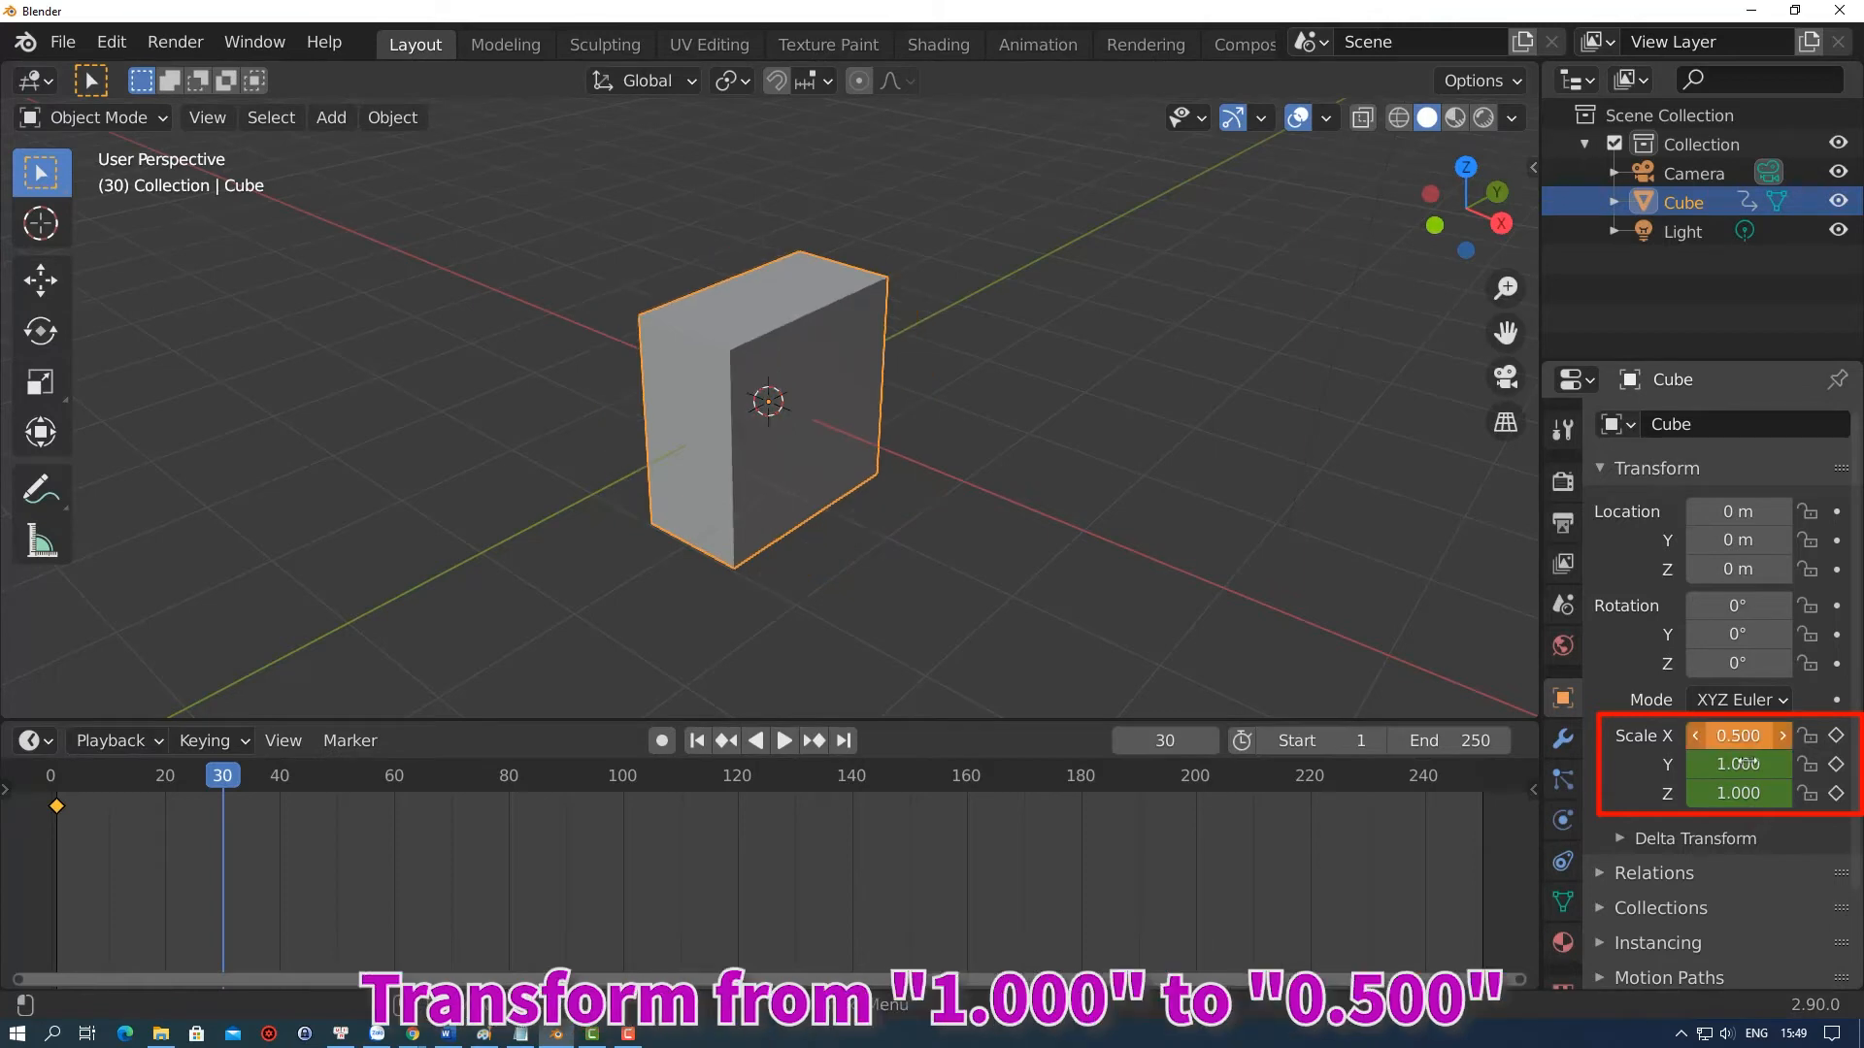
pyautogui.write('0.5')
pyautogui.press('Tab')
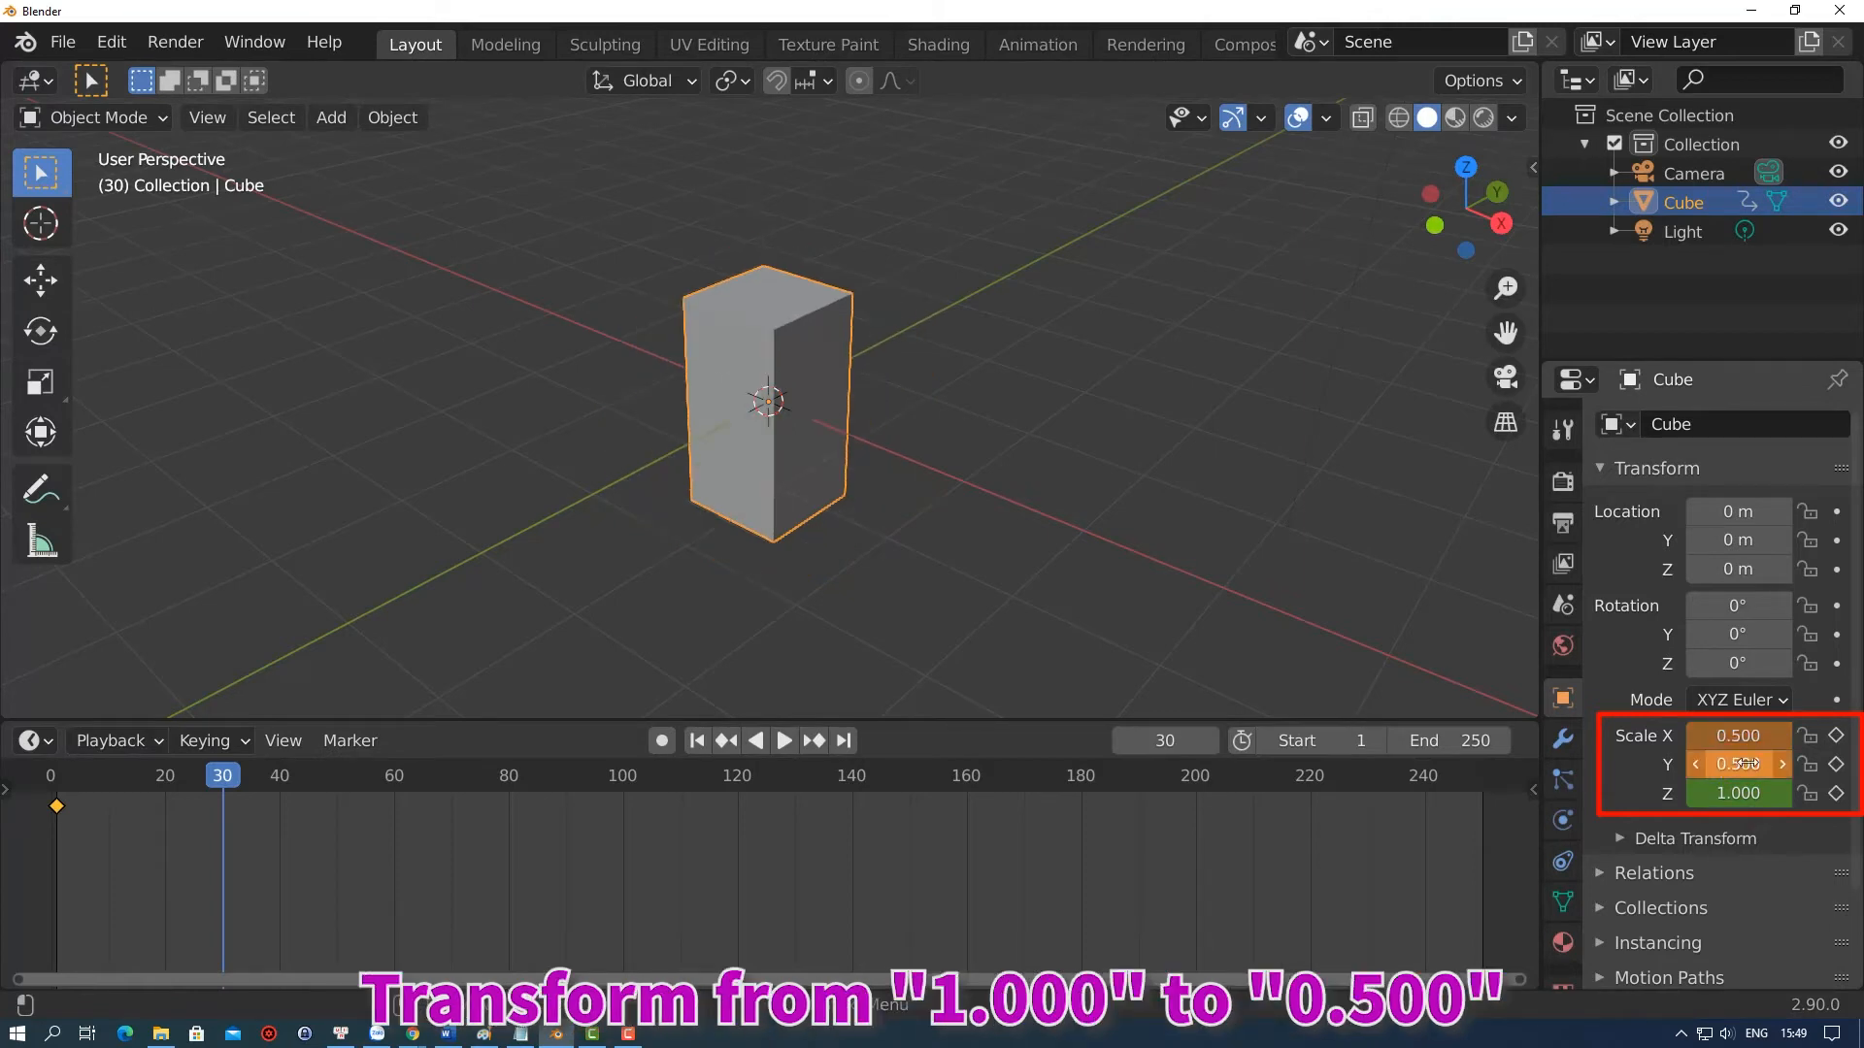
pyautogui.write('0.')
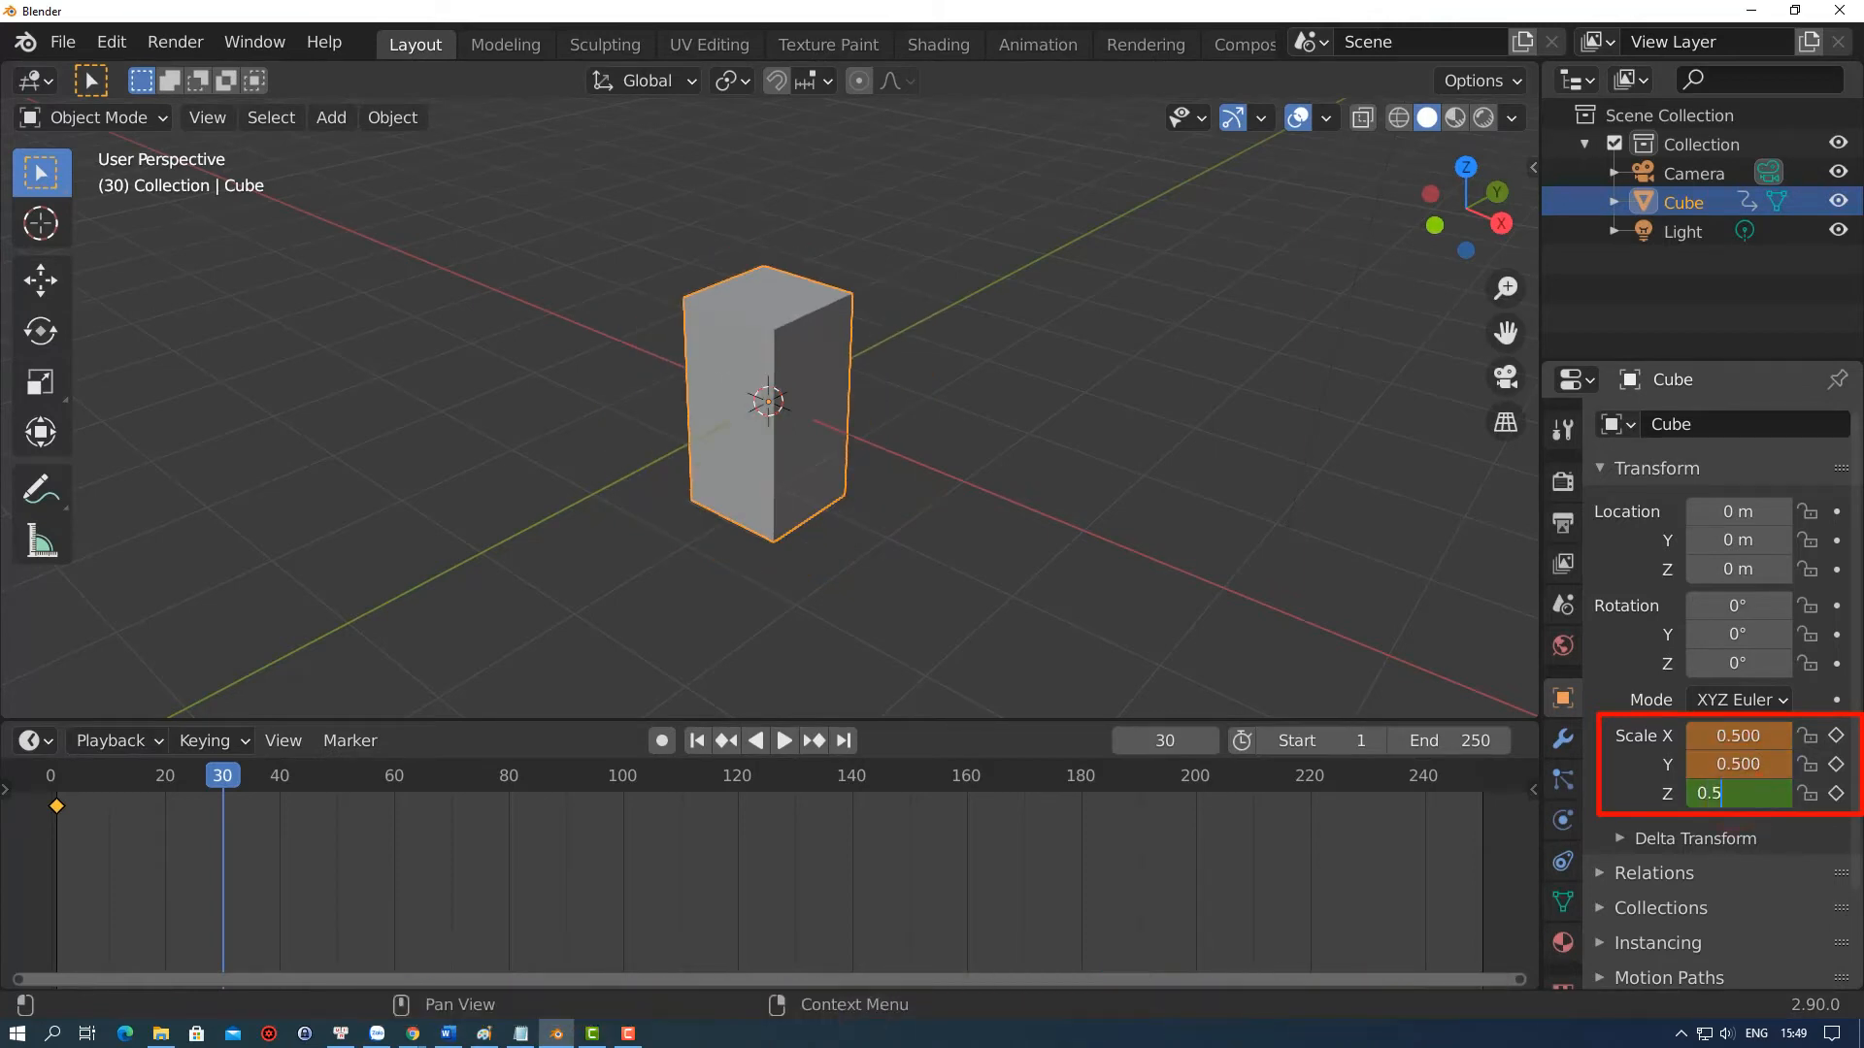
pyautogui.write('5')
pyautogui.press('Return')
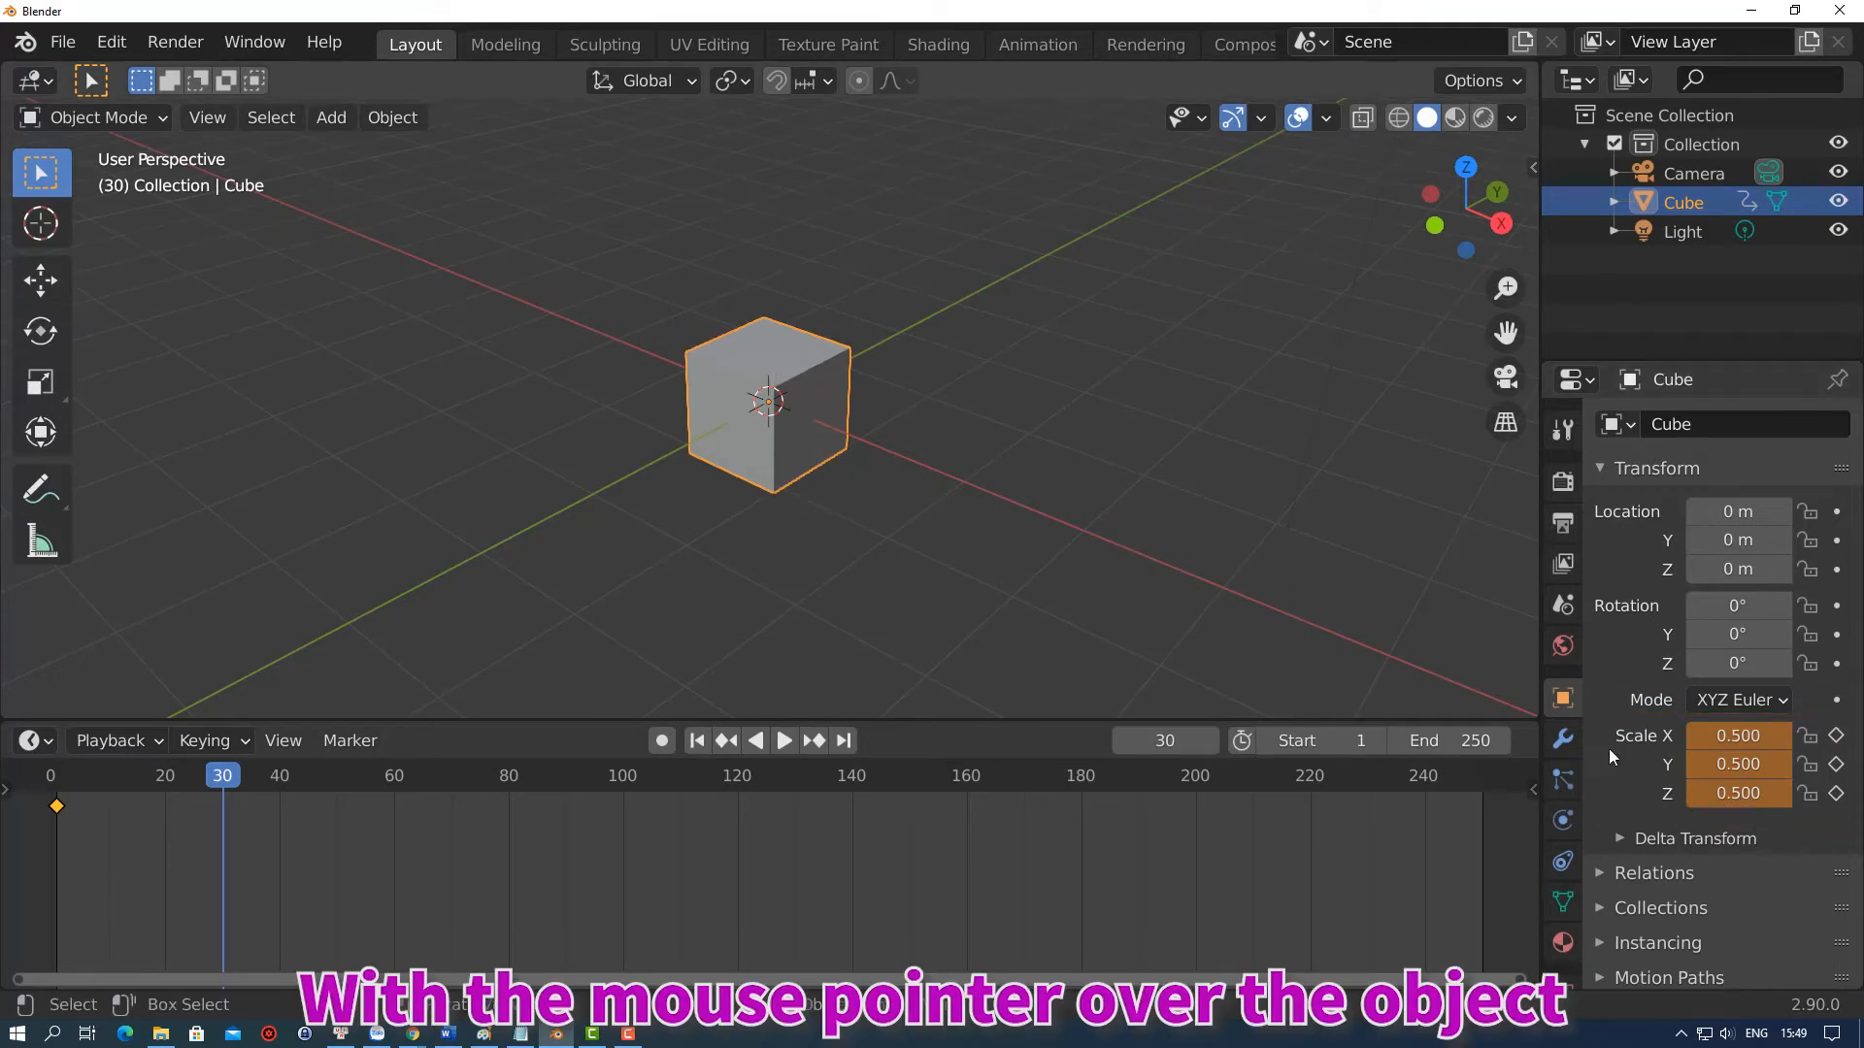
pyautogui.press('i')
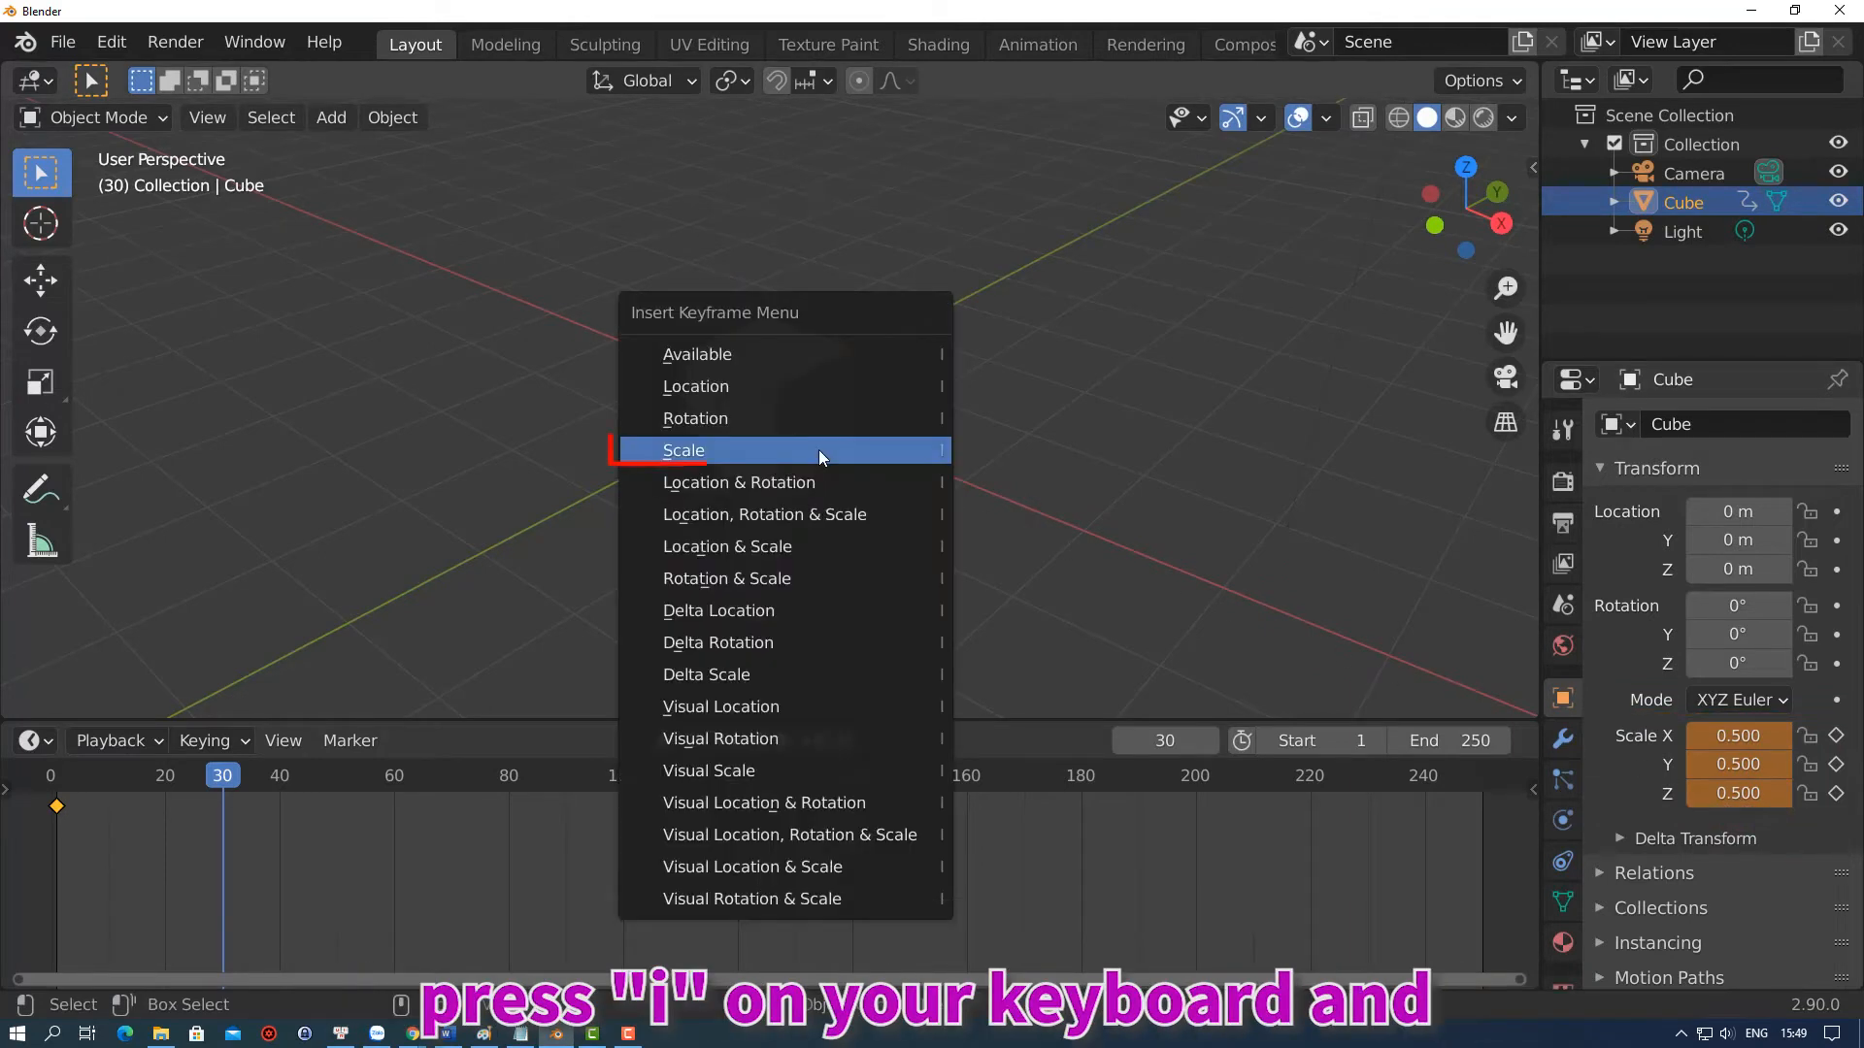
pyautogui.click(818, 451)
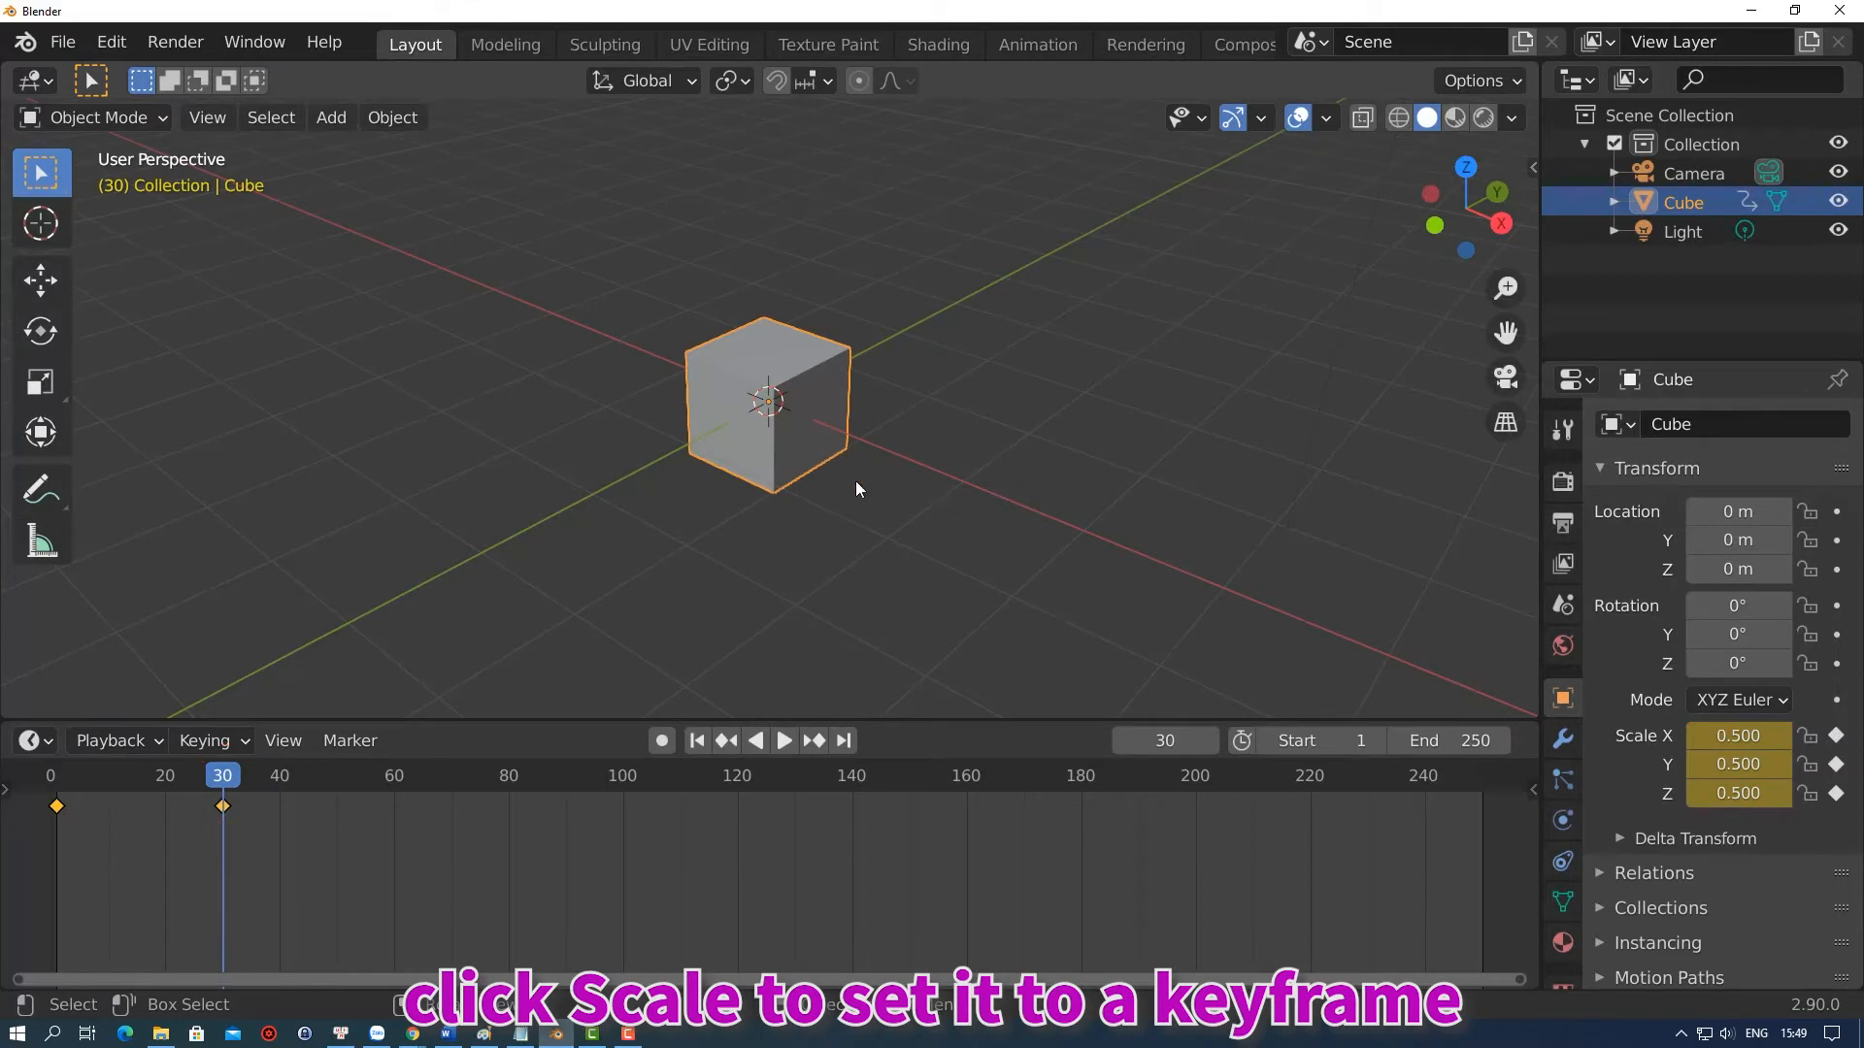
# At frame 60, return the cube's X, Y and Z scale to 1 and insert a Scale keyframe
pyautogui.click(1158, 740)
pyautogui.write('60')
pyautogui.press('Return')
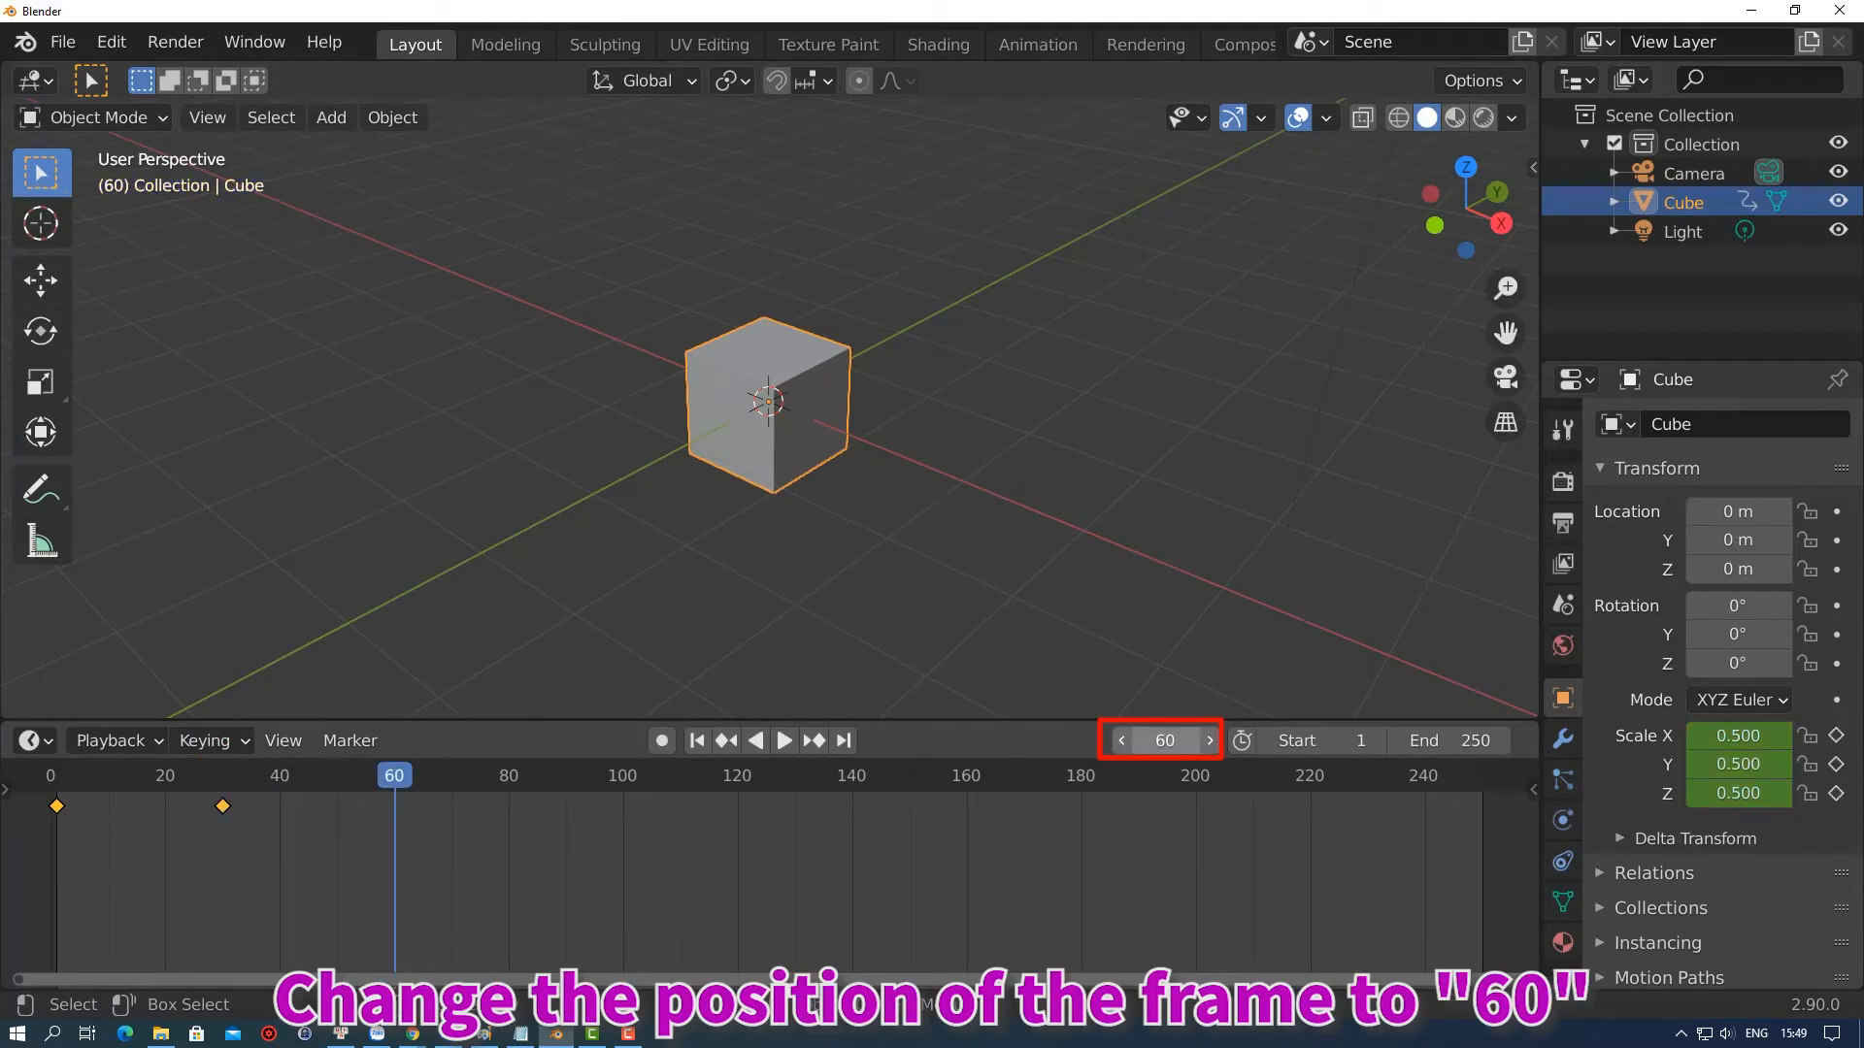
pyautogui.click(1738, 735)
pyautogui.write('1')
pyautogui.press('Return')
pyautogui.click(1737, 764)
pyautogui.write('1')
pyautogui.press('Return')
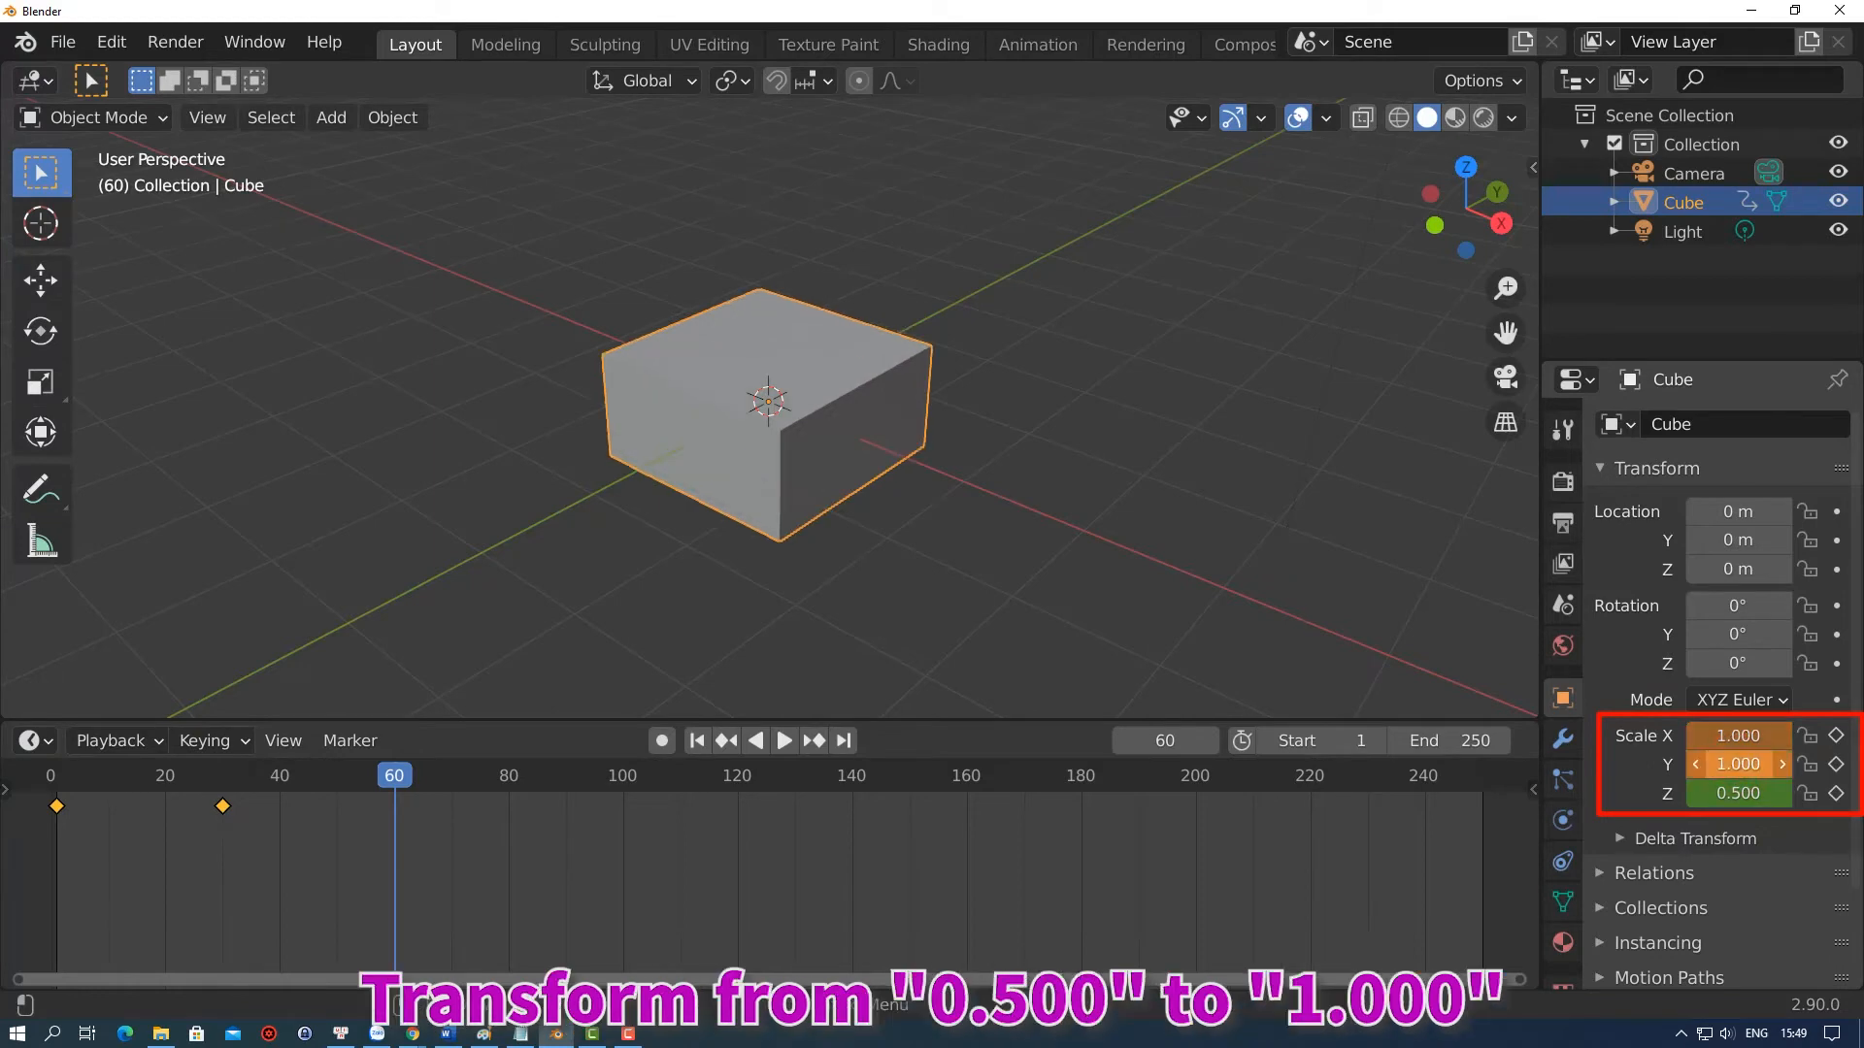
pyautogui.click(1727, 793)
pyautogui.write('1')
pyautogui.press('Return')
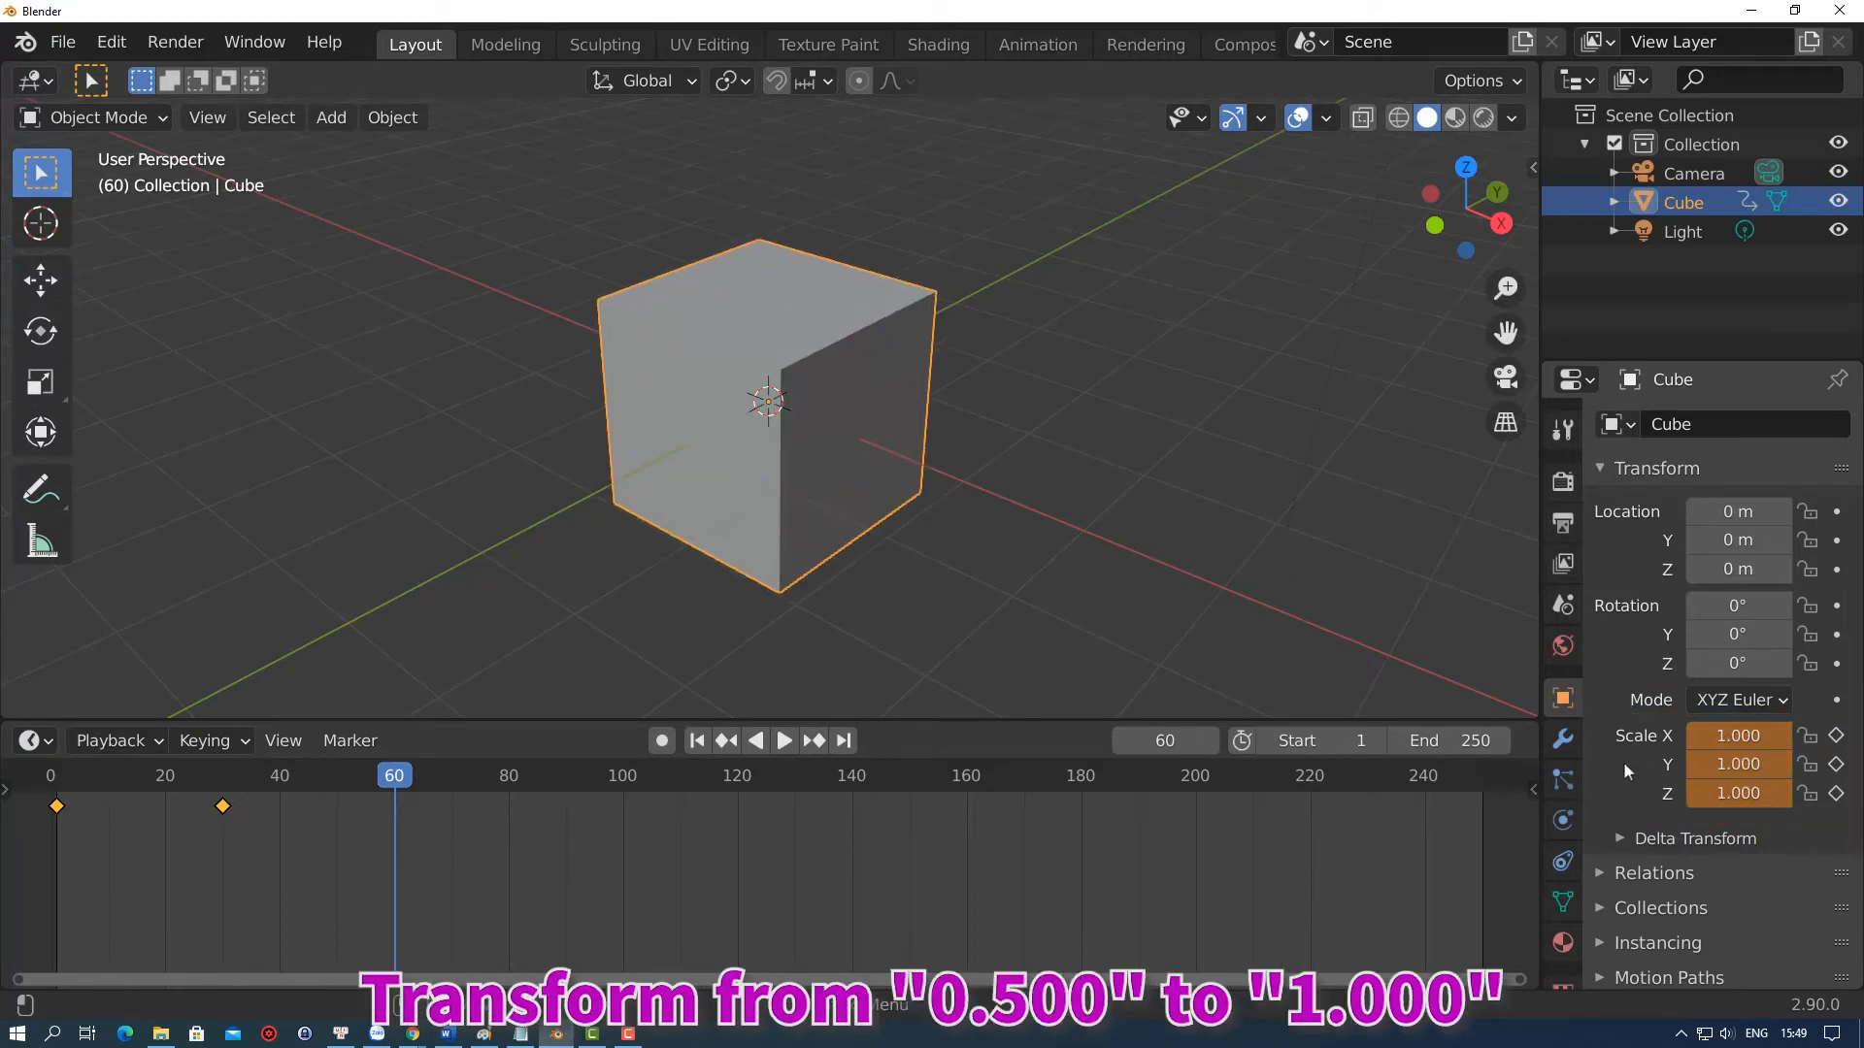
pyautogui.press('i')
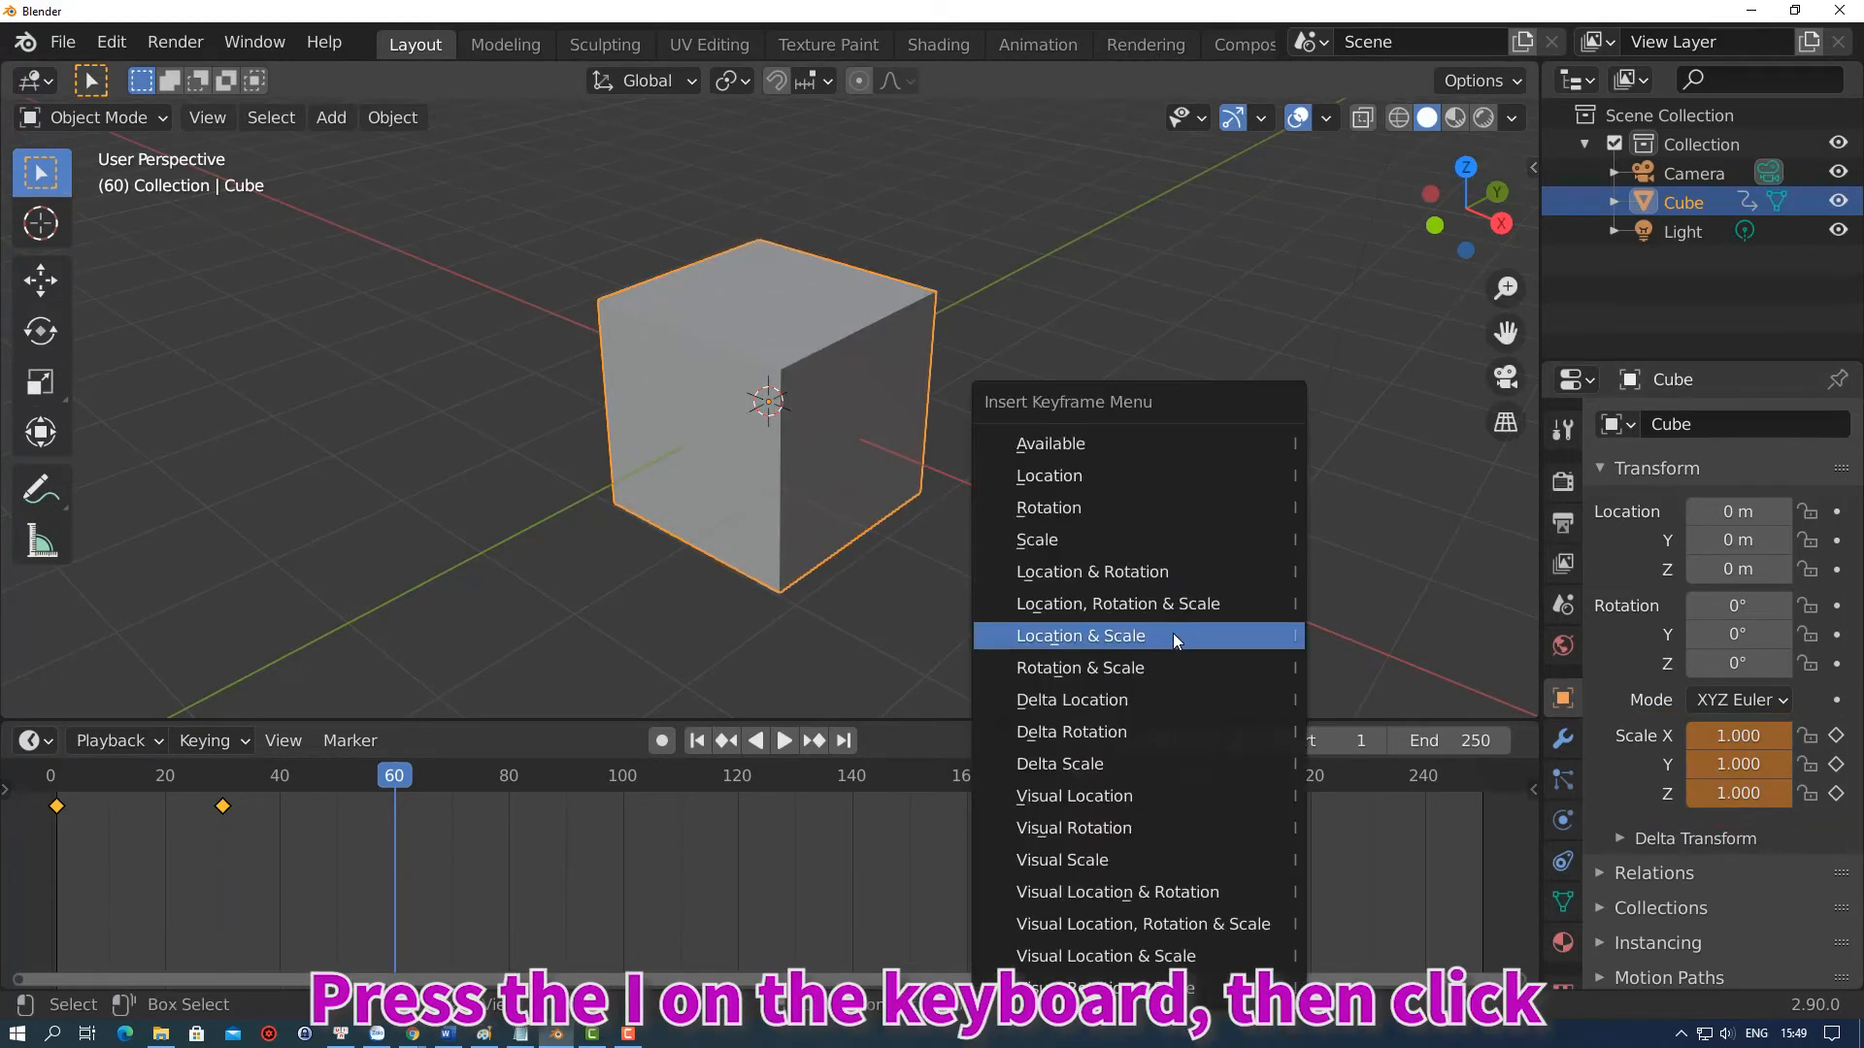
pyautogui.click(1169, 551)
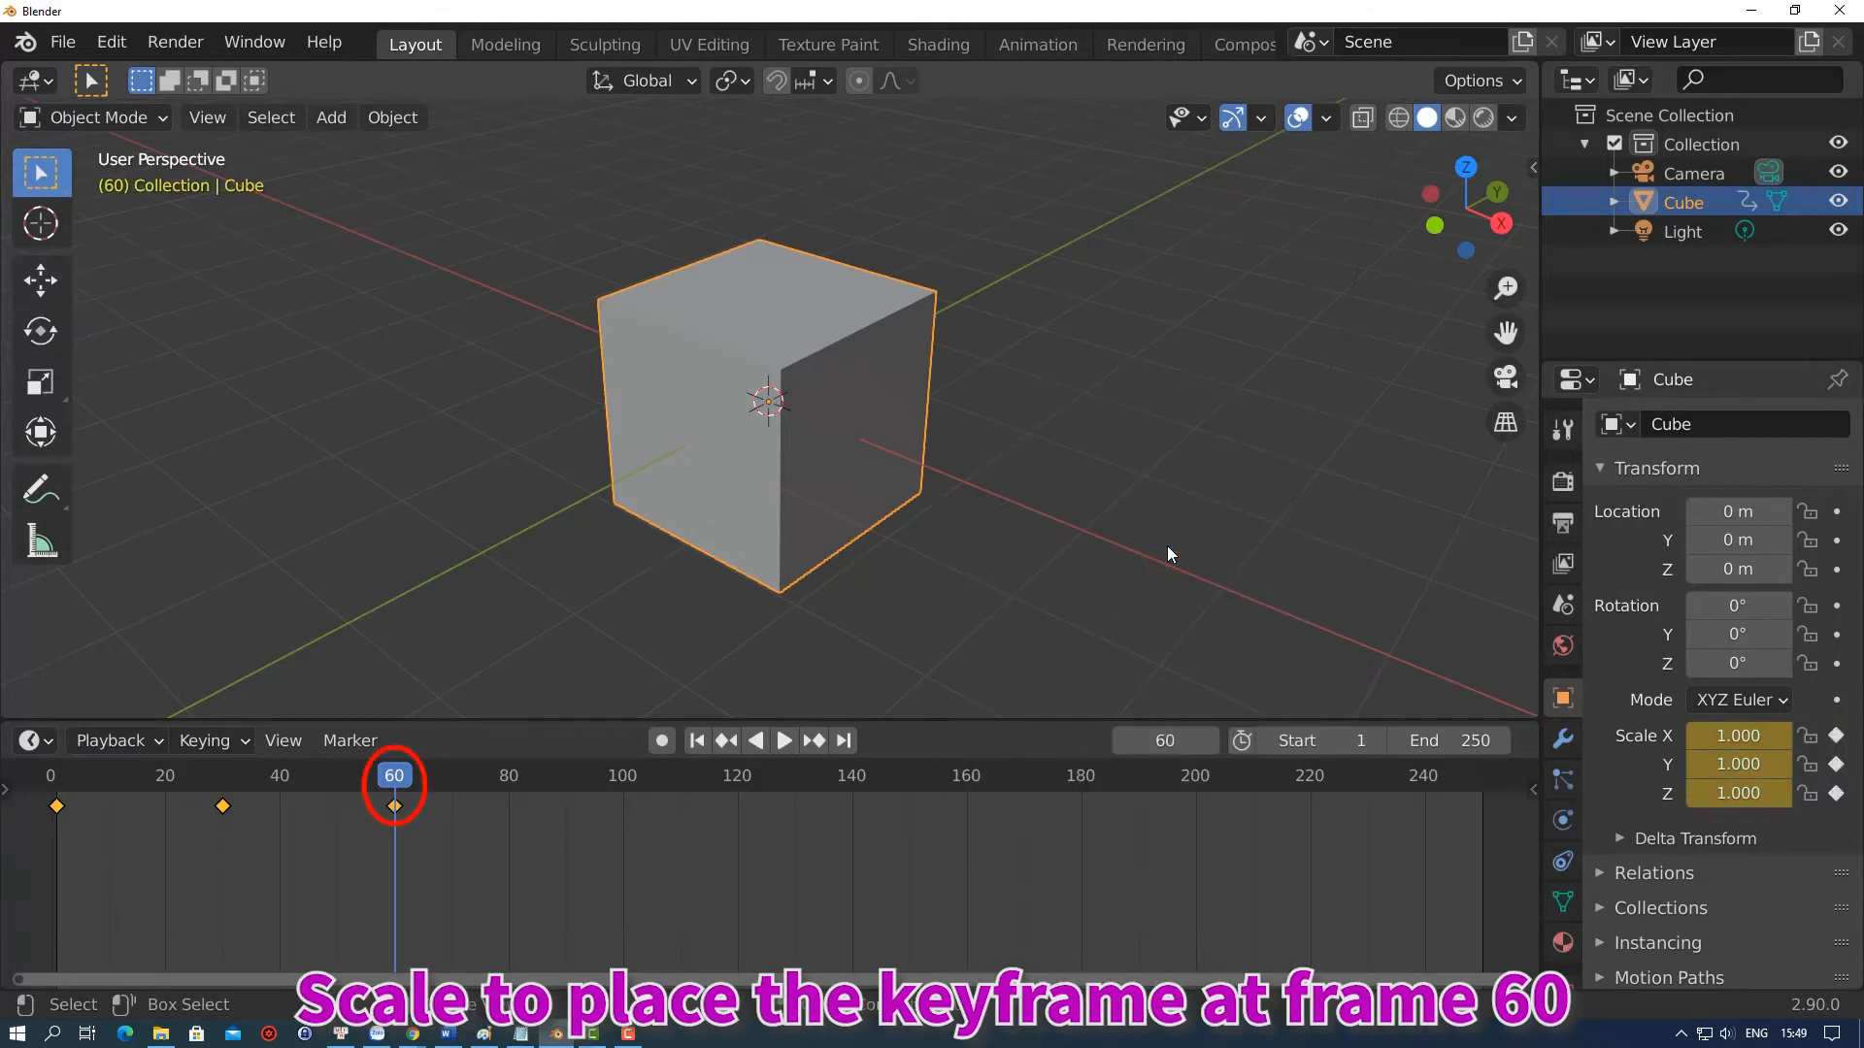
# Set the animation's end frame to 60 and play the shrinking animation through the camera
pyautogui.click(1468, 740)
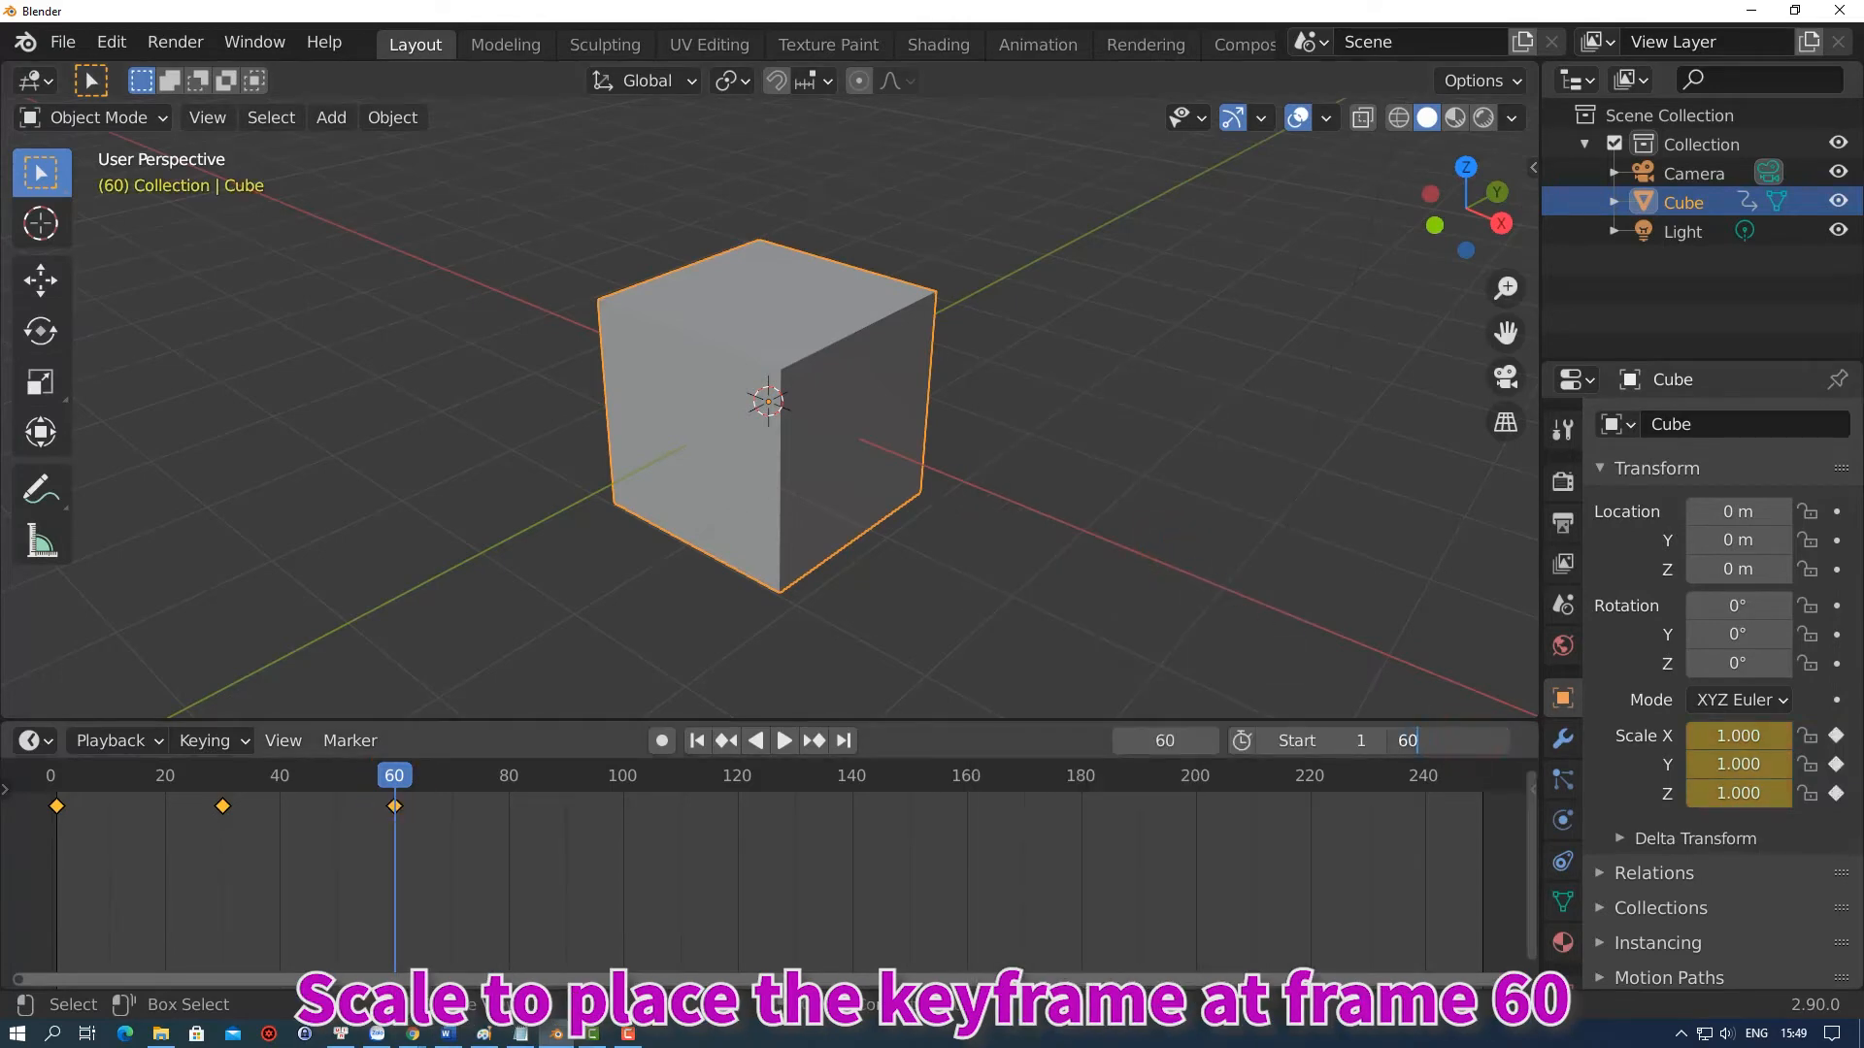
pyautogui.press('Return')
pyautogui.press('KP_0')
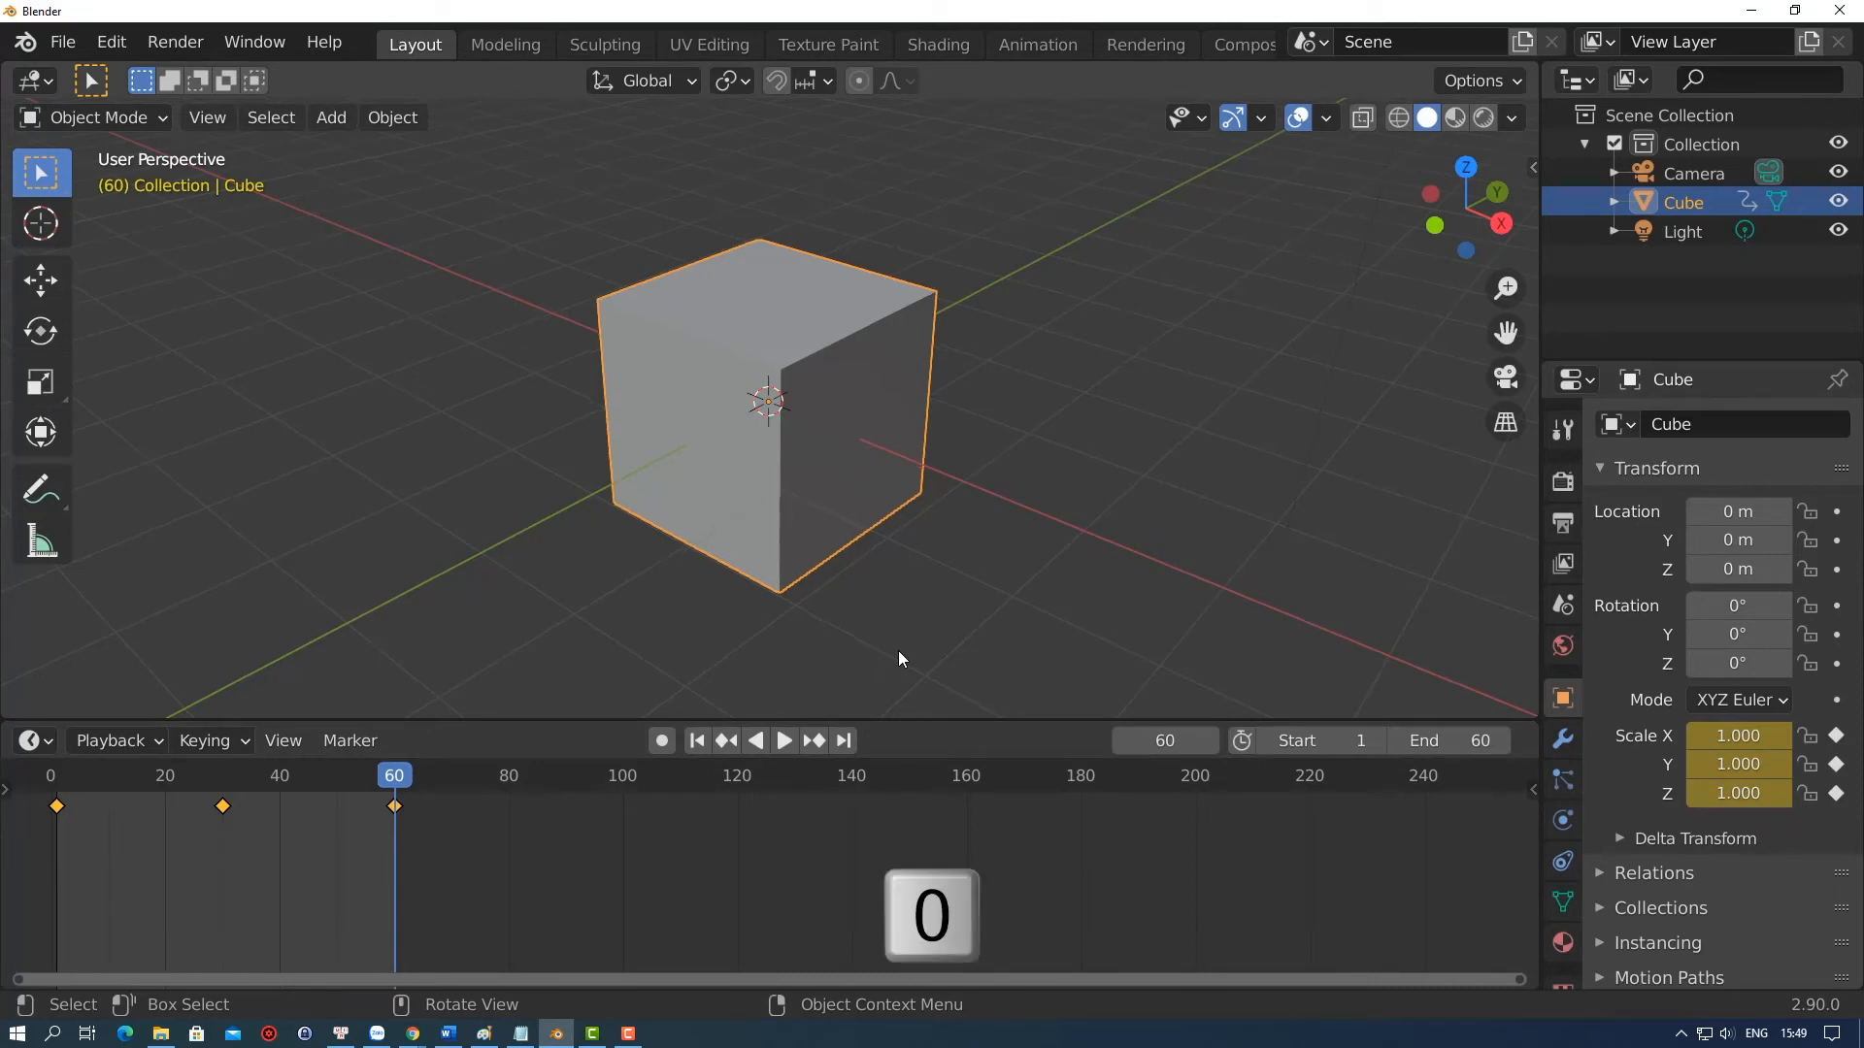
pyautogui.press('space')
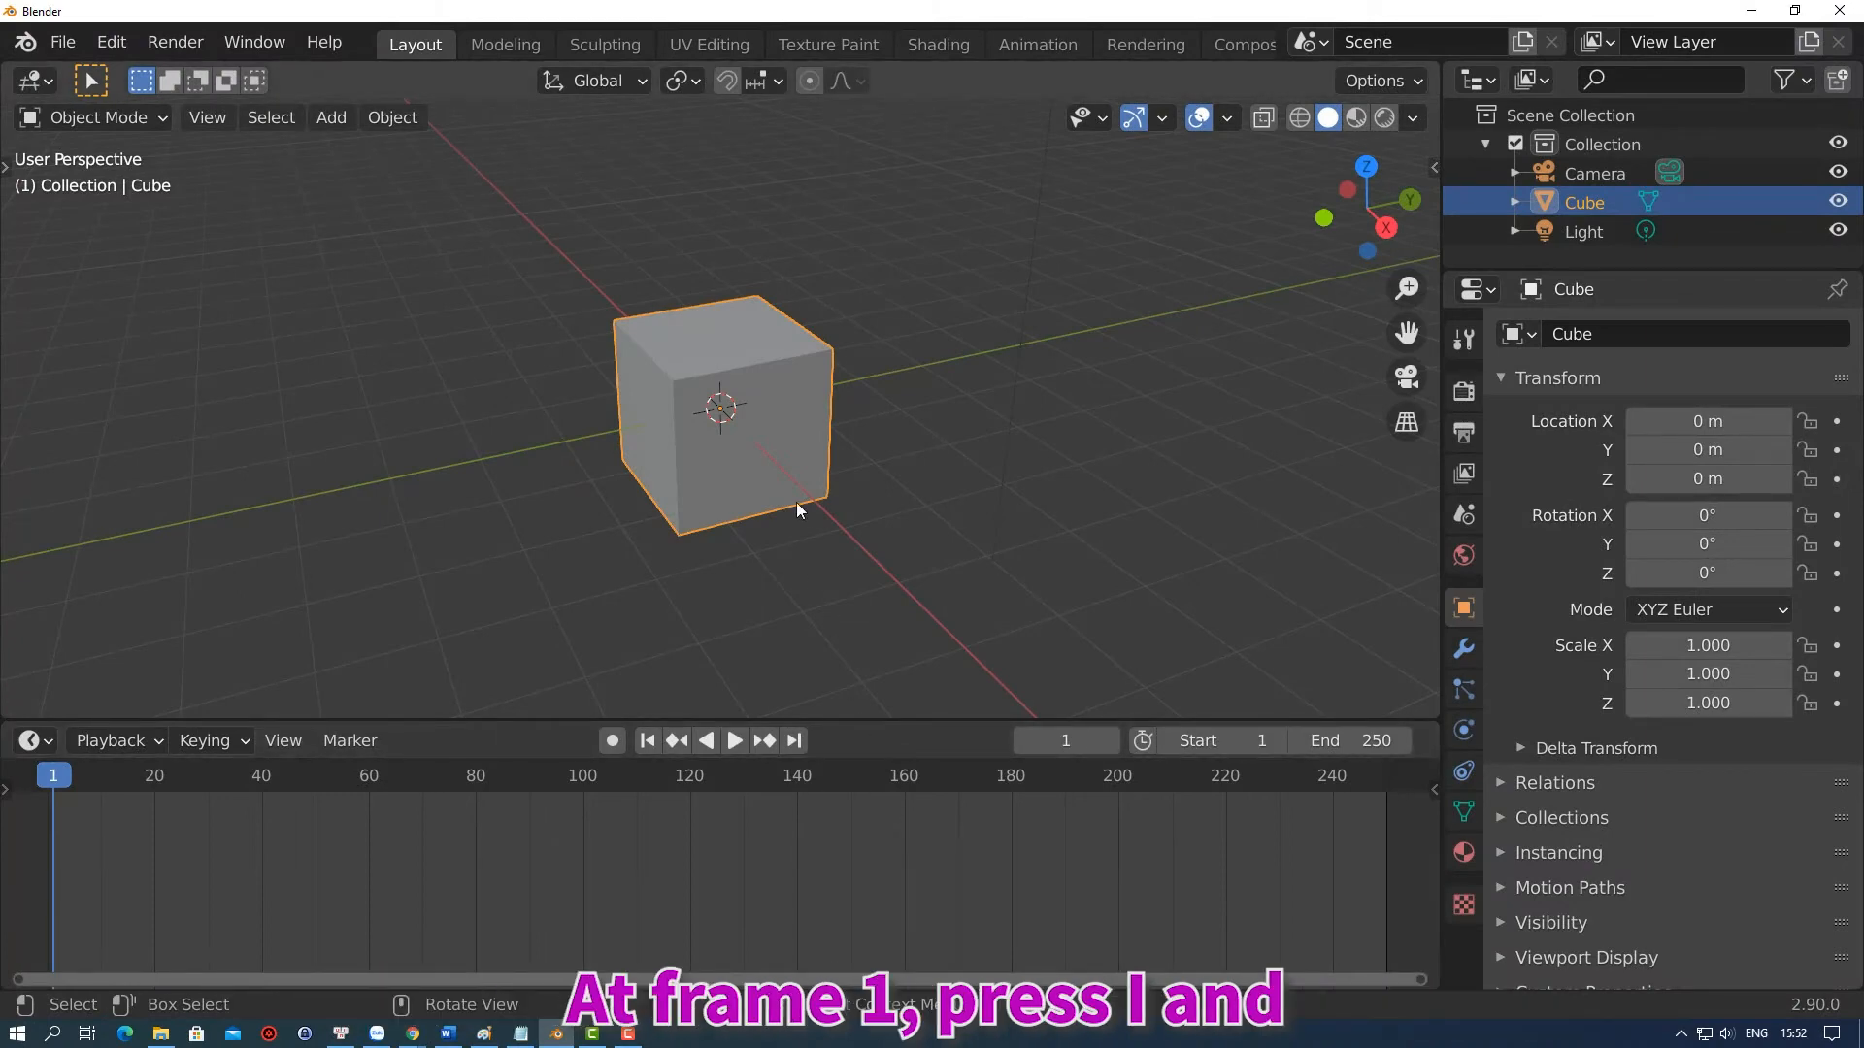
# Insert a Location keyframe for the cube at frame 1 and another at frame 20 with its Y location set to 10 m
pyautogui.press('i')
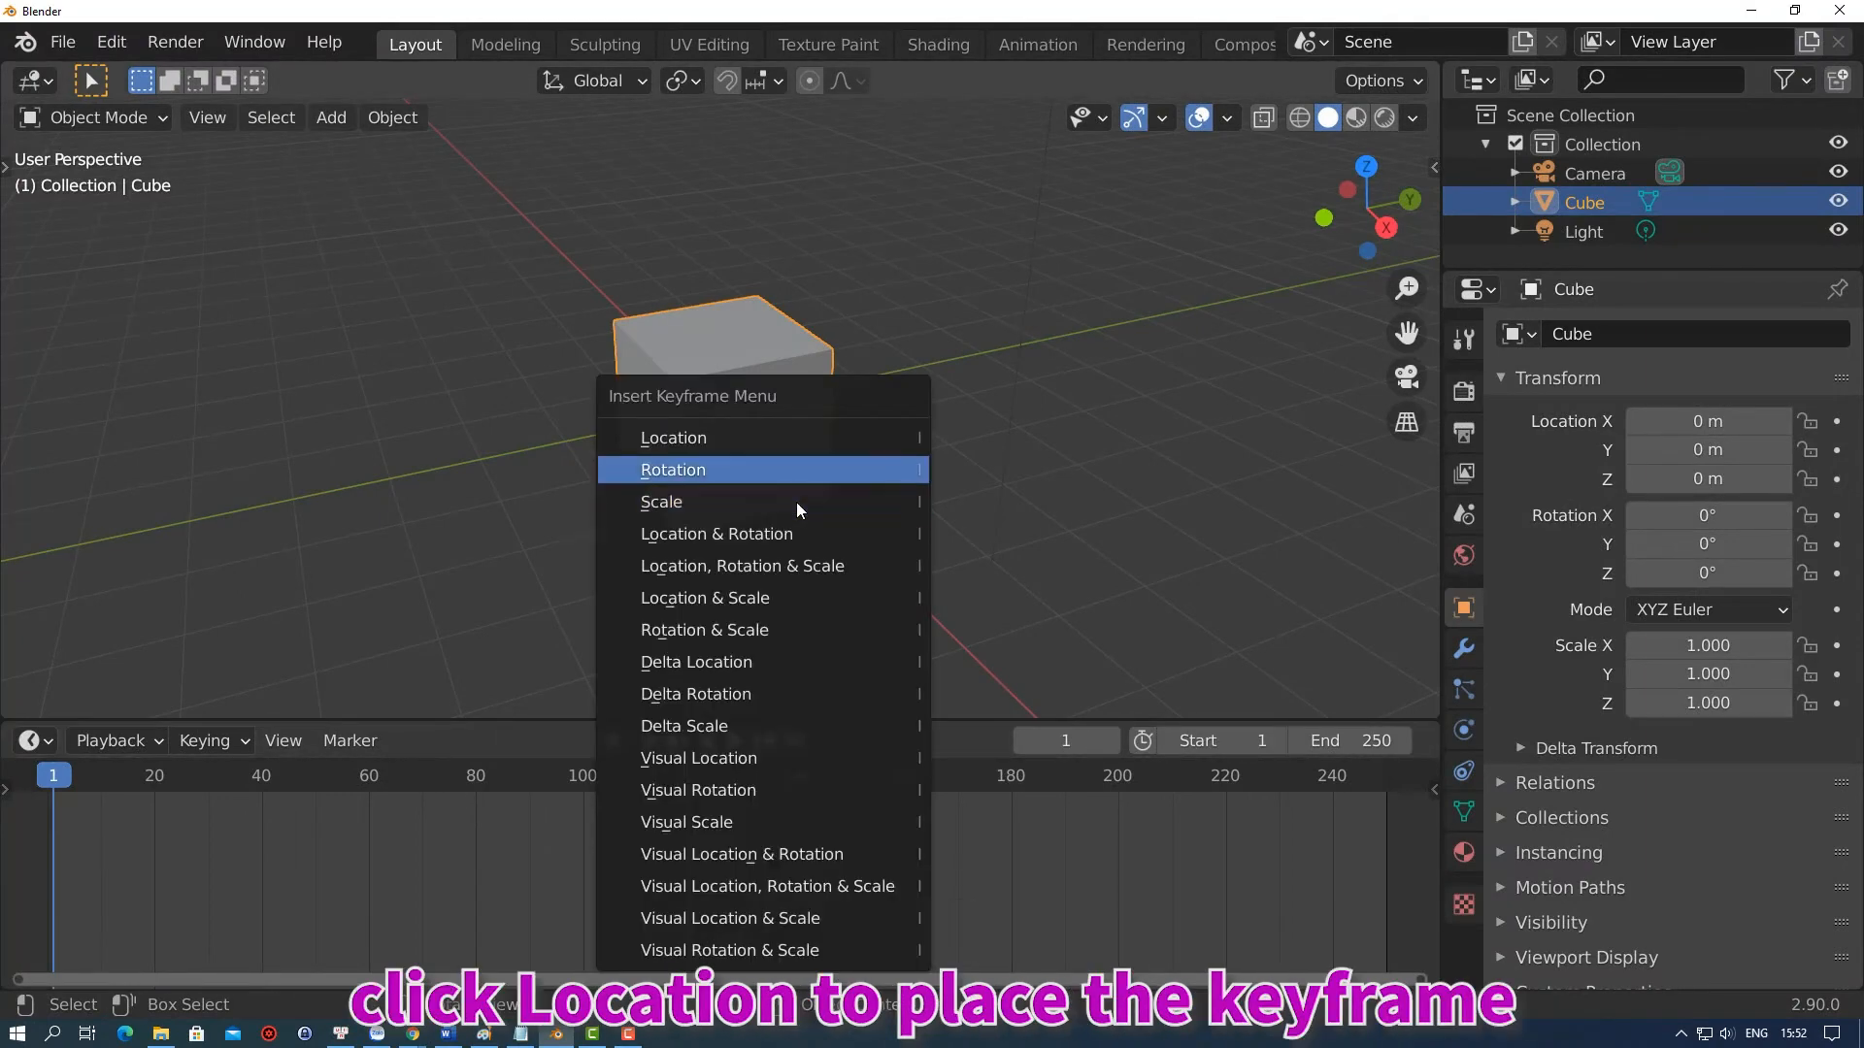
pyautogui.click(809, 440)
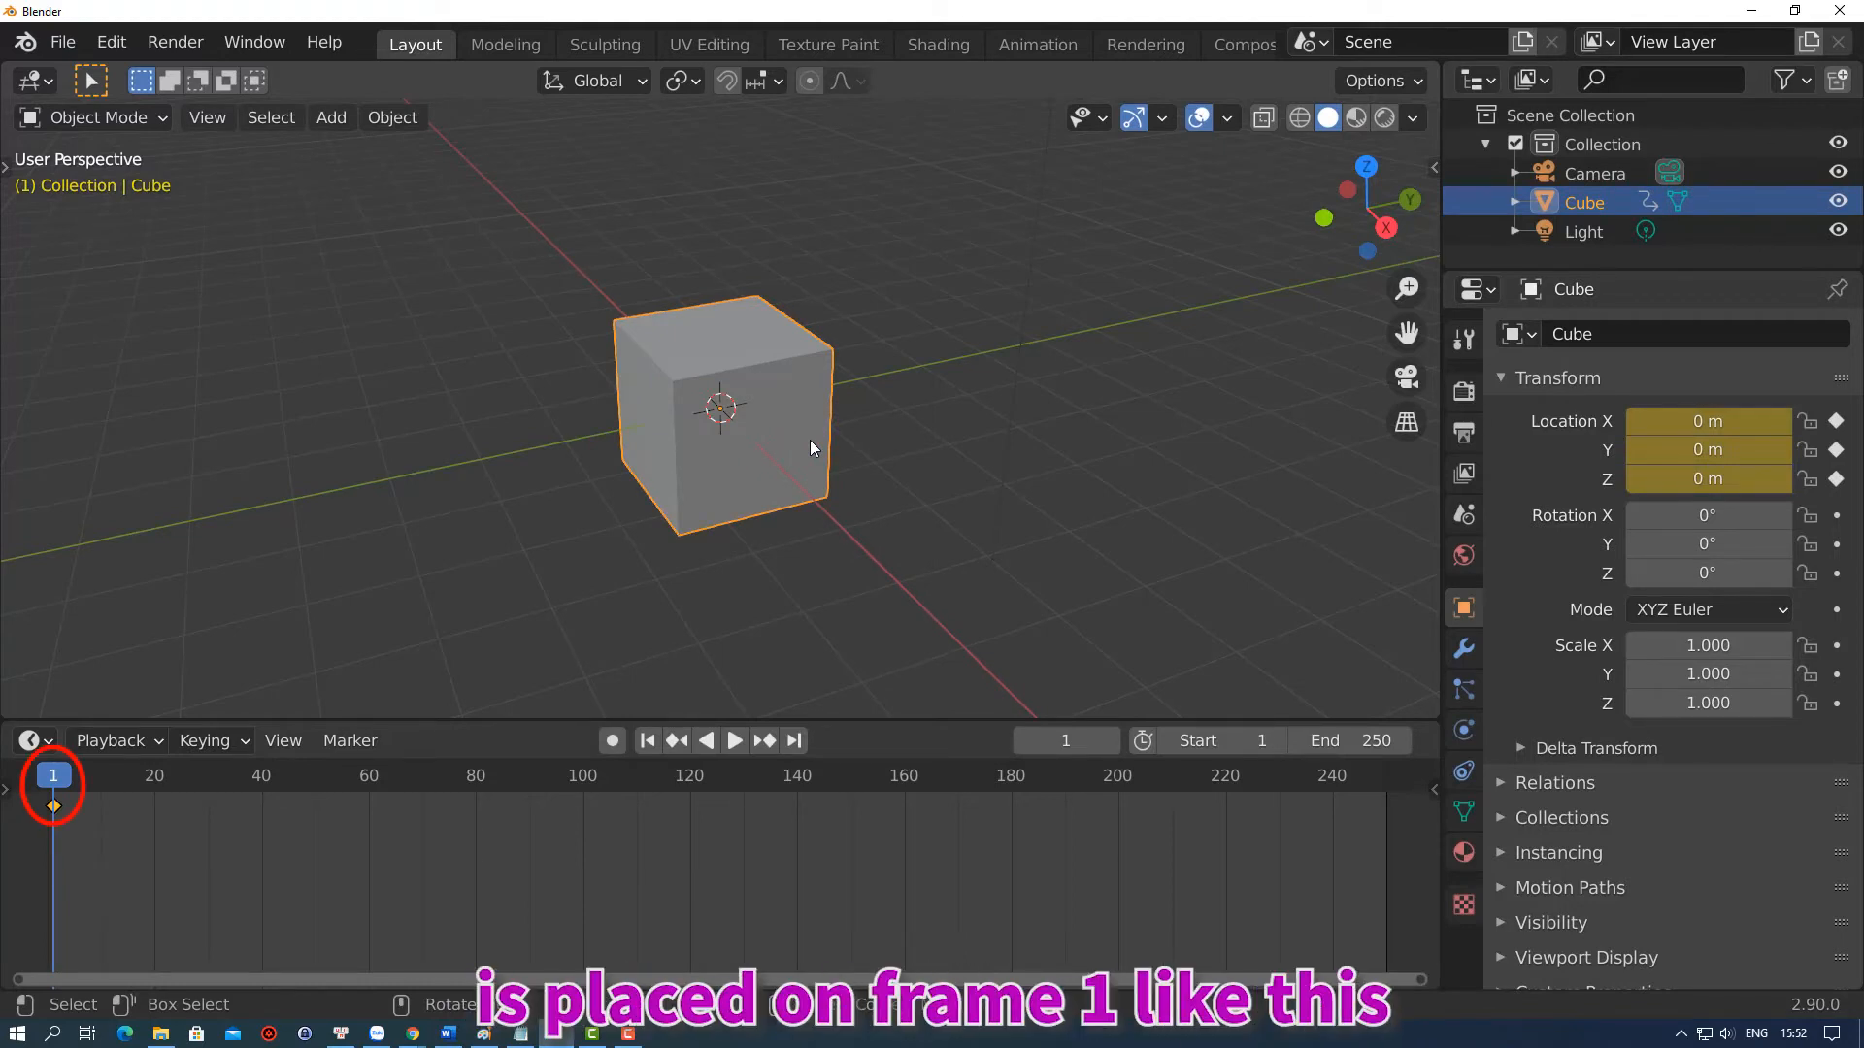
pyautogui.click(1065, 741)
pyautogui.write('20')
pyautogui.press('Return')
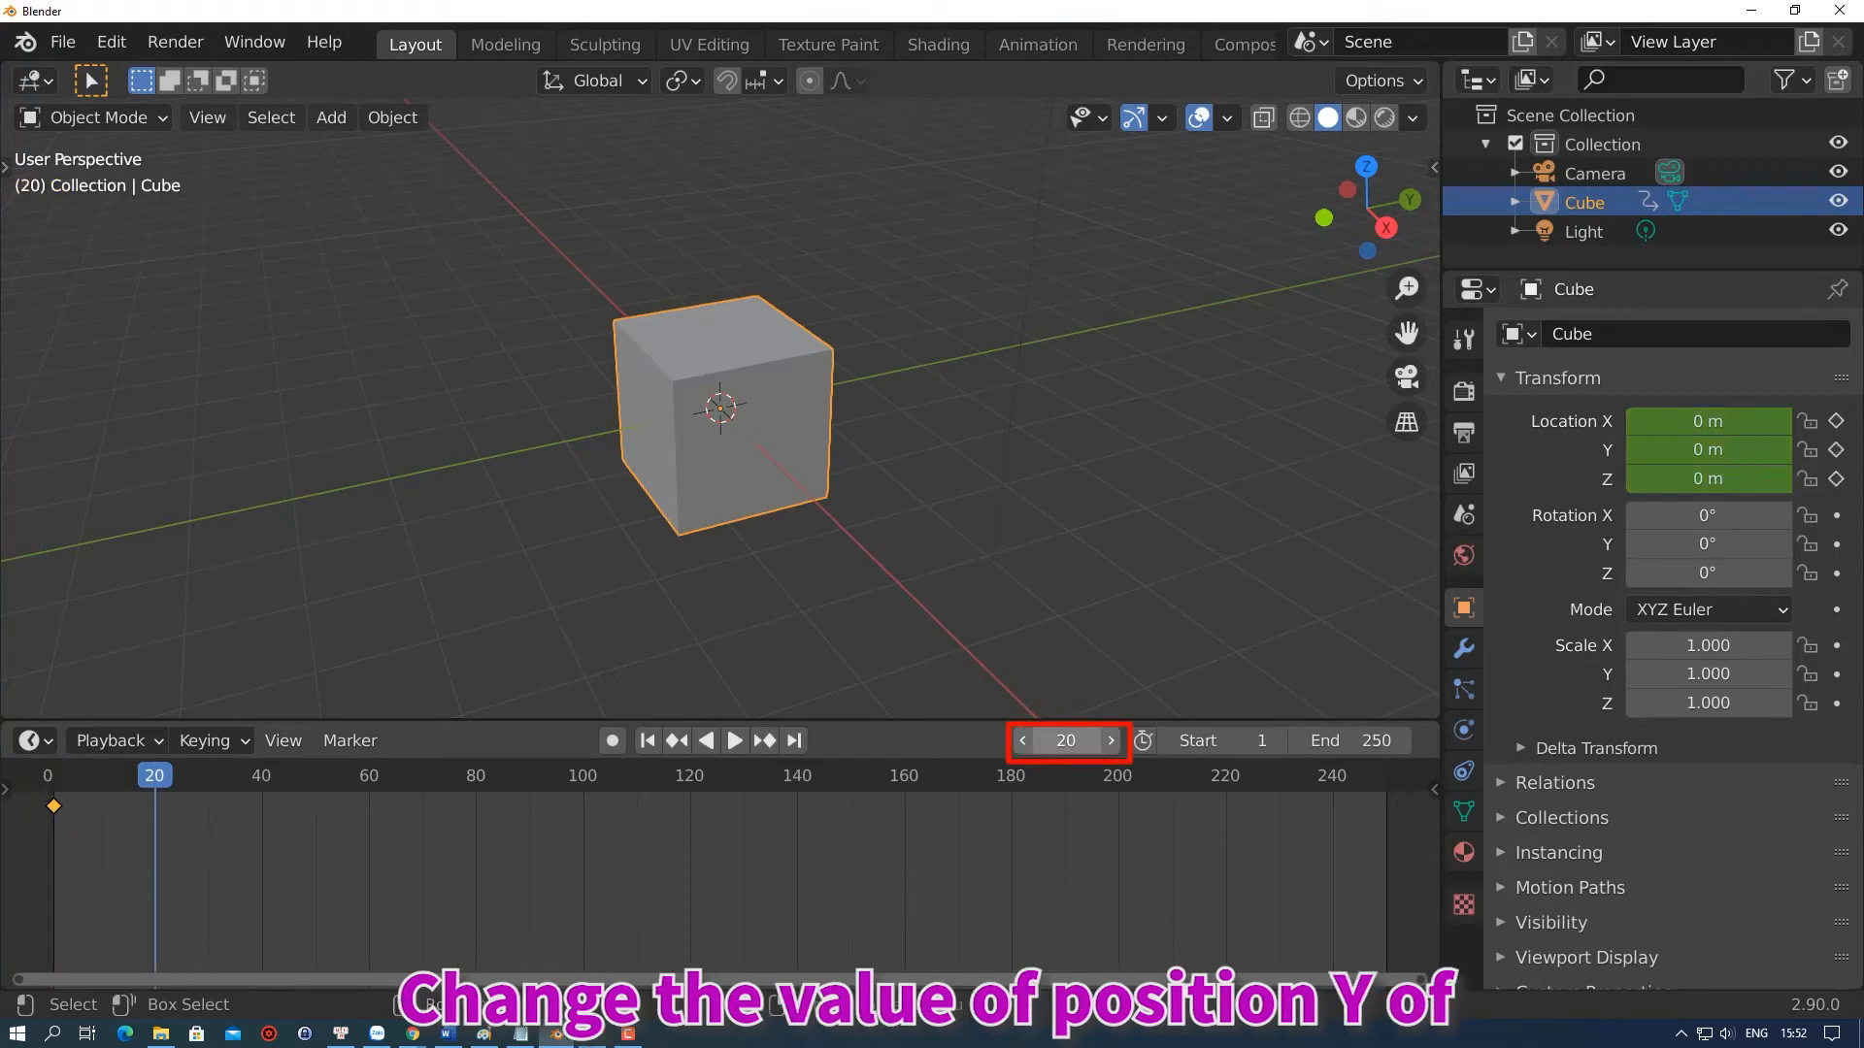
pyautogui.click(1700, 449)
pyautogui.write('10')
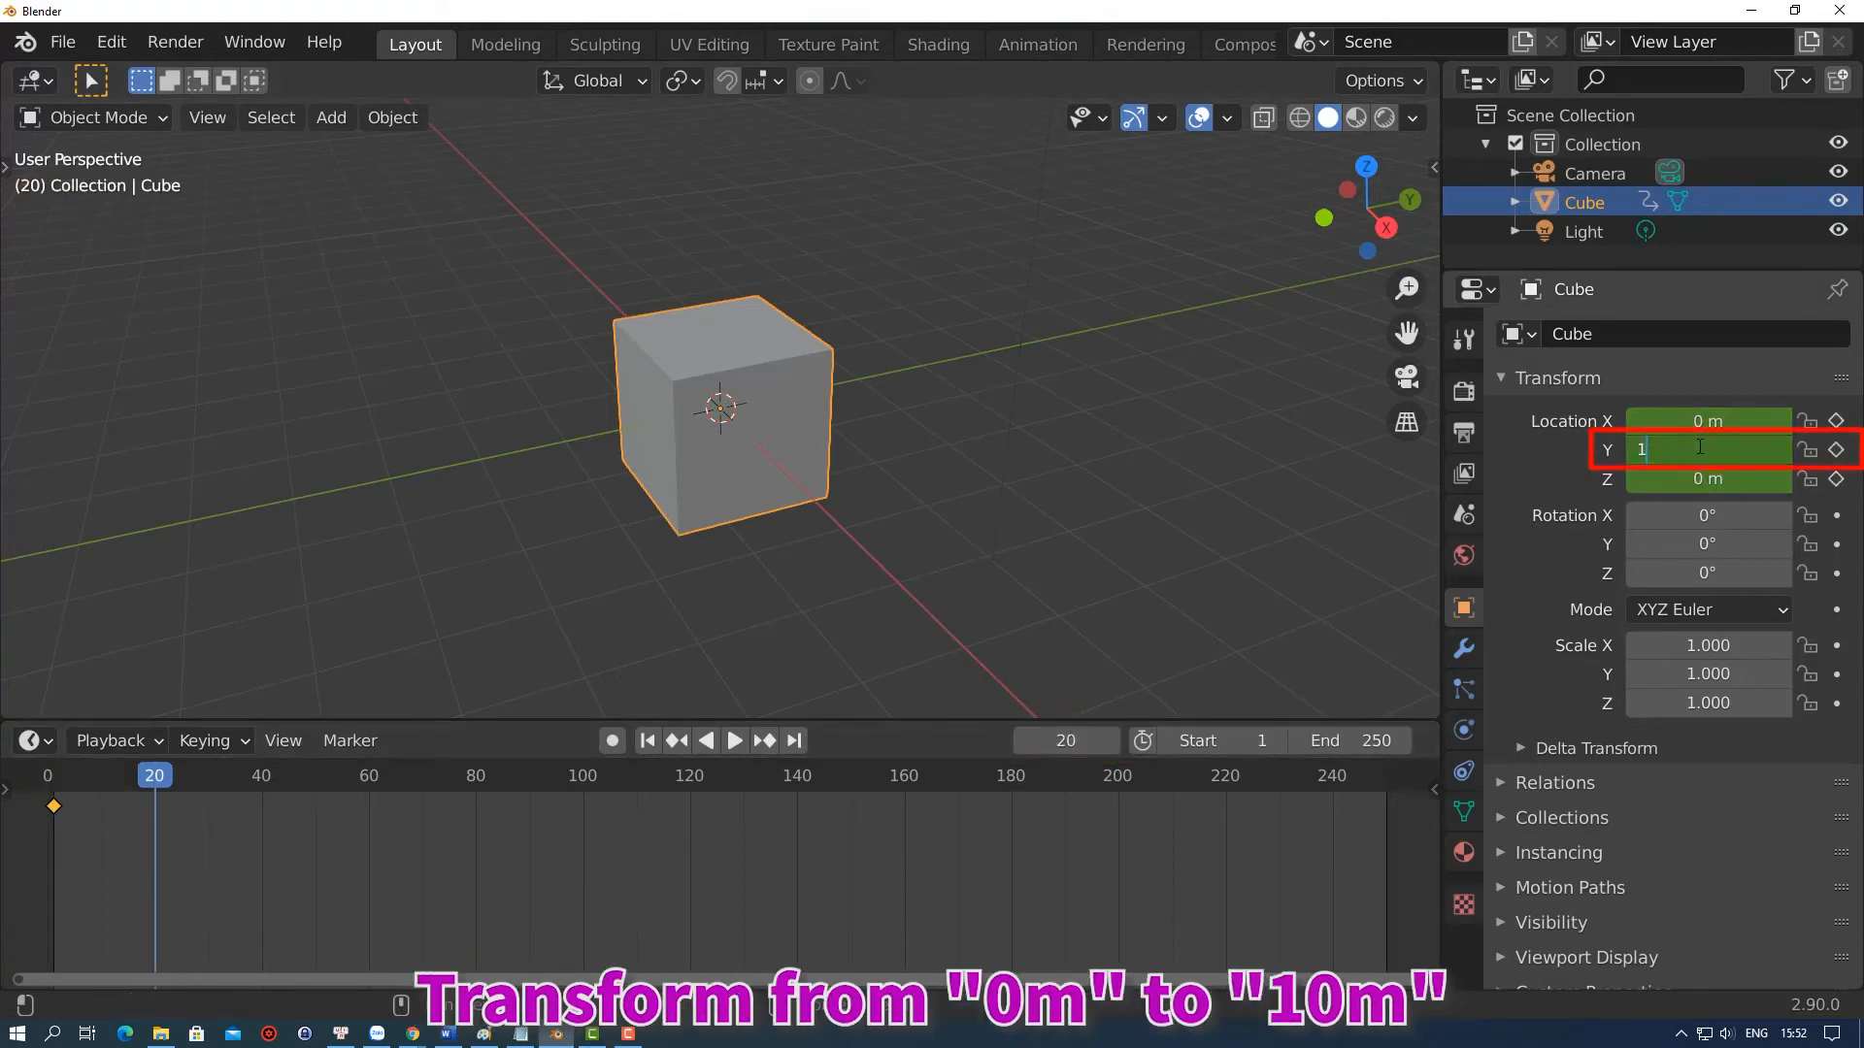
pyautogui.press('Return')
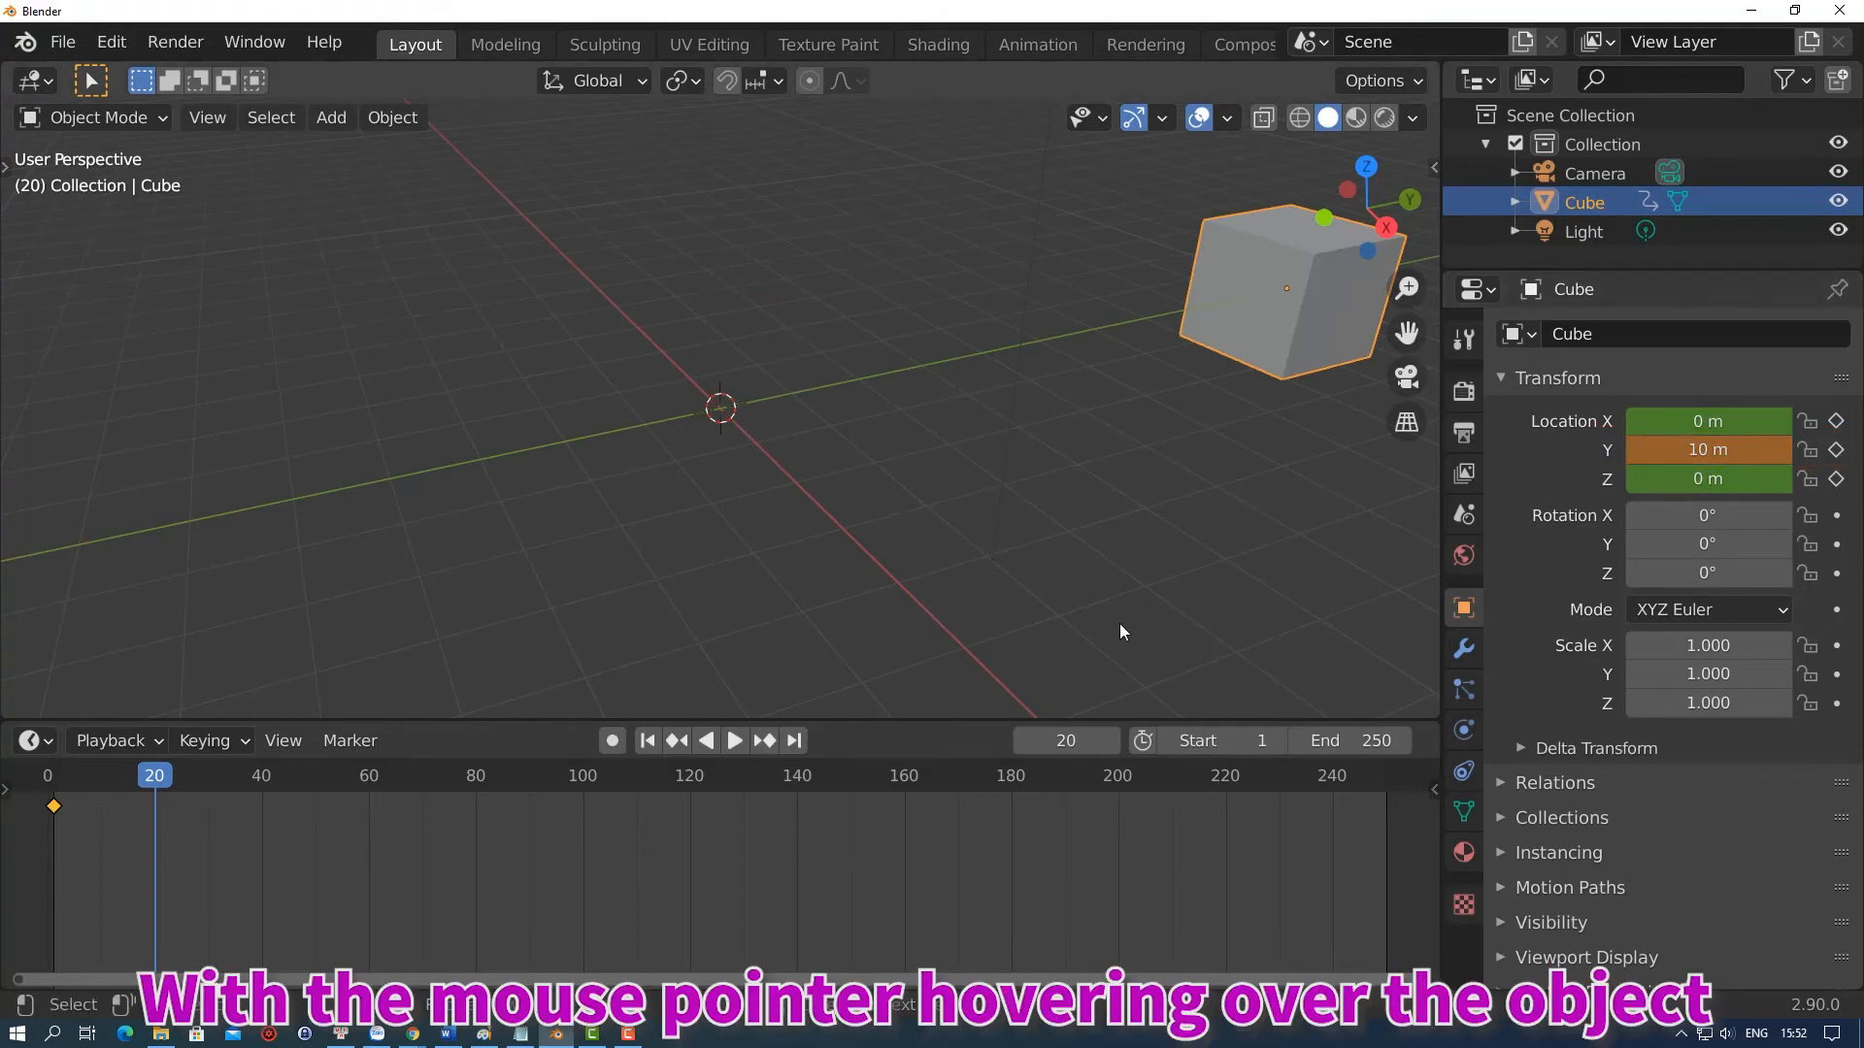
pyautogui.press('i')
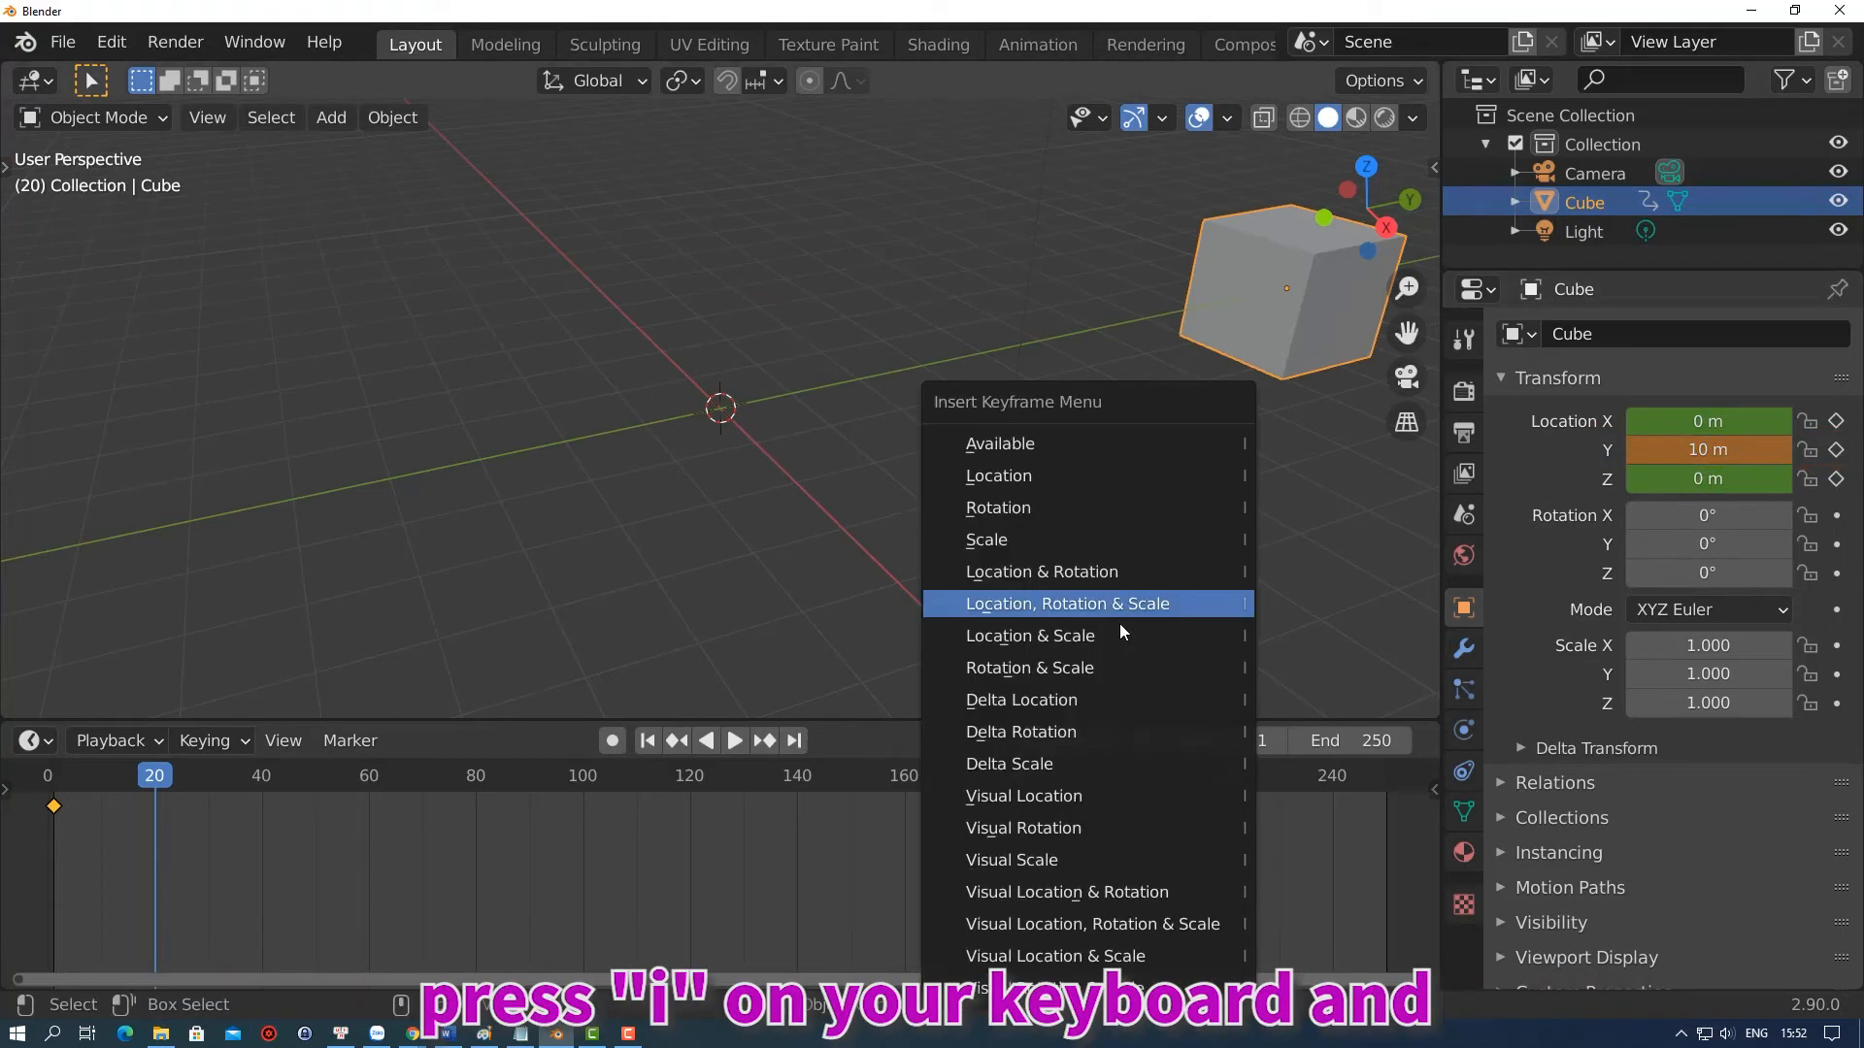
pyautogui.click(1133, 474)
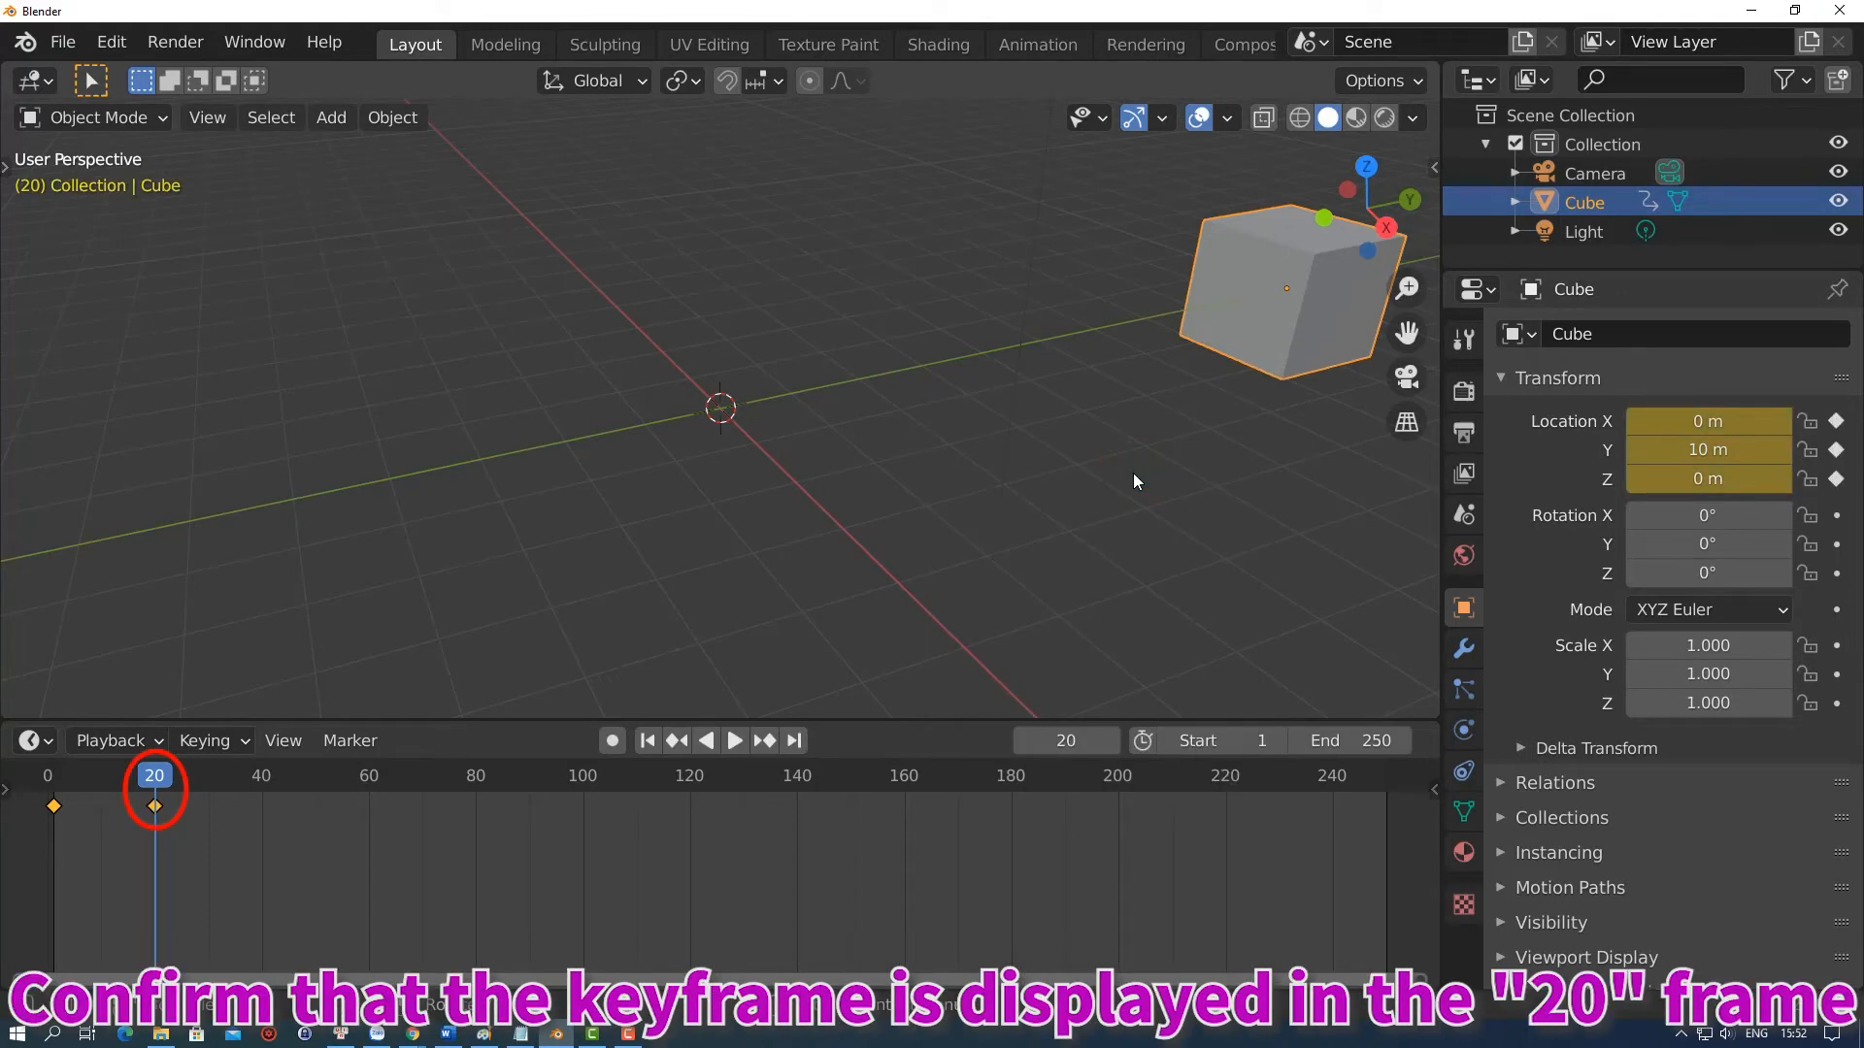
# At frame 40, set the cube's Y location to -10 m and insert a Location keyframe
pyautogui.click(1077, 740)
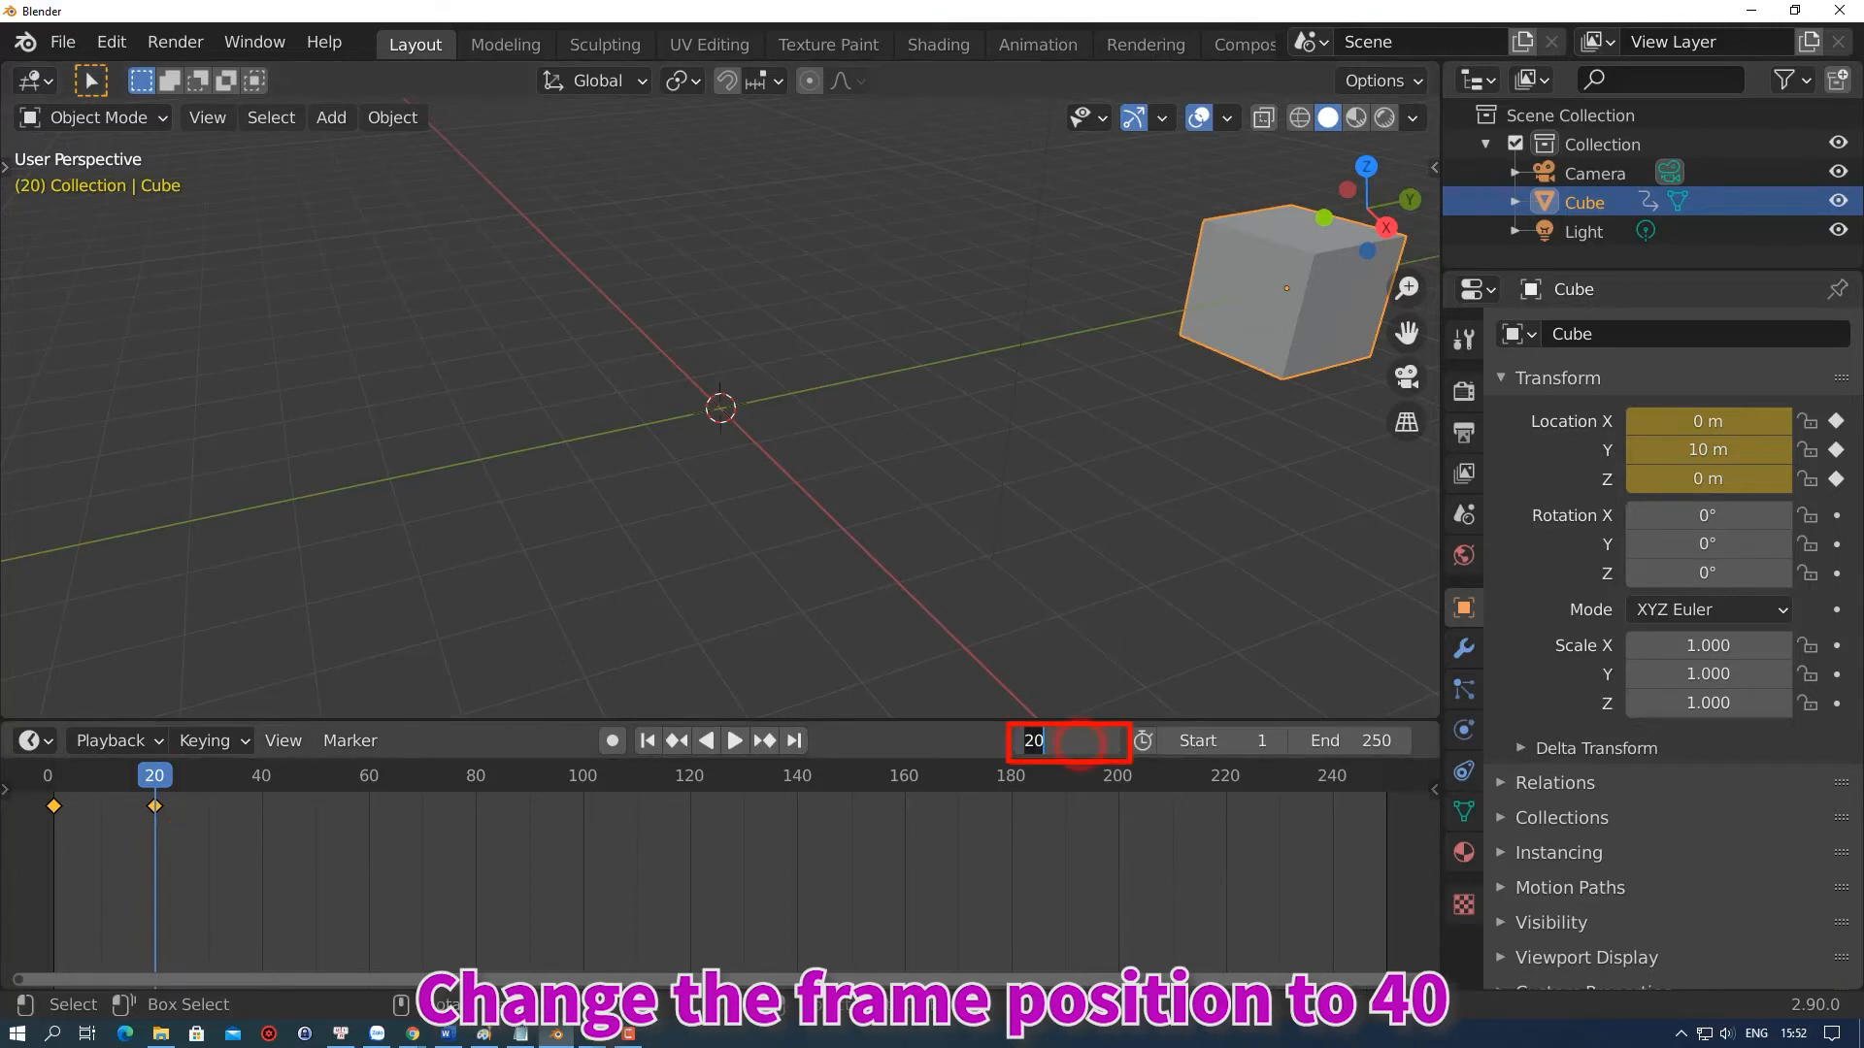
pyautogui.write('4')
pyautogui.press('Return')
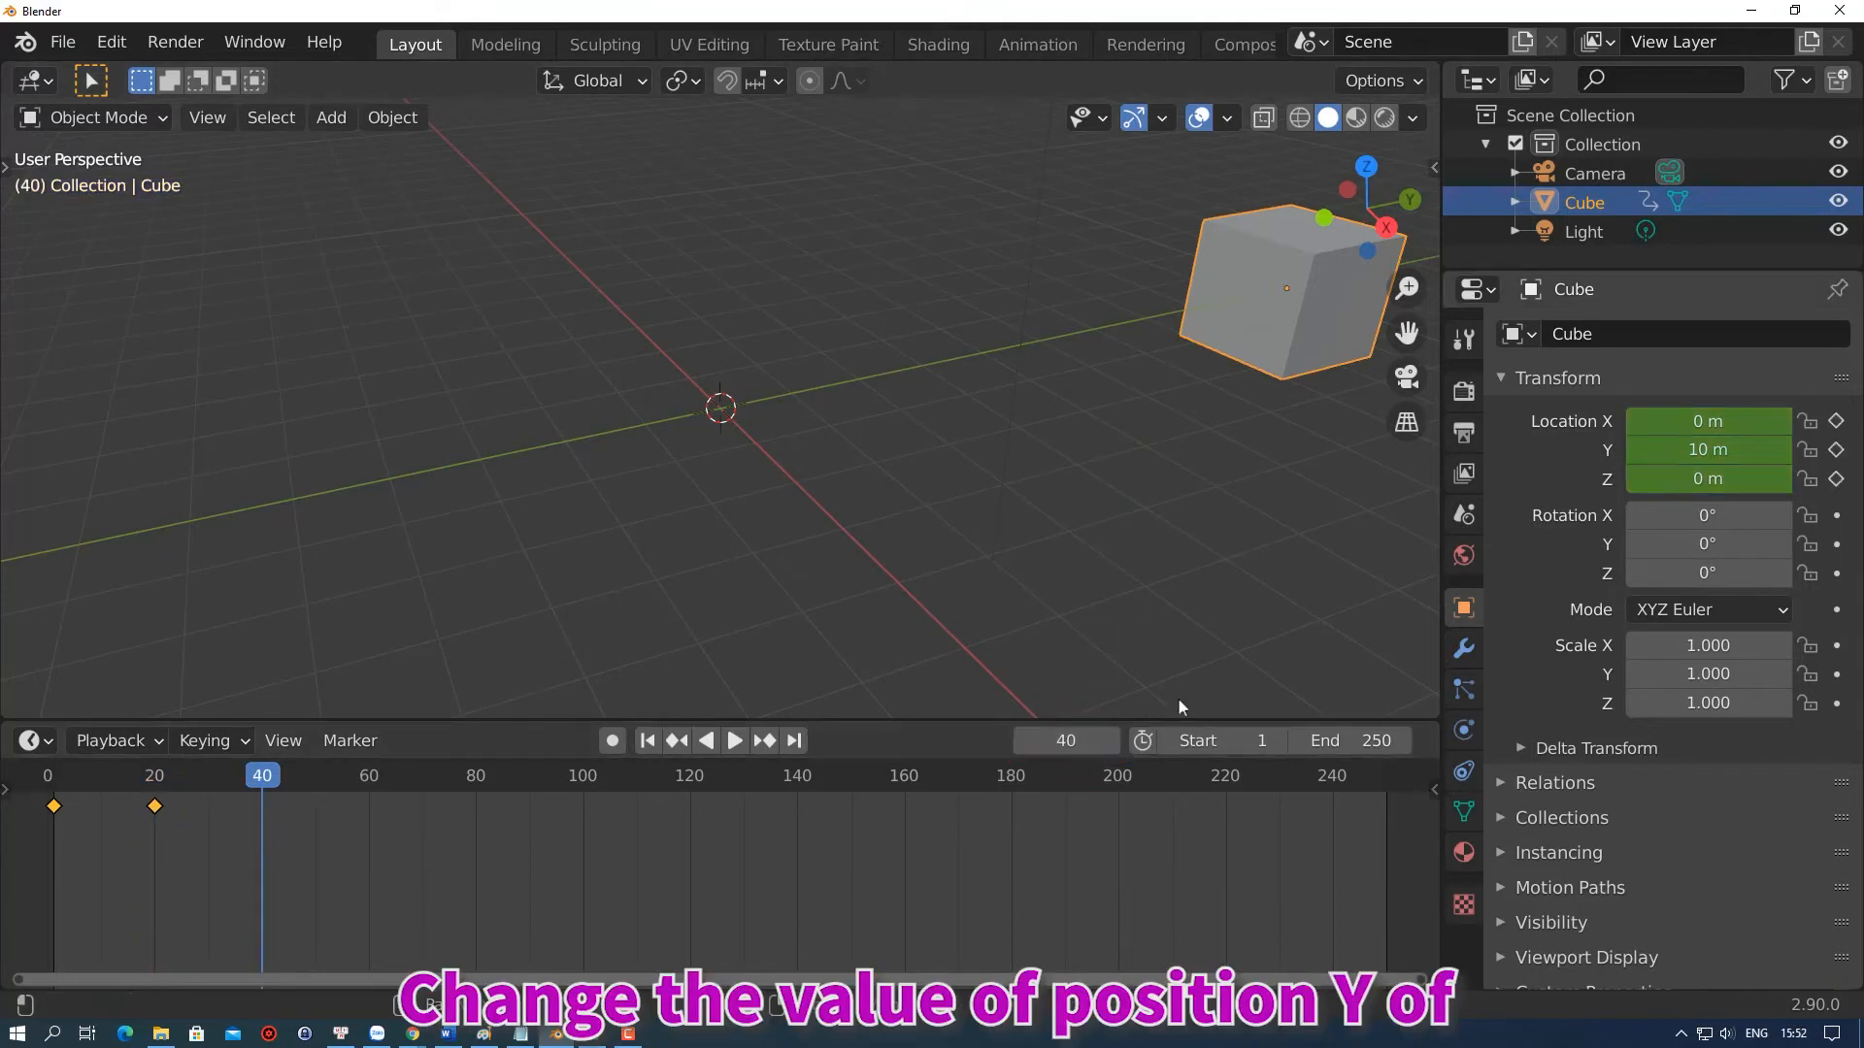
pyautogui.click(1718, 449)
pyautogui.write('-')
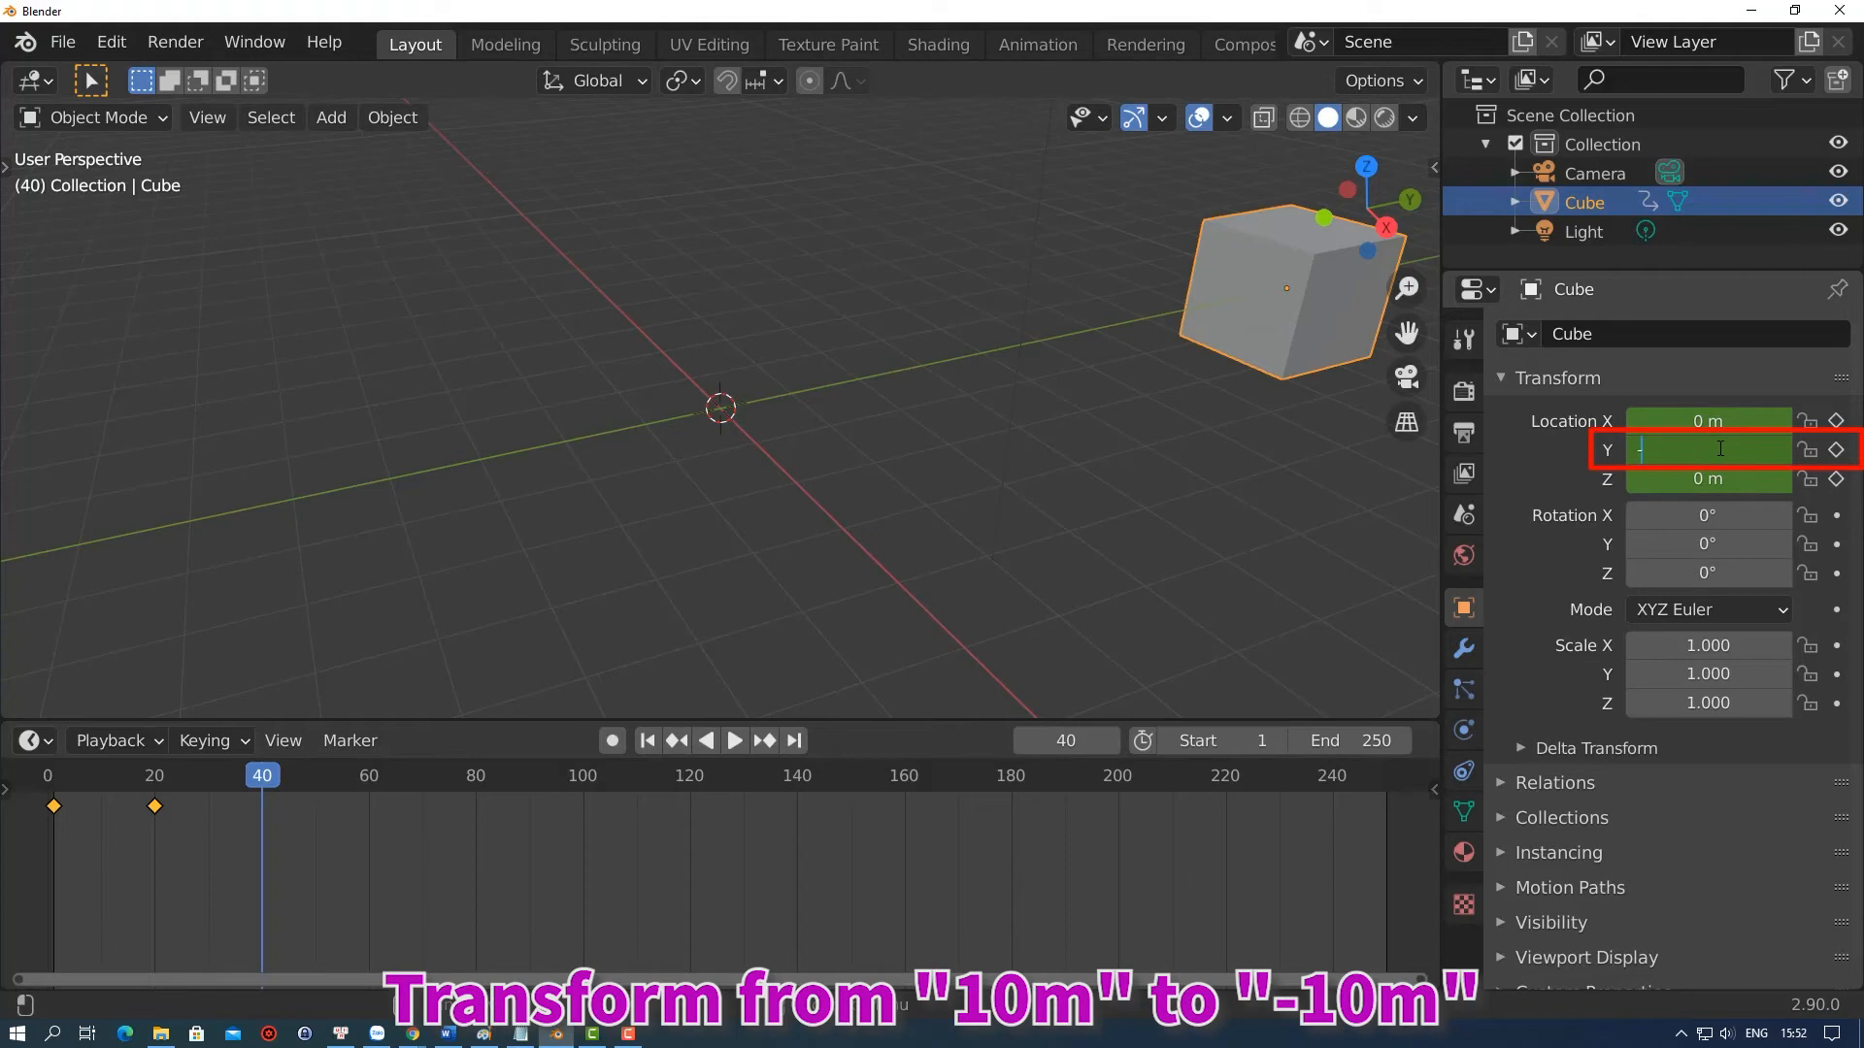
pyautogui.press('Return')
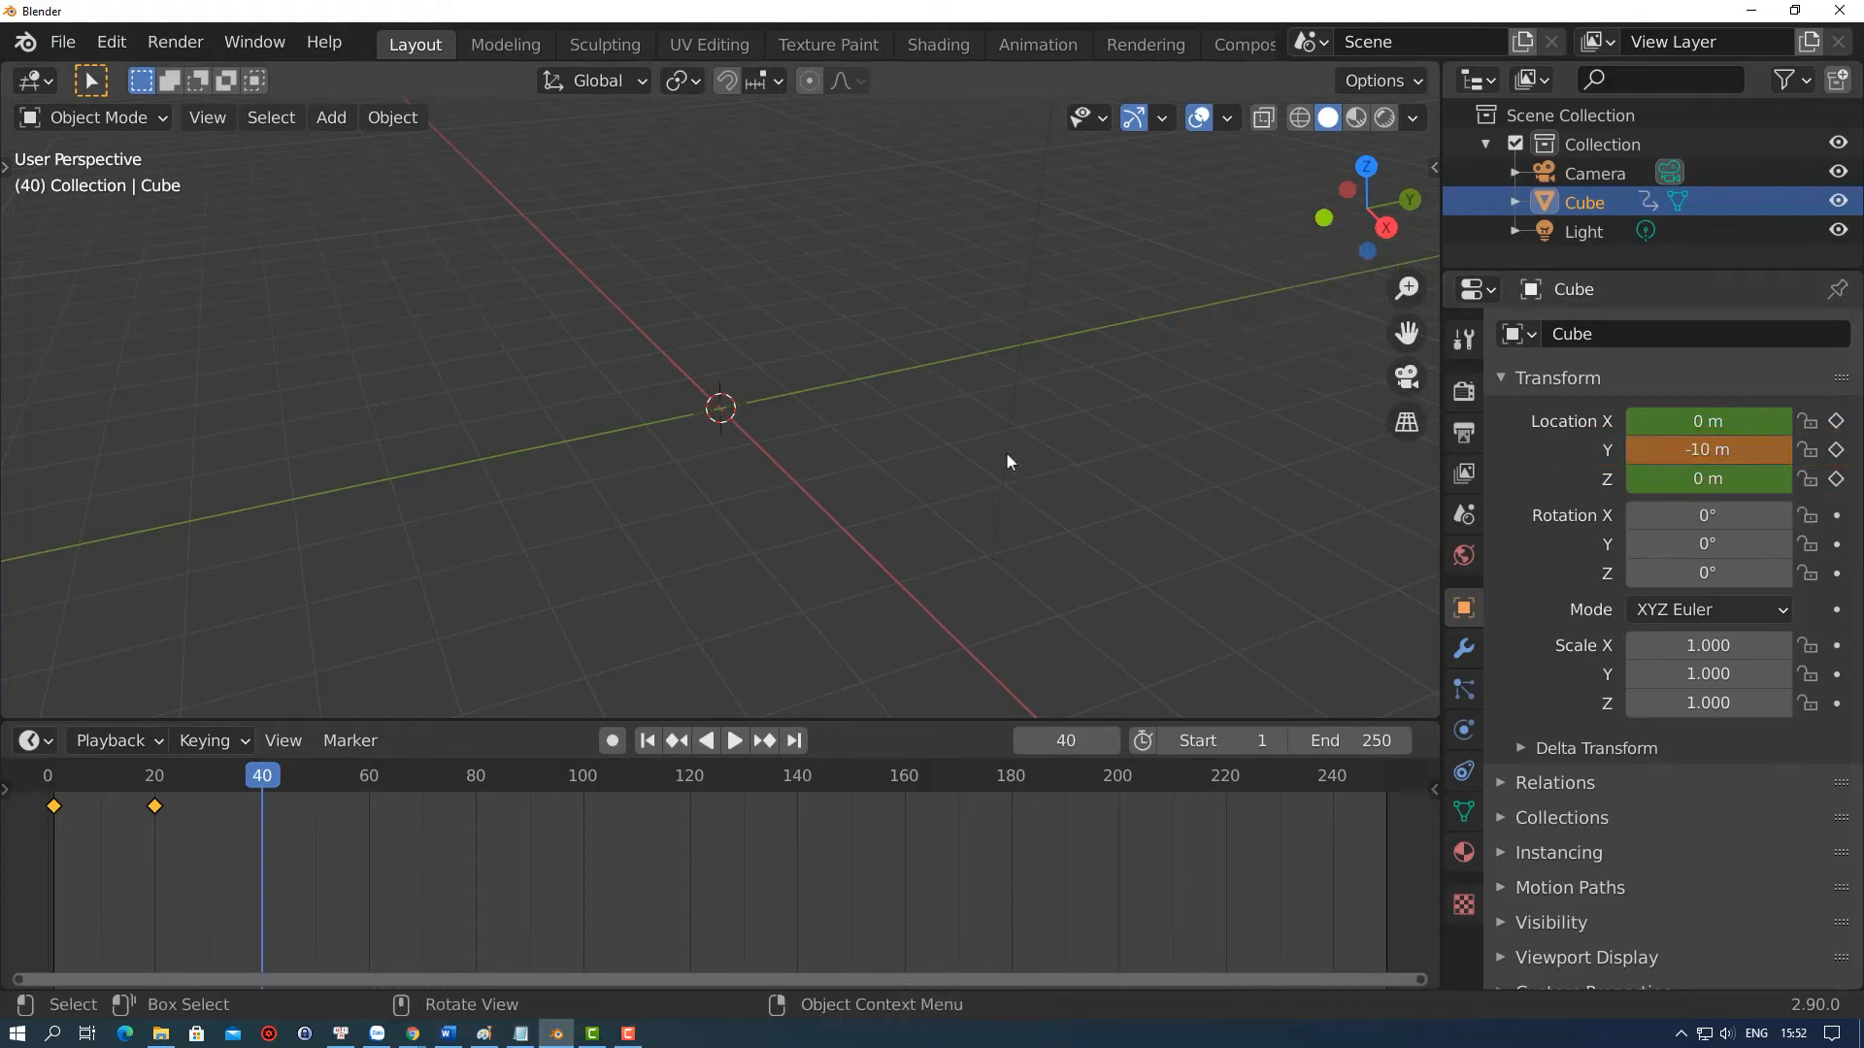
pyautogui.scroll(-3, 988, 453)
pyautogui.press('i')
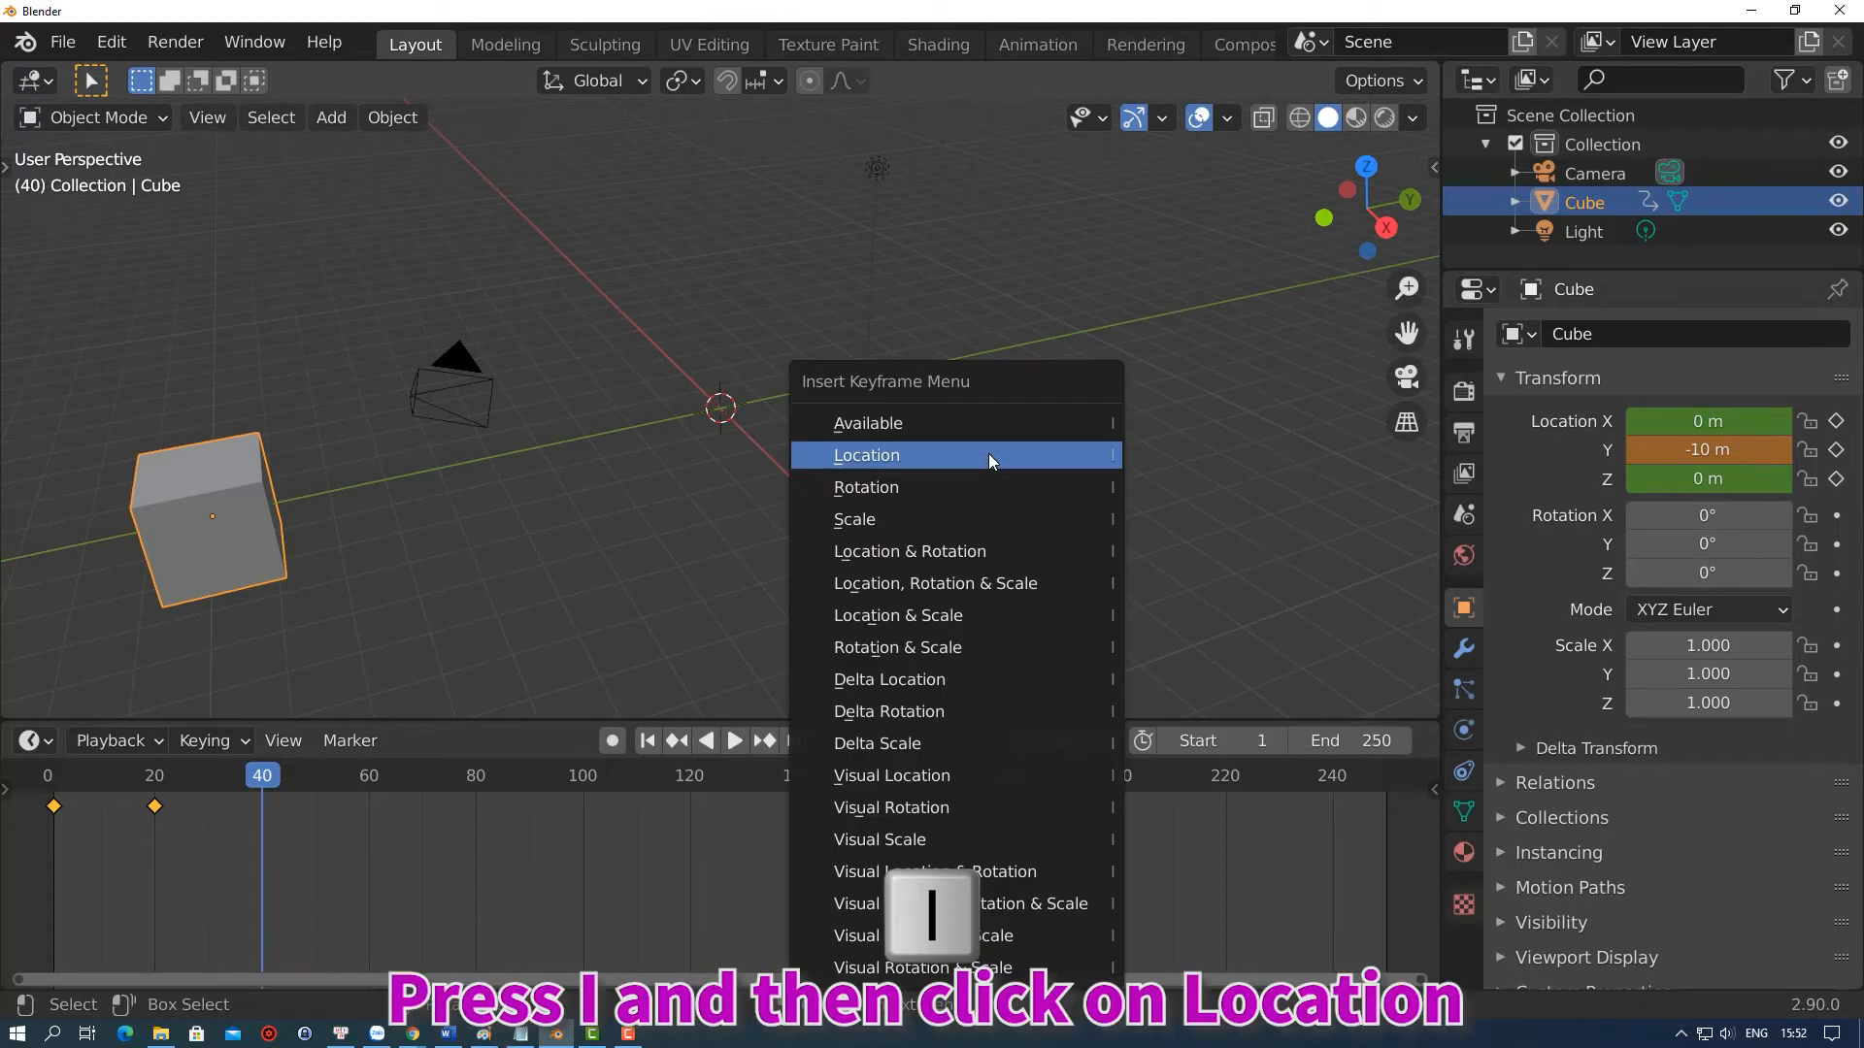
pyautogui.click(988, 454)
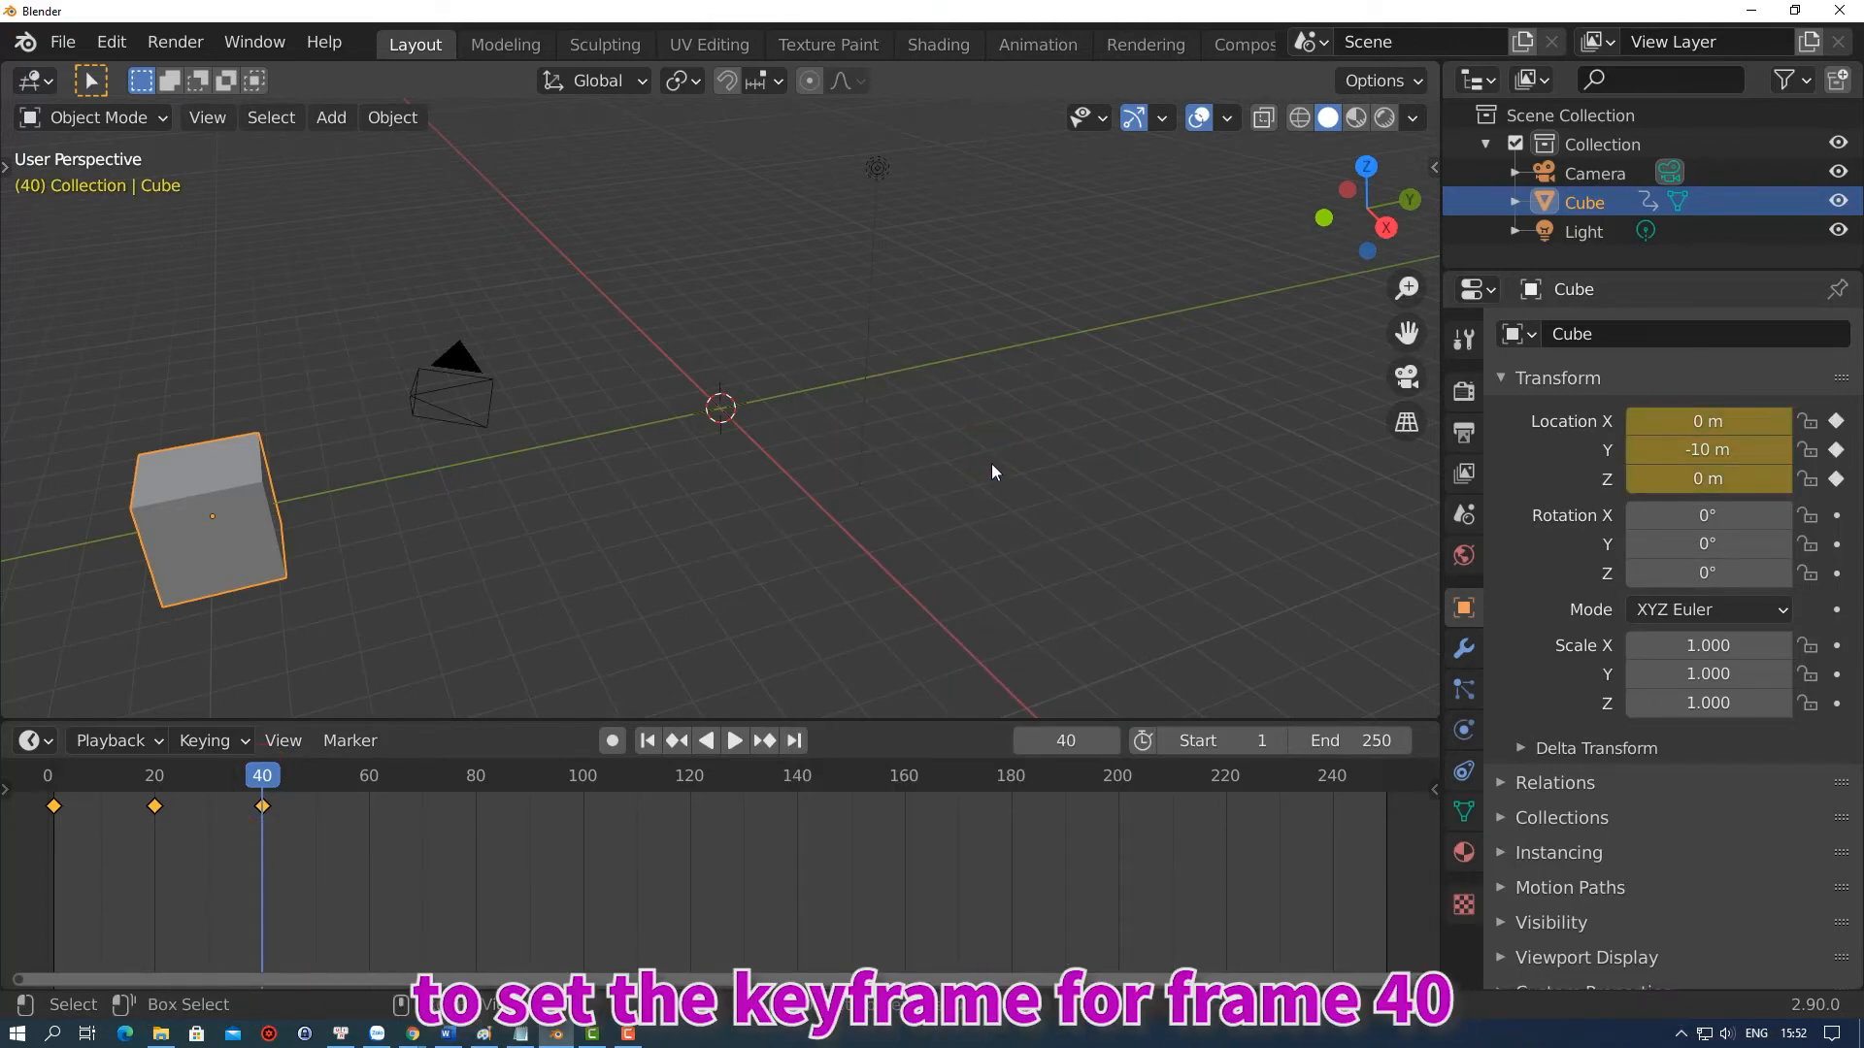
# At frame 60, return the cube's Y location to 0 m and insert a Location keyframe
pyautogui.click(1068, 741)
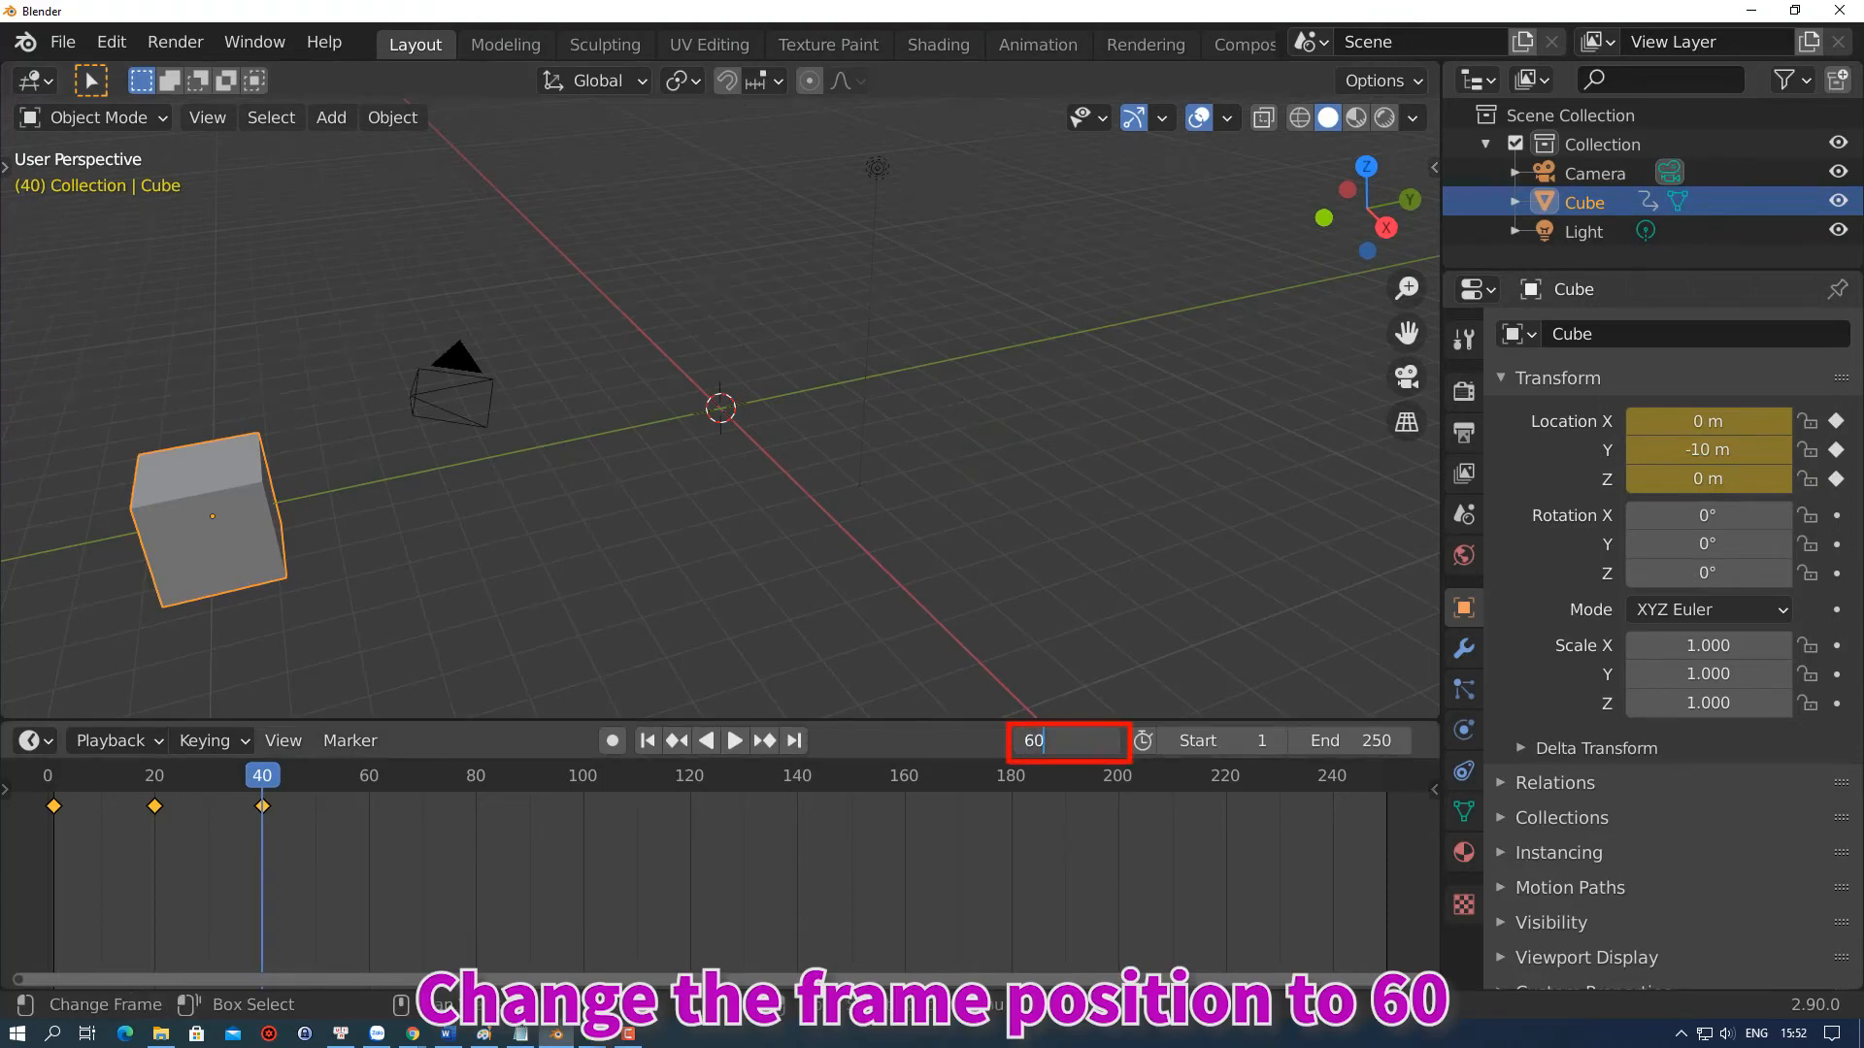
pyautogui.press('Return')
pyautogui.click(1720, 451)
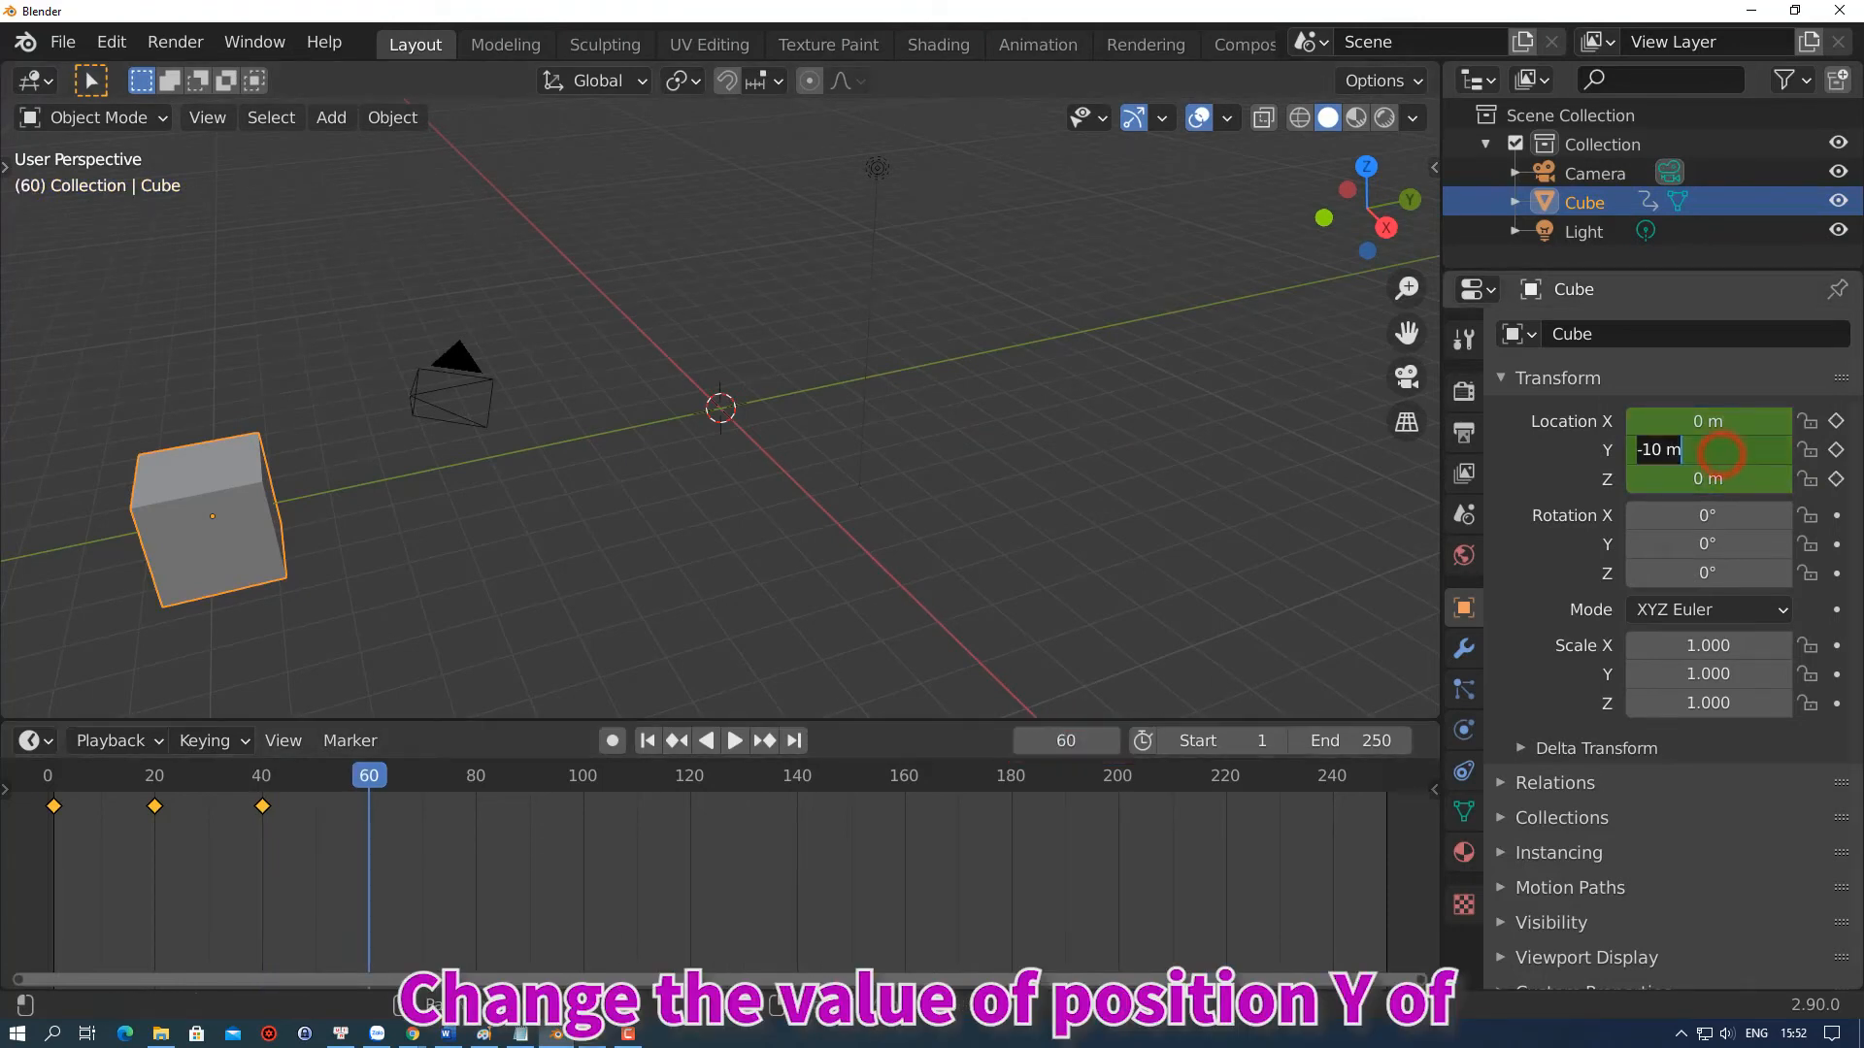
pyautogui.write('0')
pyautogui.press('Return')
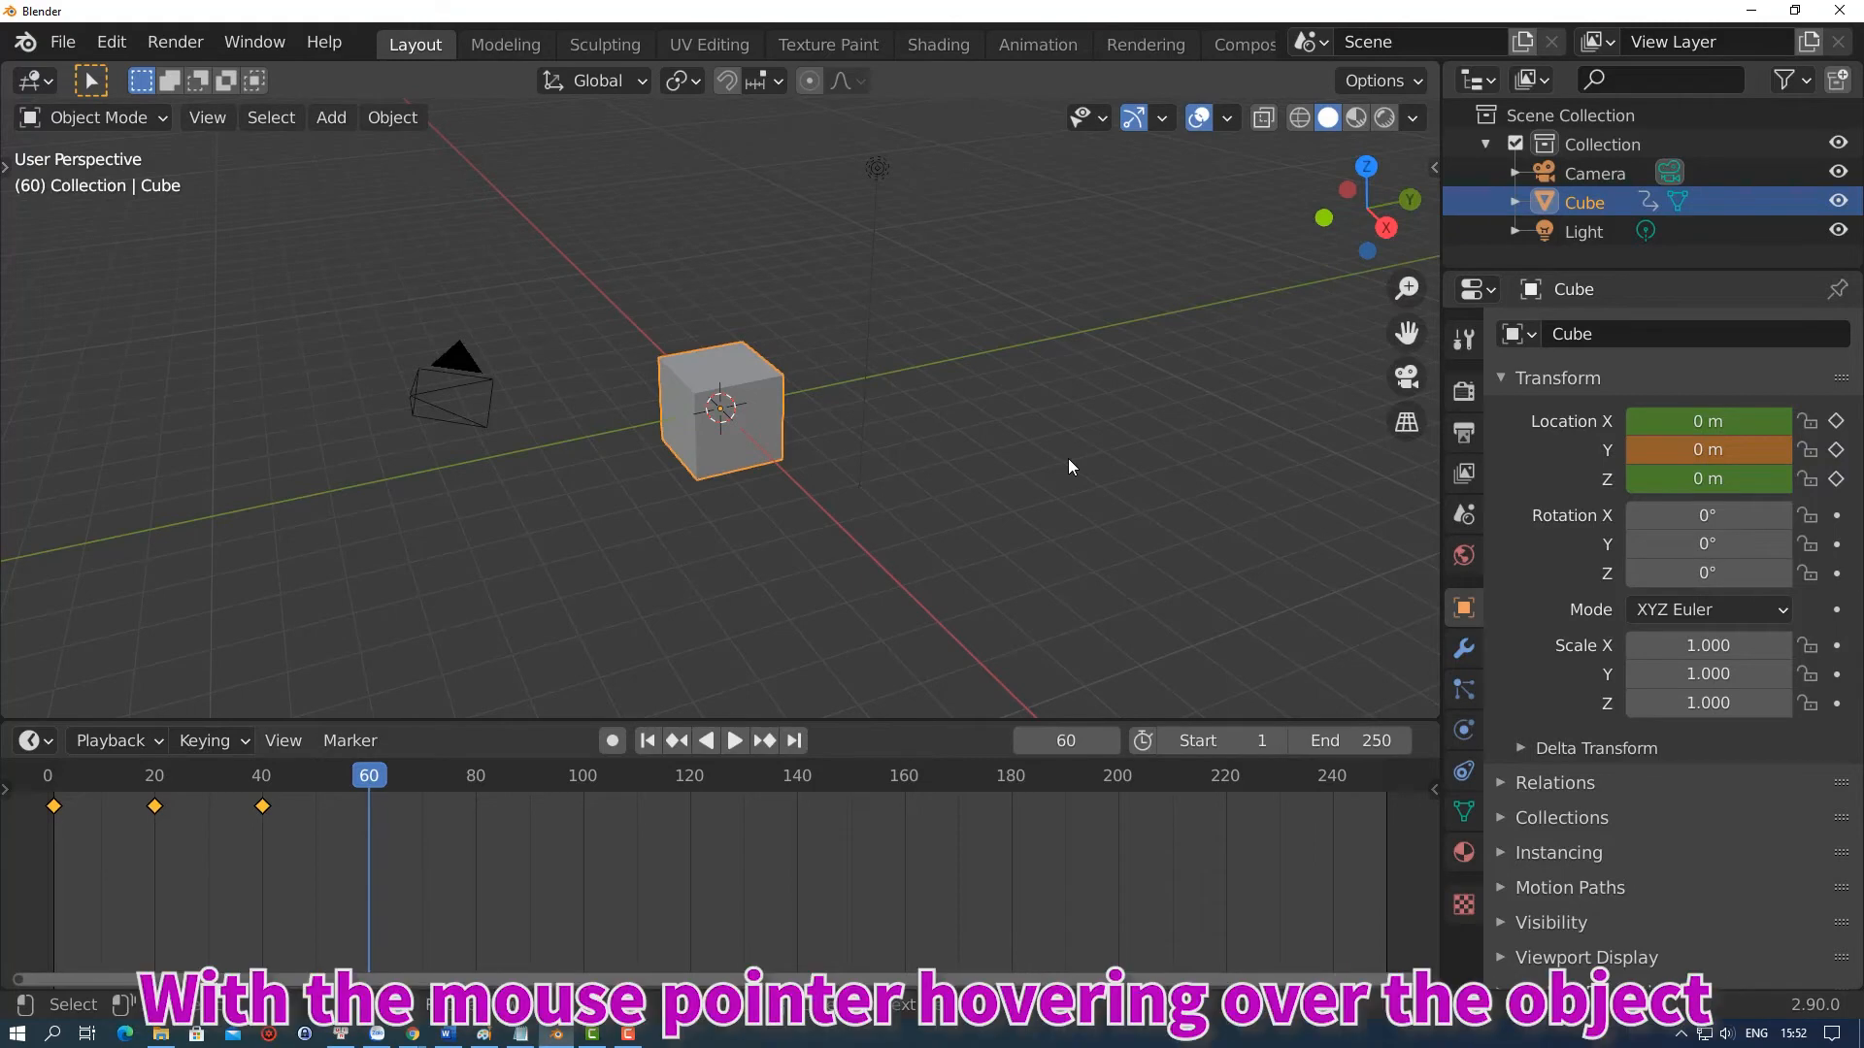
pyautogui.press('i')
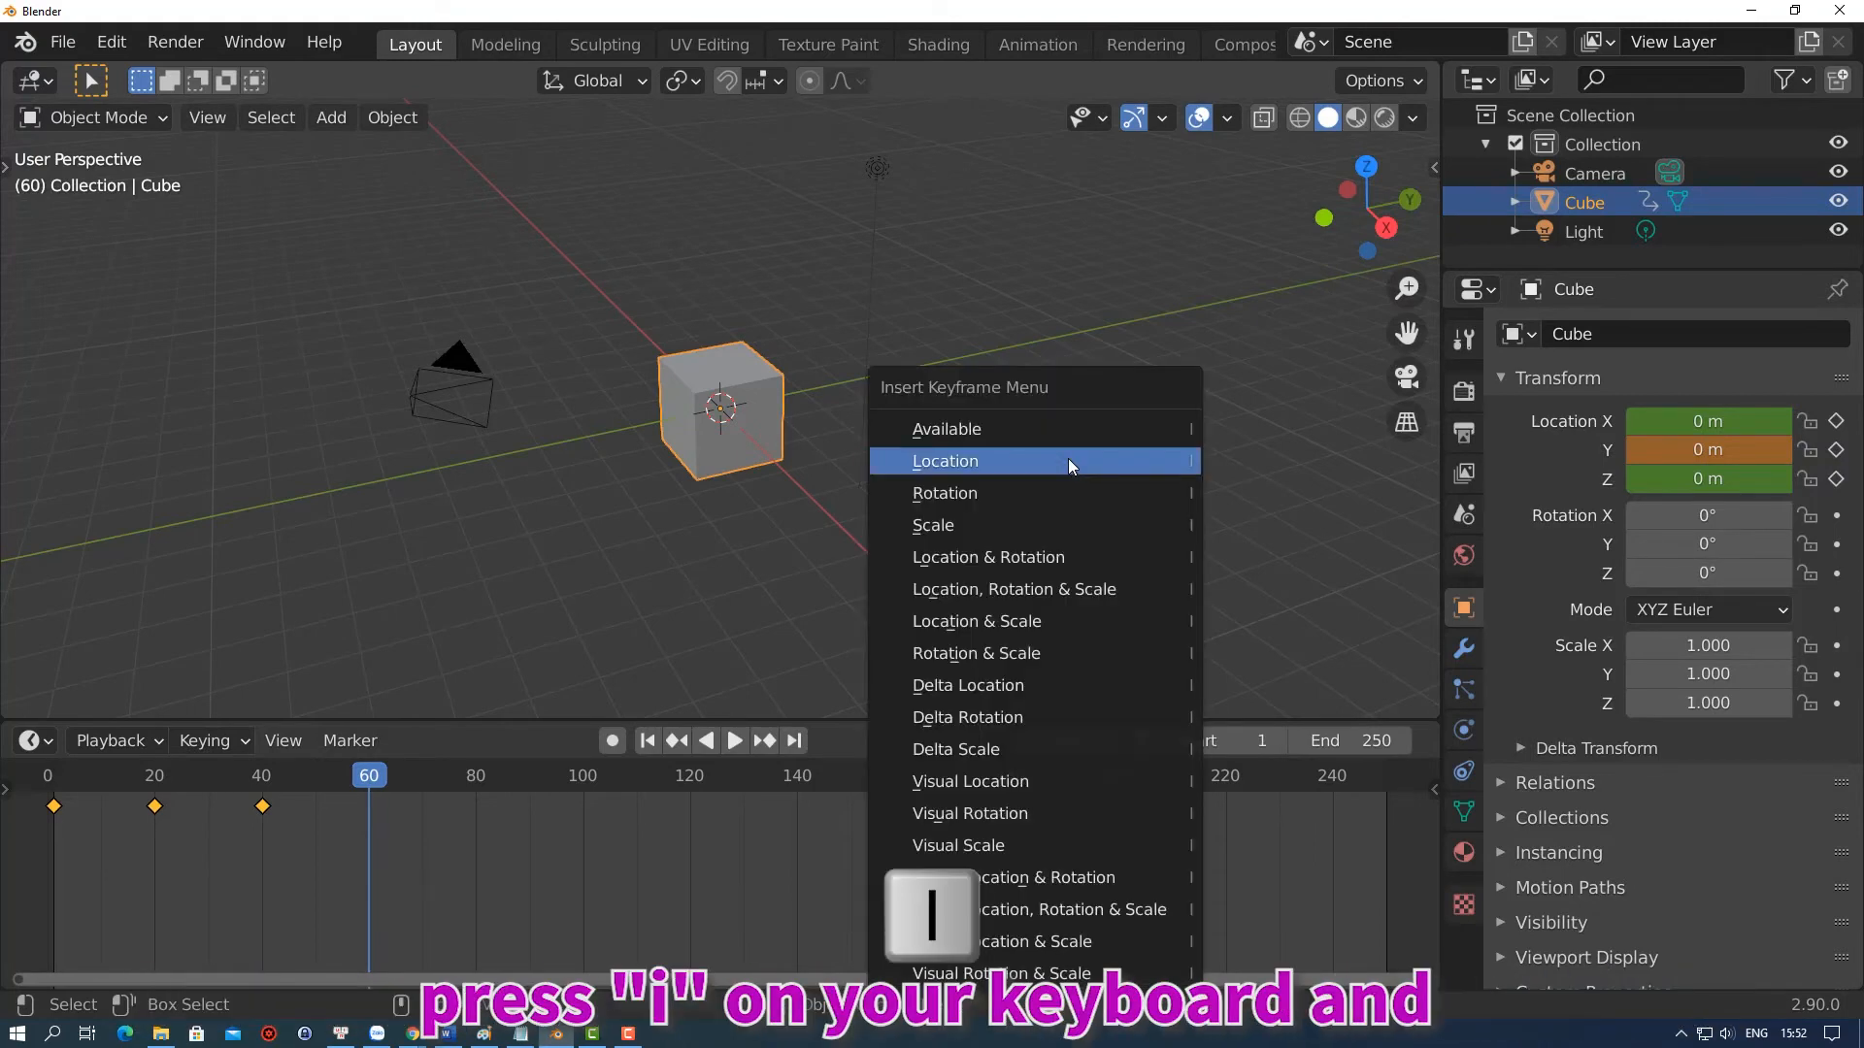
pyautogui.click(1068, 458)
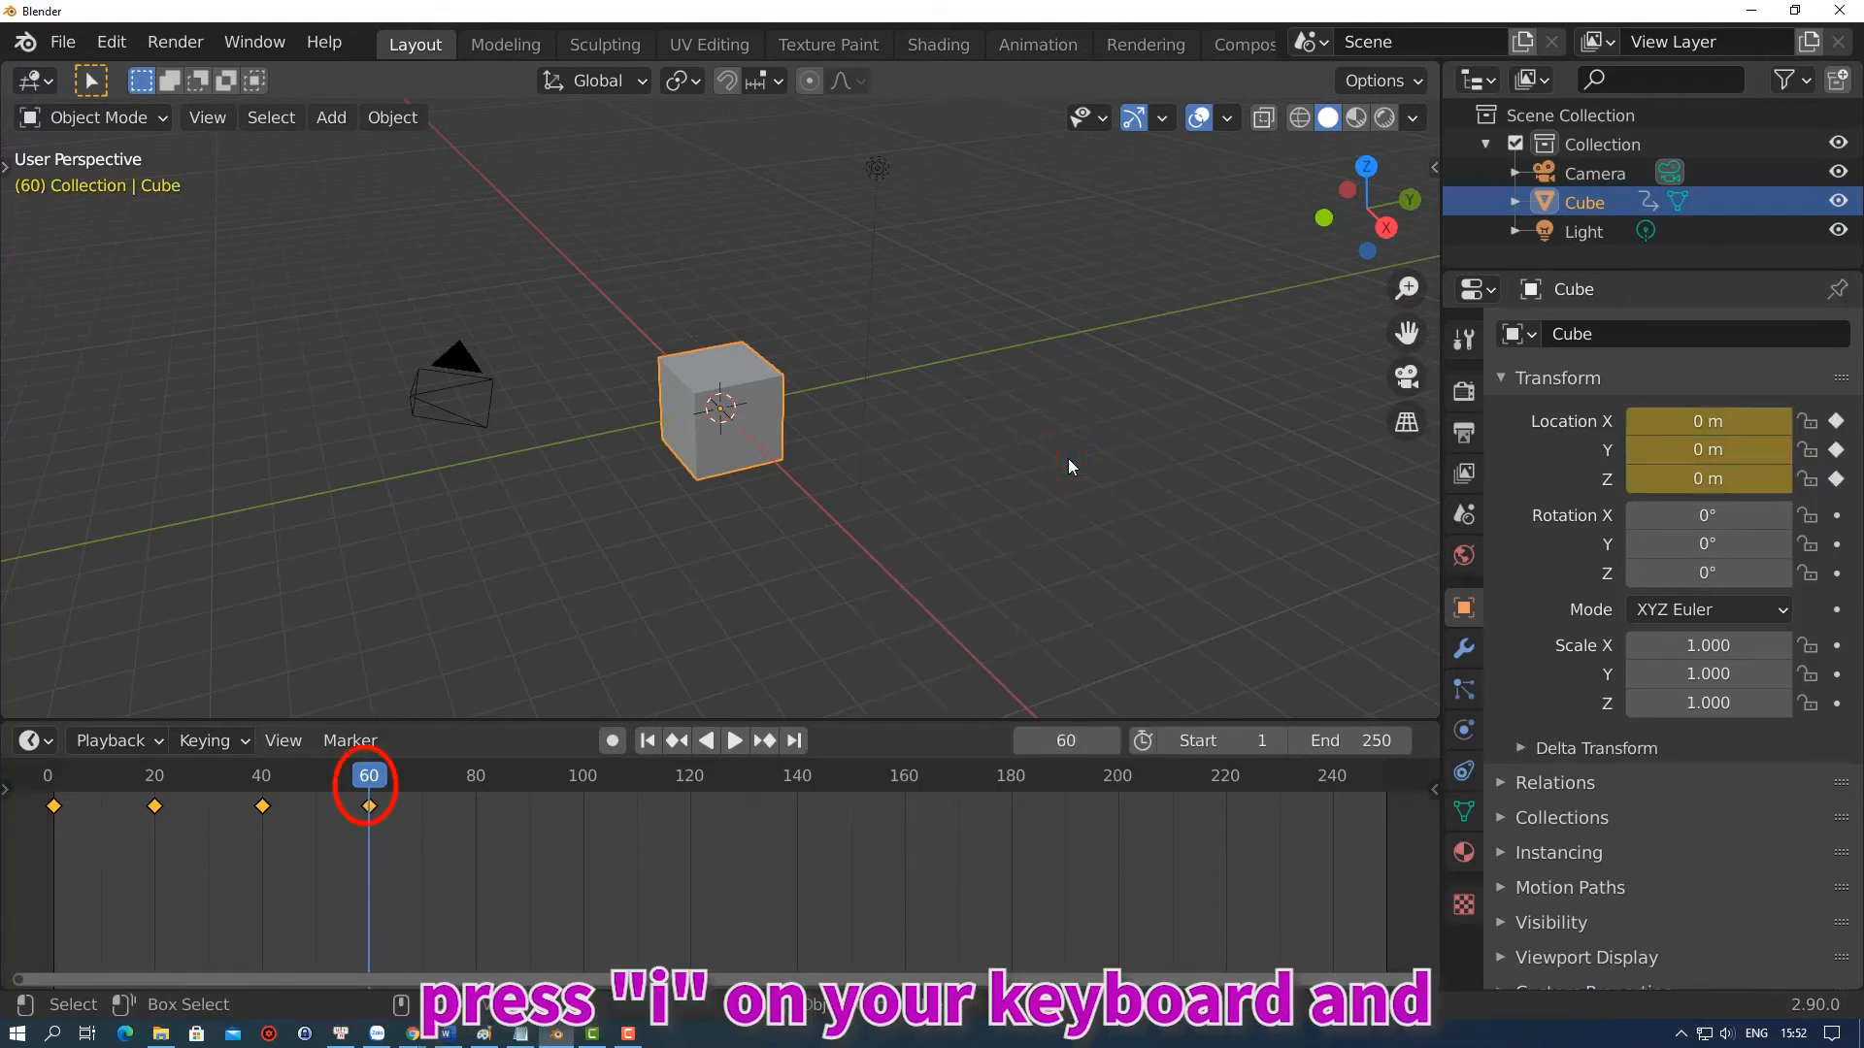
# Set the animation's end frame to 60 and play the Y-axis movement through the camera
pyautogui.click(1375, 739)
pyautogui.write('60')
pyautogui.press('Return')
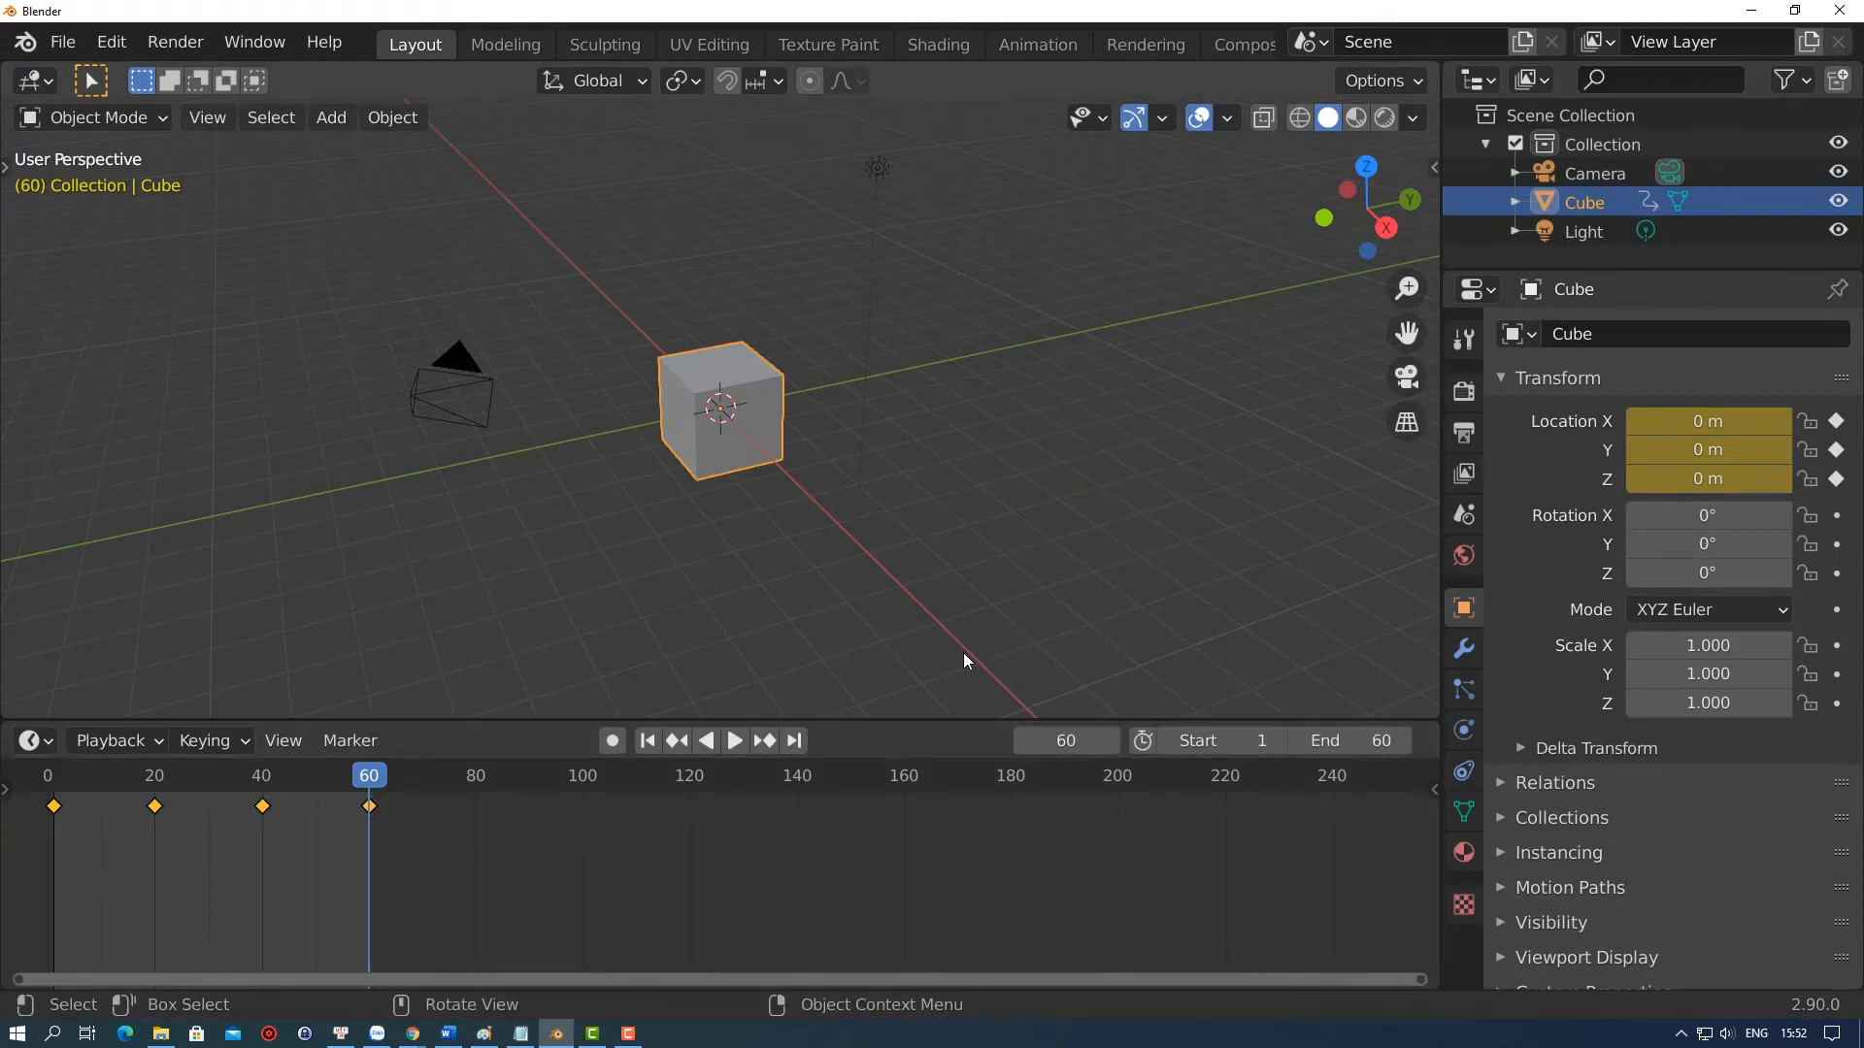
pyautogui.press('KP_0')
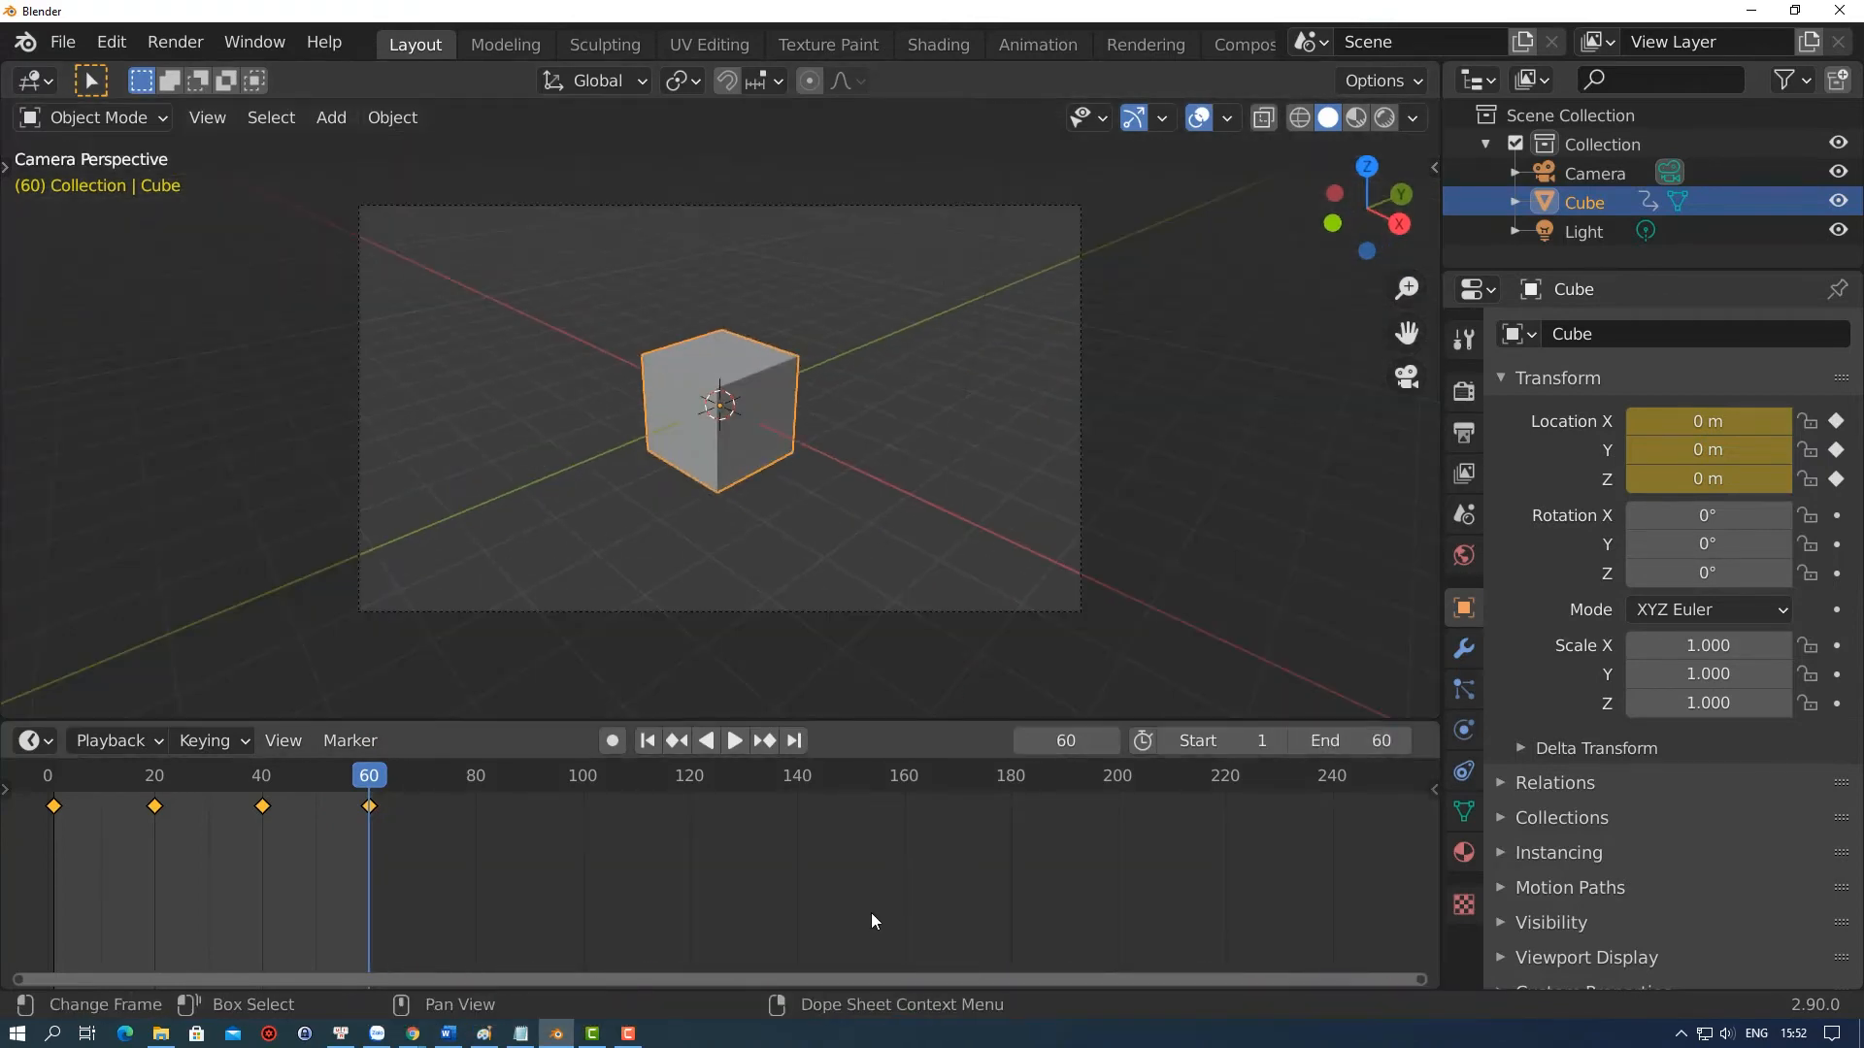
pyautogui.press('space')
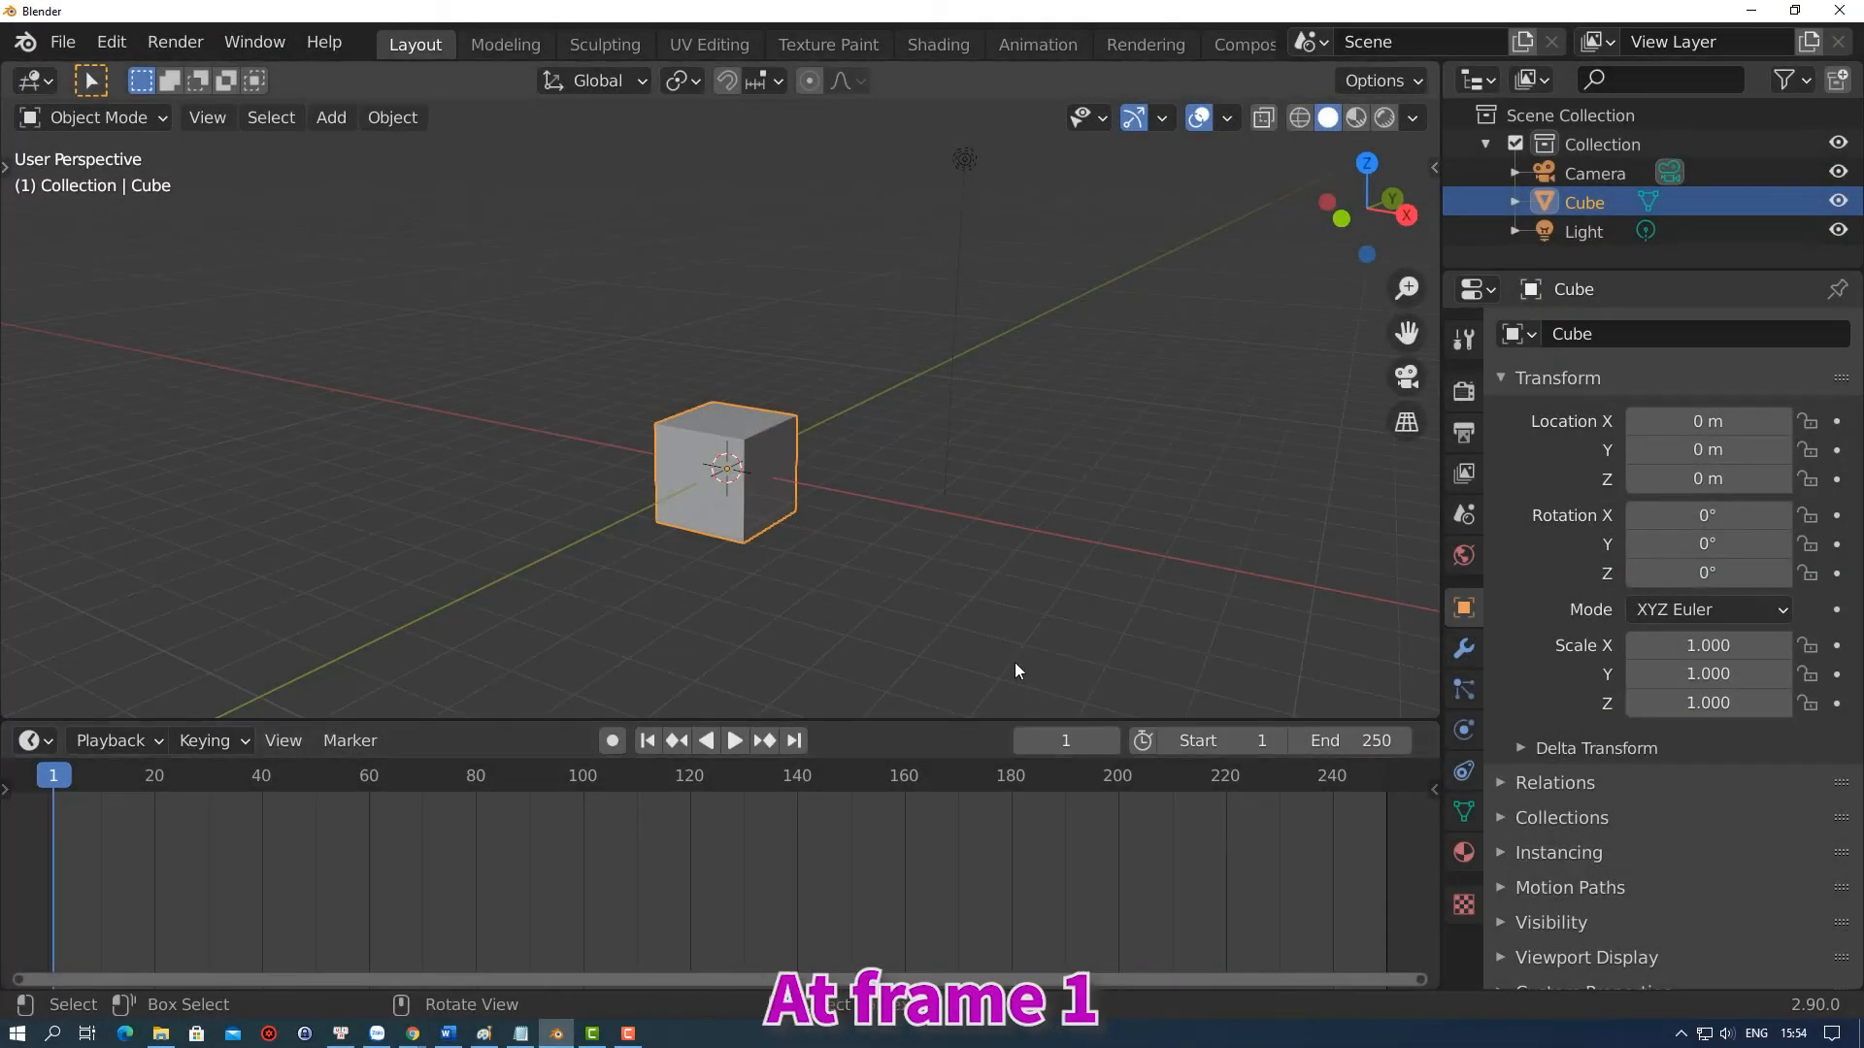
# In the fresh scene, insert a Location keyframe for the cube at frame 1 and another at frame 20 with its Z location at 10 m
pyautogui.press('i')
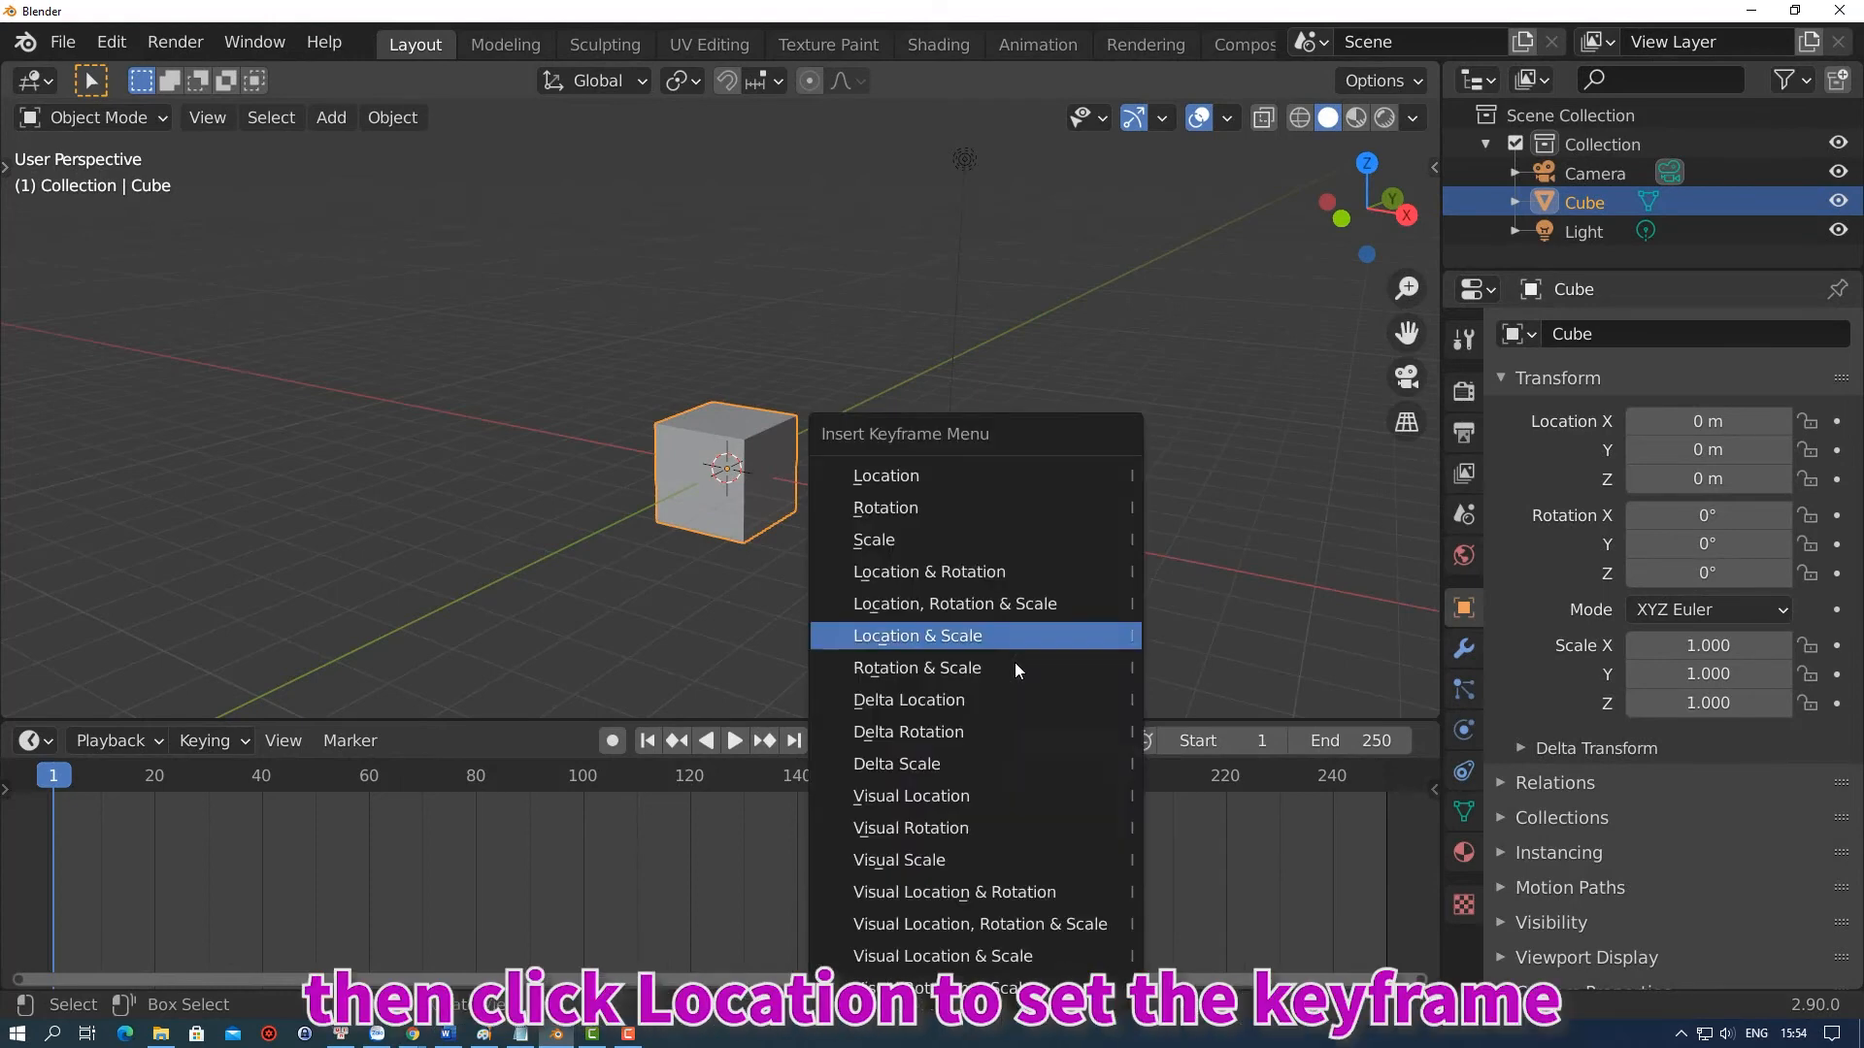
pyautogui.click(1002, 478)
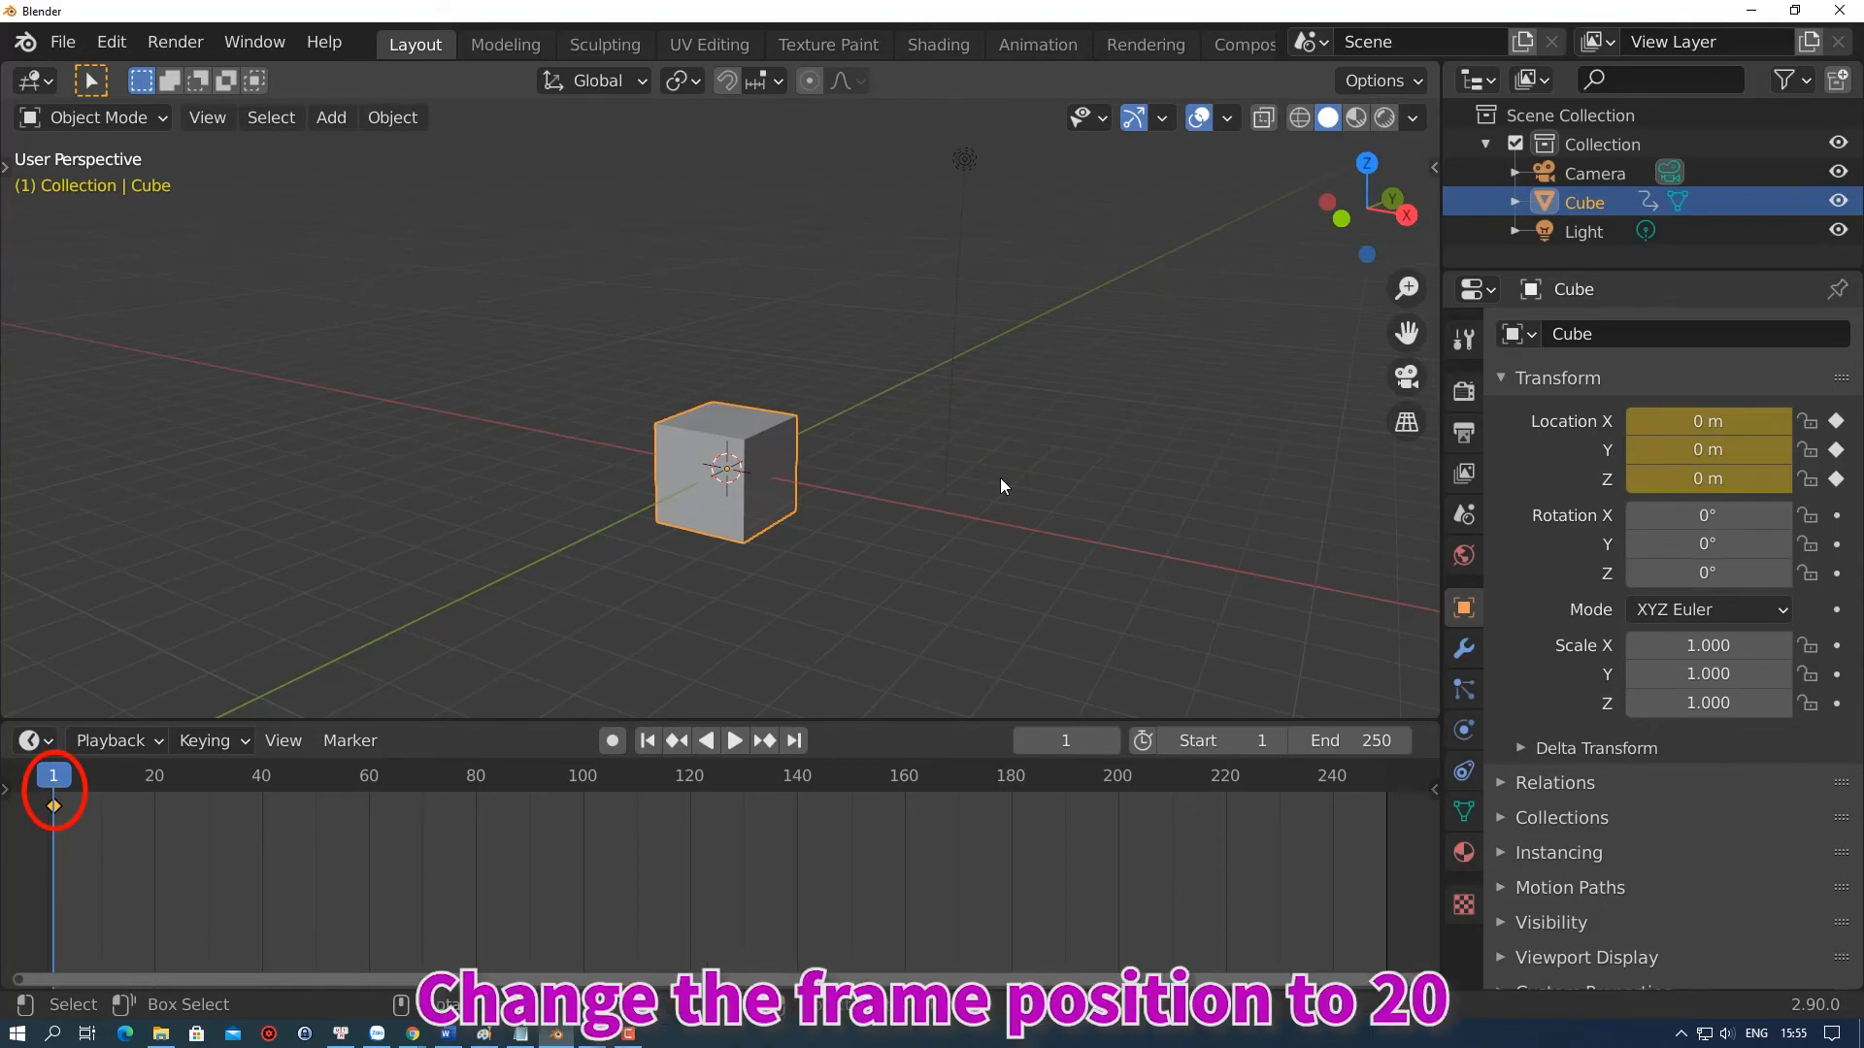
pyautogui.click(1066, 740)
pyautogui.write('20')
pyautogui.press('Return')
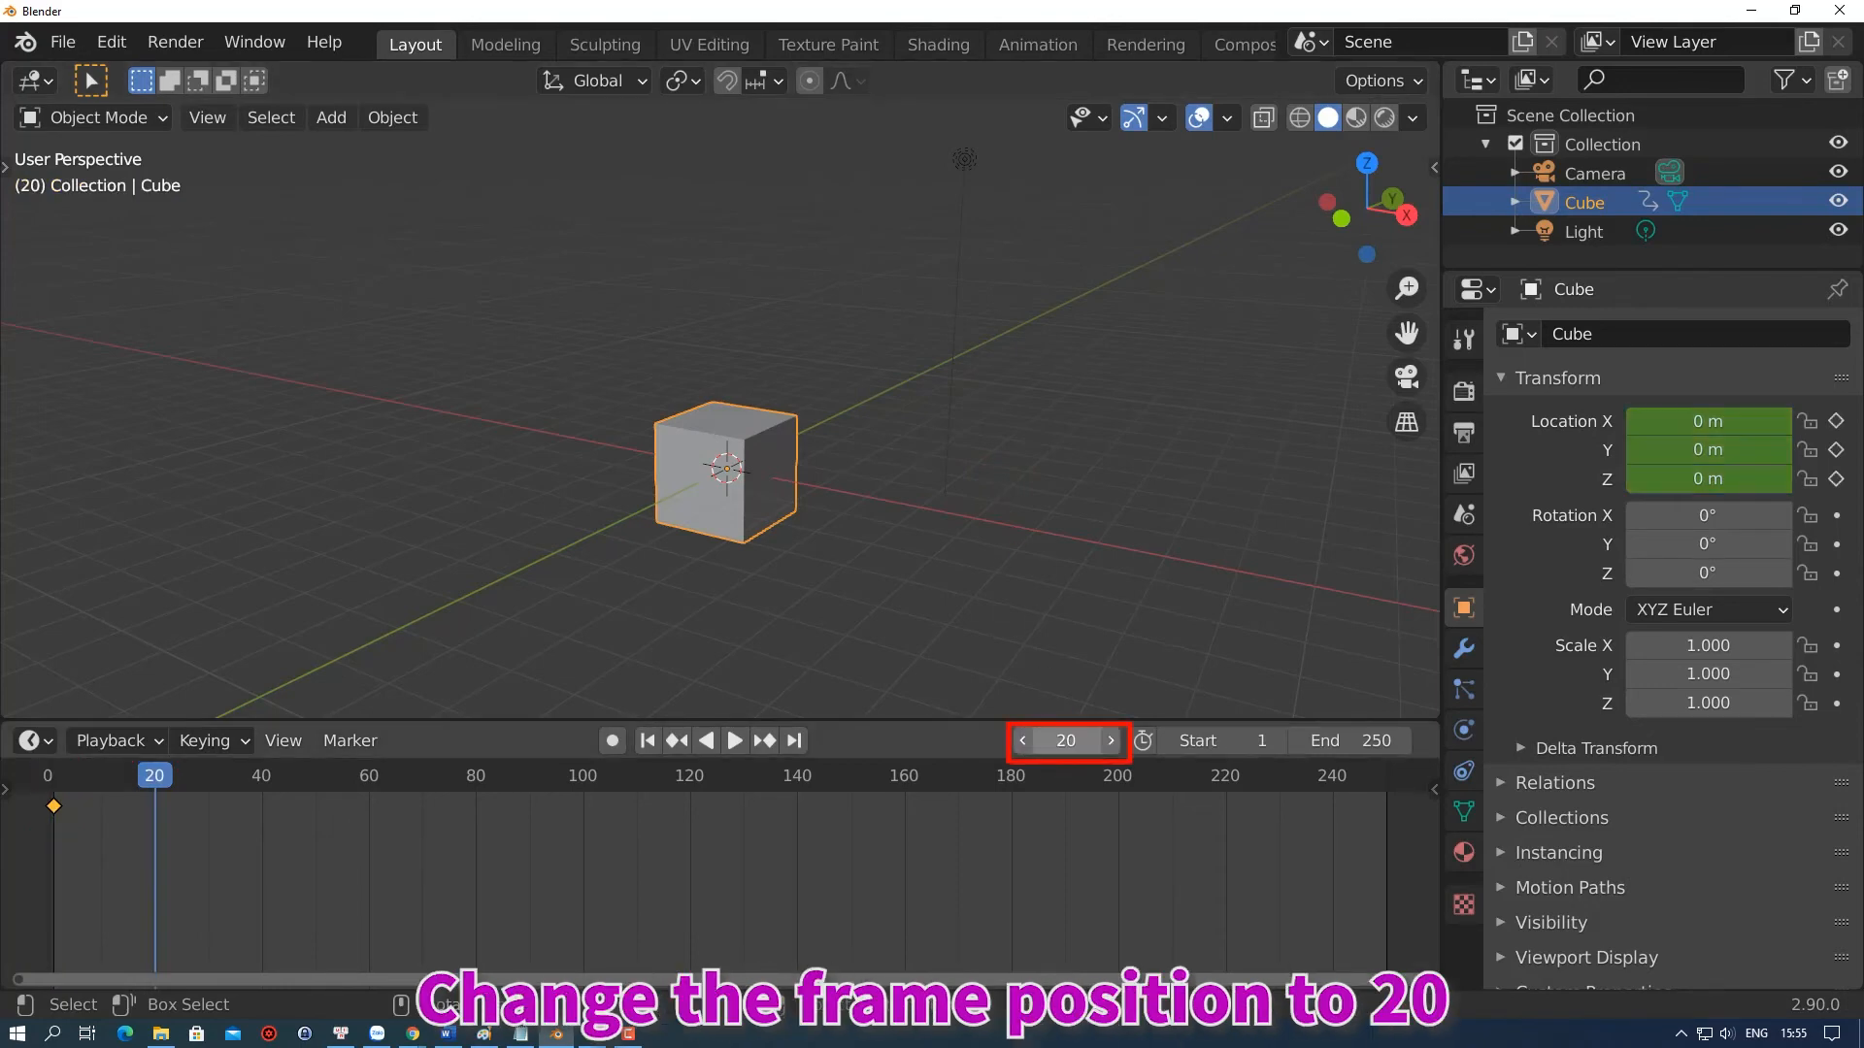
pyautogui.click(1705, 480)
pyautogui.write('10')
pyautogui.press('Return')
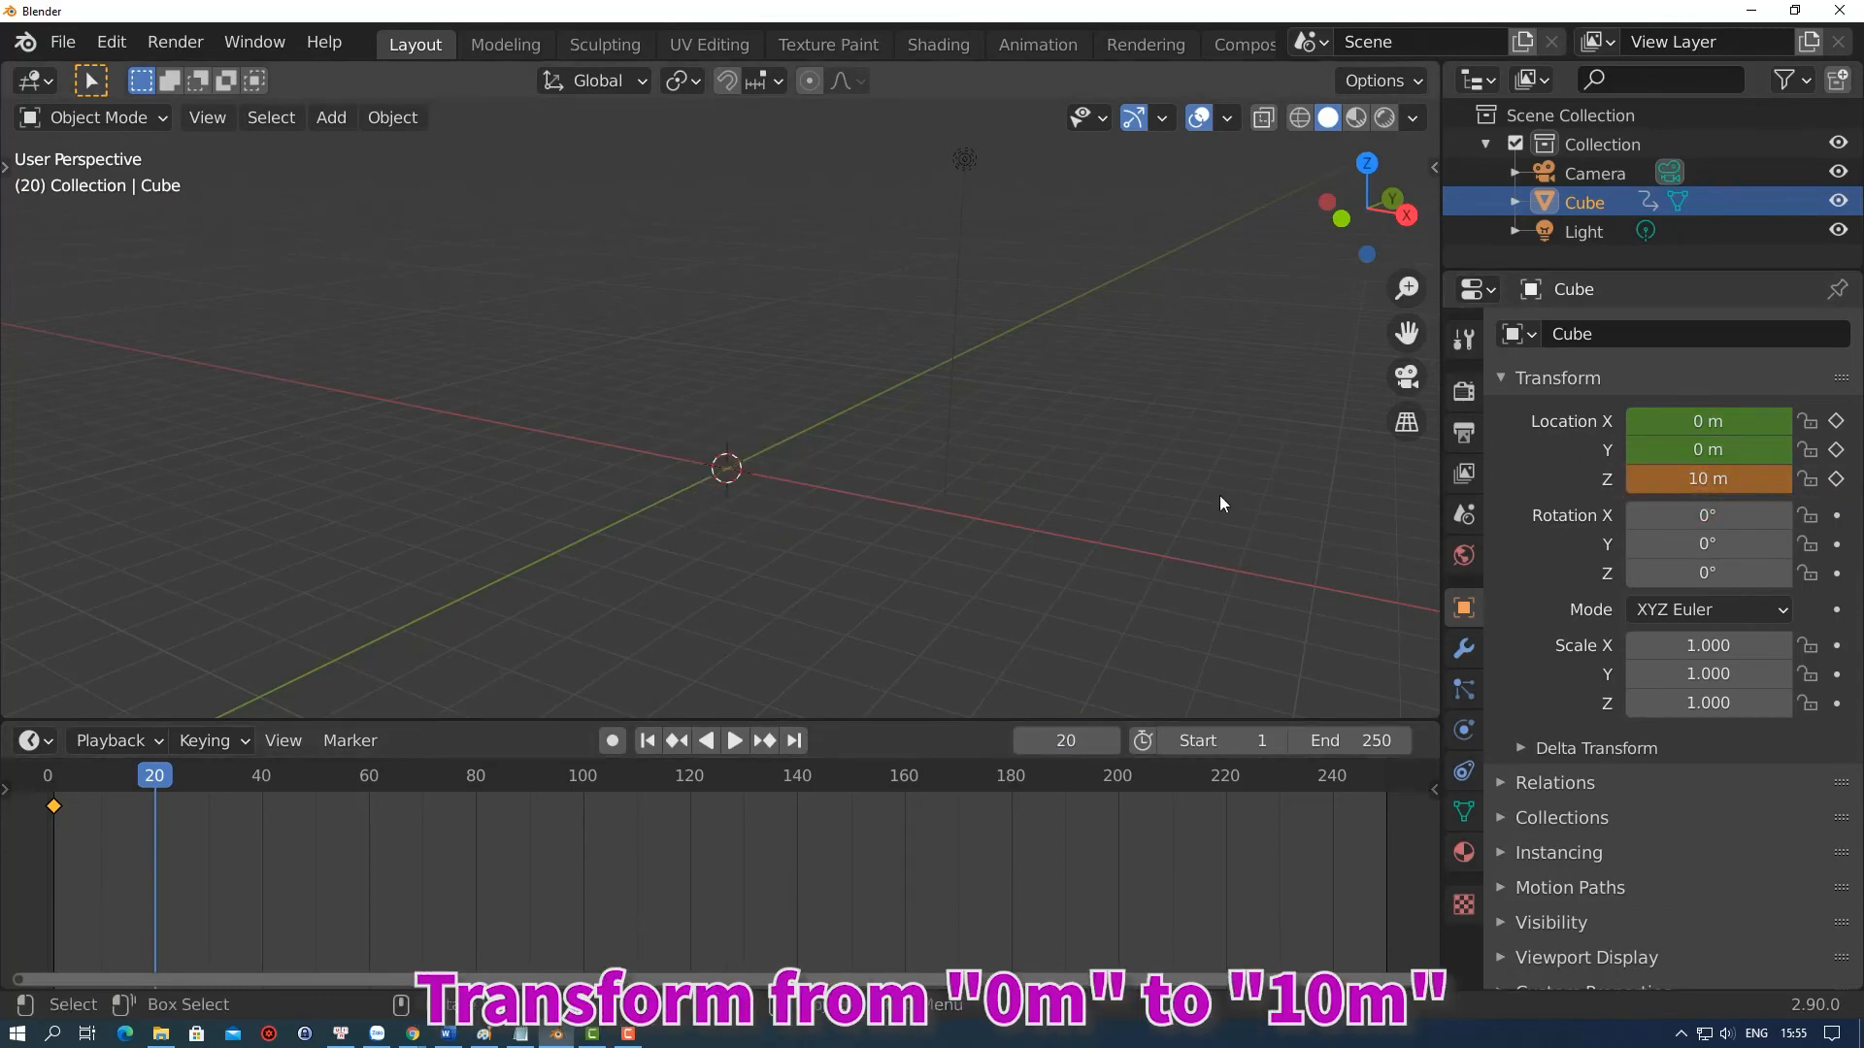
pyautogui.press('i')
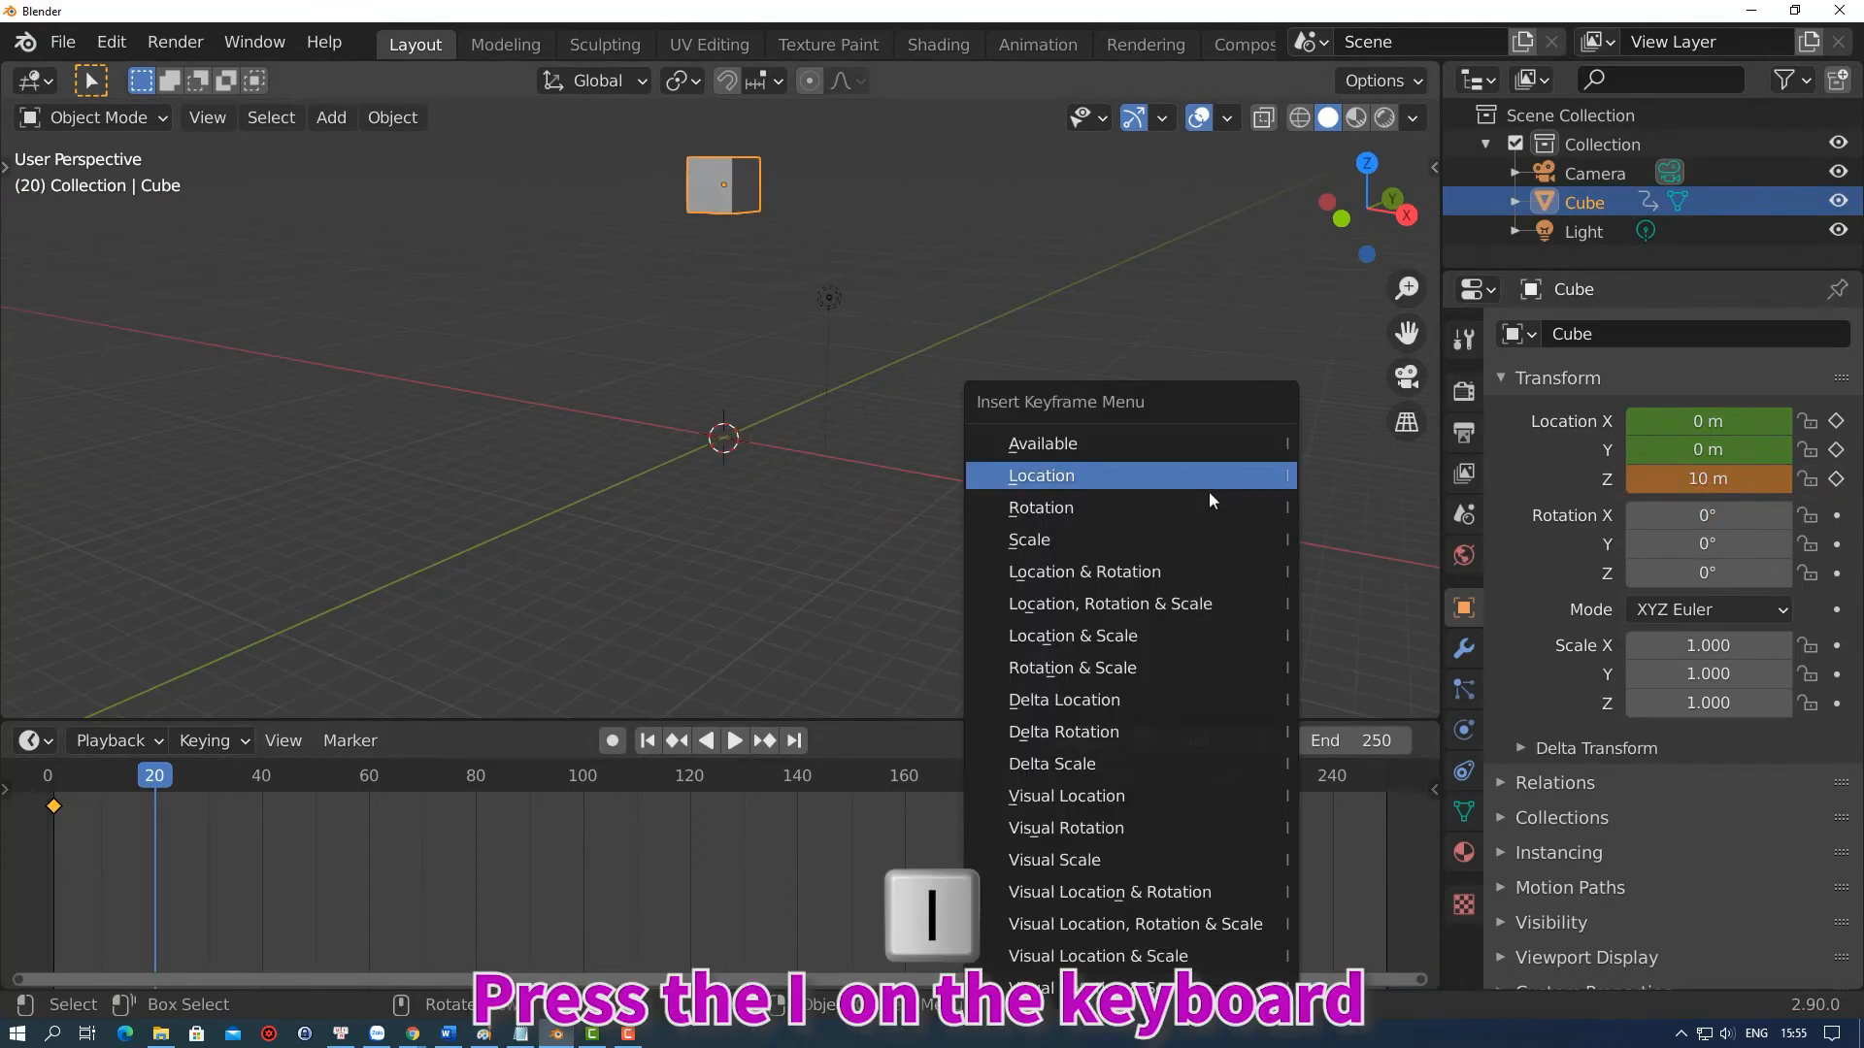
pyautogui.click(1164, 479)
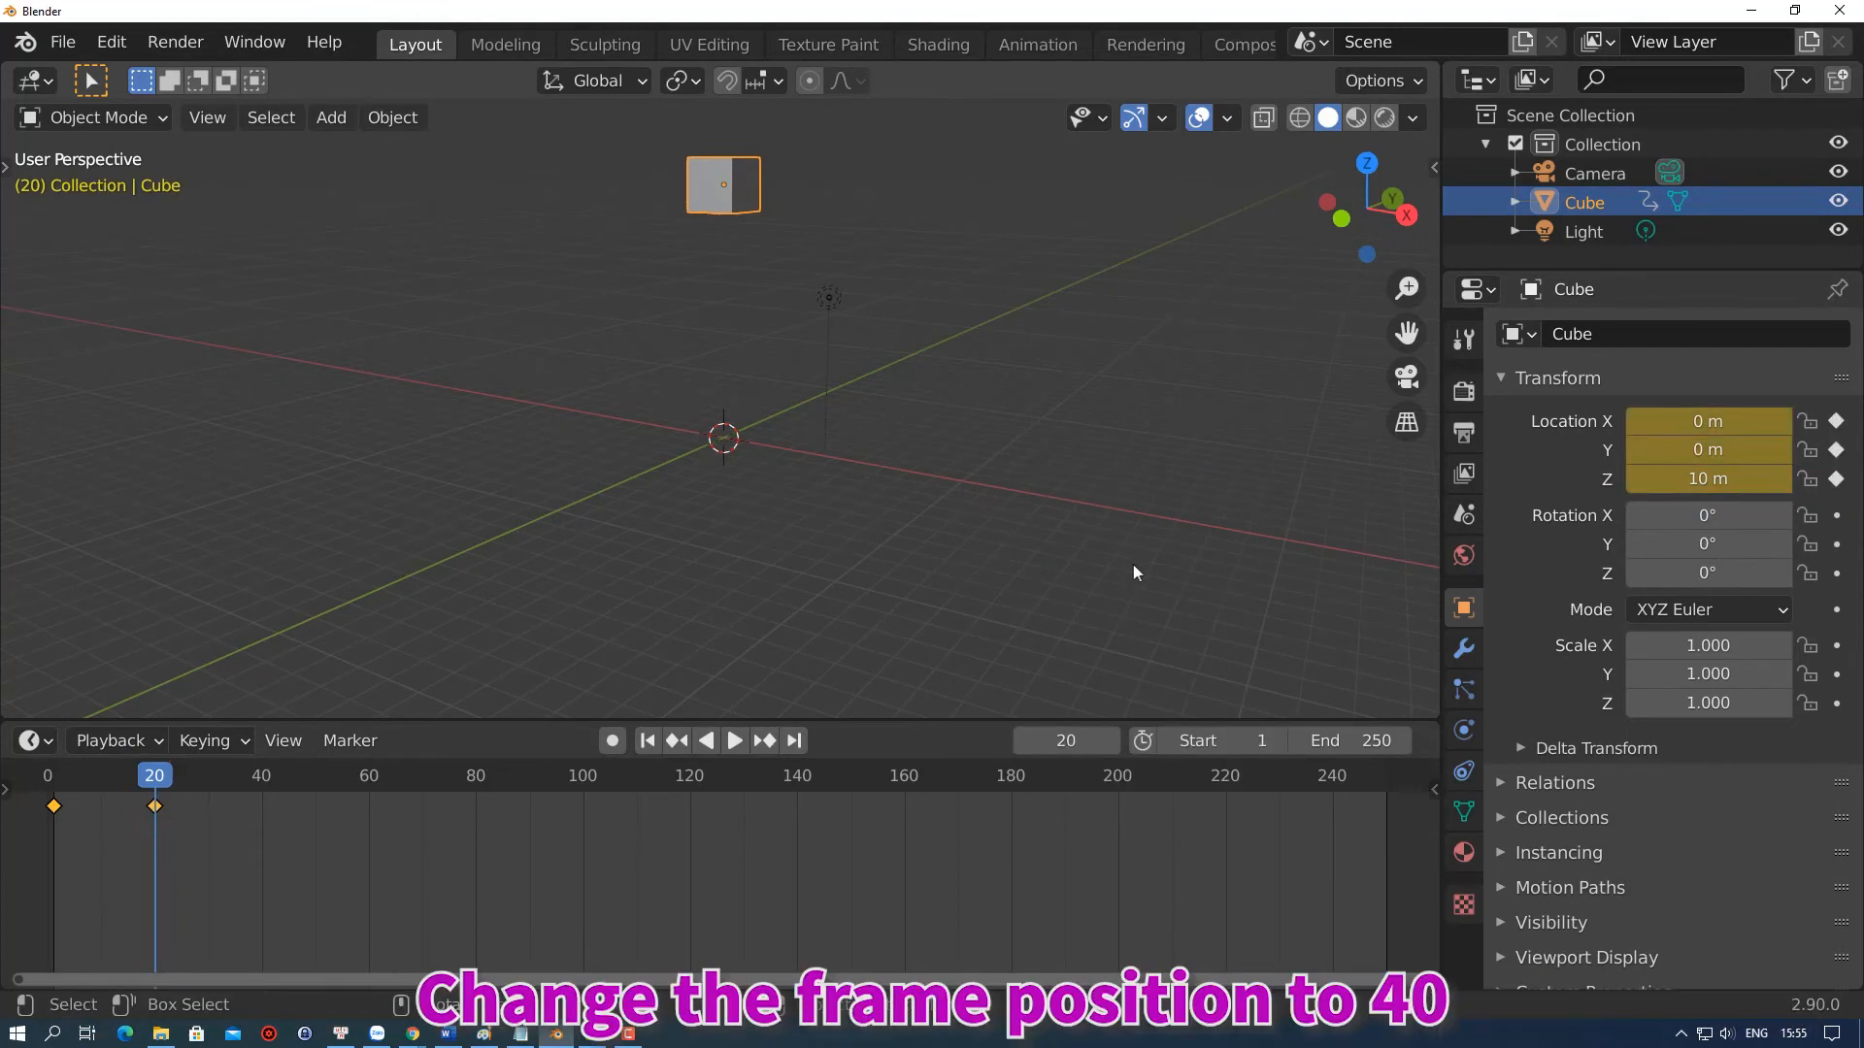
# At frame 40, set the cube's Z location to -10 m and insert a Location keyframe
pyautogui.click(1066, 741)
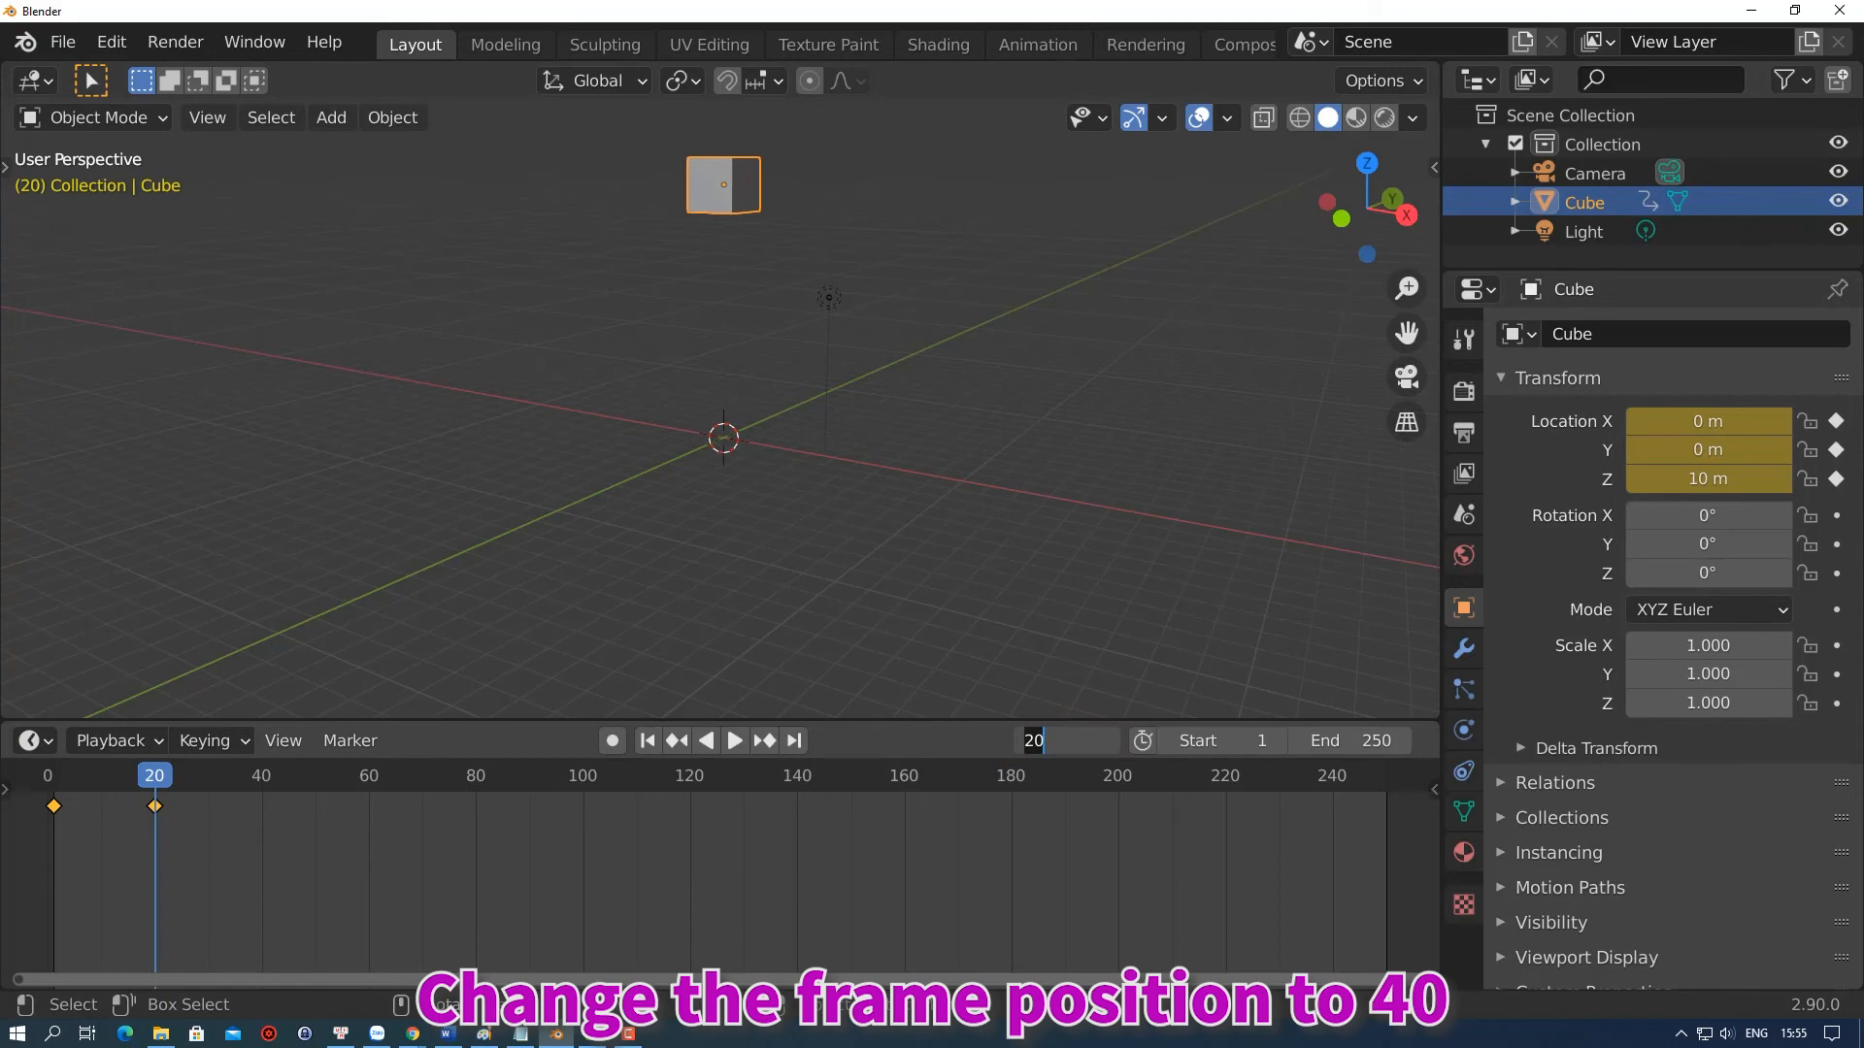
pyautogui.write('40')
pyautogui.press('Return')
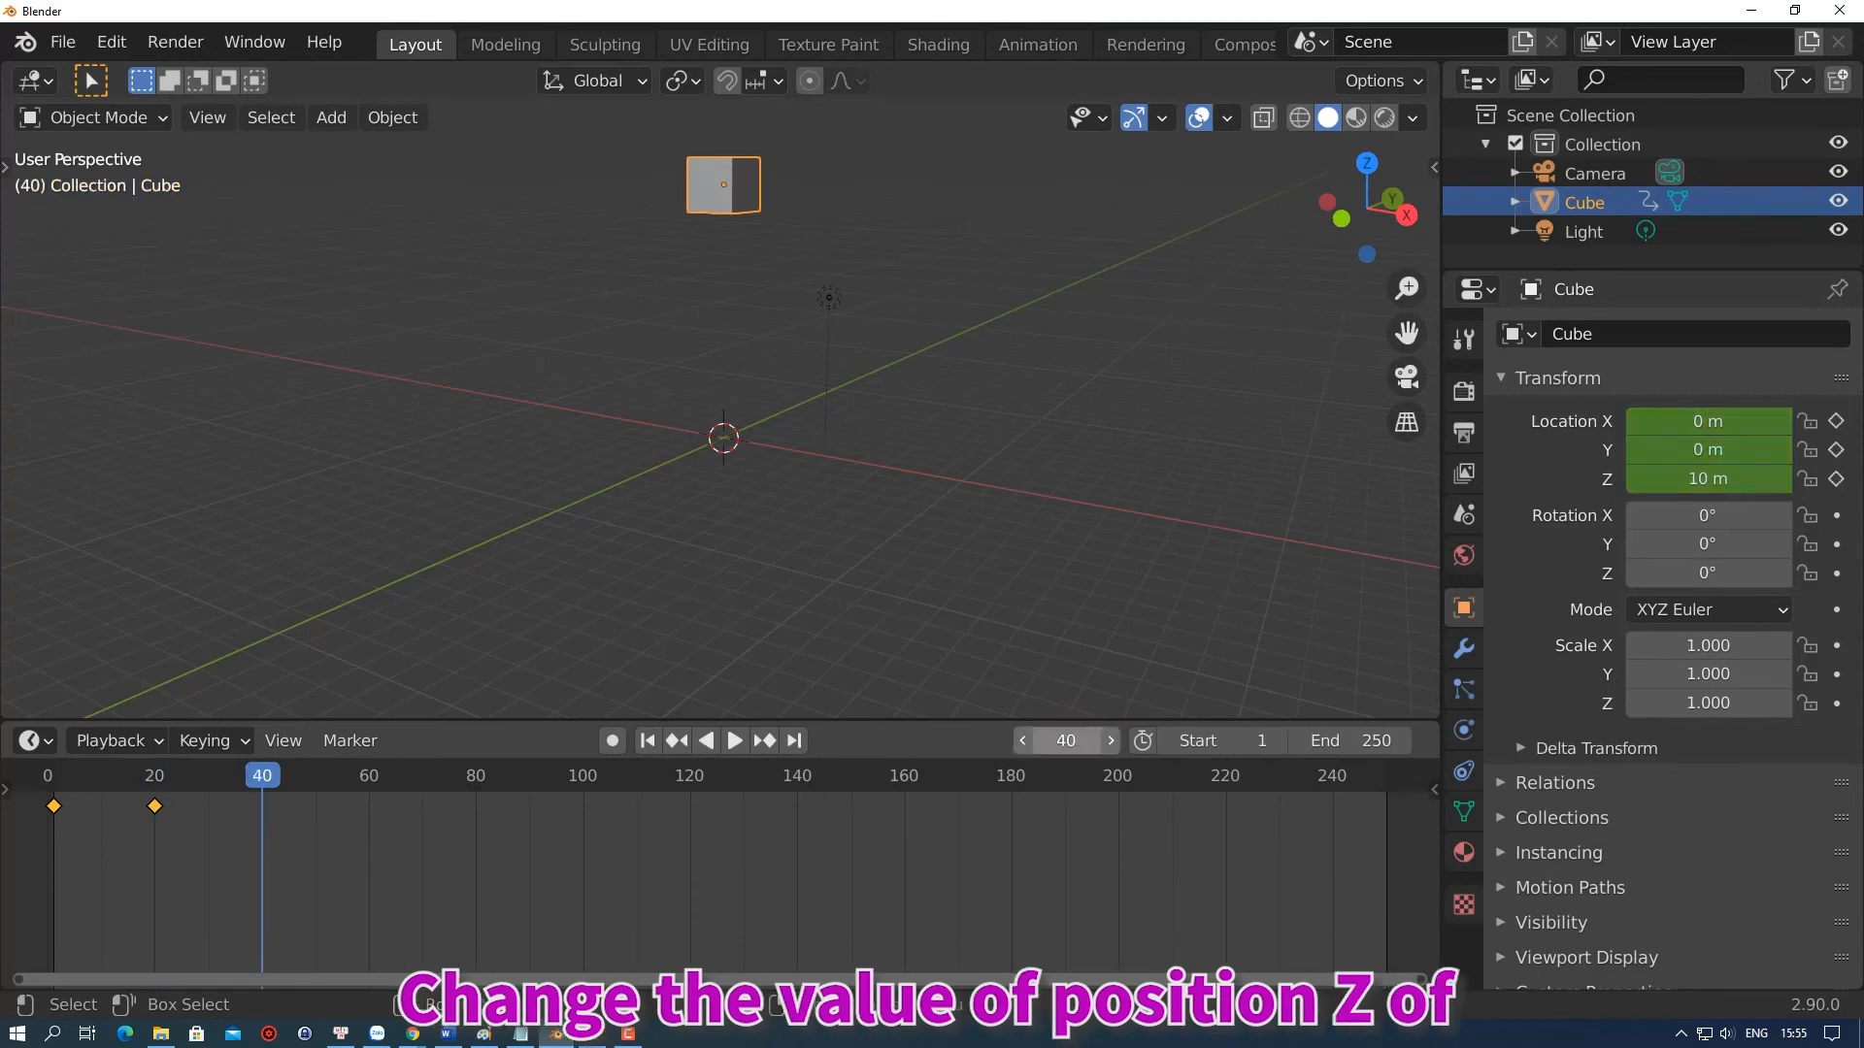
pyautogui.click(1748, 472)
pyautogui.write('-10')
pyautogui.press('Return')
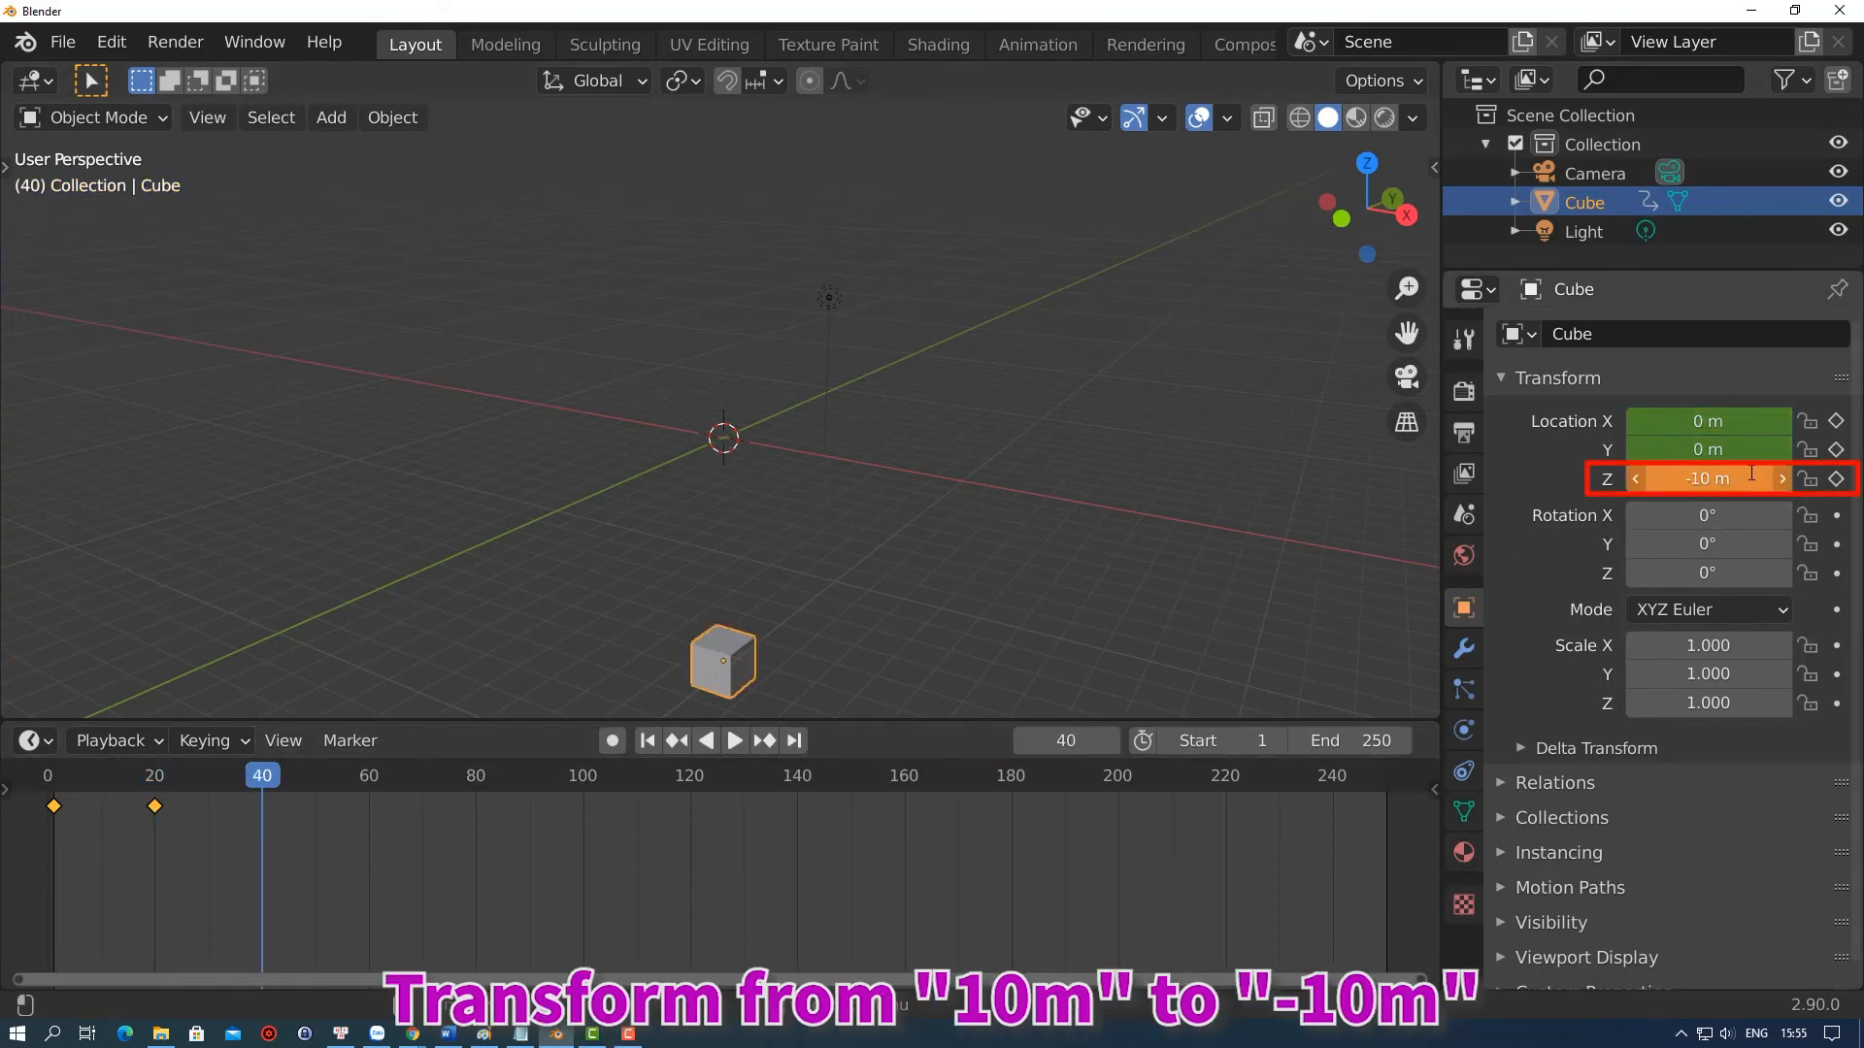
pyautogui.press('i')
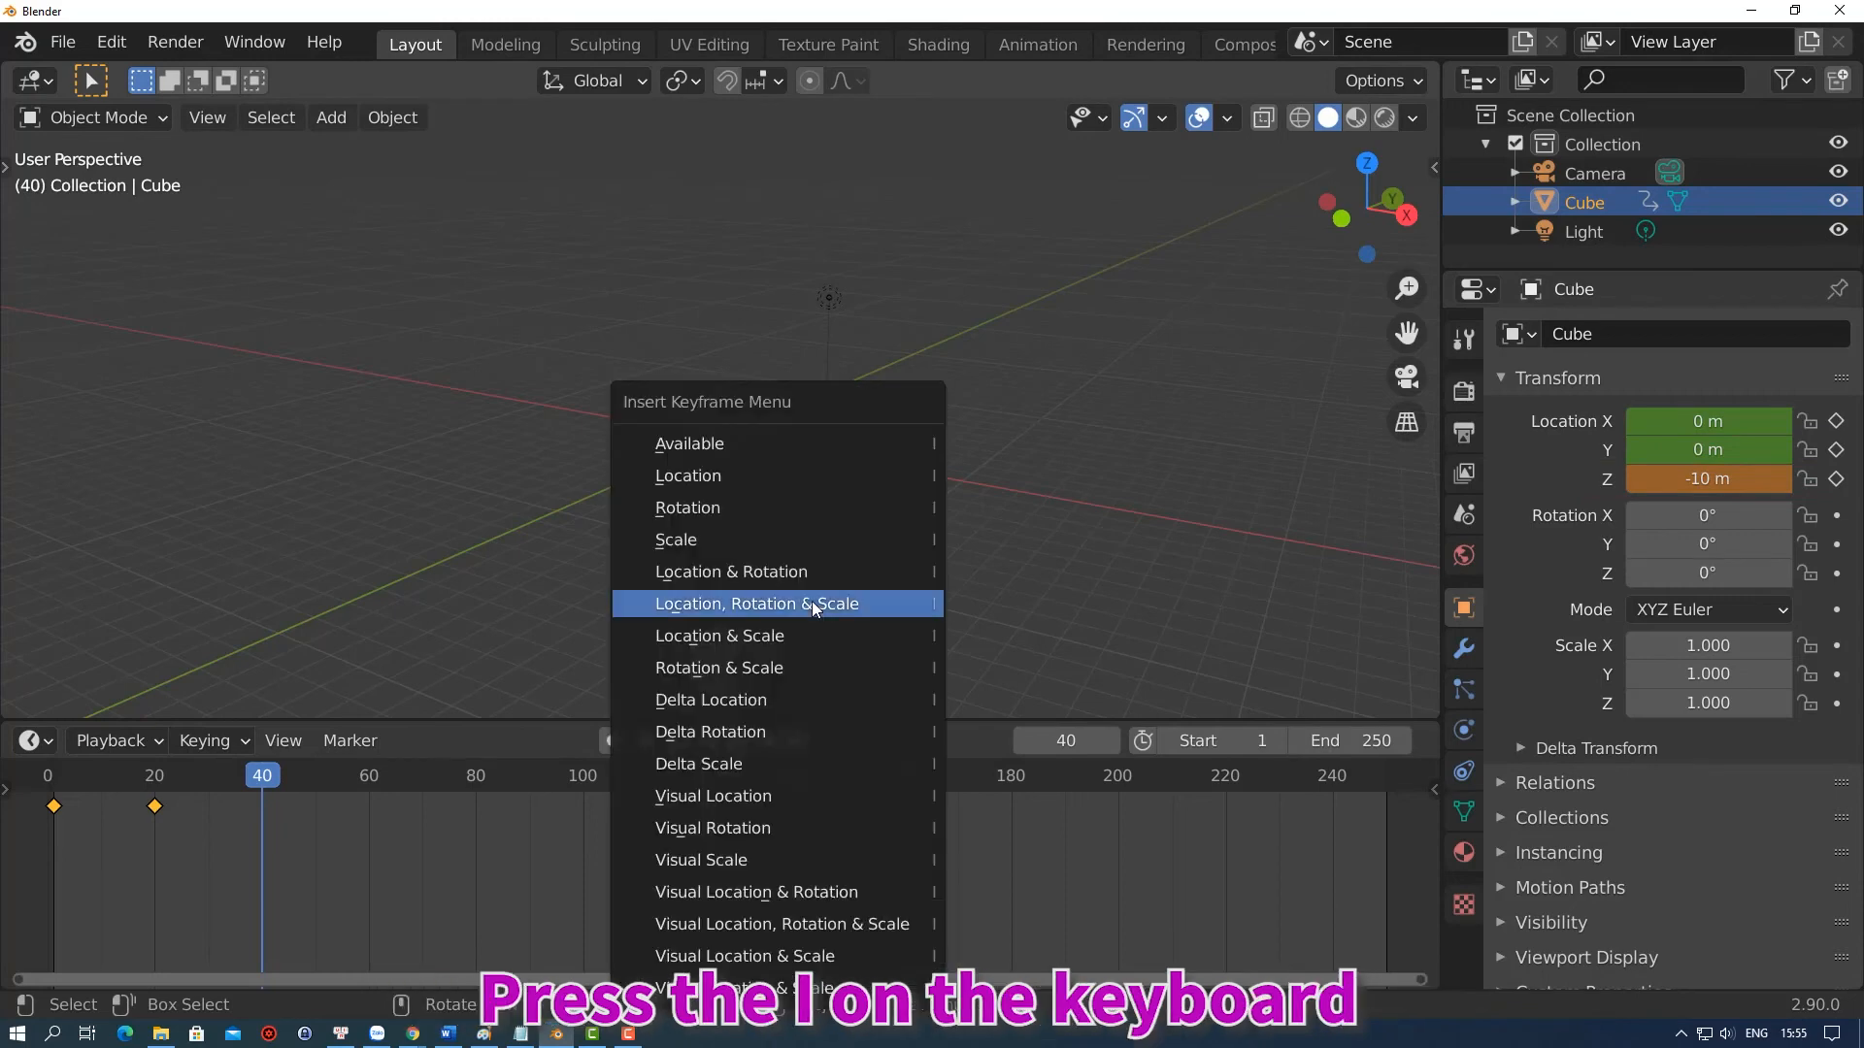
pyautogui.click(814, 474)
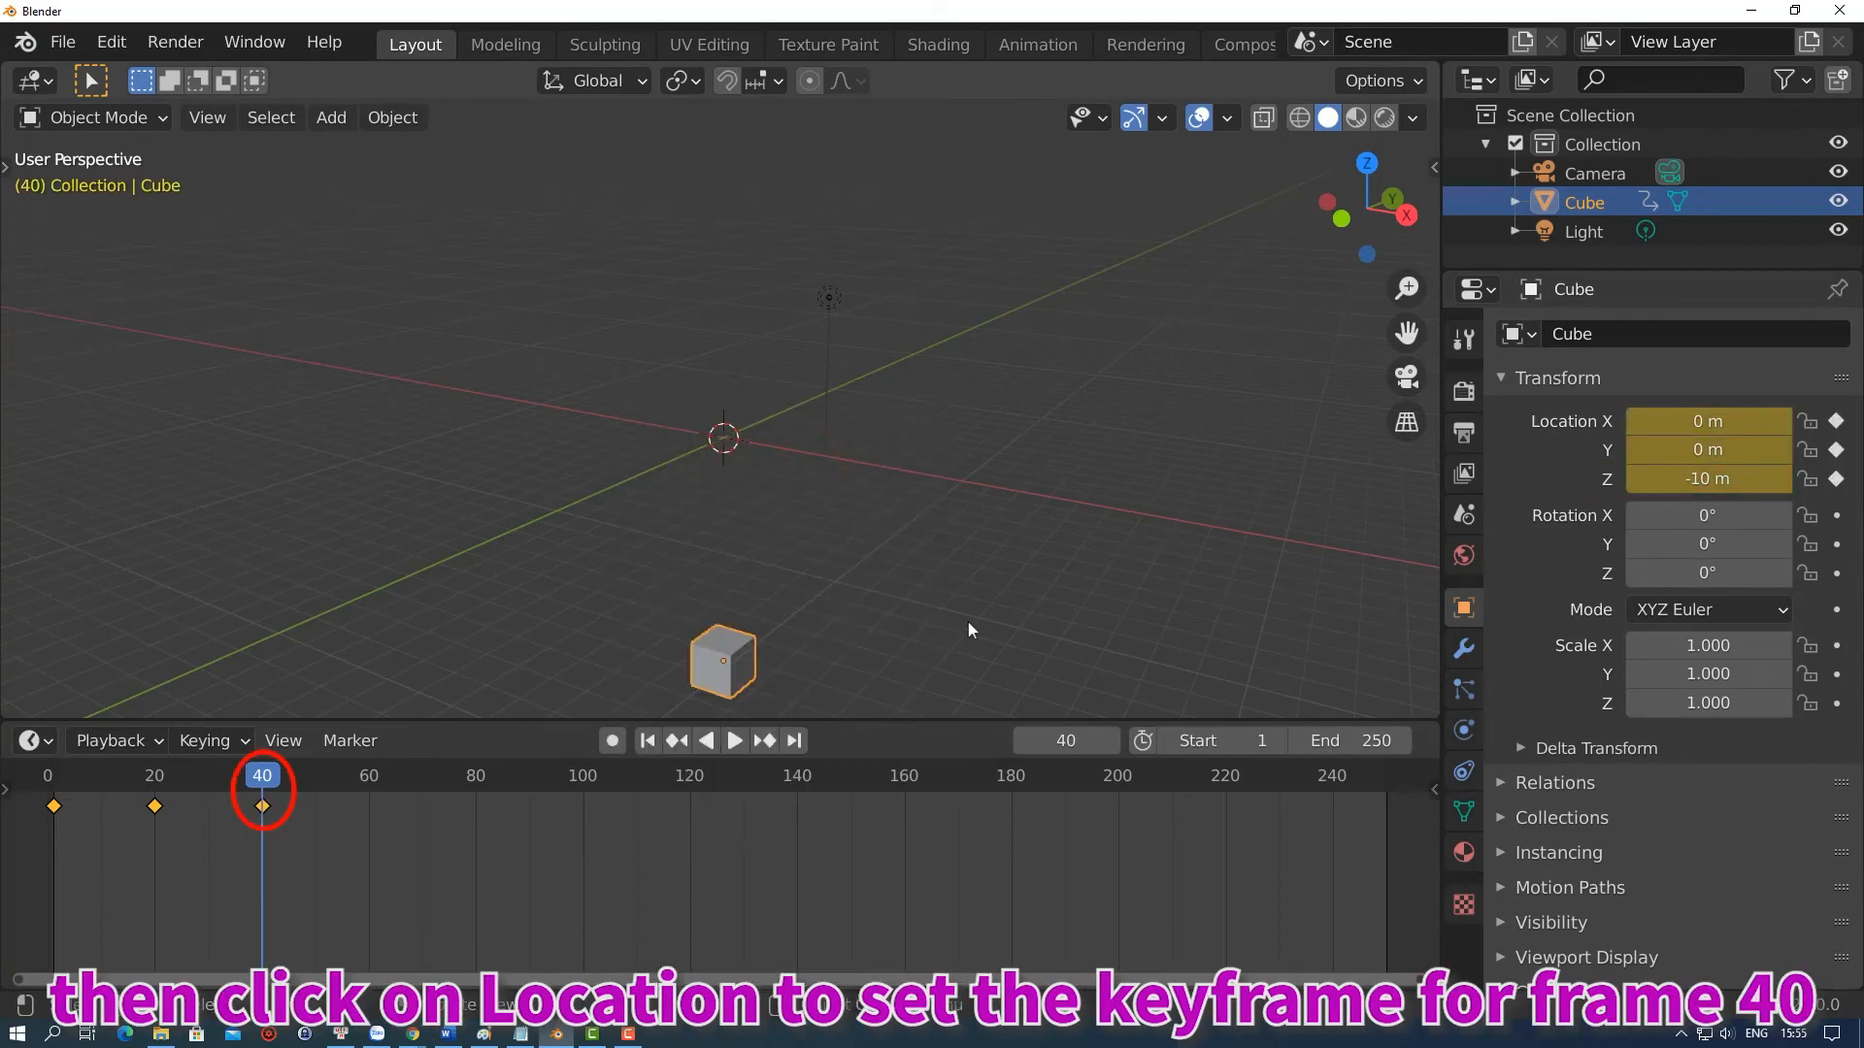
# At frame 60, return the cube's Z location to 0 m and insert a Location keyframe
pyautogui.click(1083, 741)
pyautogui.write('60')
pyautogui.press('Return')
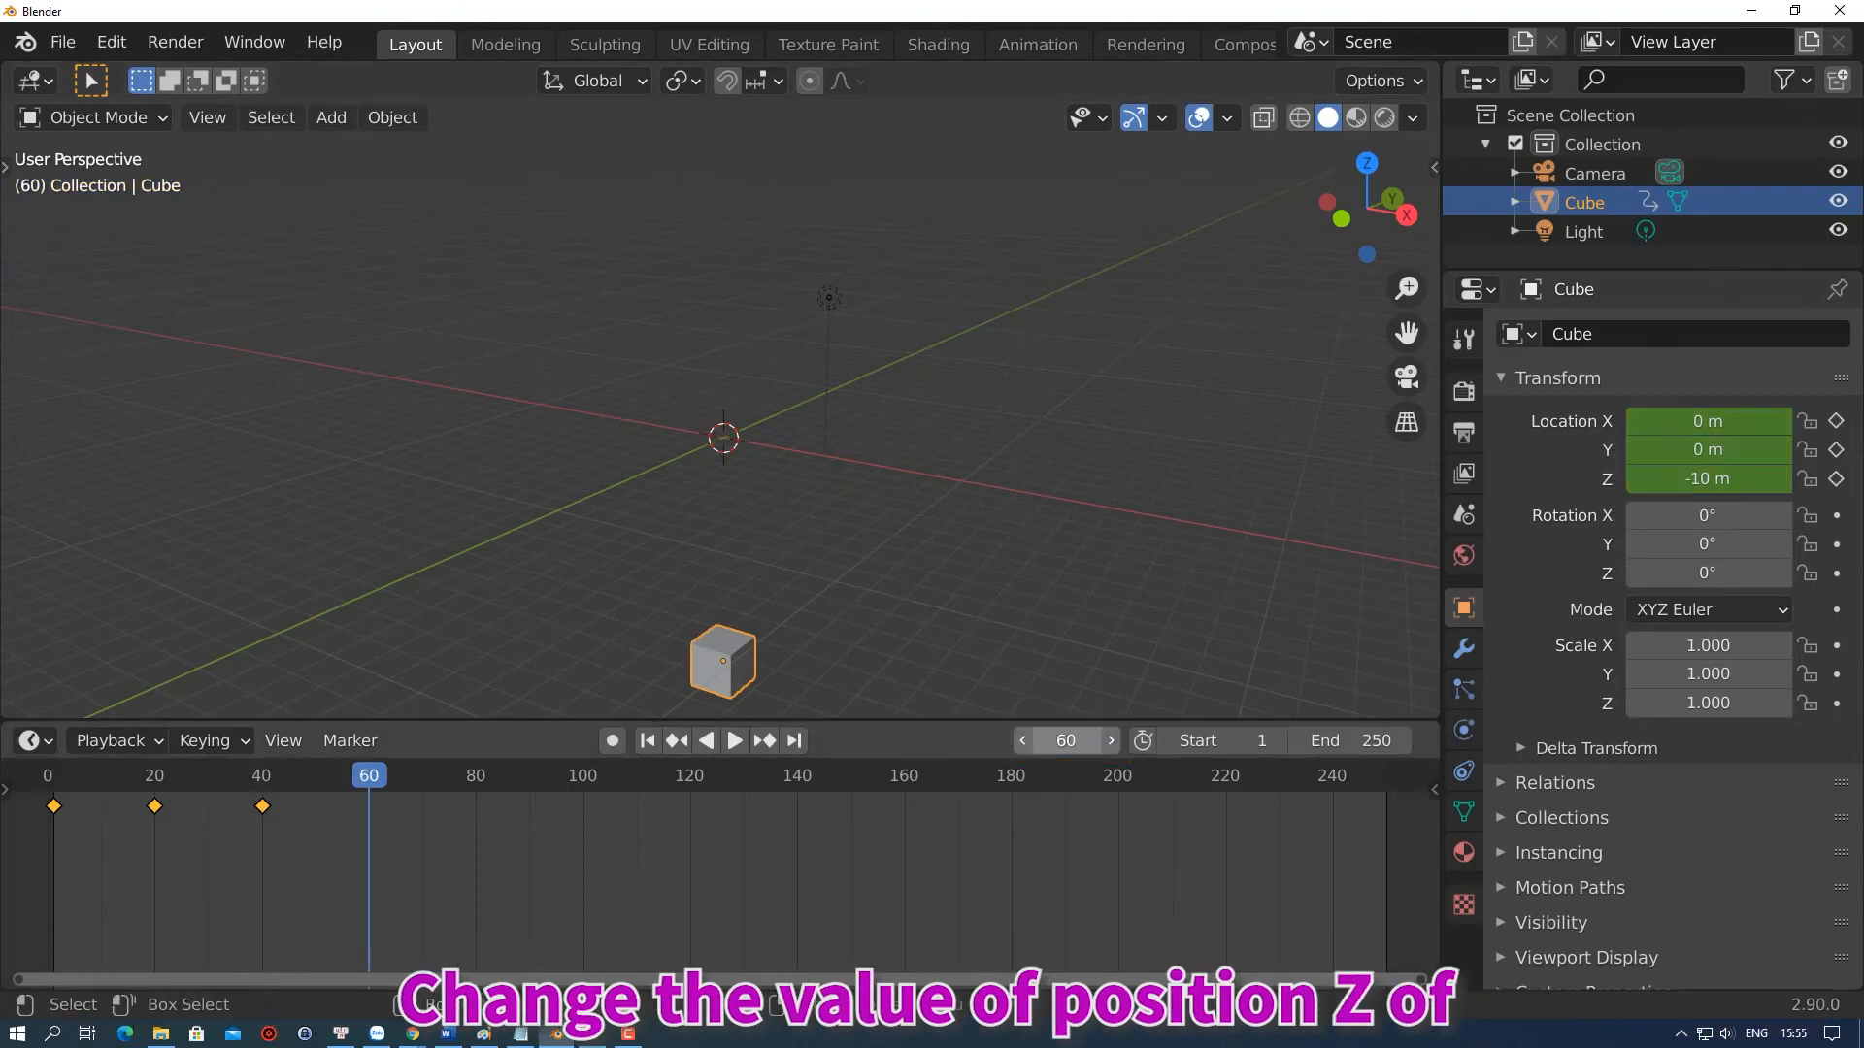
pyautogui.doubleClick(1708, 479)
pyautogui.write('0')
pyautogui.press('Return')
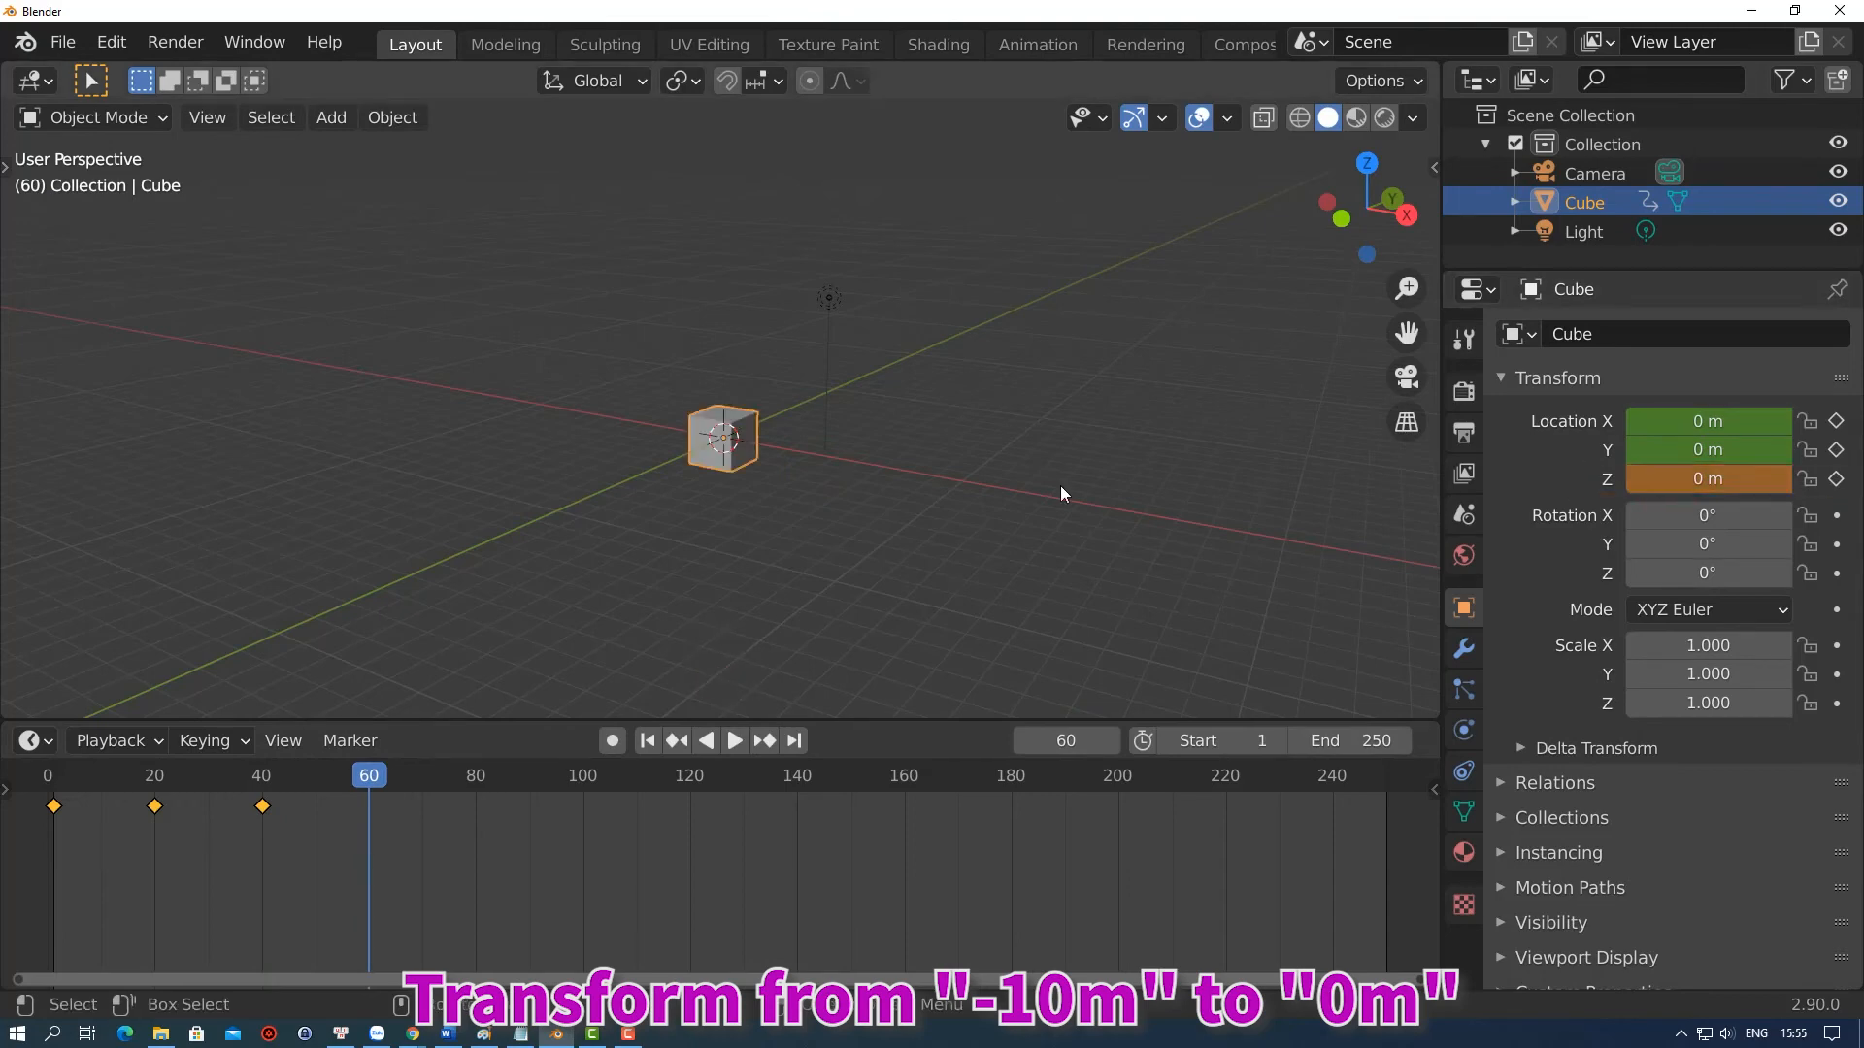
pyautogui.press('i')
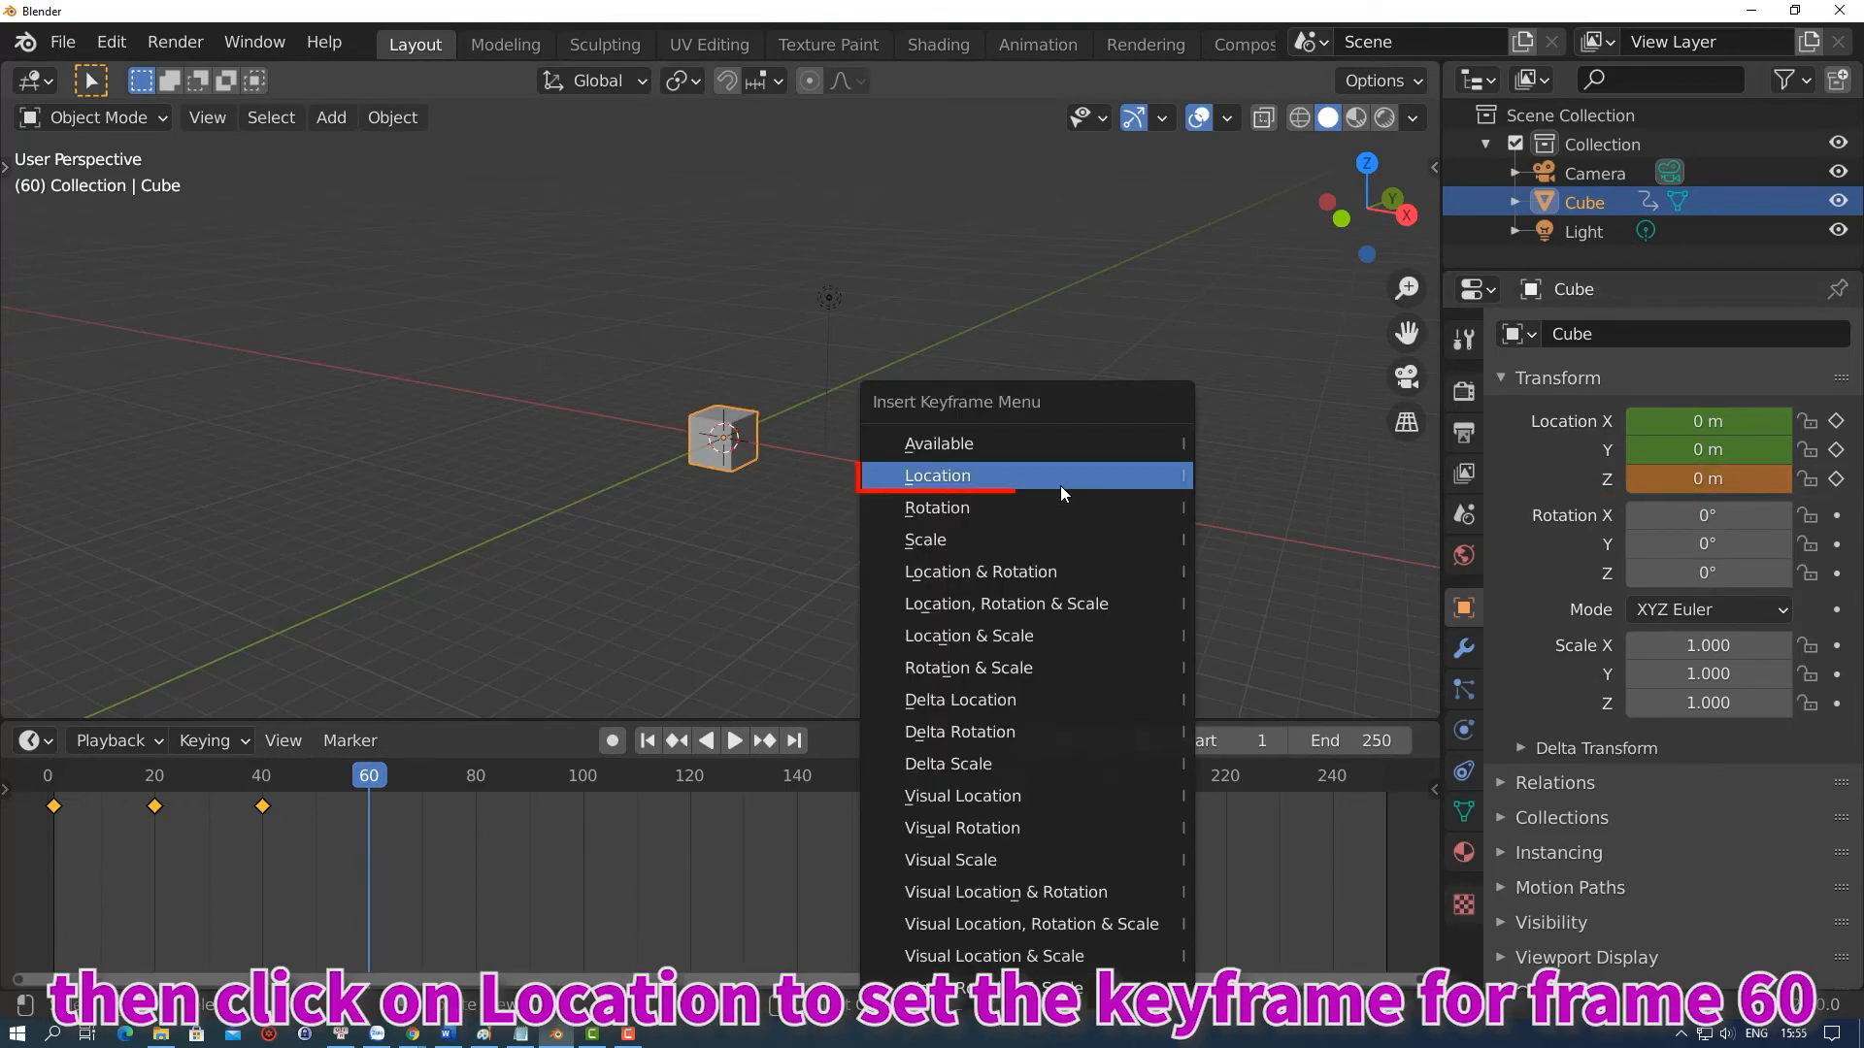
pyautogui.click(1060, 485)
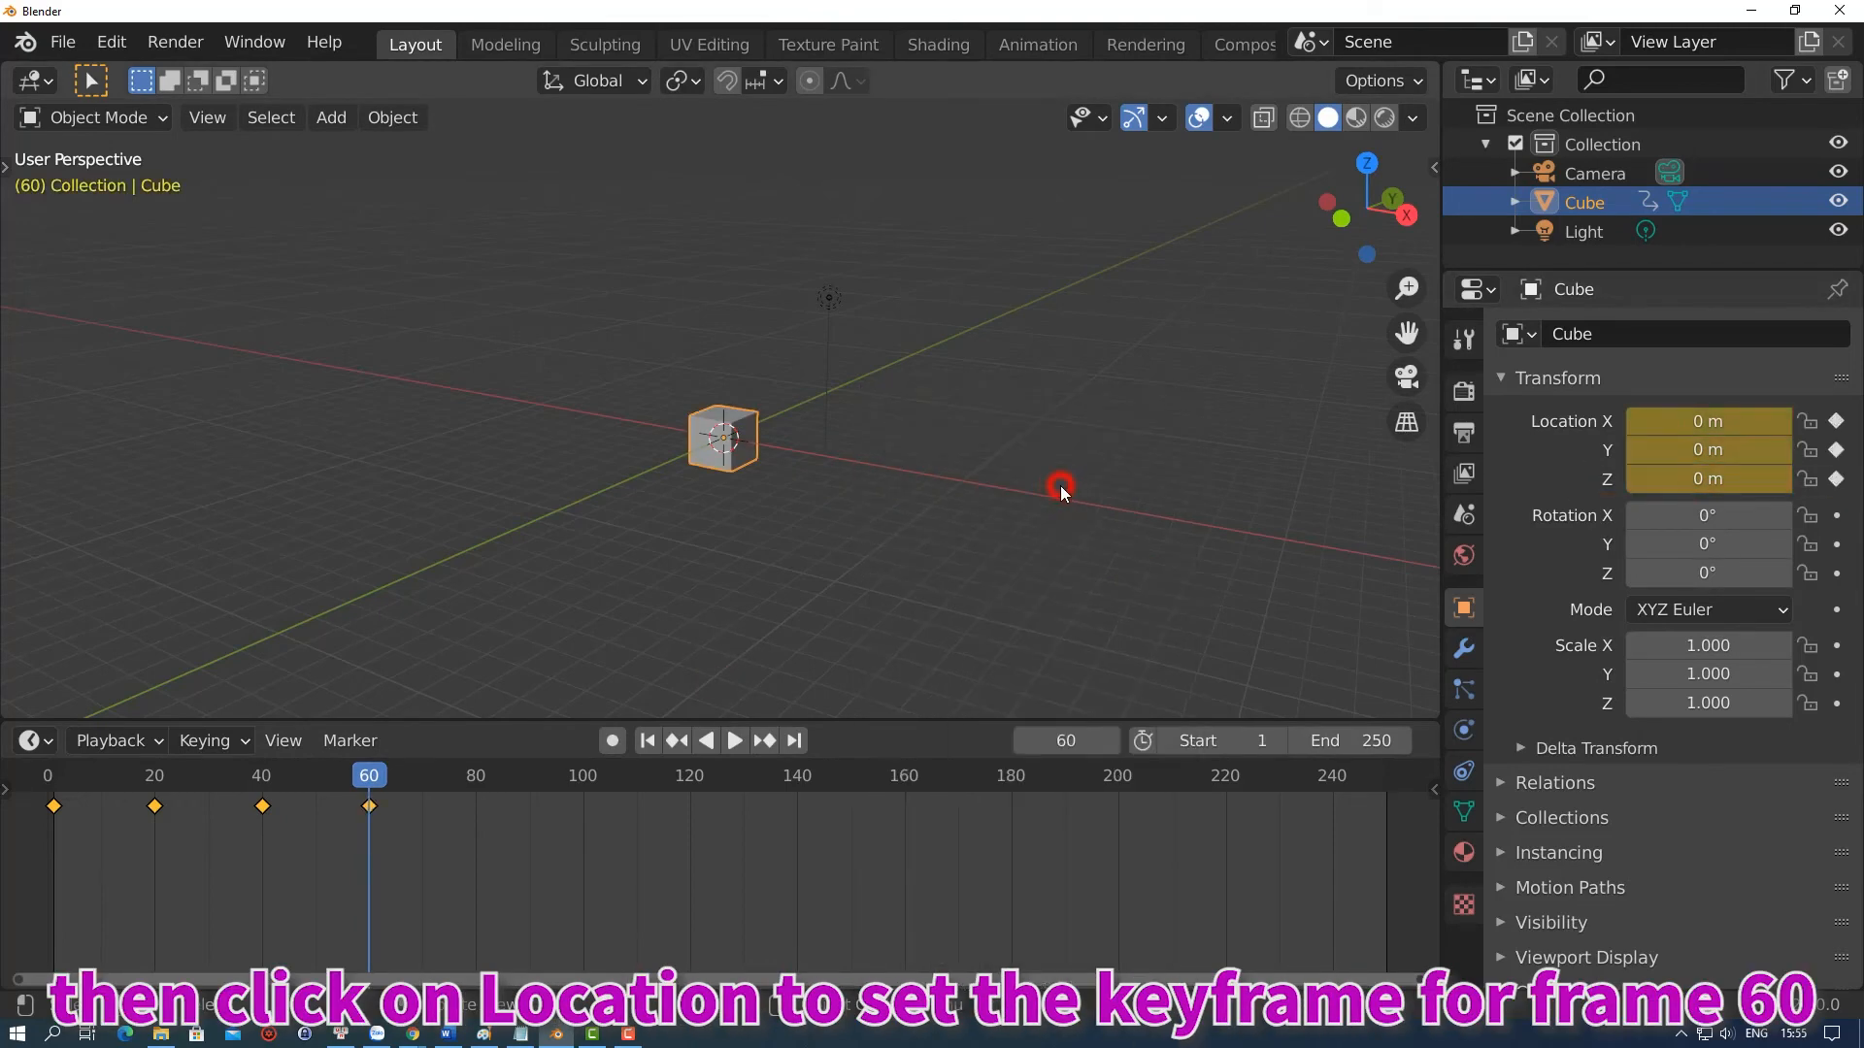
# Set the animation's end frame to 60 and play the Z-axis movement through the camera
pyautogui.click(1386, 743)
pyautogui.click(1382, 742)
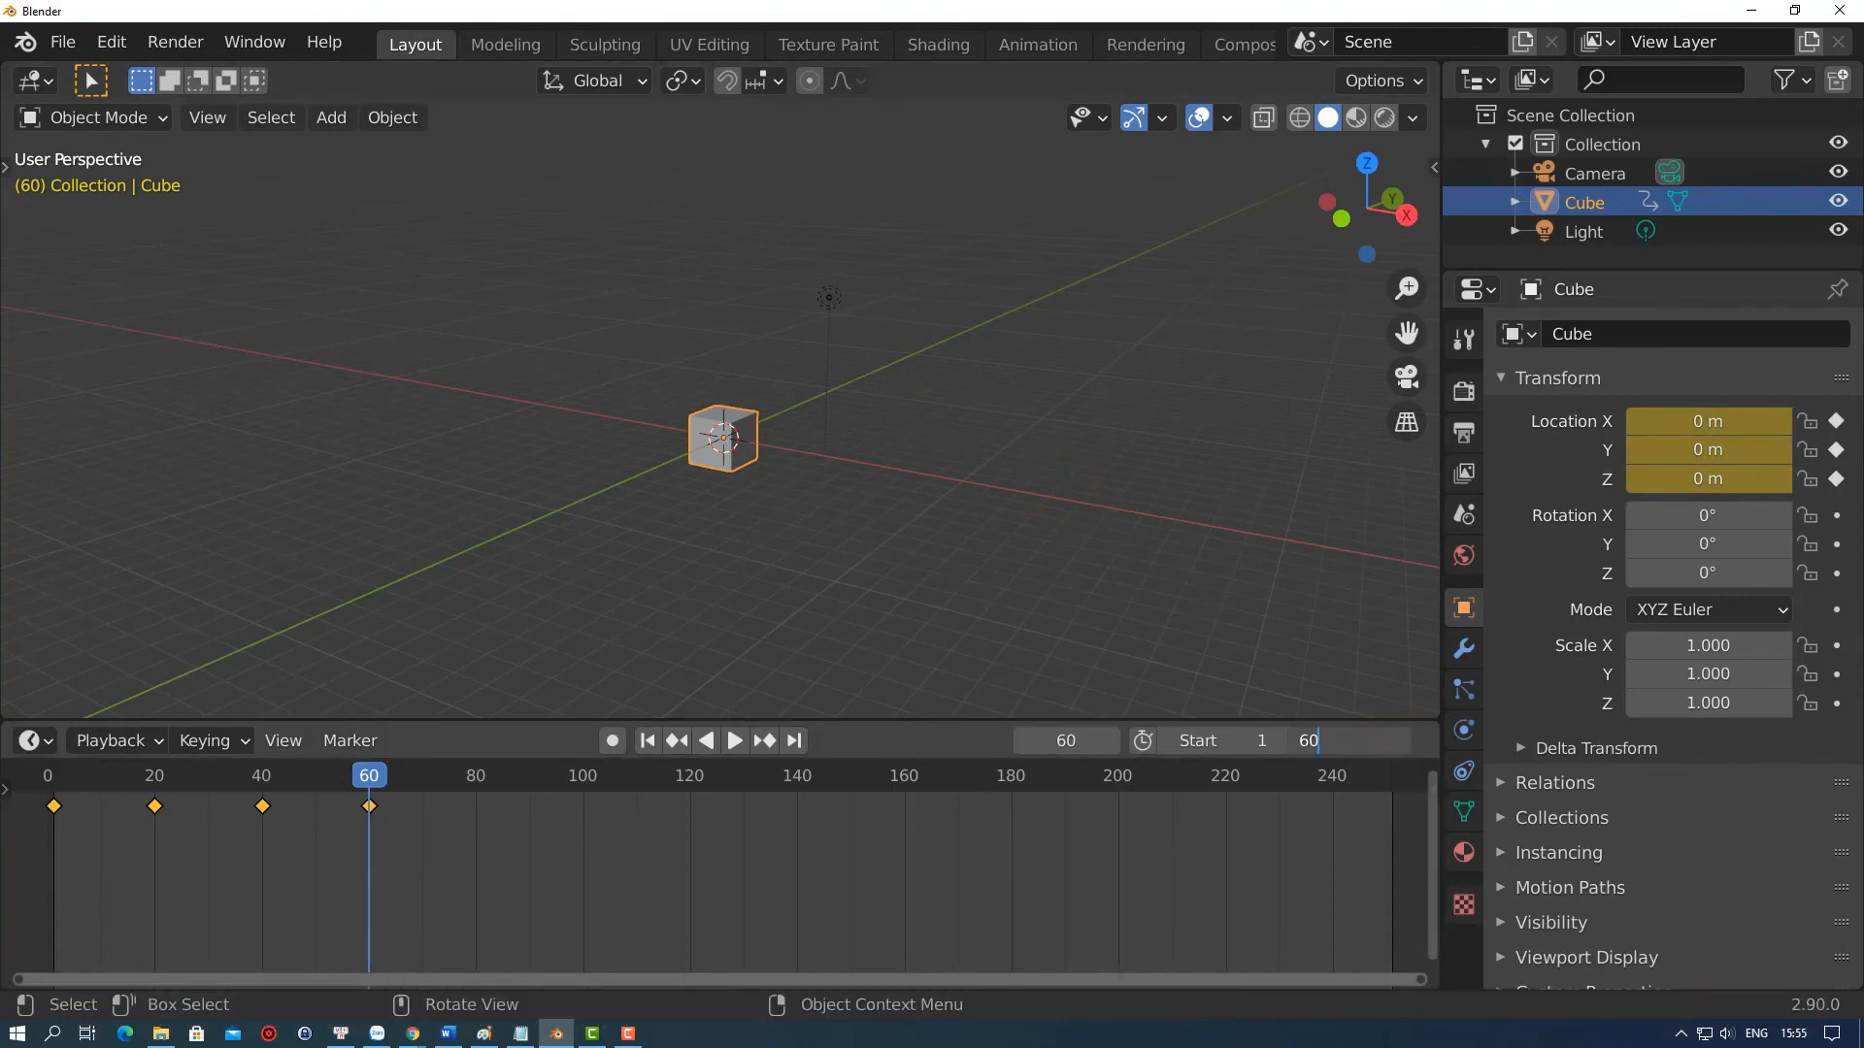
pyautogui.press('Return')
pyautogui.press('KP_0')
pyautogui.press('space')
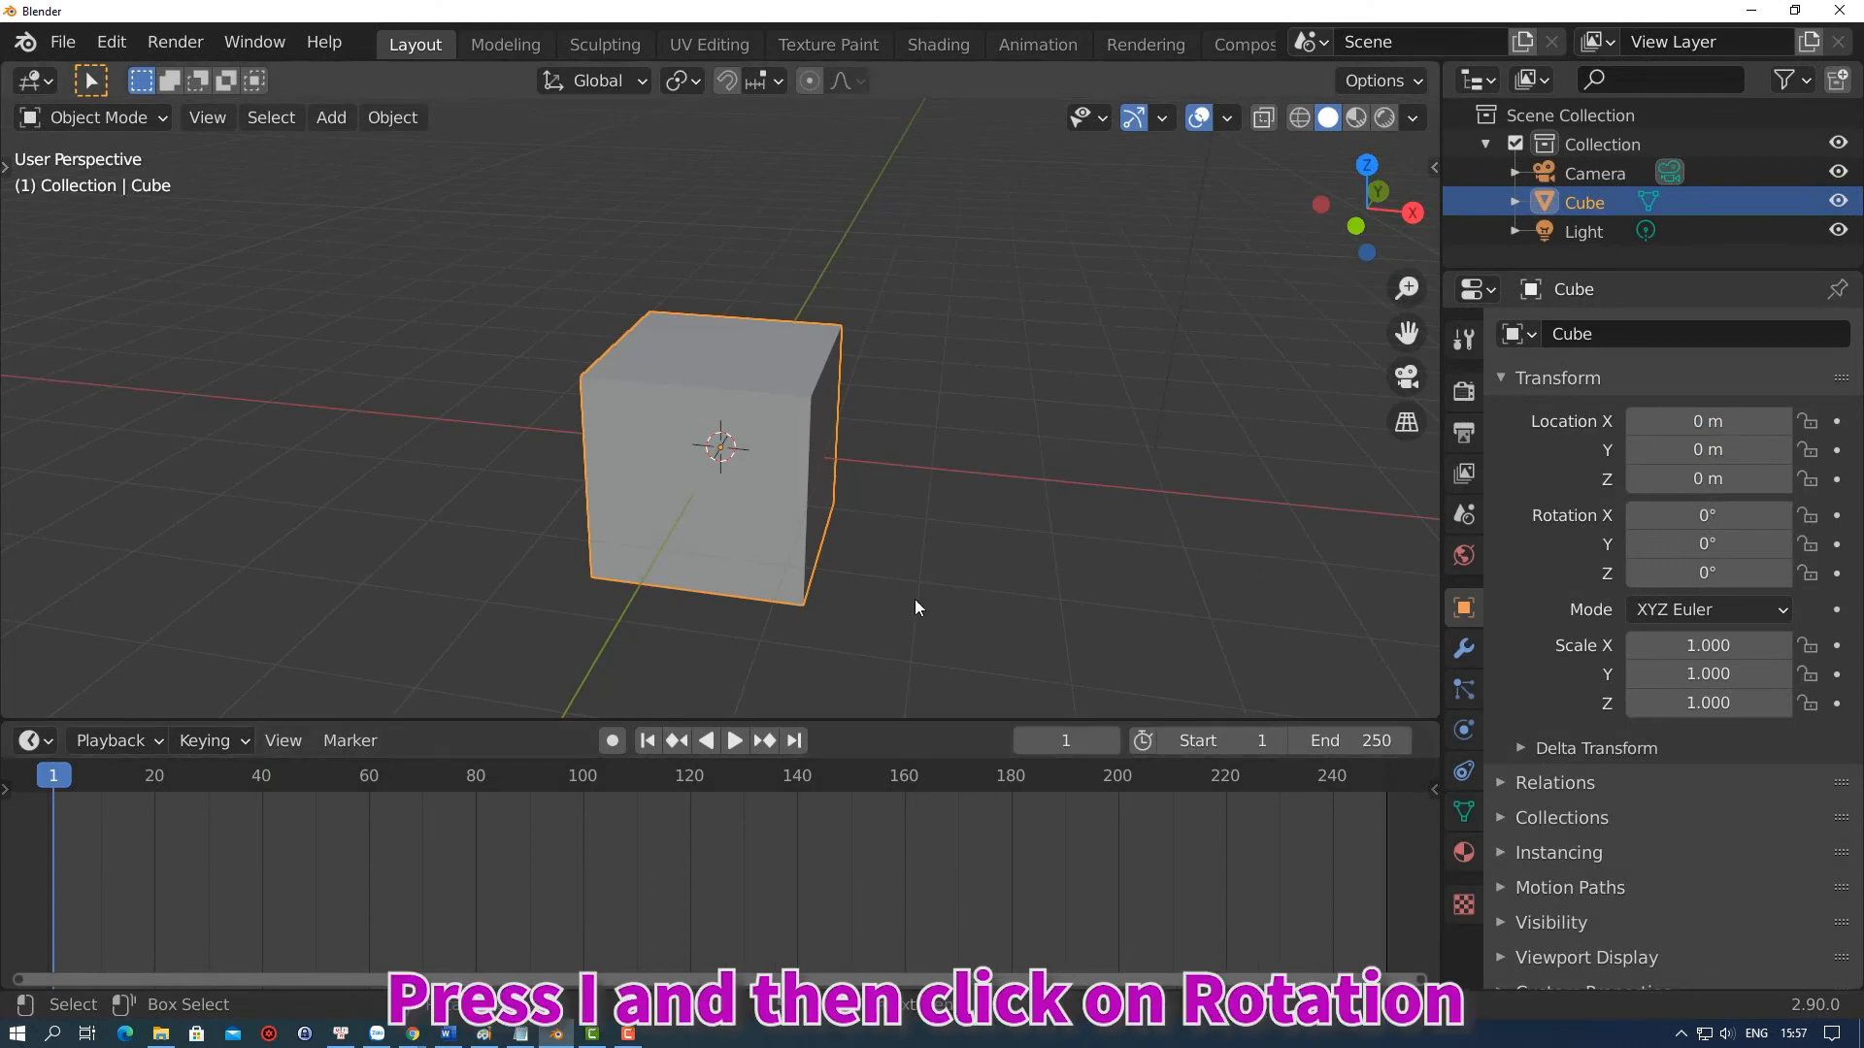
# In the fresh scene, insert a Rotation keyframe for the cube at frame 1 and another at frame 60 with its Y rotation at 360°
pyautogui.press('i')
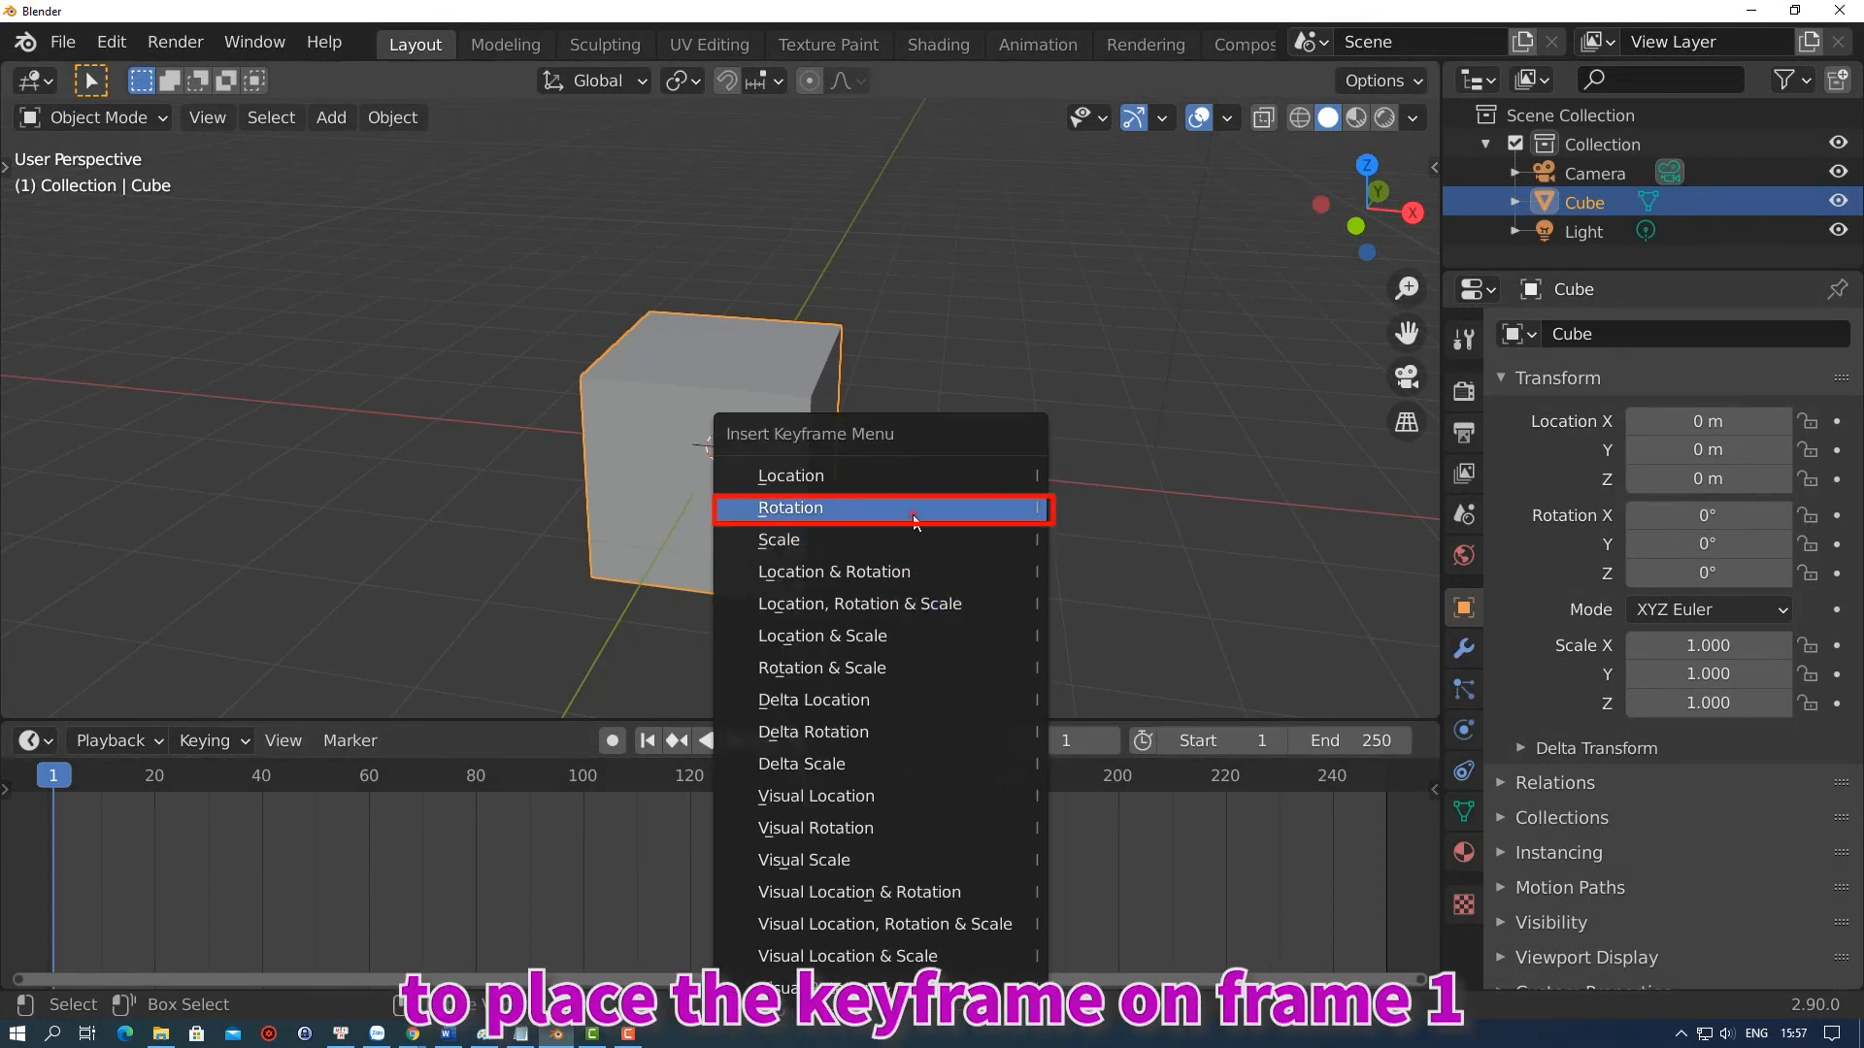
pyautogui.click(913, 515)
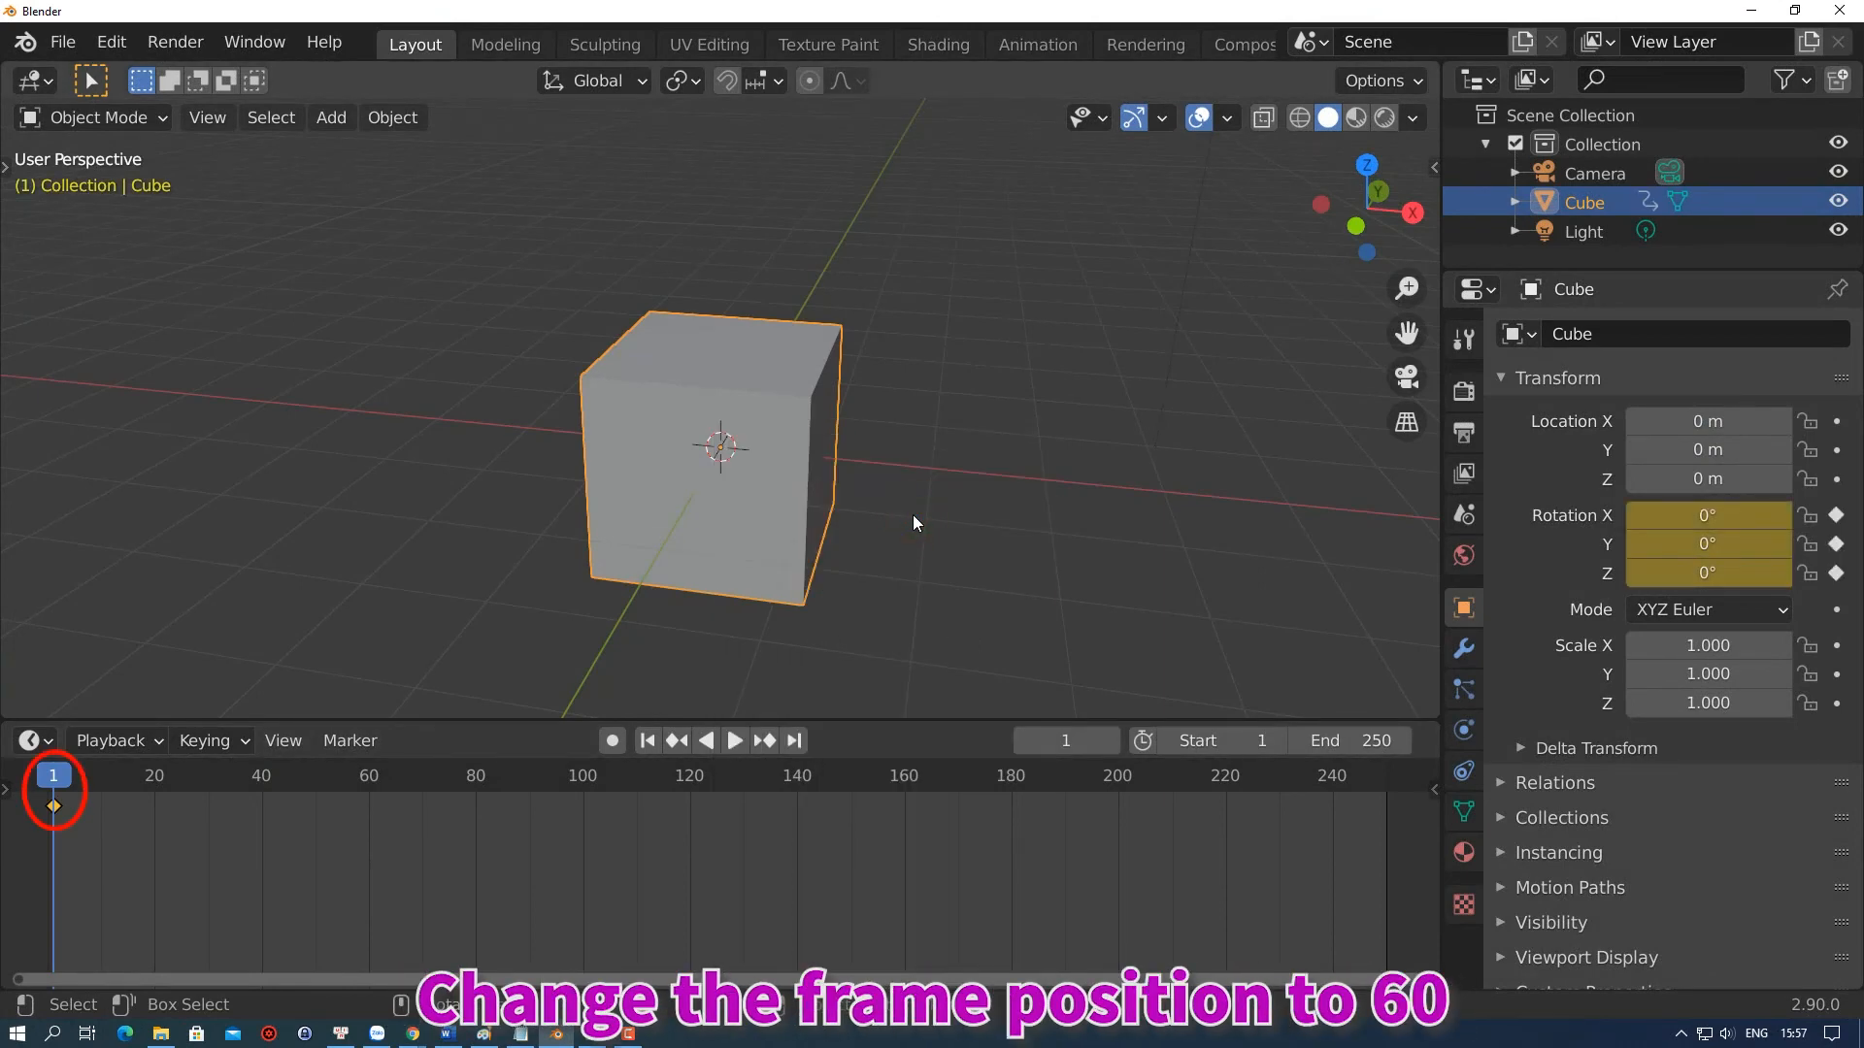
pyautogui.click(1073, 740)
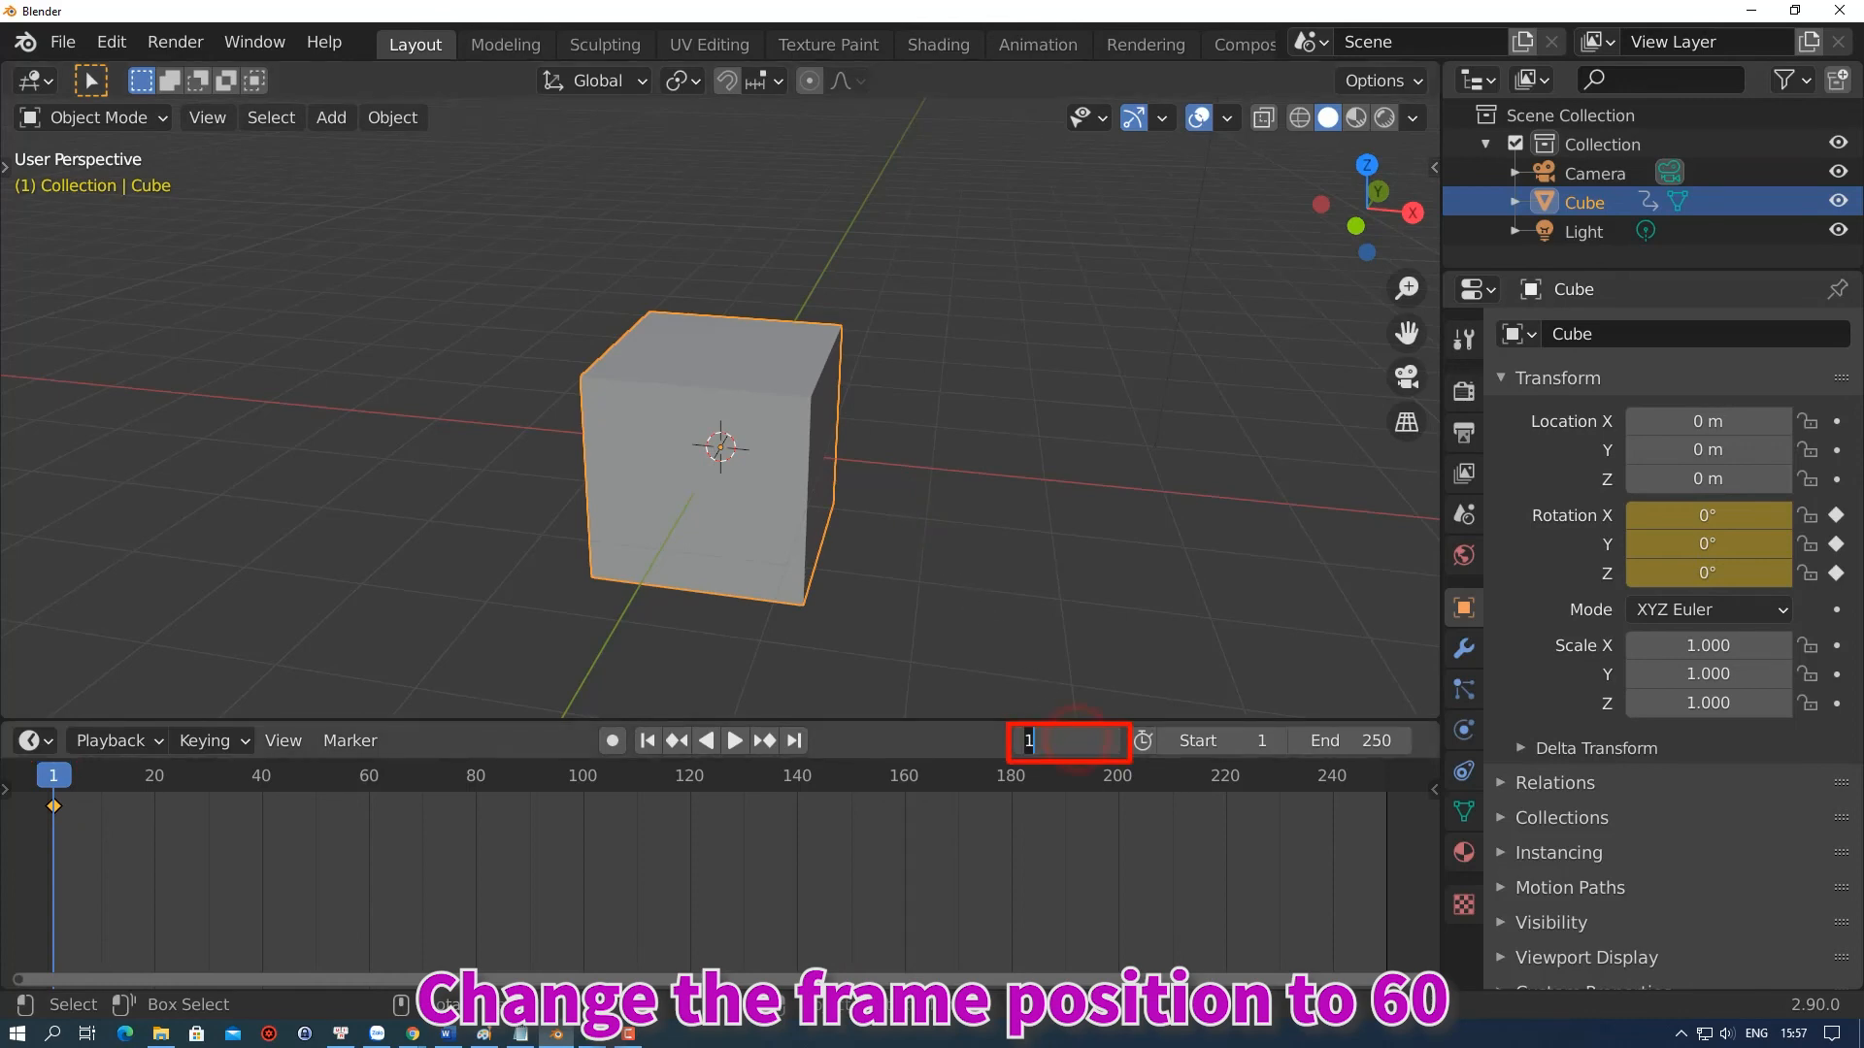
pyautogui.write('60')
pyautogui.press('Return')
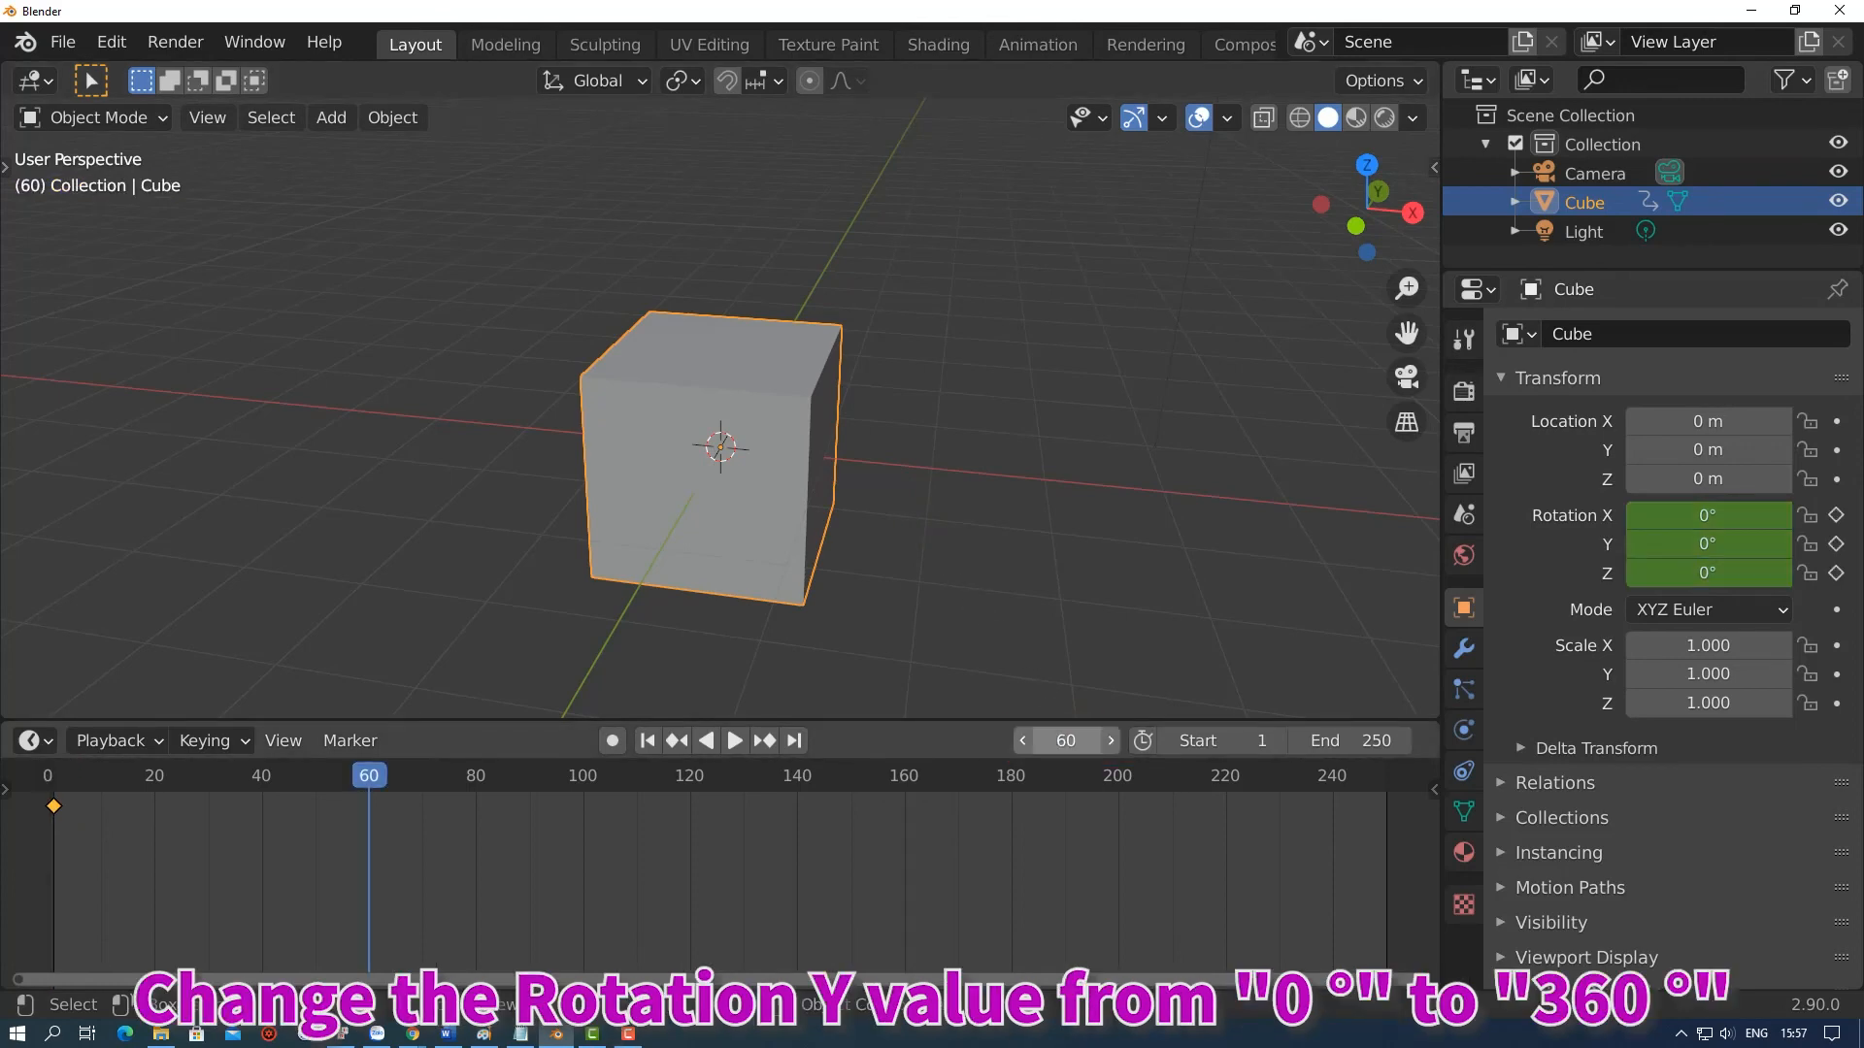
pyautogui.click(1655, 544)
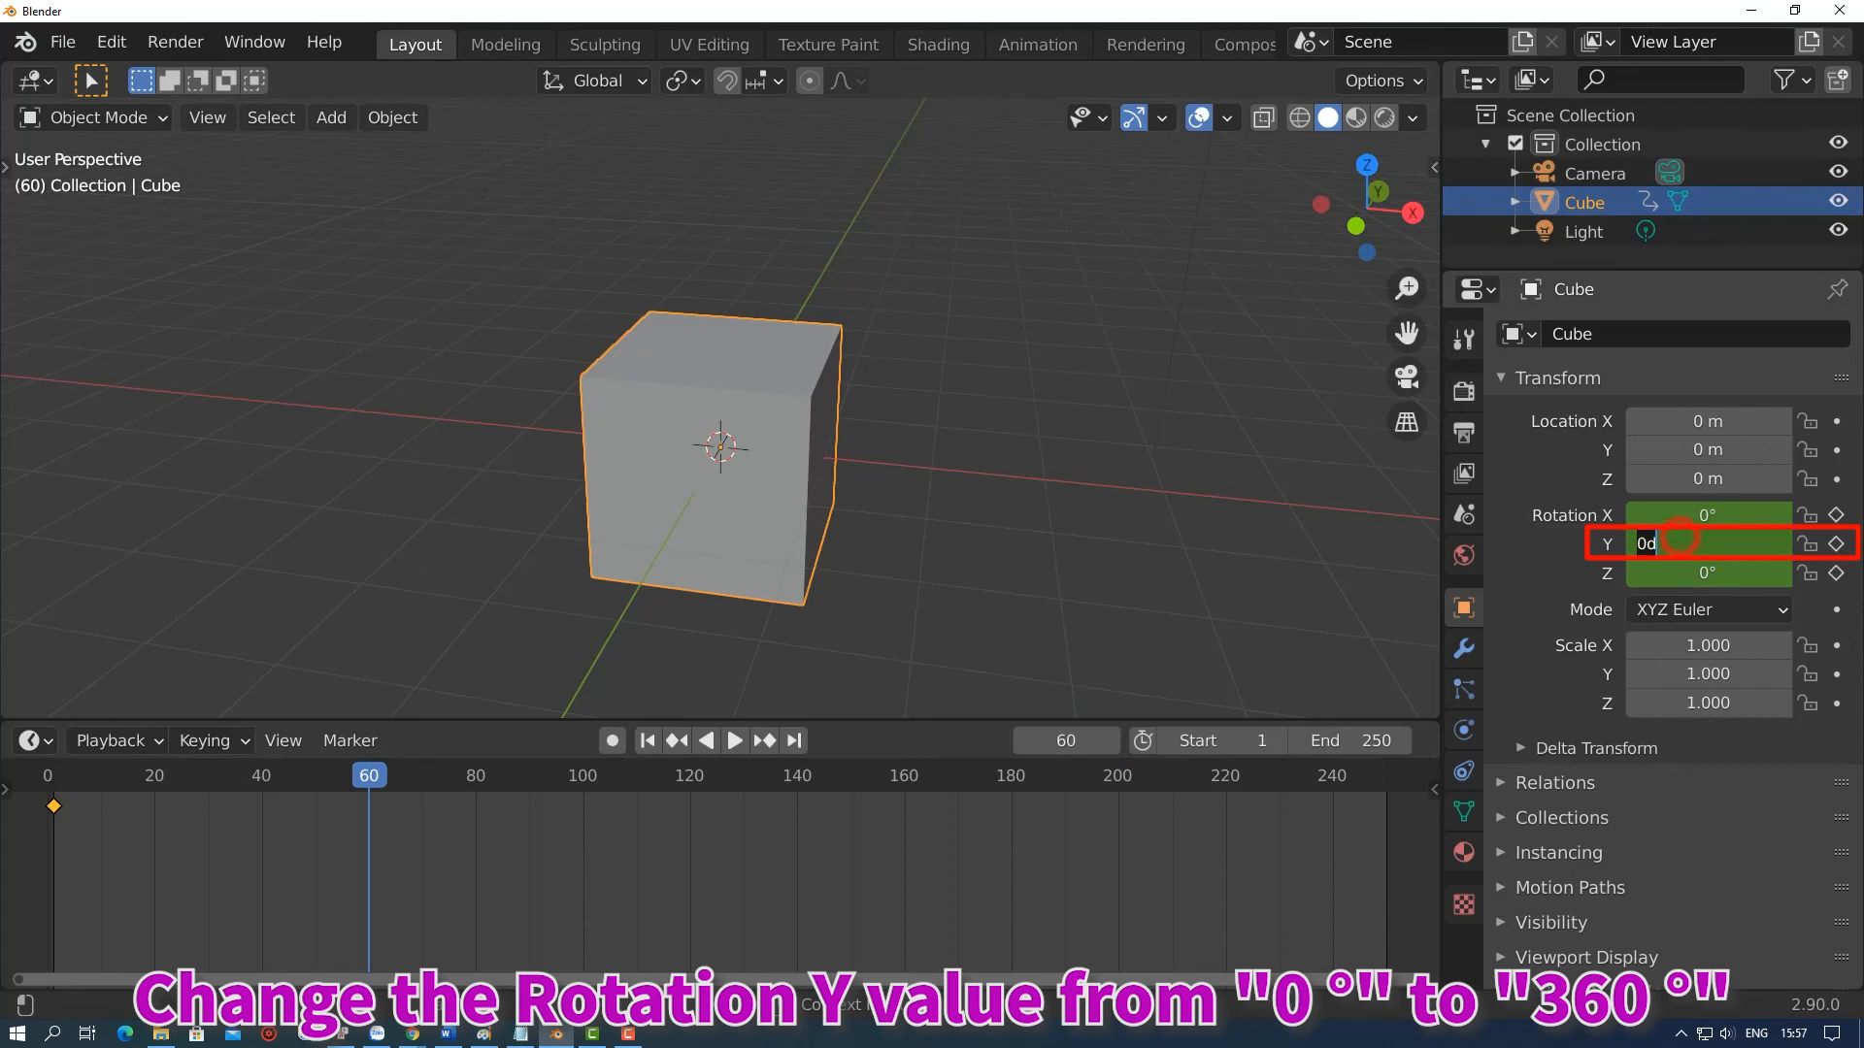
pyautogui.write('360')
pyautogui.press('Return')
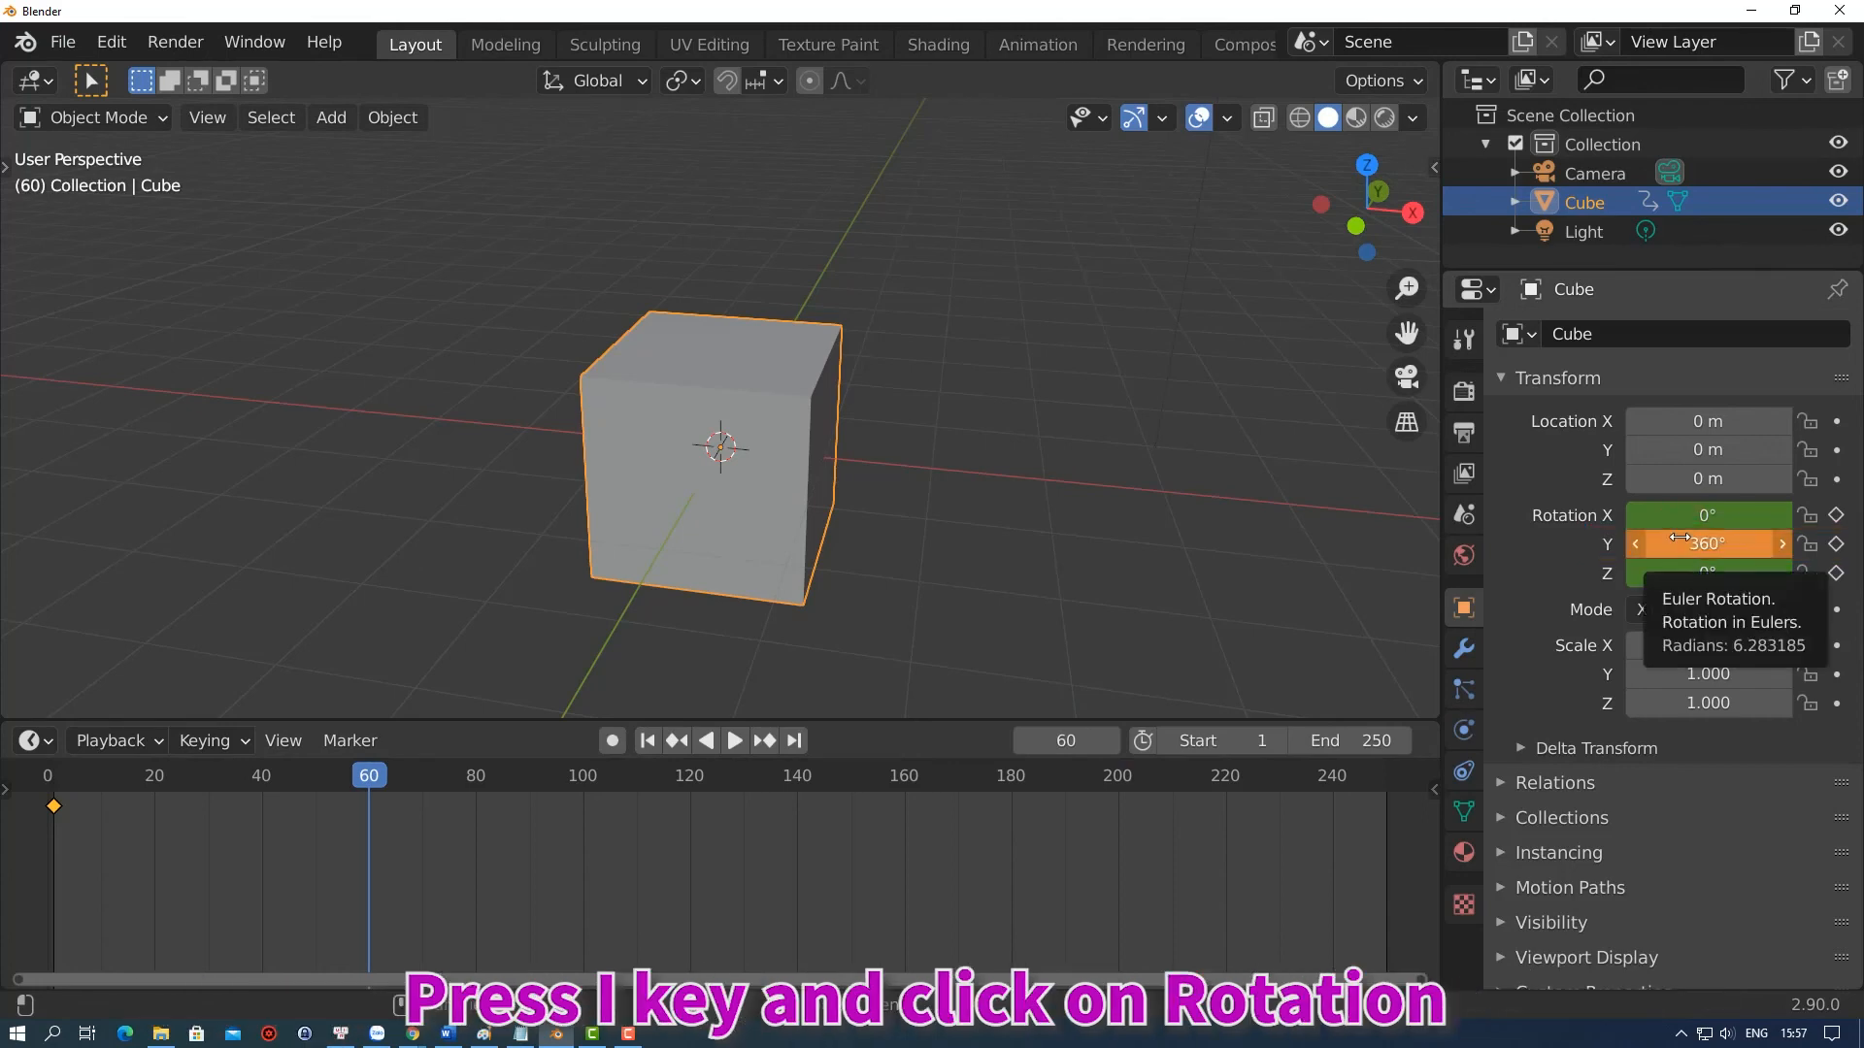
pyautogui.press('i')
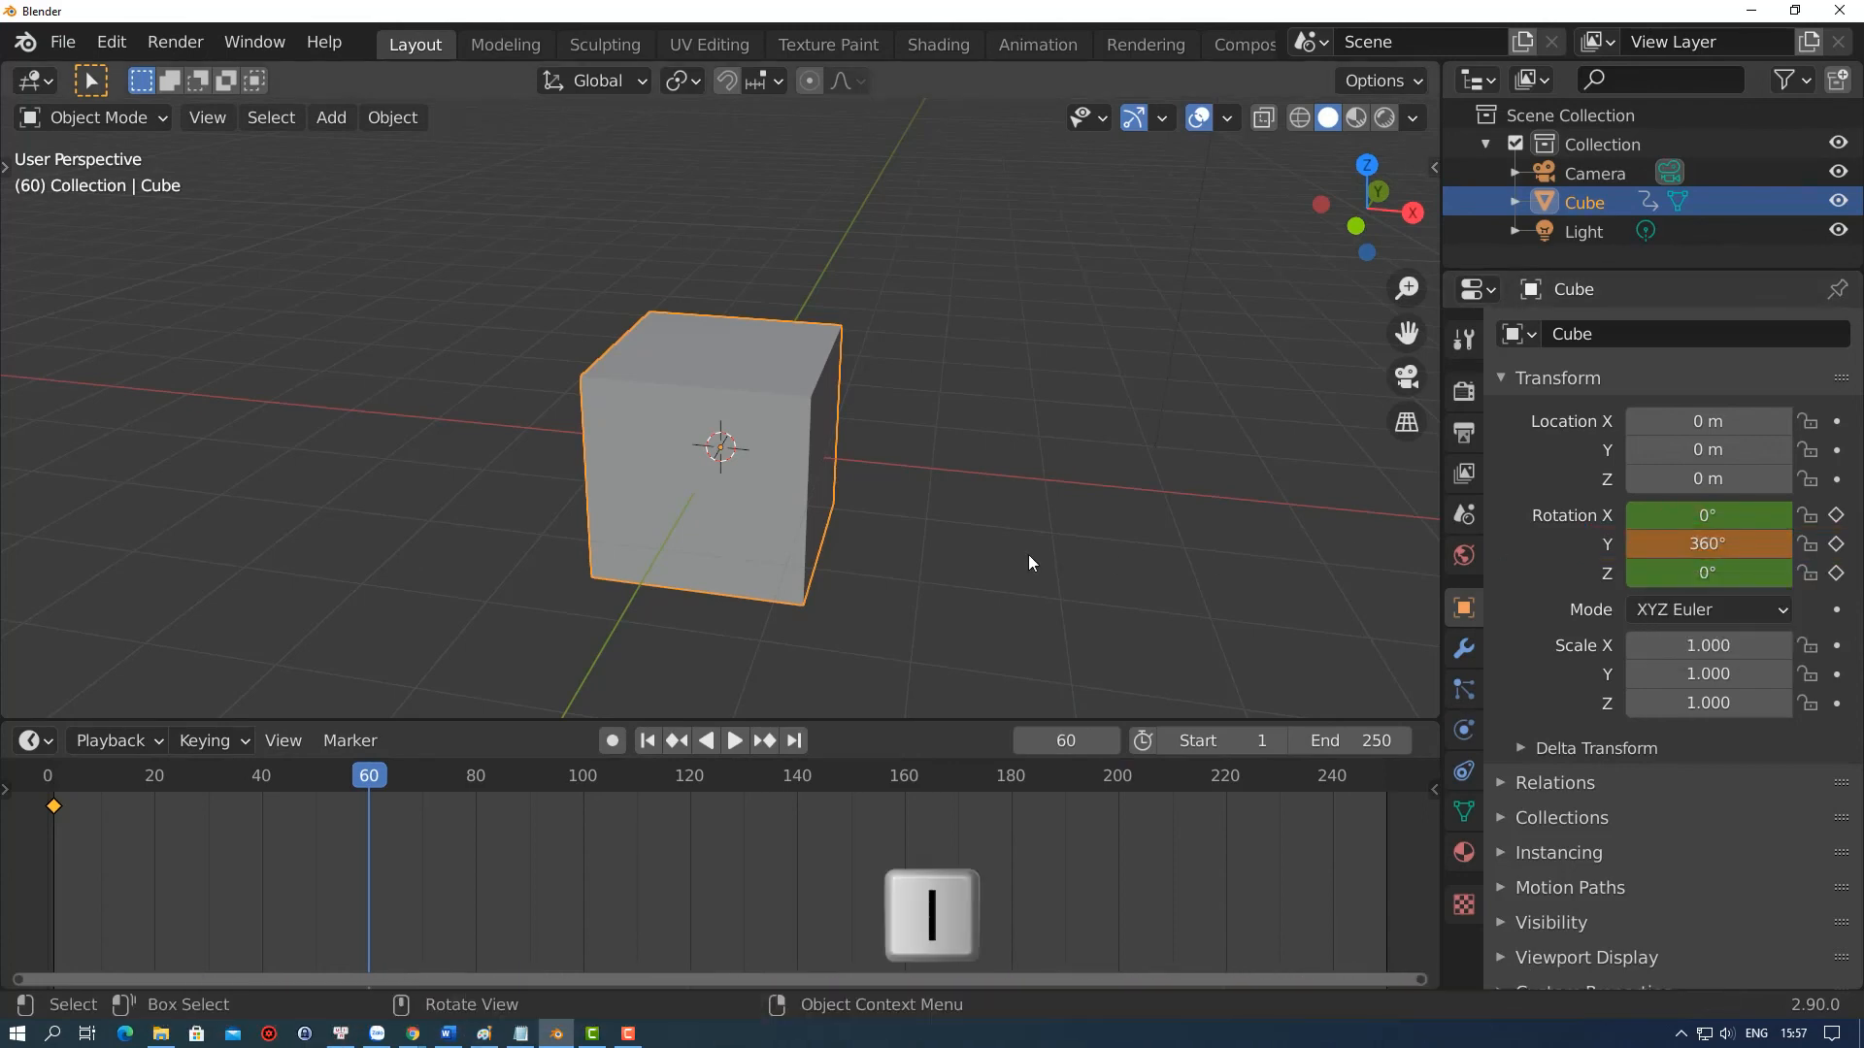
pyautogui.click(1013, 509)
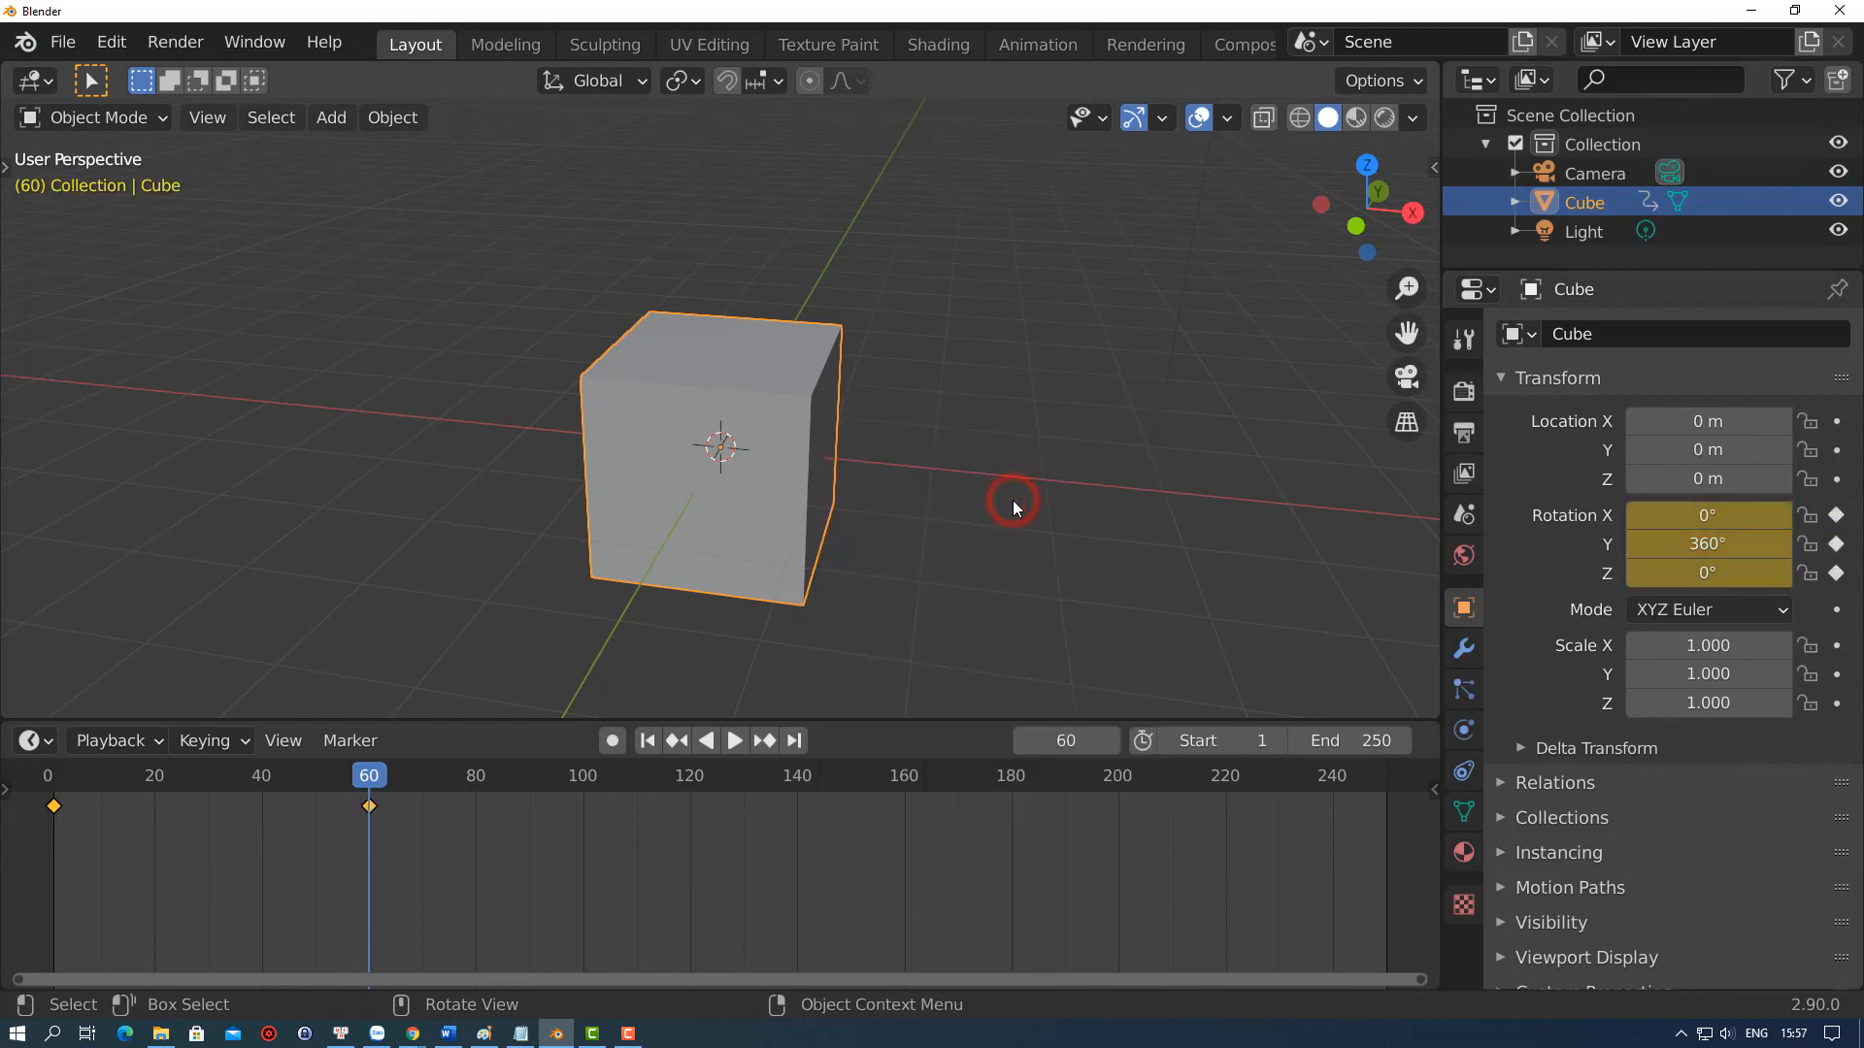
# Set the animation's end frame to 60 and play the cube's Y rotation through the camera
pyautogui.doubleClick(1359, 741)
pyautogui.write('60')
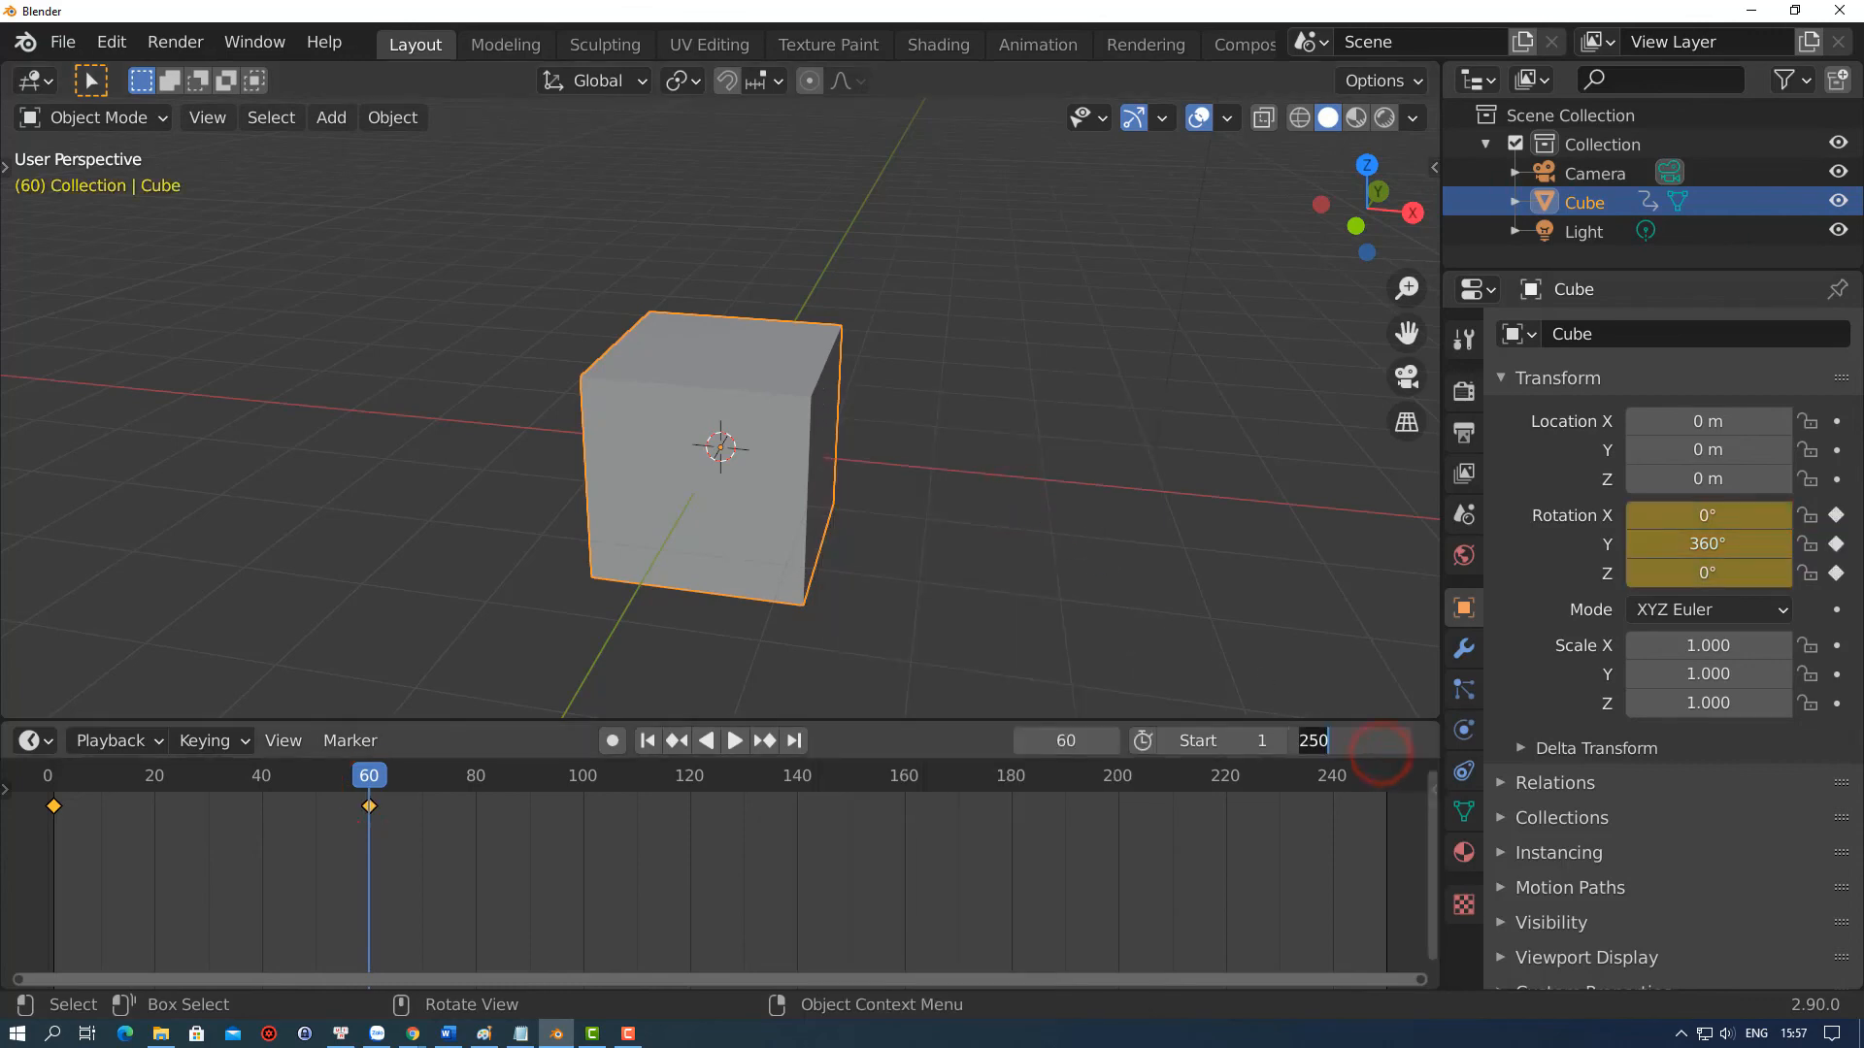
pyautogui.press('Return')
pyautogui.press('KP_0')
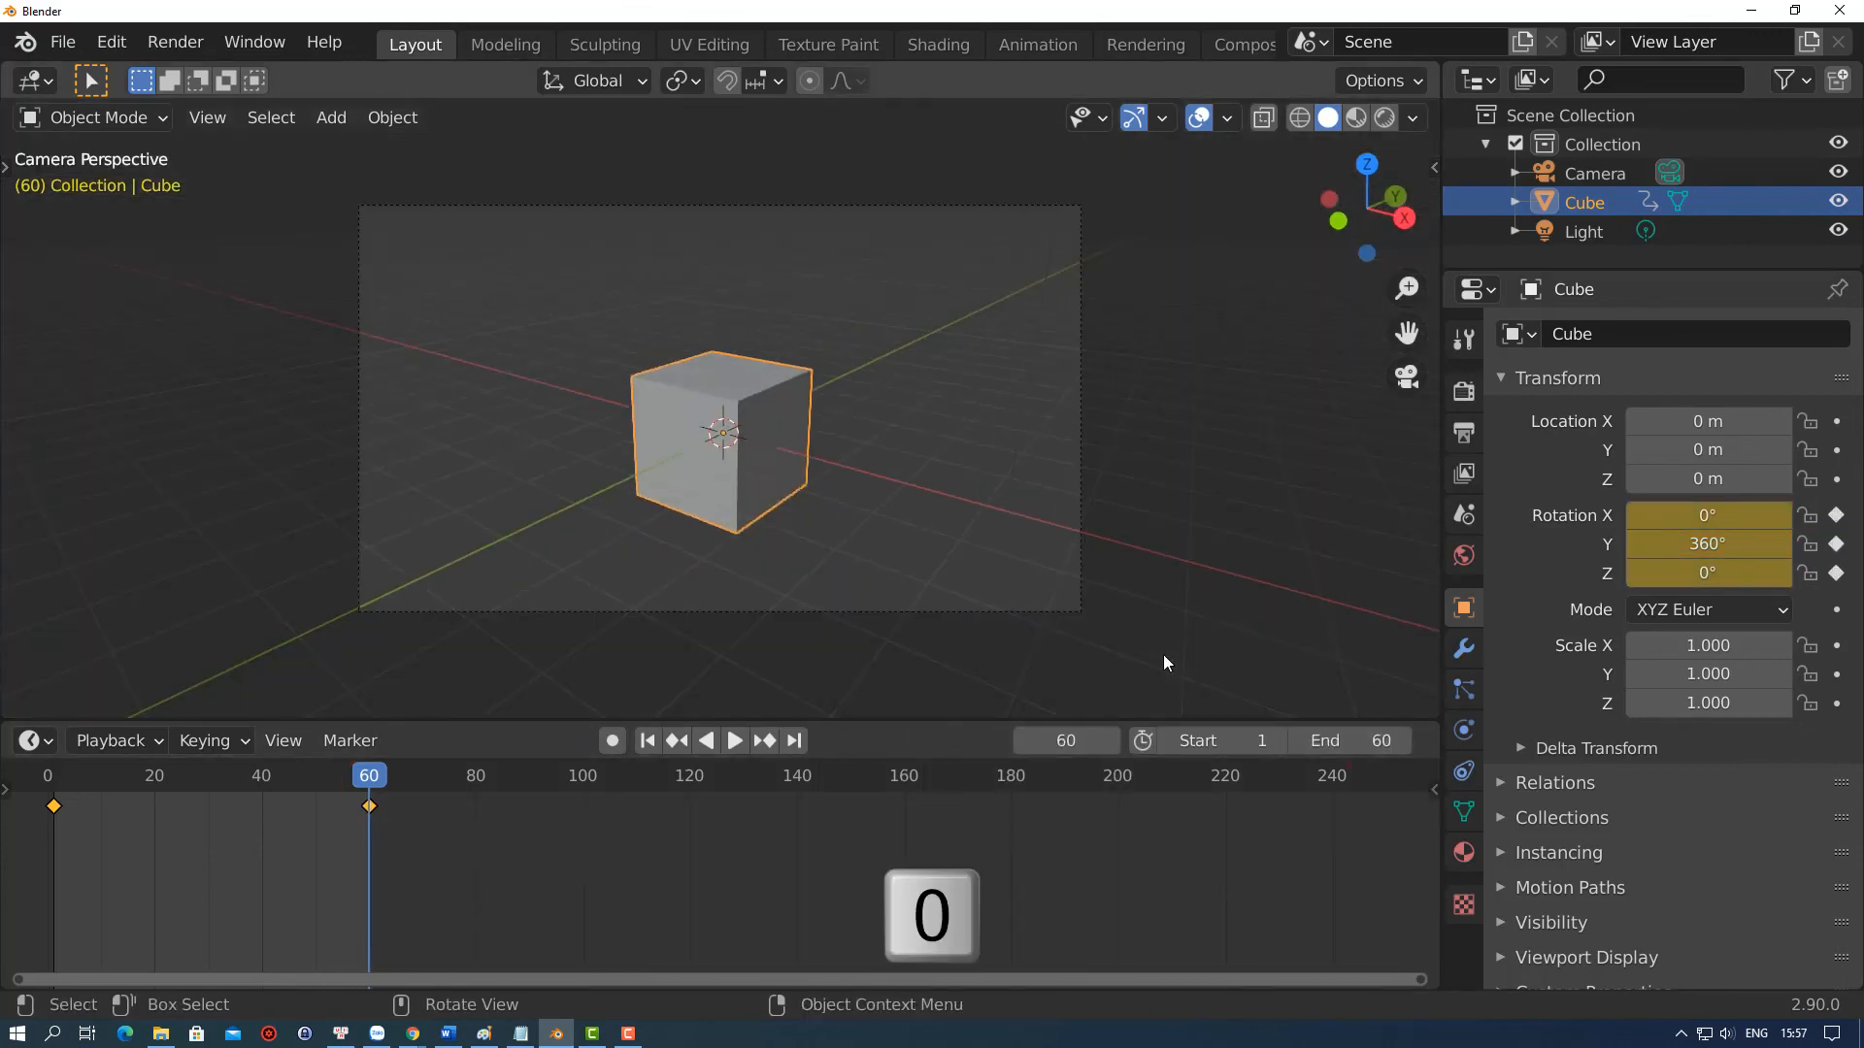
pyautogui.press('space')
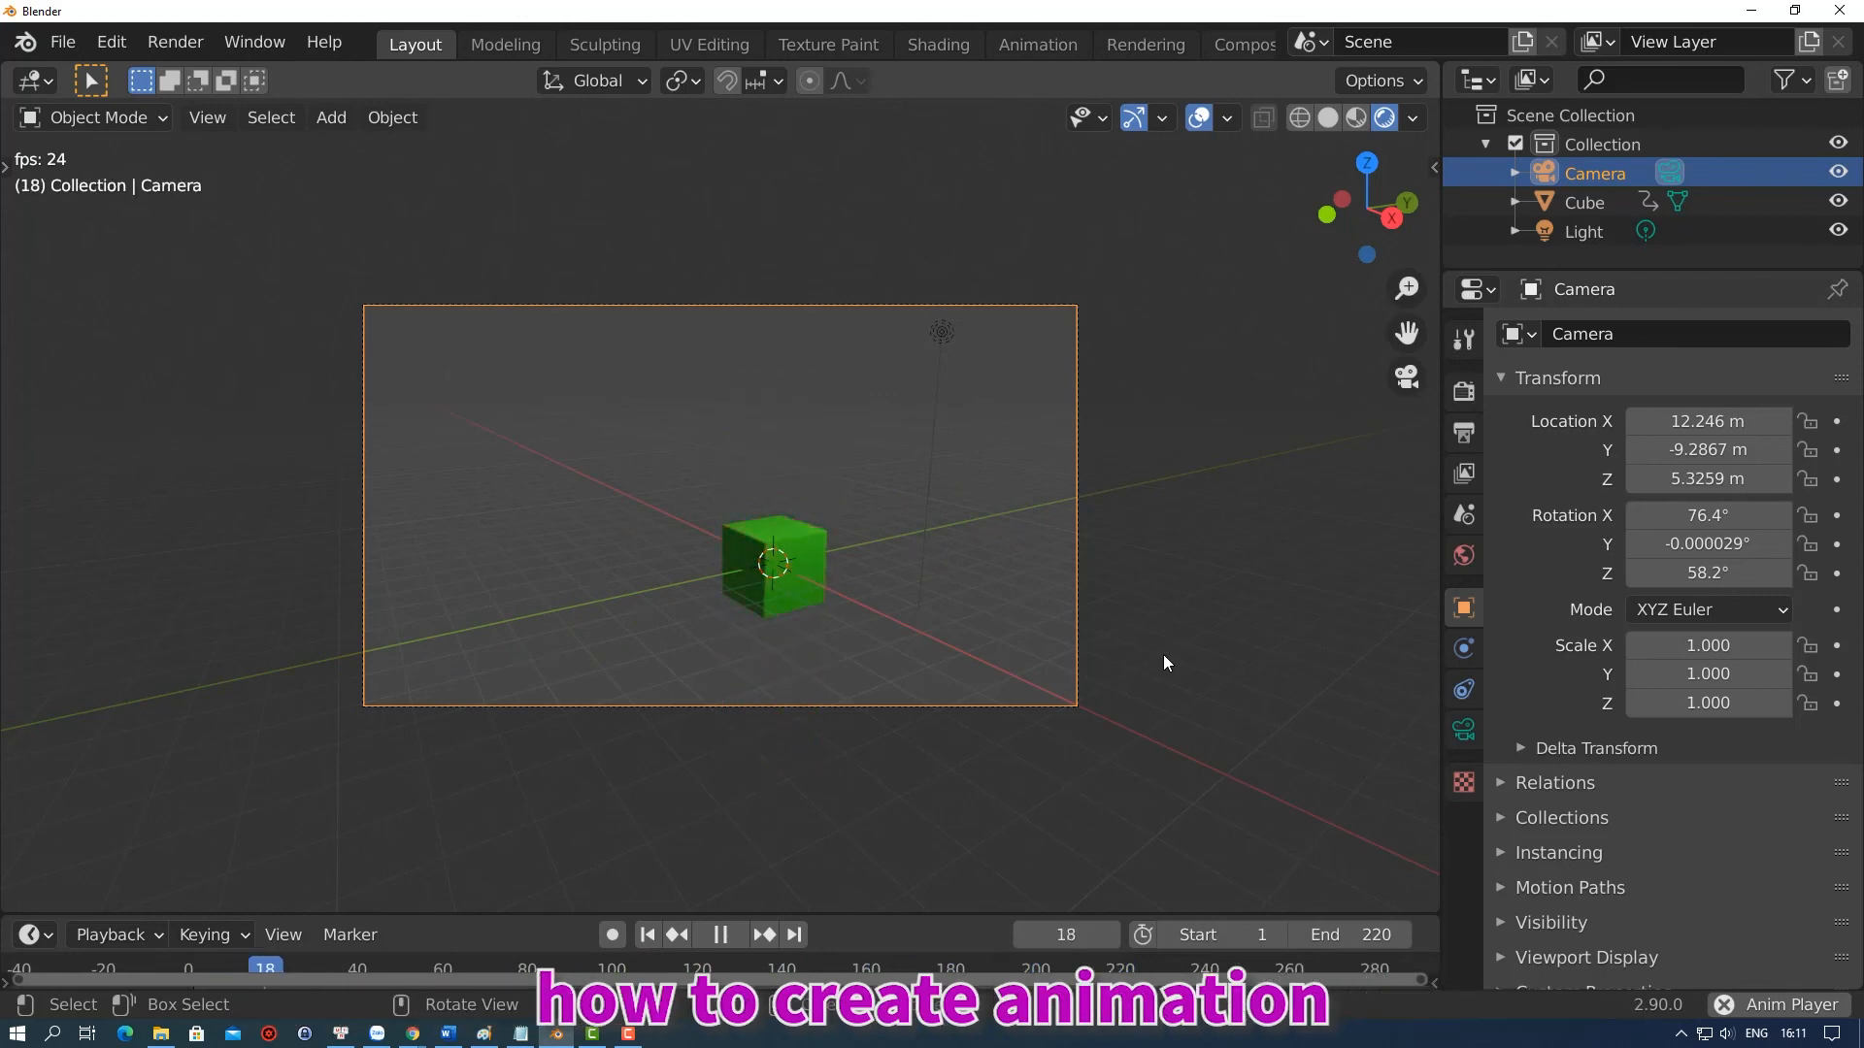
# Stop the playback of the green cube's animation in the camera view
pyautogui.press('space')
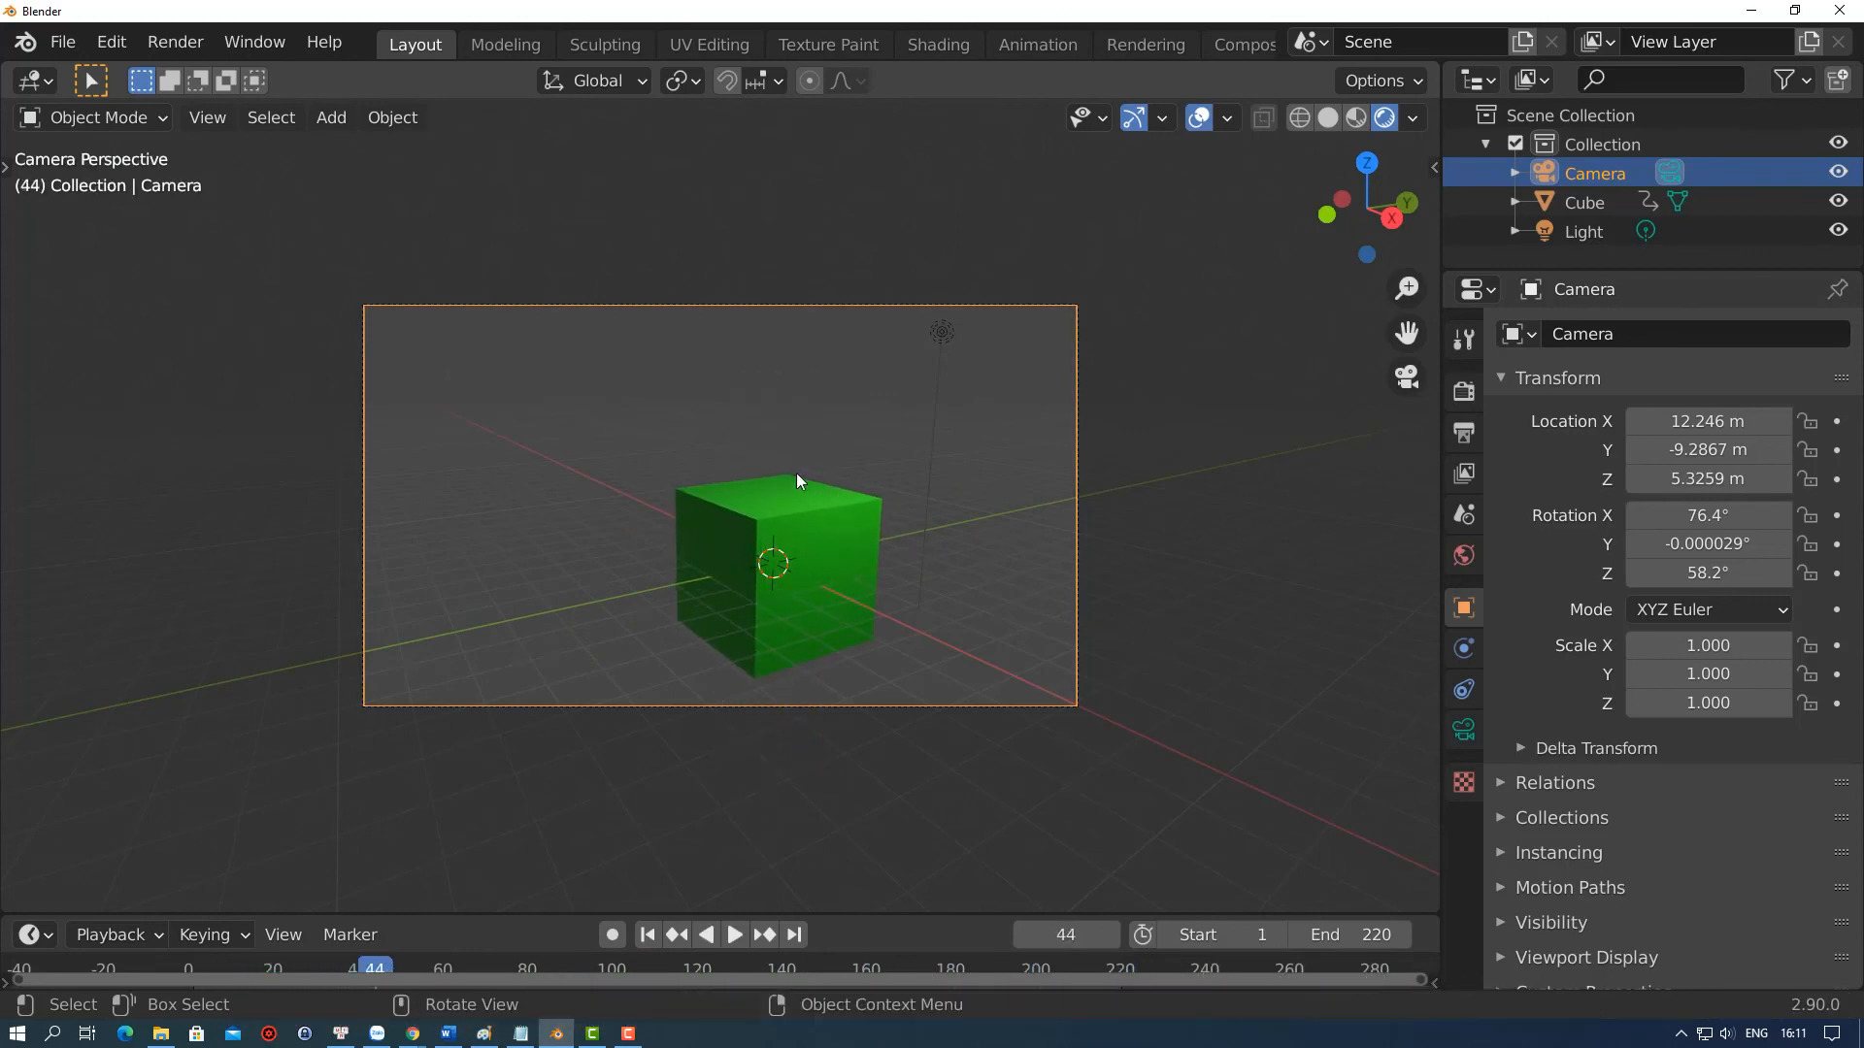